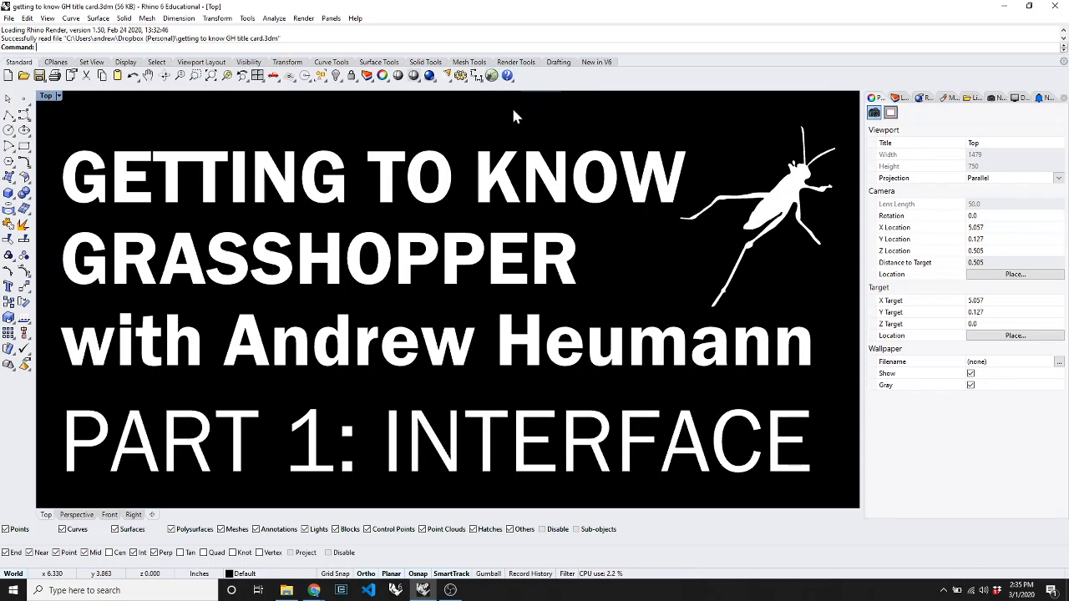
Step: Launch Grasshopper, arrange its window beside the visible Rhino viewport, and reduce the component ribbon to two icon rows
type("Grasshopper")
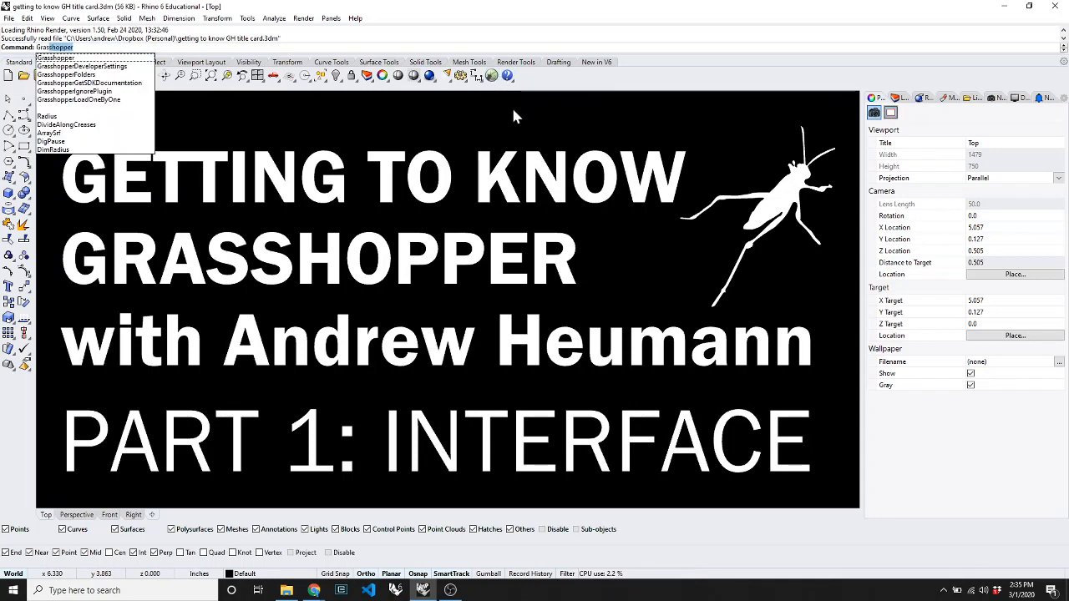
key("Return")
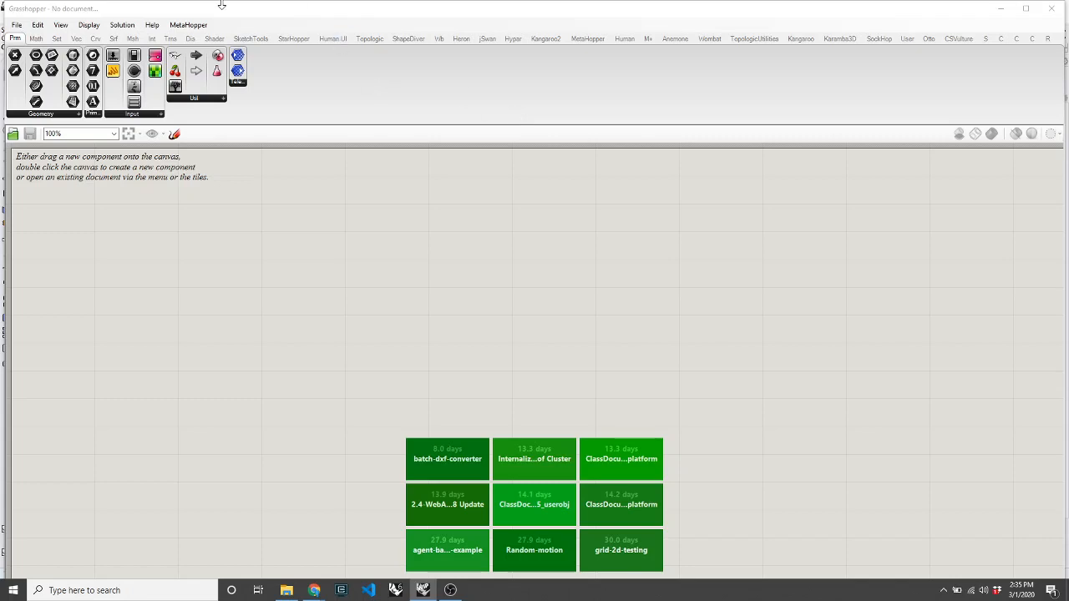
left_click_drag(124, 12, 1068, 90)
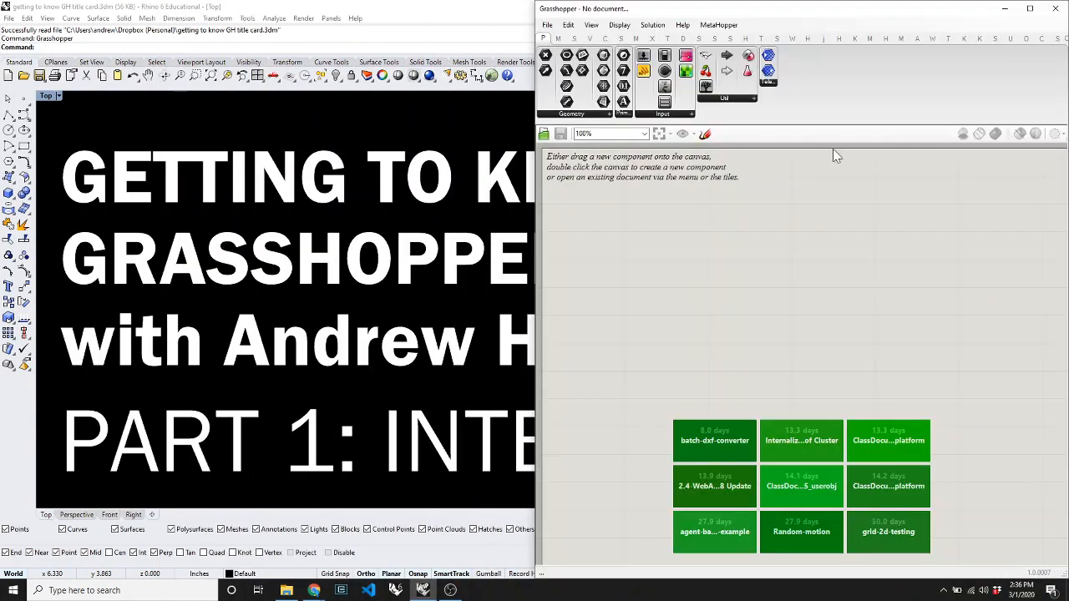
left_click_drag(533, 251, 429, 257)
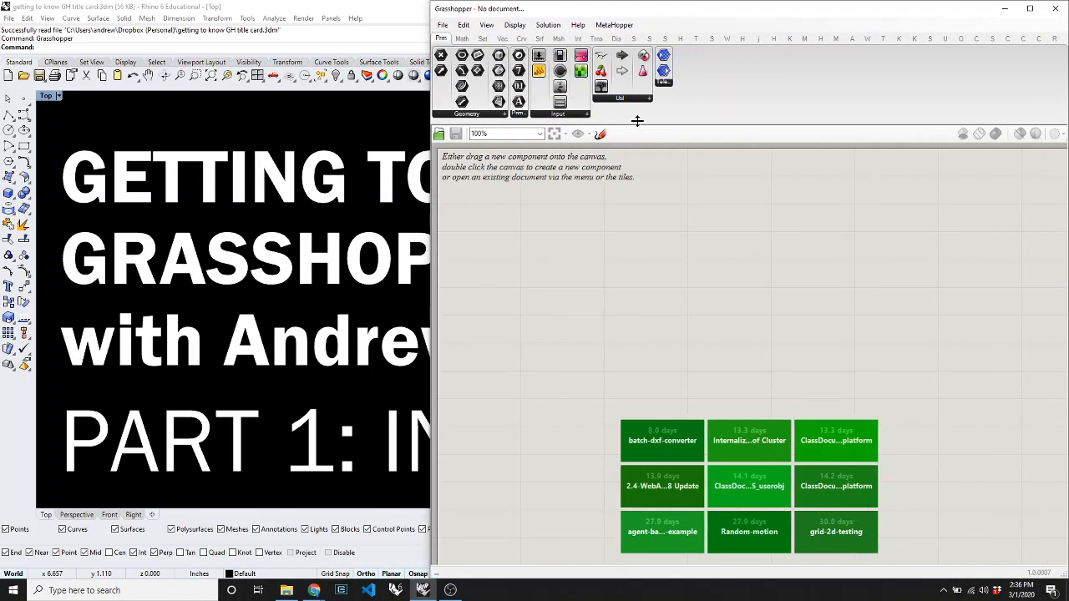
left_click_drag(638, 121, 638, 89)
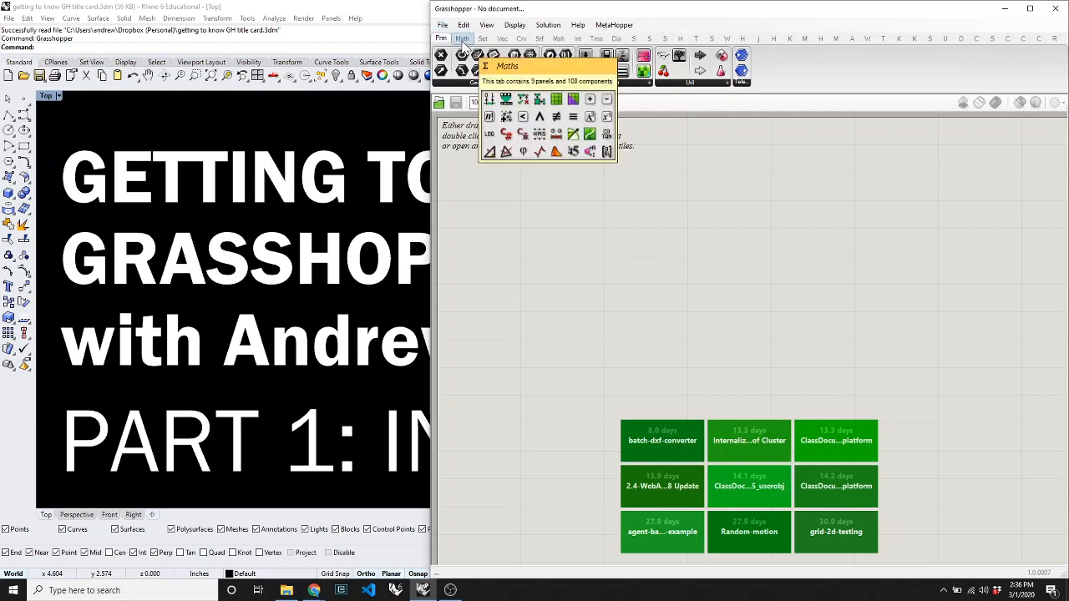
Step: Browse the components in the Maths, Curve and Transform categories
left_click(463, 39)
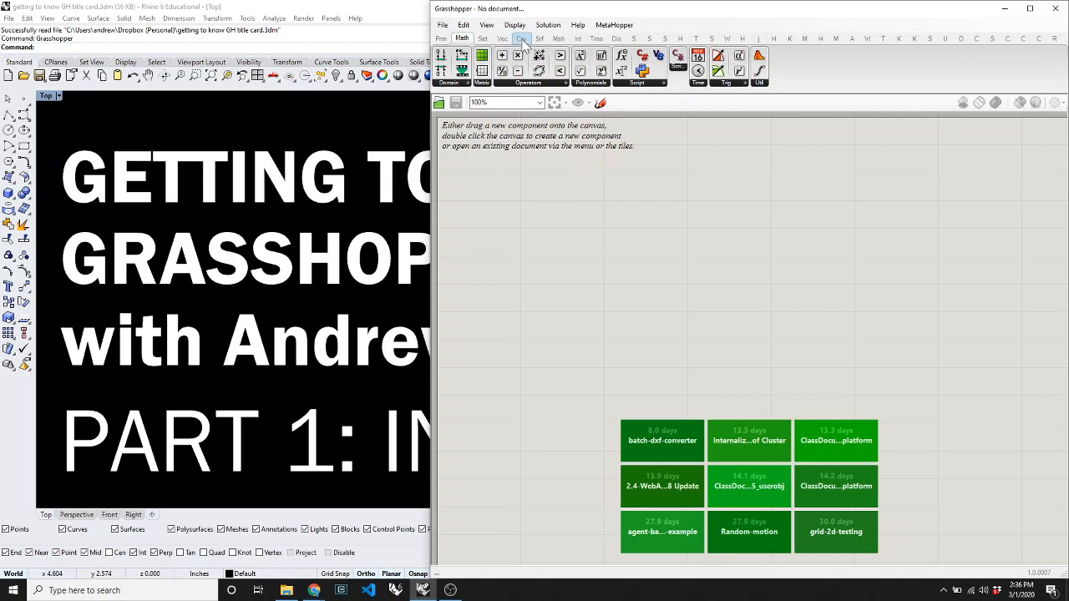
left_click(522, 38)
left_click(595, 39)
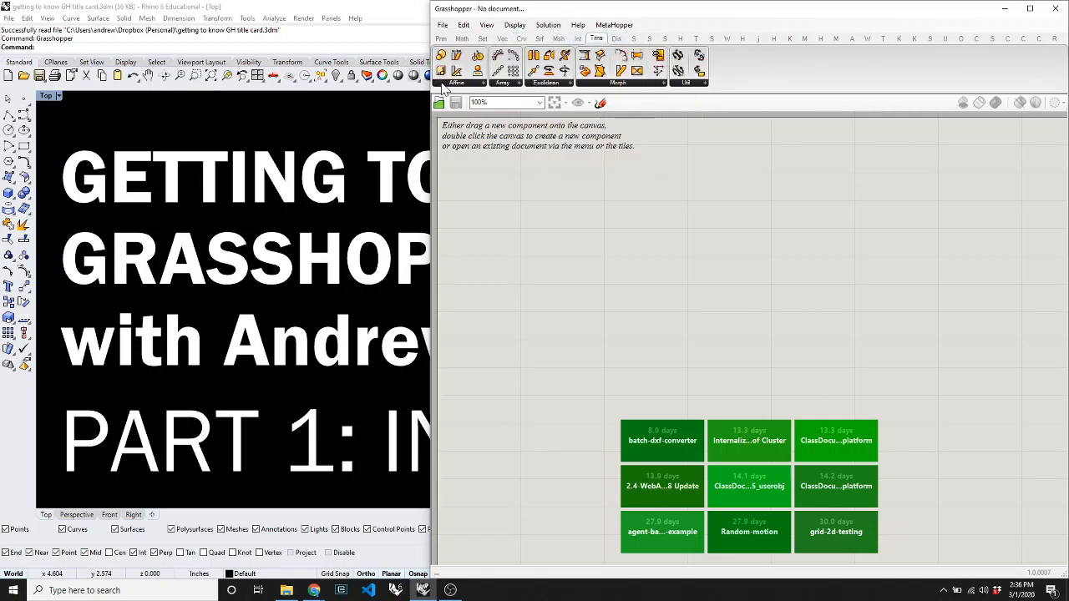
Step: Resize the Grasshopper window to cover roughly three quarters of the screen width, leaving part of the Rhino viewport uncovered
left_click_drag(426, 102, 6, 119)
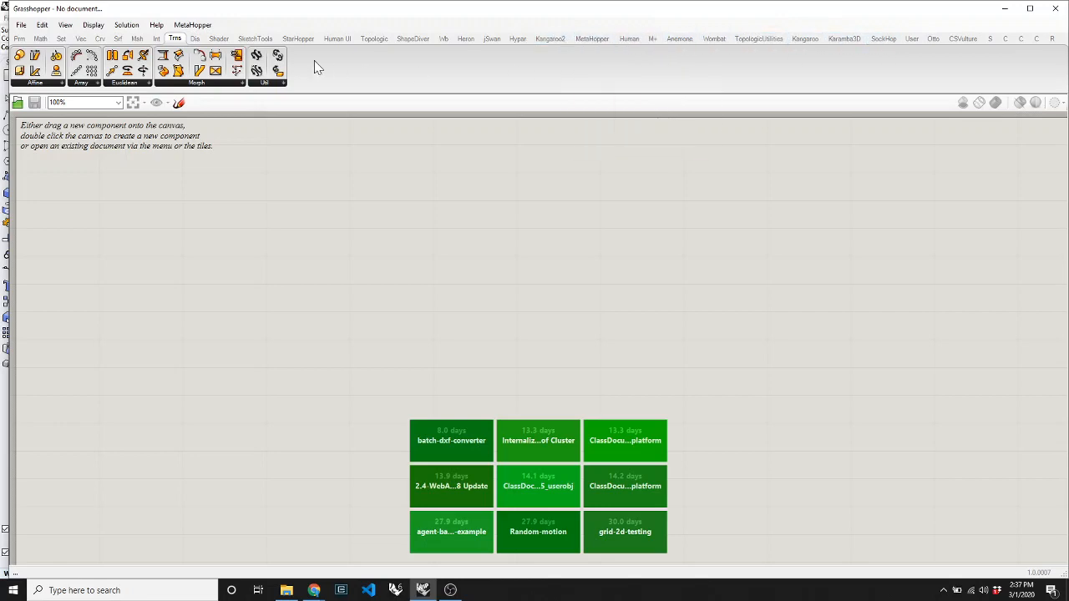
left_click_drag(10, 125, 209, 126)
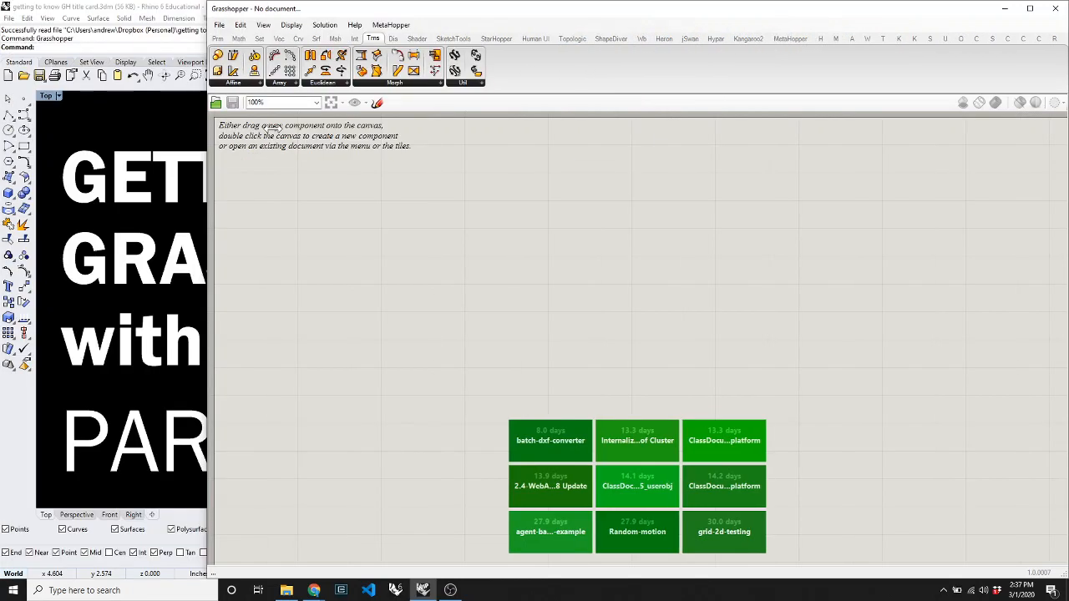
left_click_drag(274, 126, 298, 129)
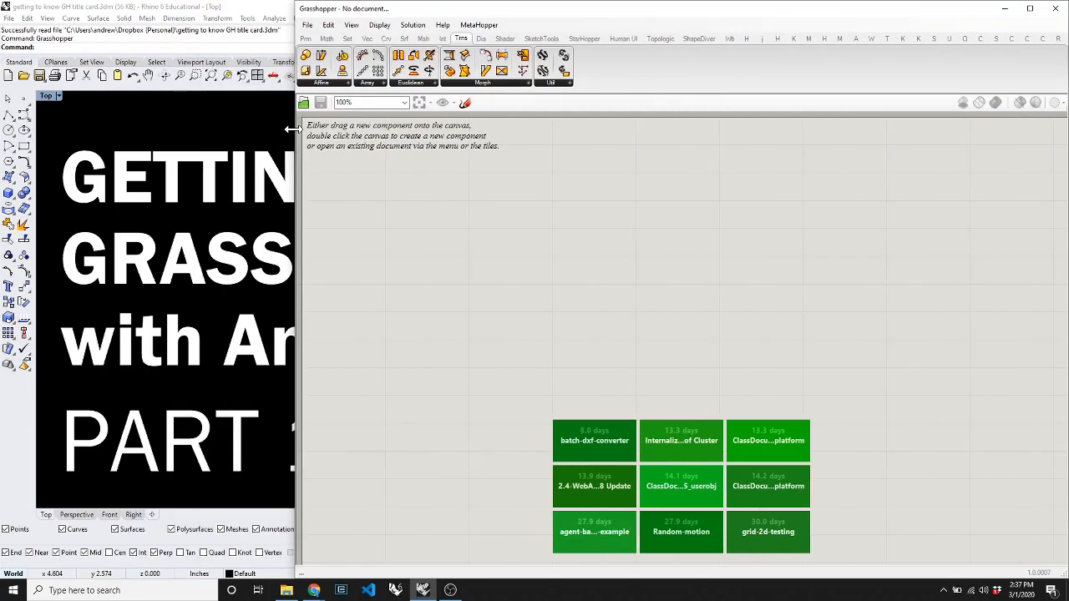
Step: Switch the component category labels to icons and back to text, and display the Params category
left_click(458, 43)
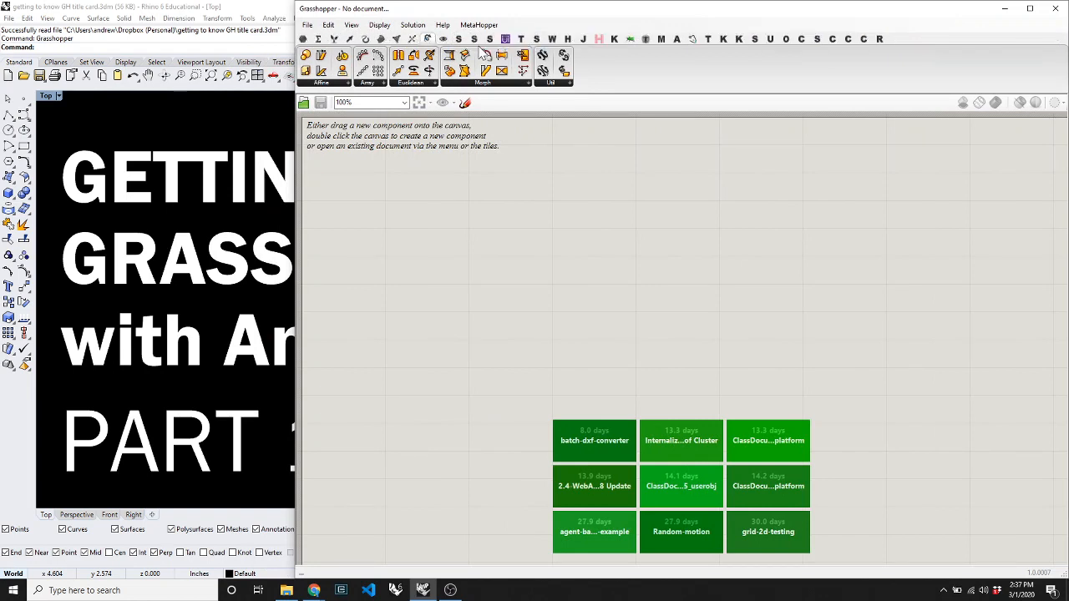
left_click(428, 40)
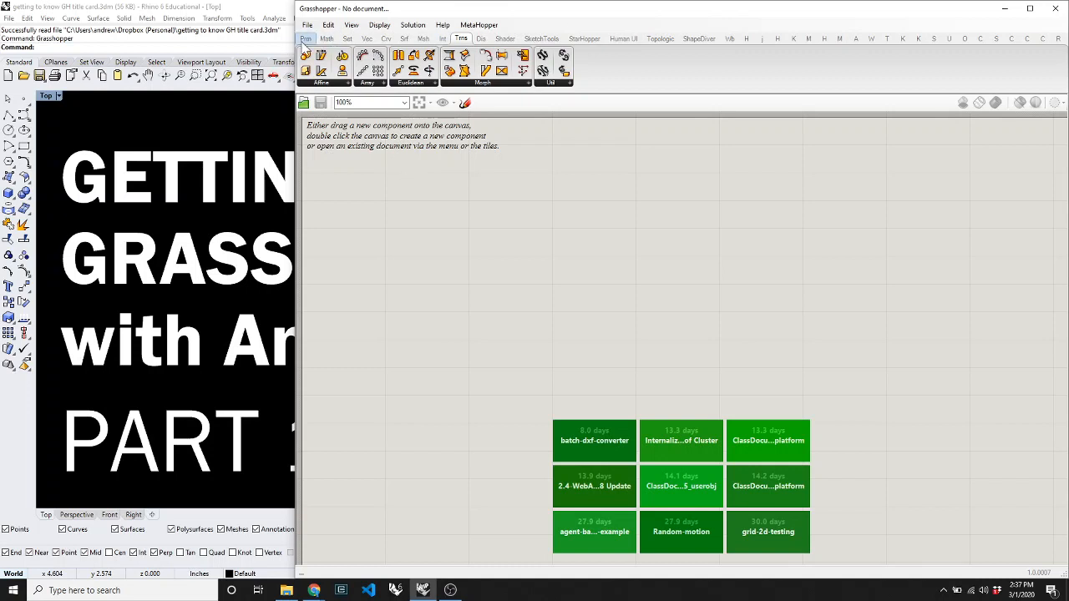
left_click(306, 39)
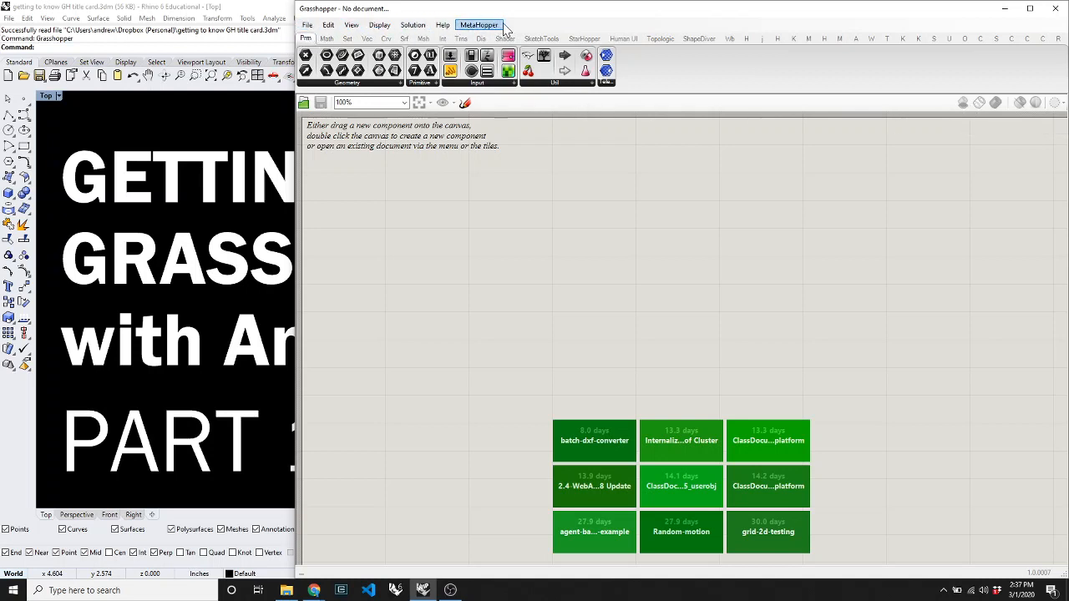
Step: Shift the Grasshopper window slightly away from the screen edge and review the available file commands
left_click_drag(334, 13, 313, 20)
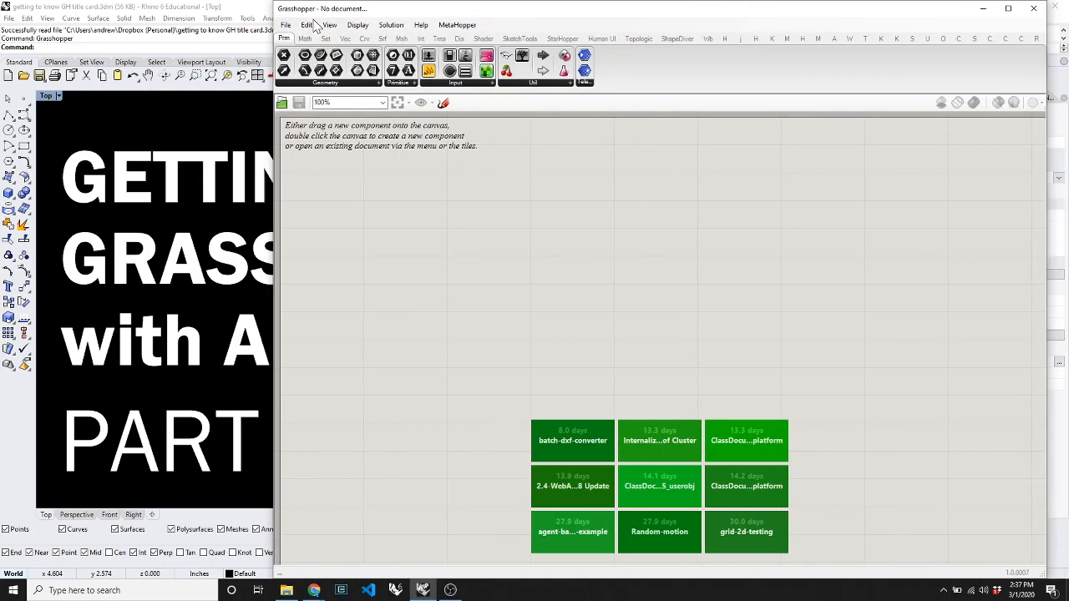
left_click(286, 25)
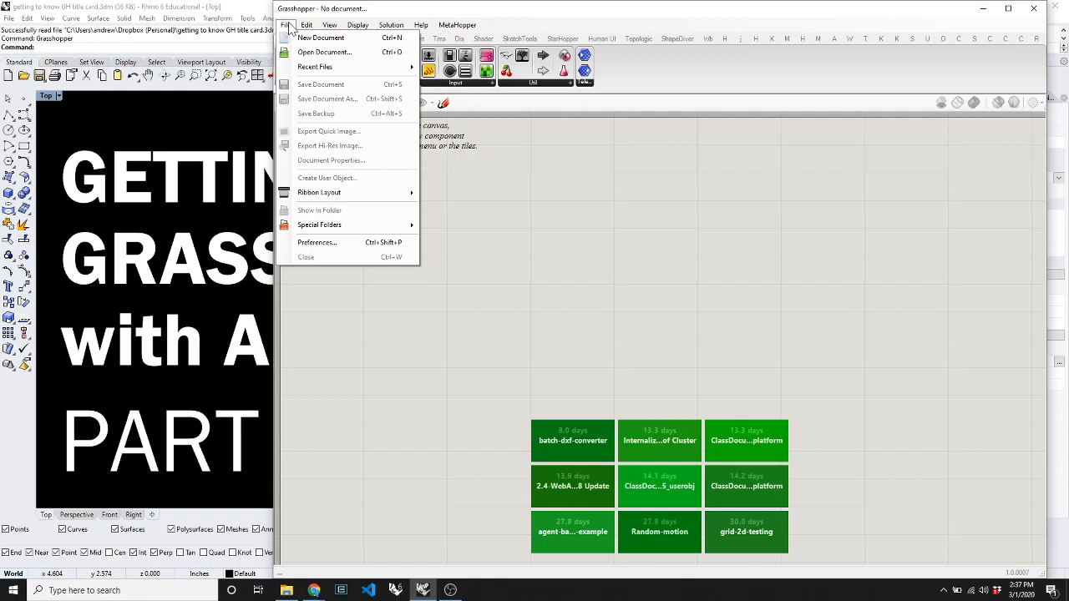
left_click(506, 250)
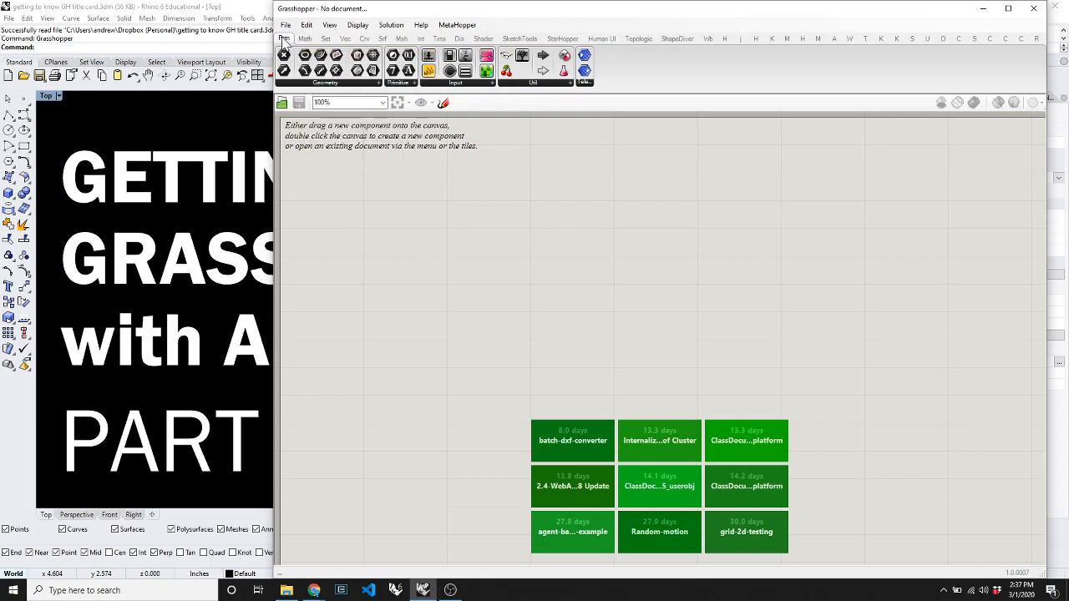
Step: Look through the Input, Primitive and Geometry groups of the Params category and place a Number Slider on the canvas
left_click(482, 84)
left_click(413, 83)
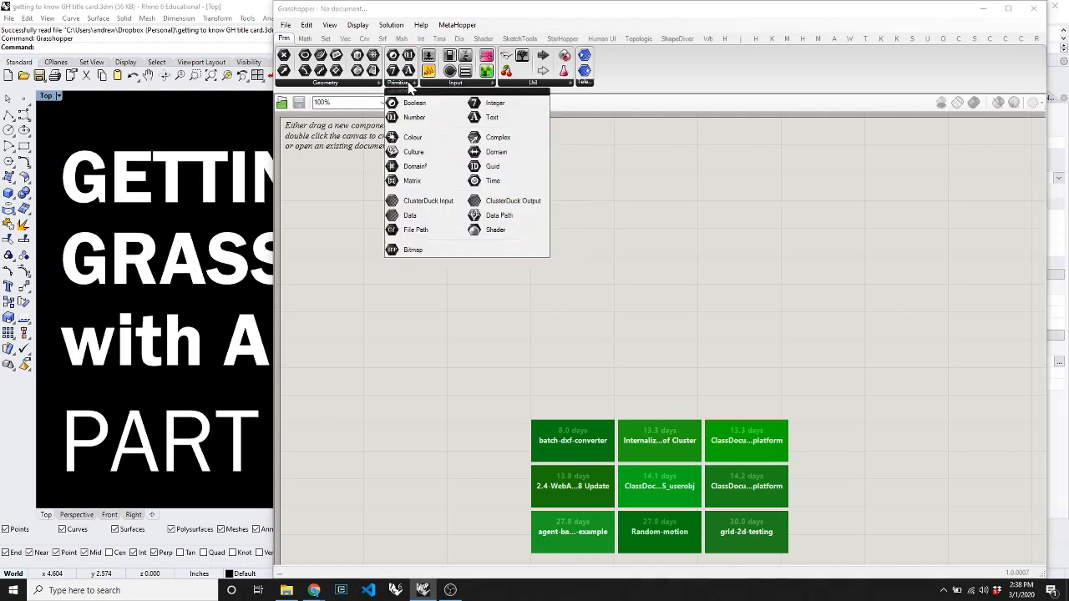
left_click(354, 83)
left_click(461, 84)
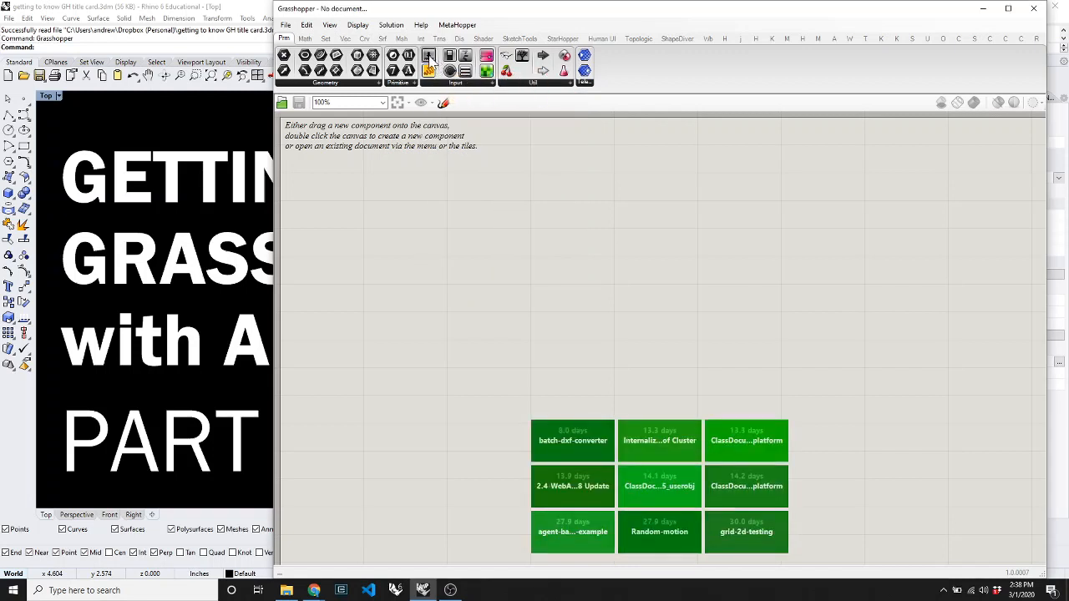
left_click(442, 83)
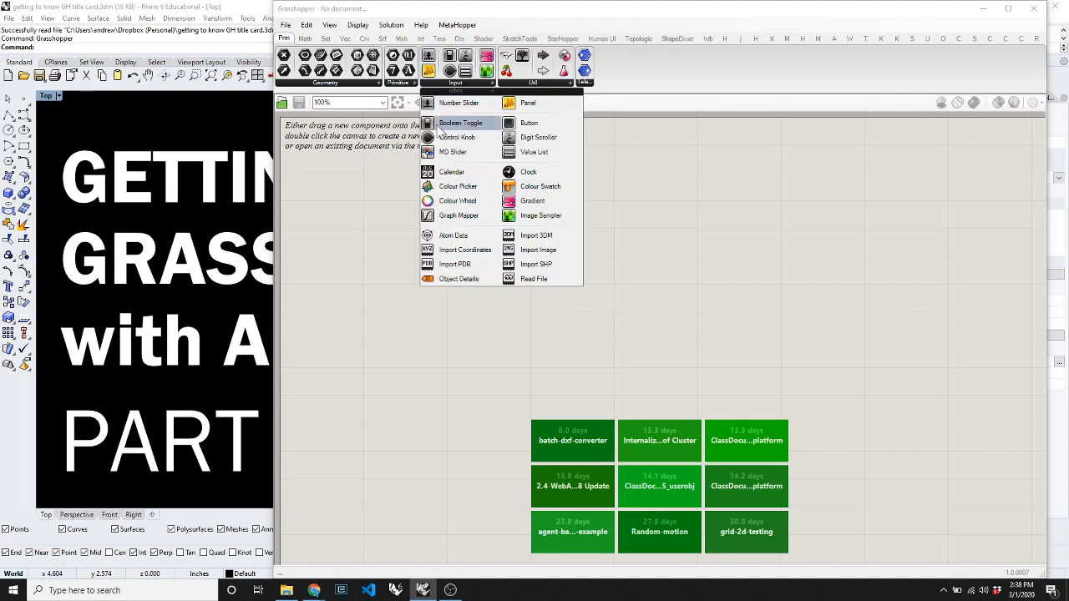
left_click_drag(435, 103, 409, 311)
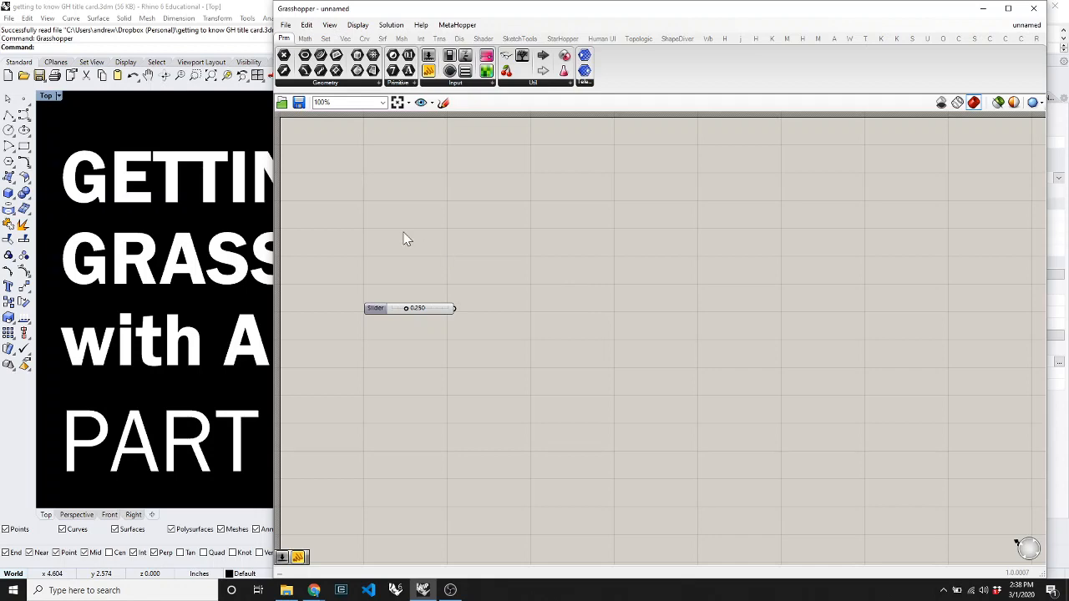
Step: Compare zooming in the Grasshopper canvas and the Rhino viewport, and view the context commands for the empty canvas
scroll(406, 237, "down", 5)
scroll(406, 239, "up", 6)
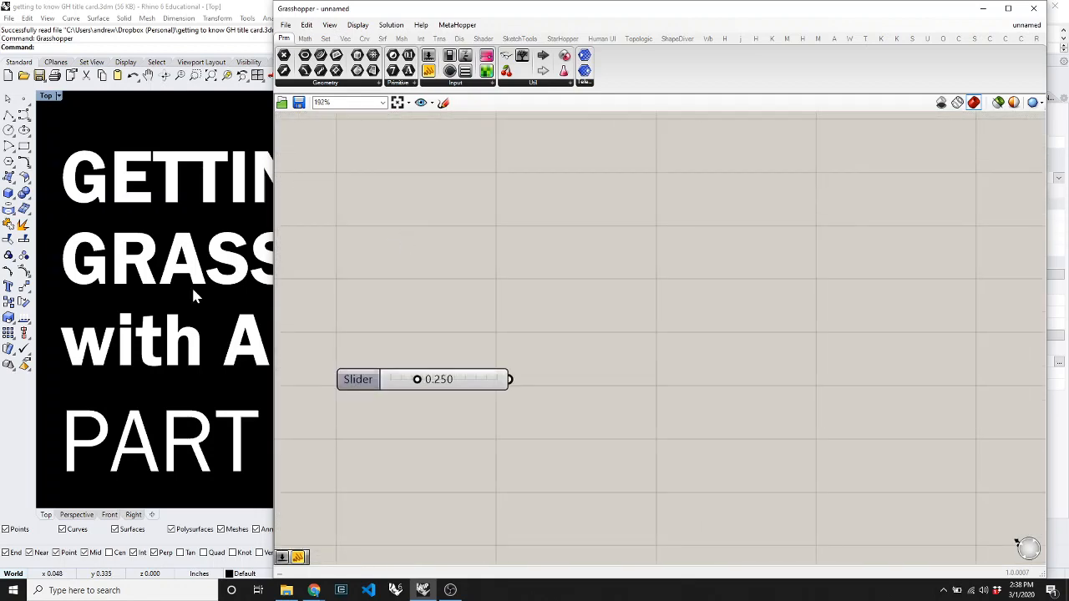
scroll(176, 242, "down", 4)
scroll(176, 242, "up", 6)
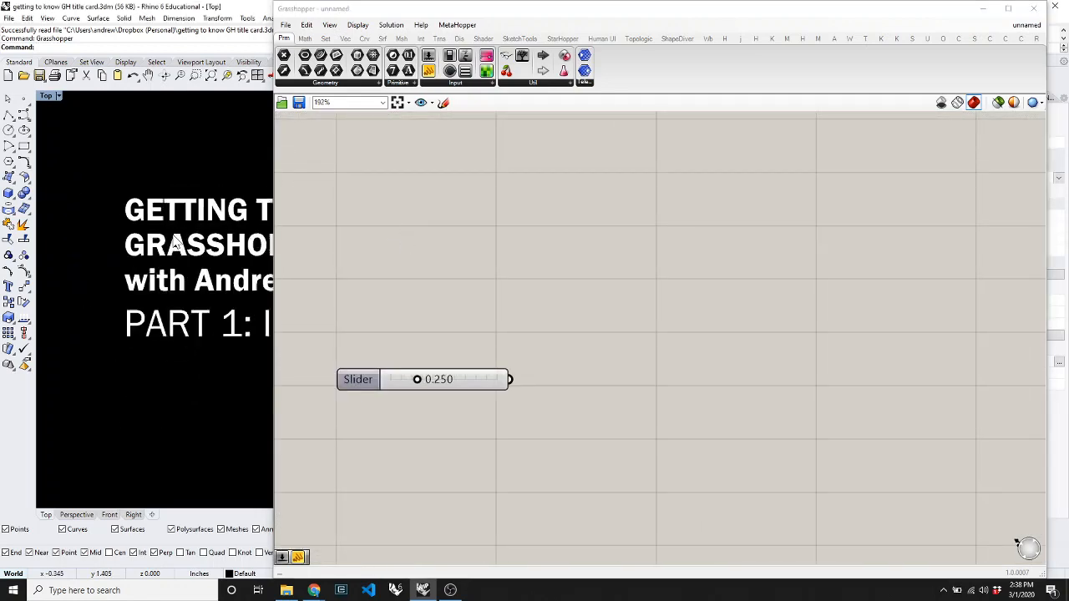
scroll(176, 242, "down", 1)
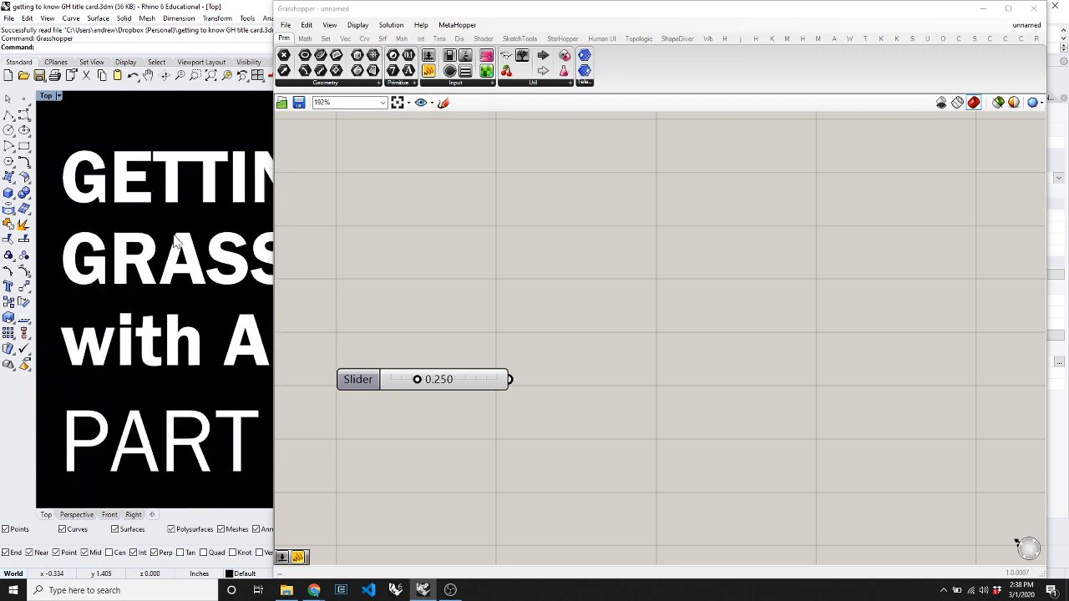
right_click(382, 292)
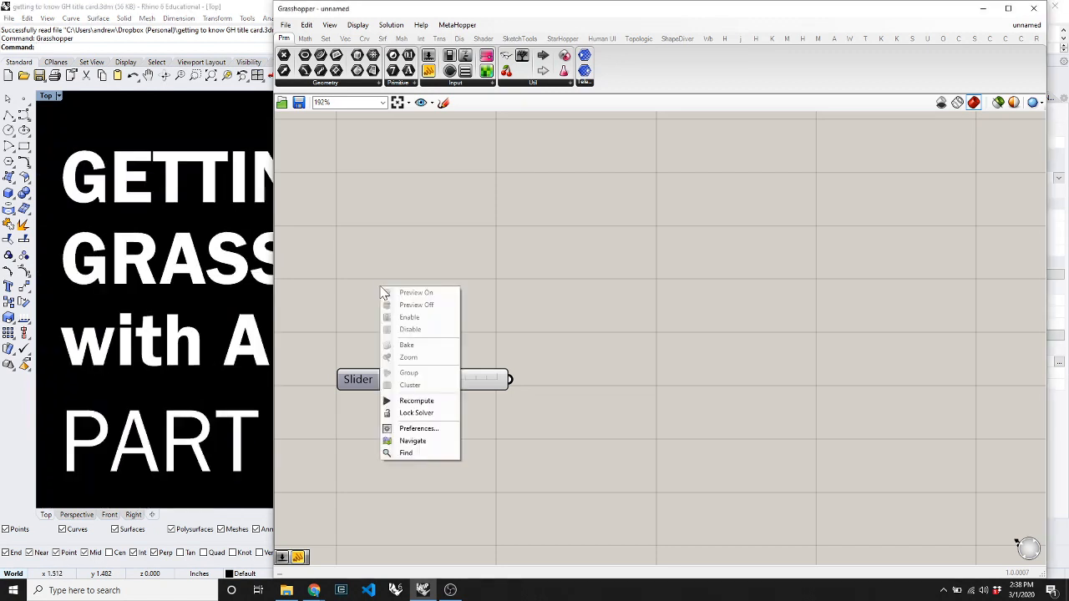
left_click(352, 274)
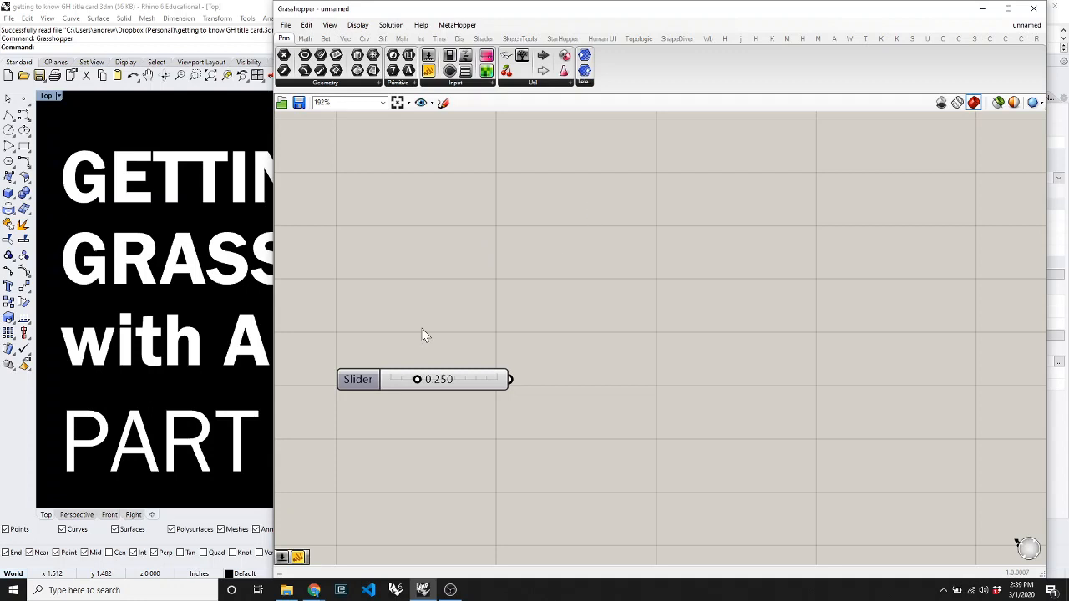
Step: Move the Number Slider to another spot on the canvas and shift the title text slightly in the Rhino viewport
left_click_drag(357, 382, 442, 346)
left_click(198, 355)
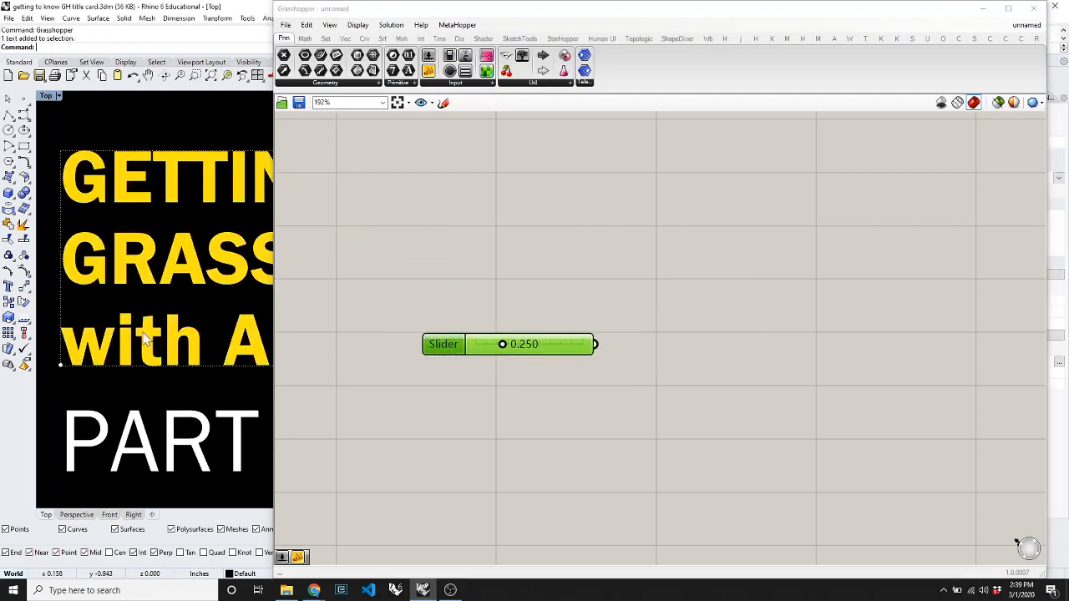
mouse_move(192, 352)
left_mouse_down()
mouse_move(215, 351)
mouse_move(178, 353)
mouse_move(197, 351)
left_mouse_up()
left_click(485, 420)
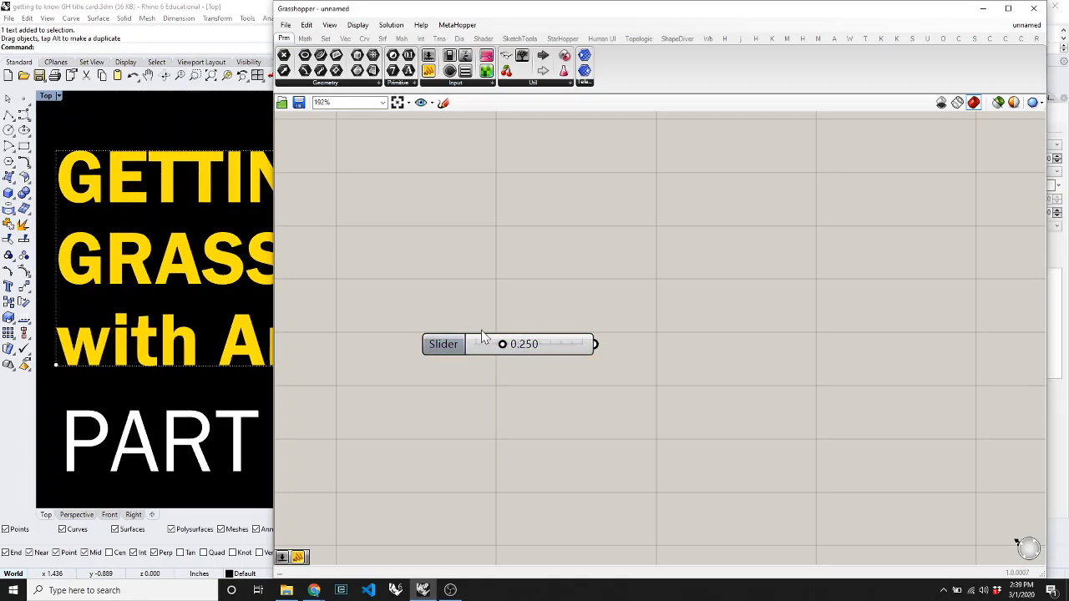
Step: Zoom the canvas away from the Number Slider and bring the entire Grasshopper document back into view
key("ctrl+n")
right_click(469, 284)
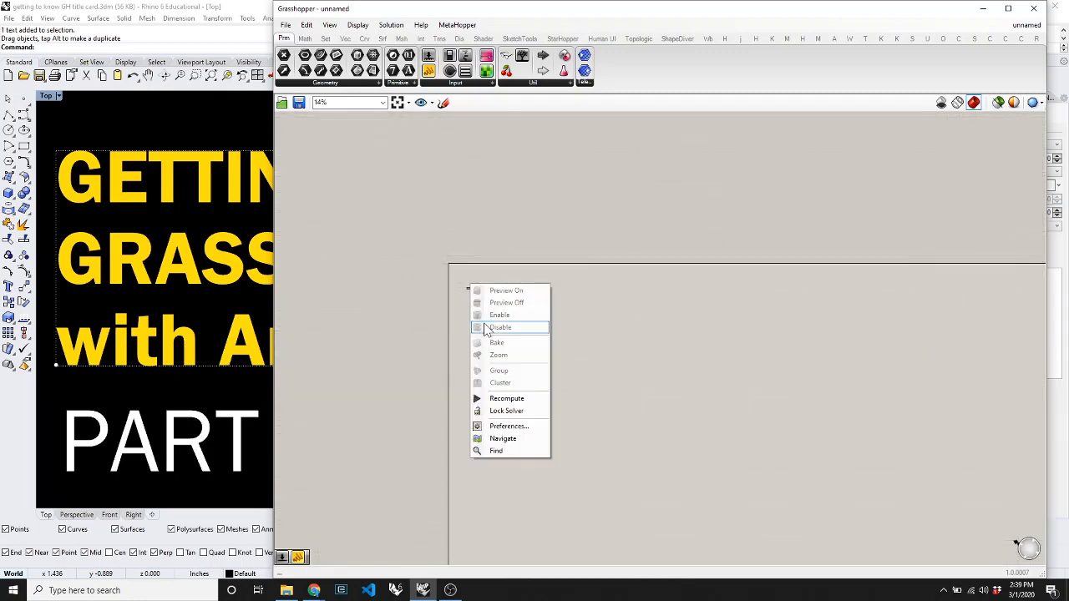
left_click(809, 327)
scroll(868, 232, "up", 6)
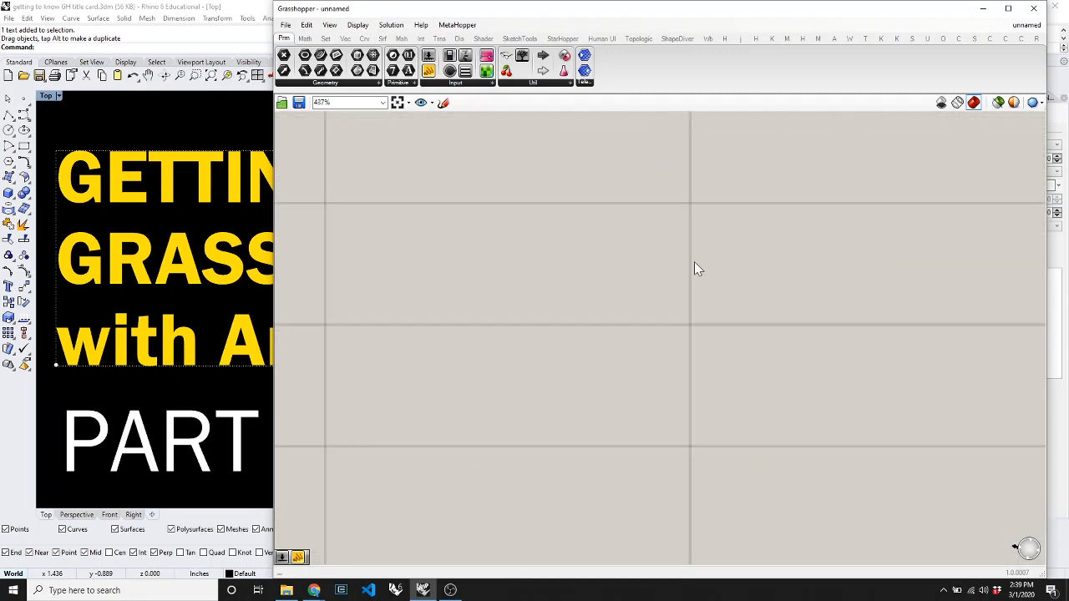
left_click(409, 102)
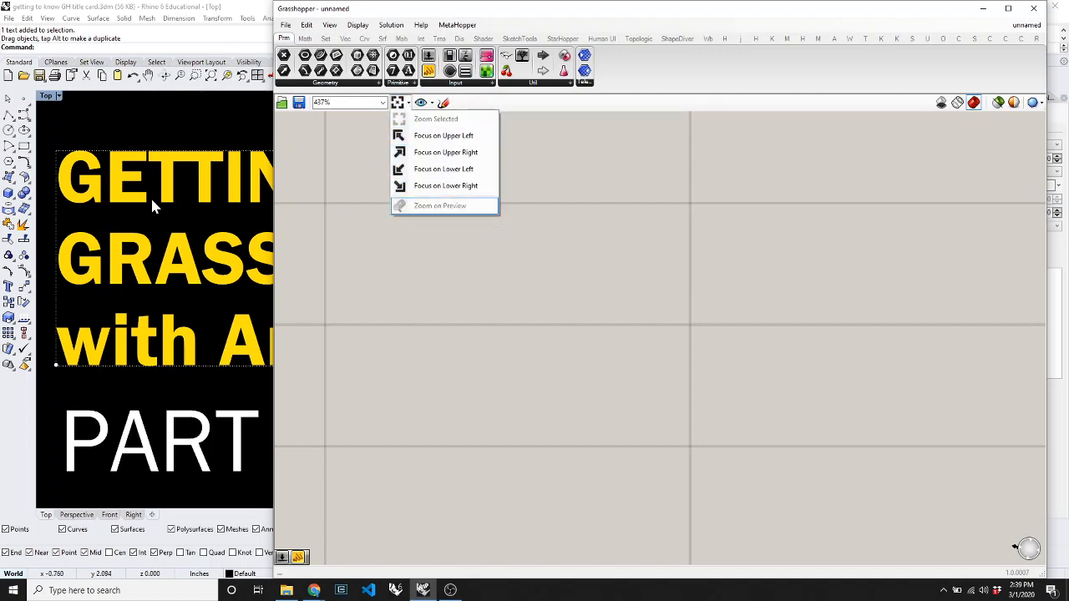
left_click(558, 240)
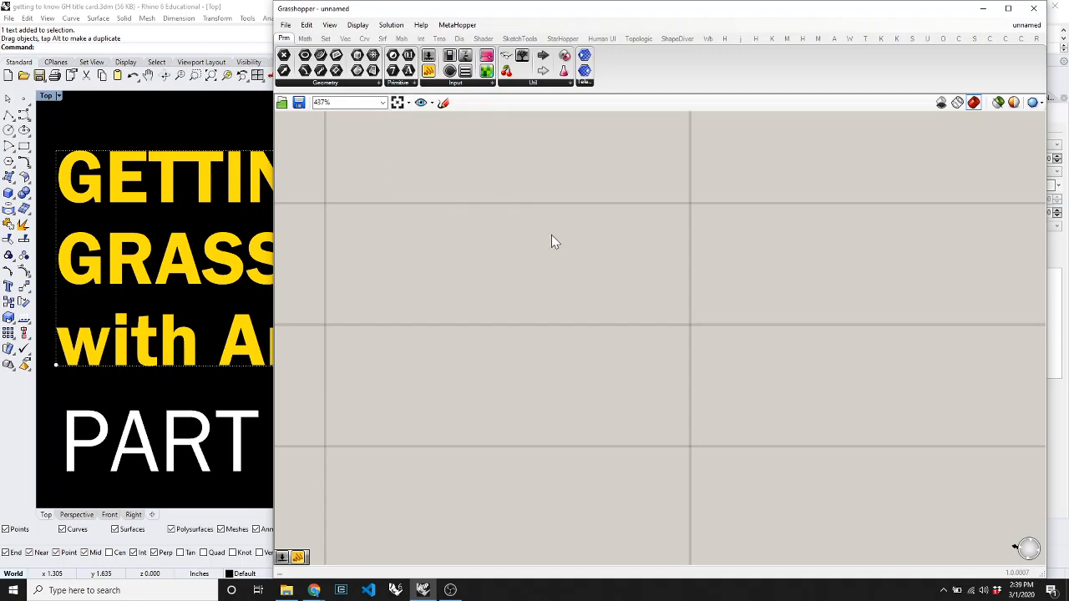
left_click(397, 104)
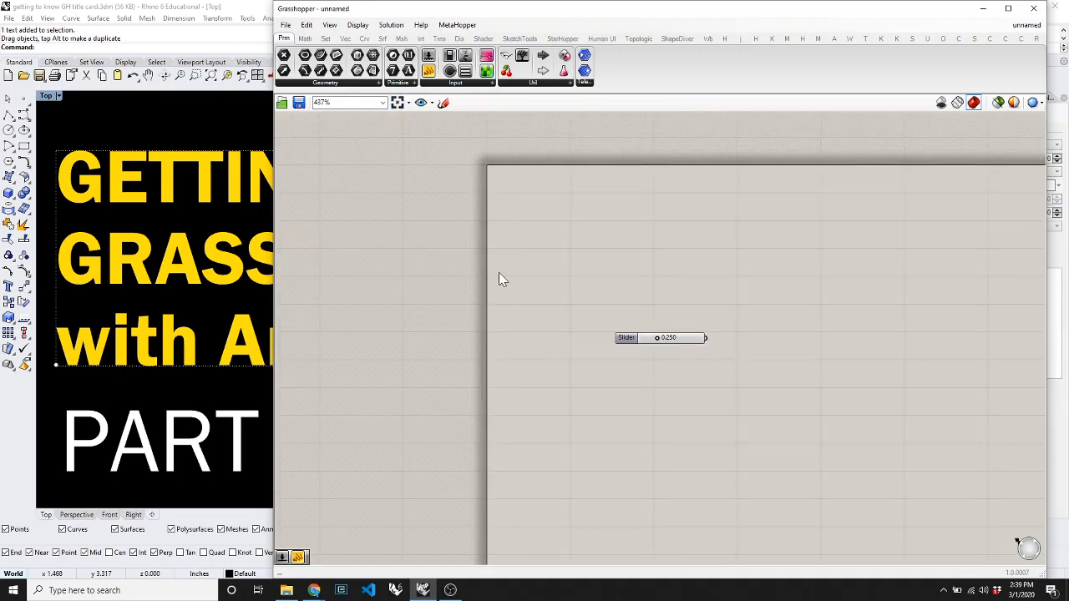
Step: Look through the canvas zoom and focus options and focus the view on the document's upper left
left_click(409, 104)
left_click(409, 104)
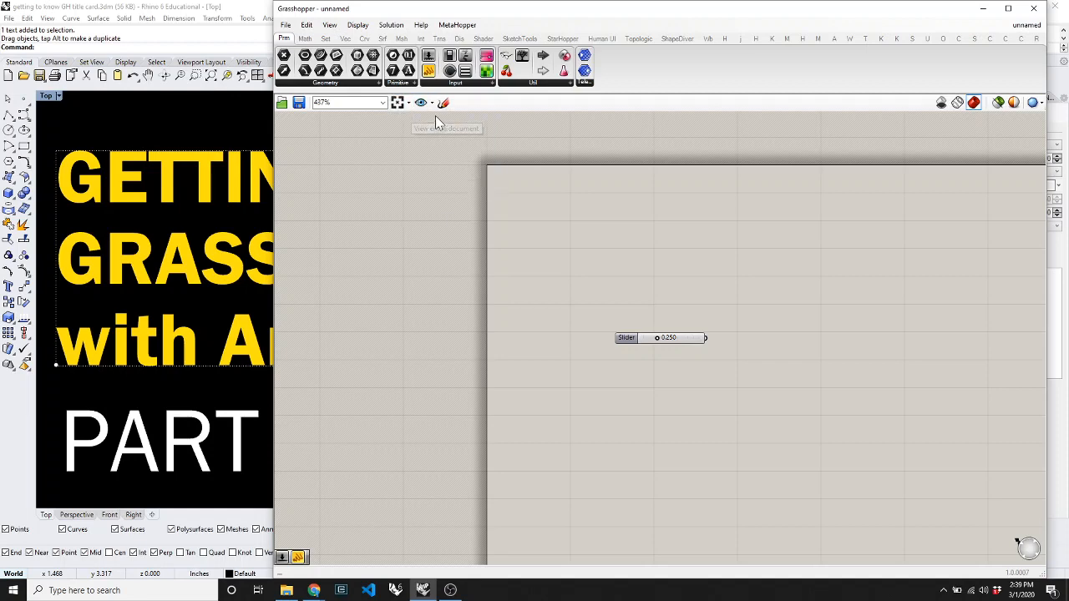
left_click(420, 103)
left_click(418, 106)
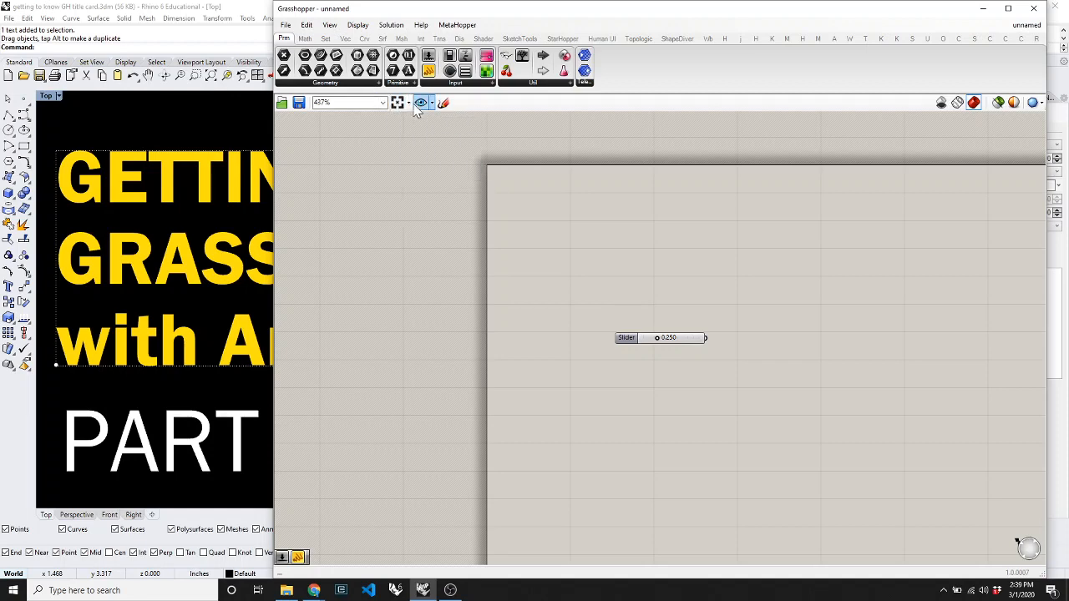
left_click(409, 104)
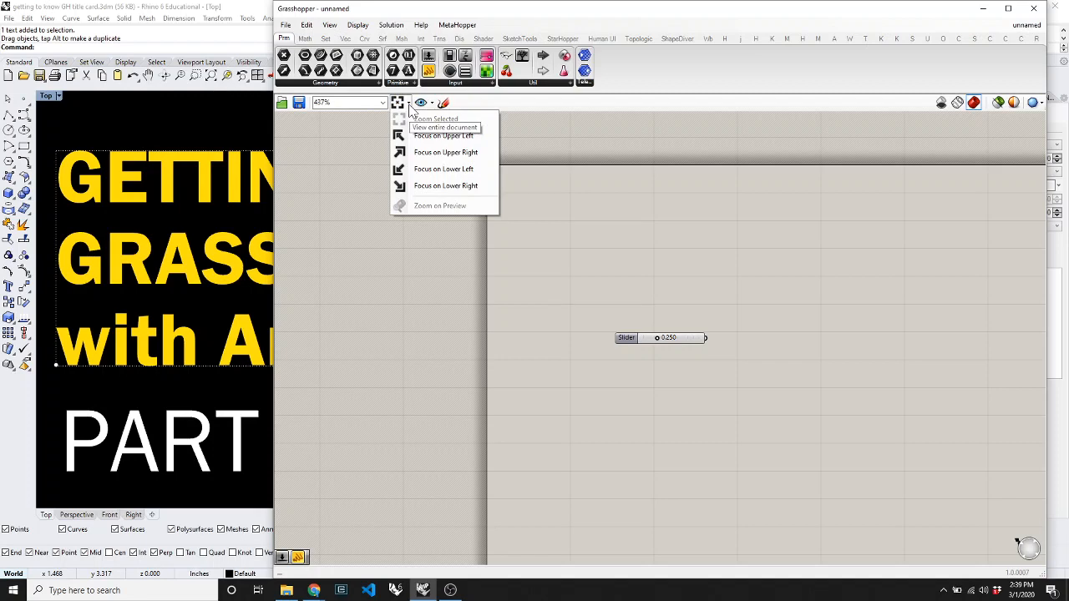
left_click(438, 135)
left_click(409, 104)
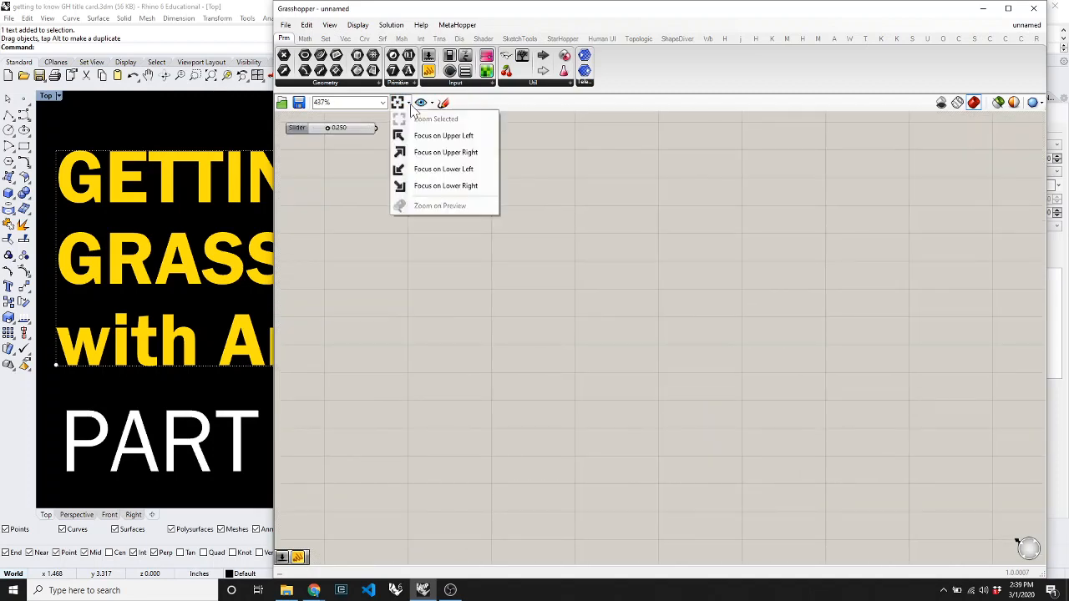
left_click(549, 184)
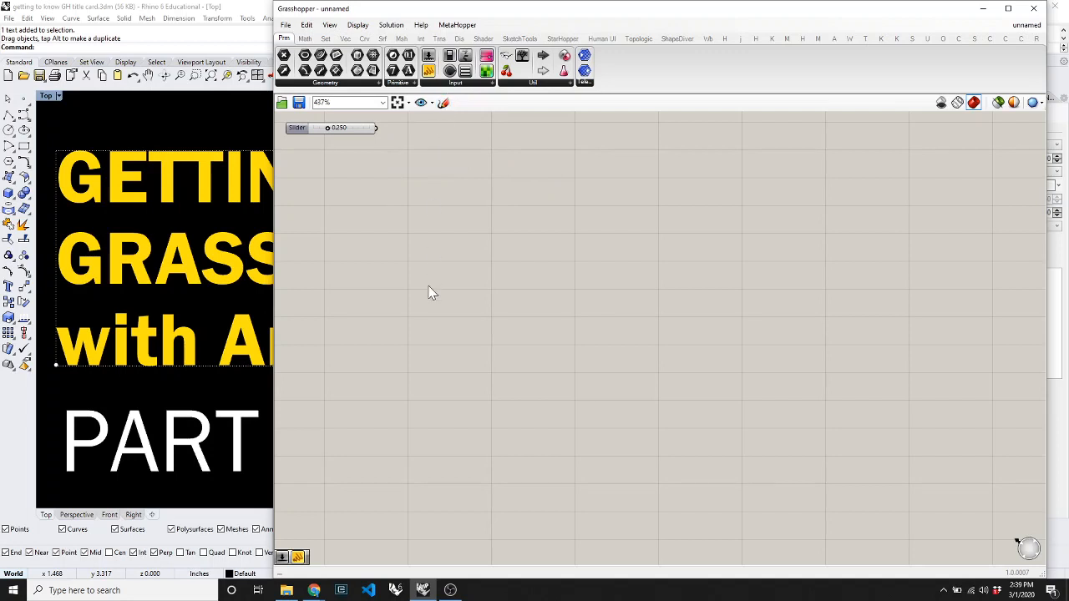
Step: Move the Number Slider a short way across the canvas twice, deselecting it after each move
scroll(429, 287, "down", 3)
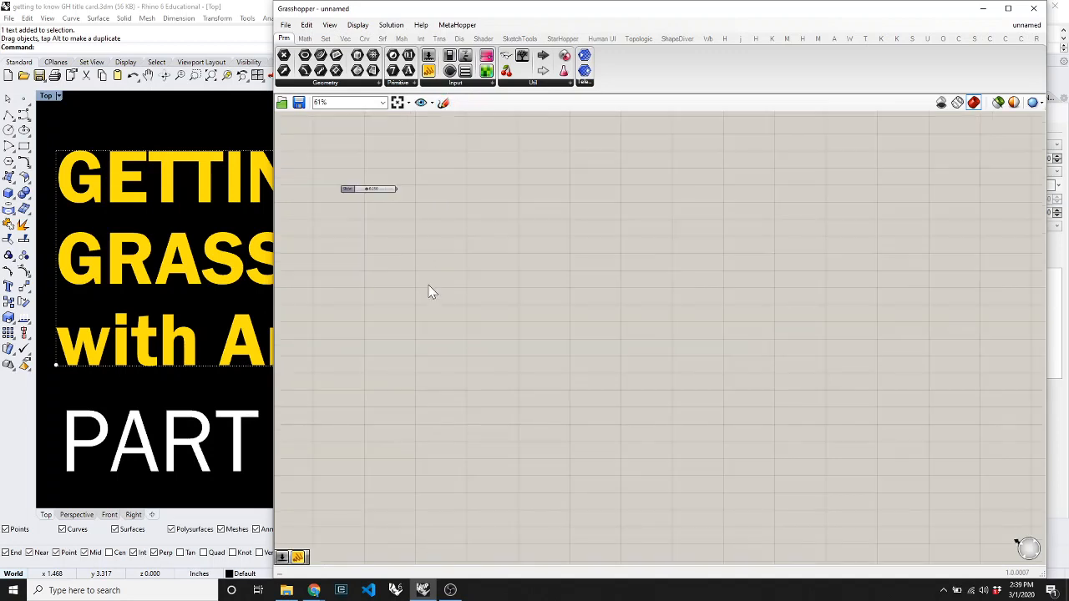
scroll(356, 178, "up", 12)
scroll(564, 287, "down", 2)
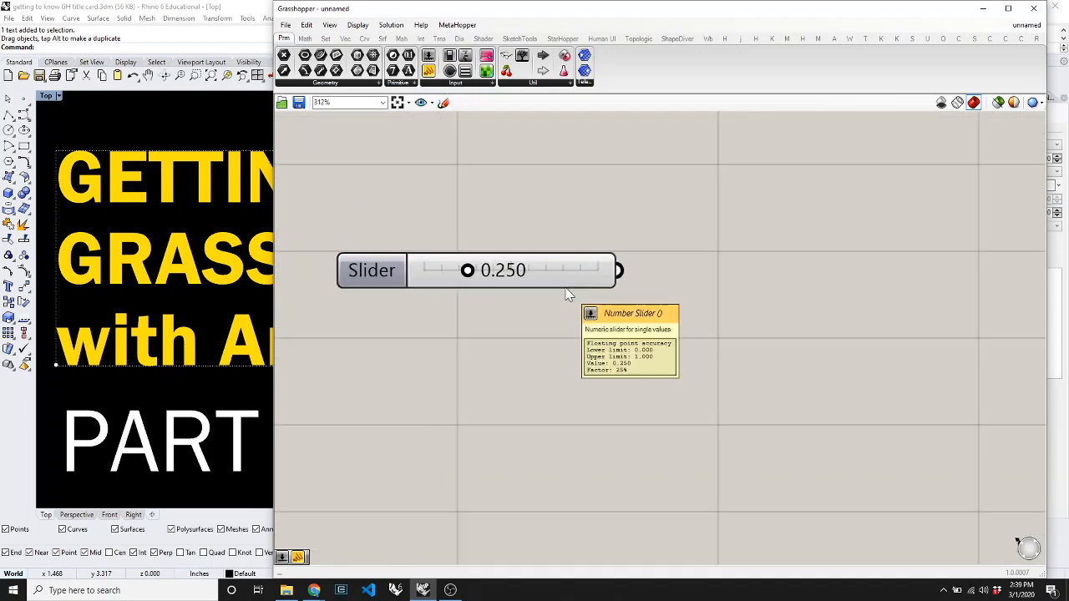
left_click_drag(374, 270, 431, 281)
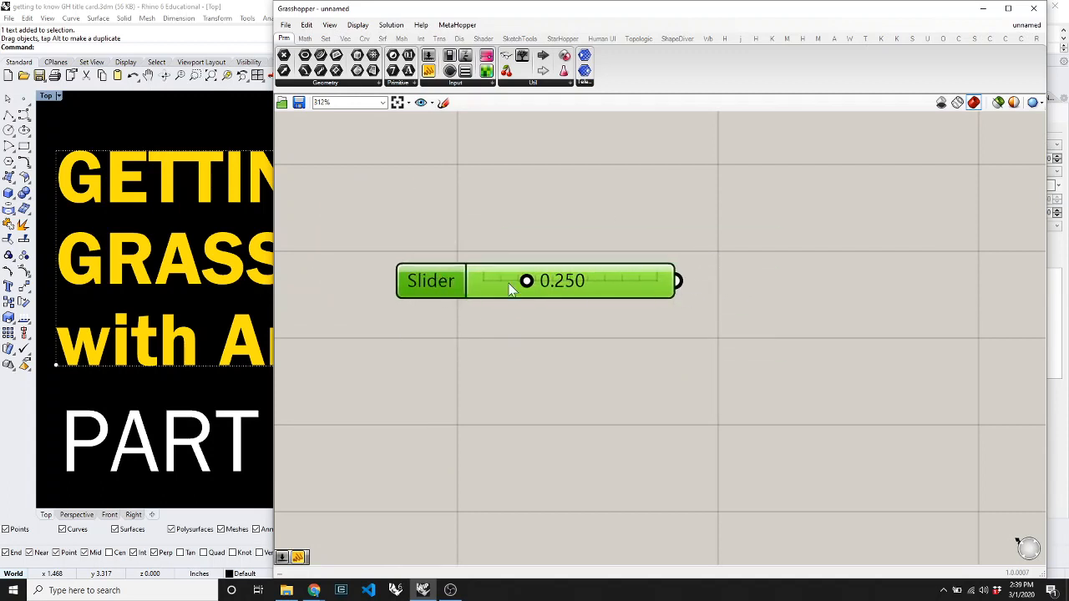
left_click(671, 339)
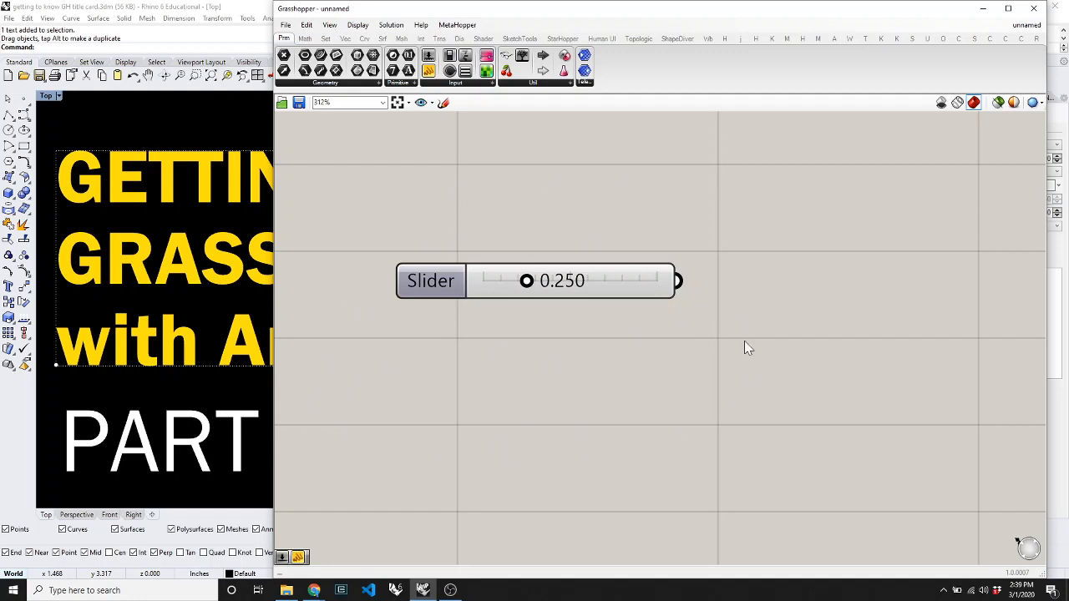
left_click_drag(436, 287, 470, 266)
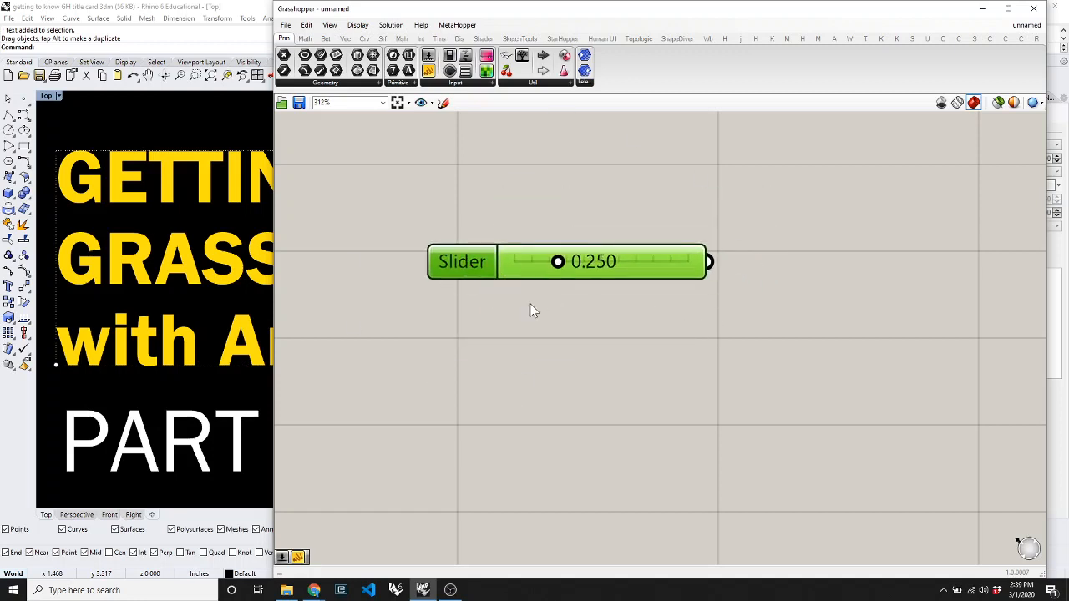
left_click(472, 354)
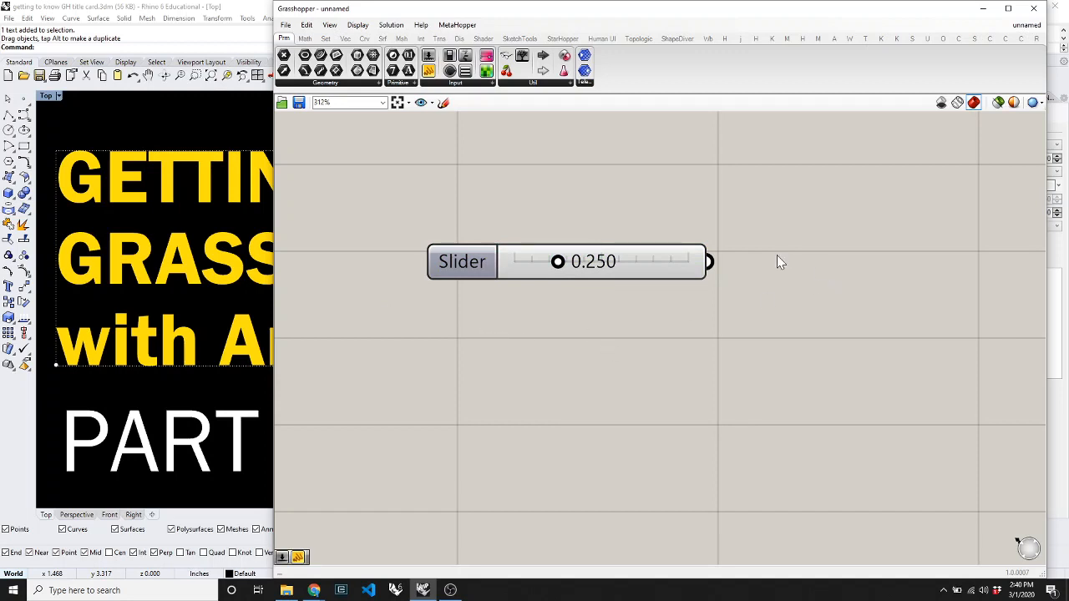
Step: Examine the output grip at the end of the Number Slider up close and in context
scroll(778, 262, "up", 7)
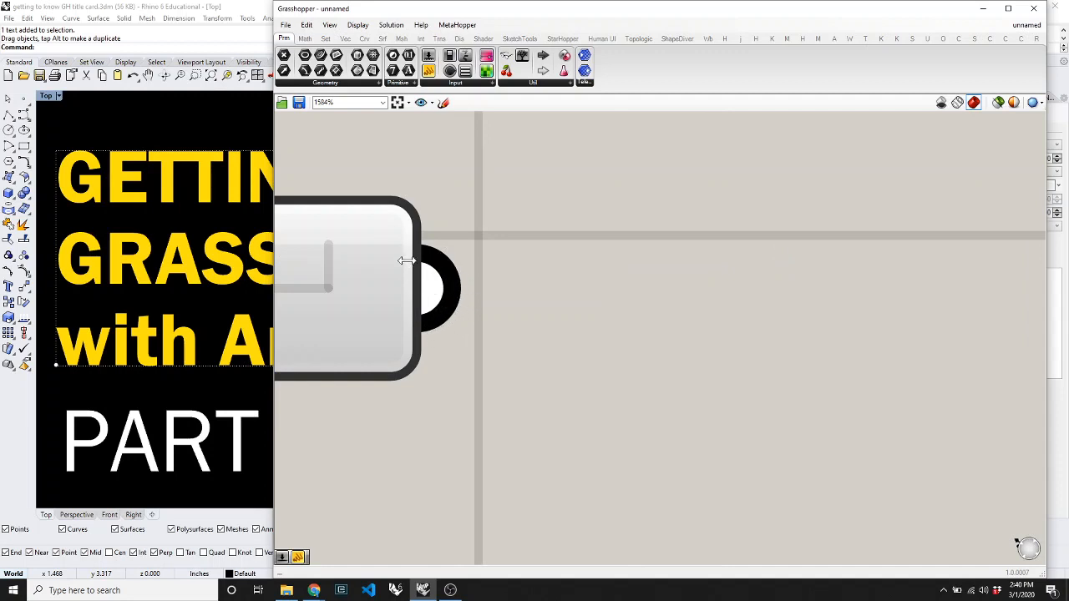
scroll(571, 245, "down", 2)
scroll(571, 249, "down", 7)
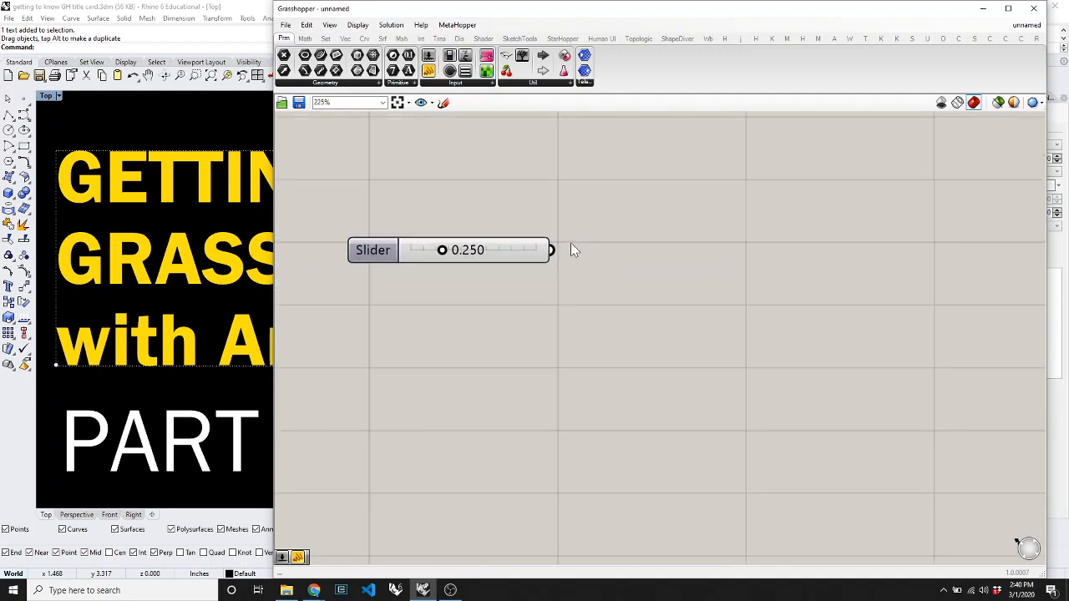
scroll(576, 263, "up", 1)
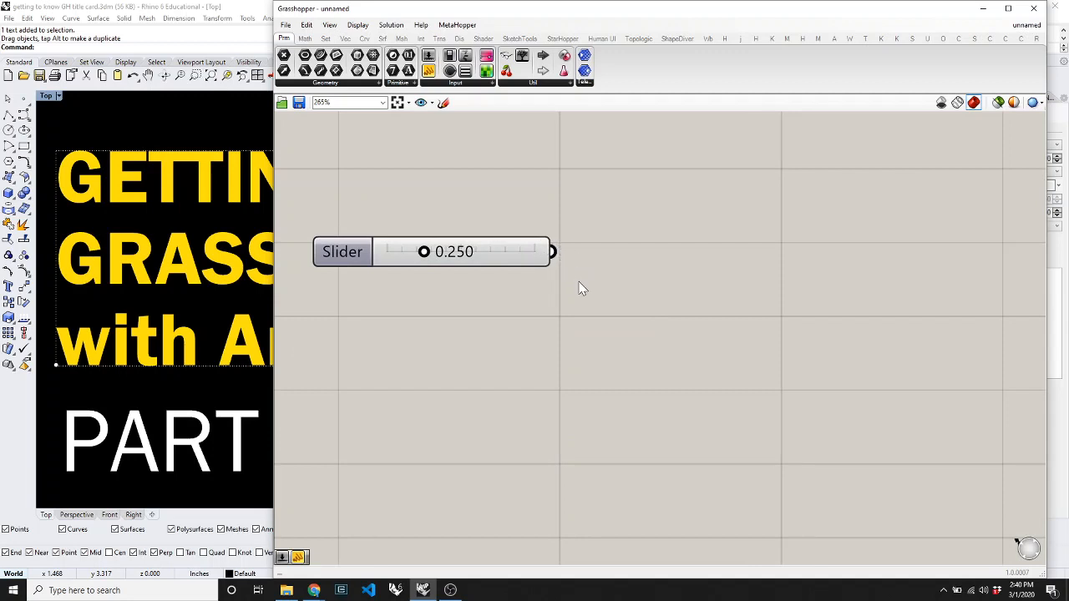
scroll(554, 254, "up", 7)
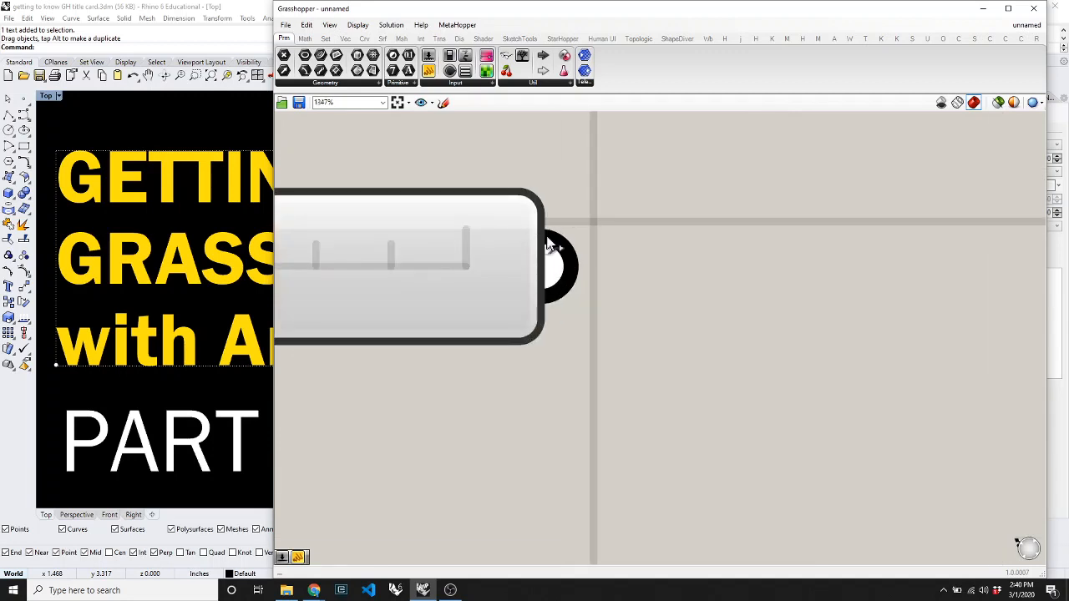
scroll(588, 316, "down", 10)
scroll(614, 319, "up", 5)
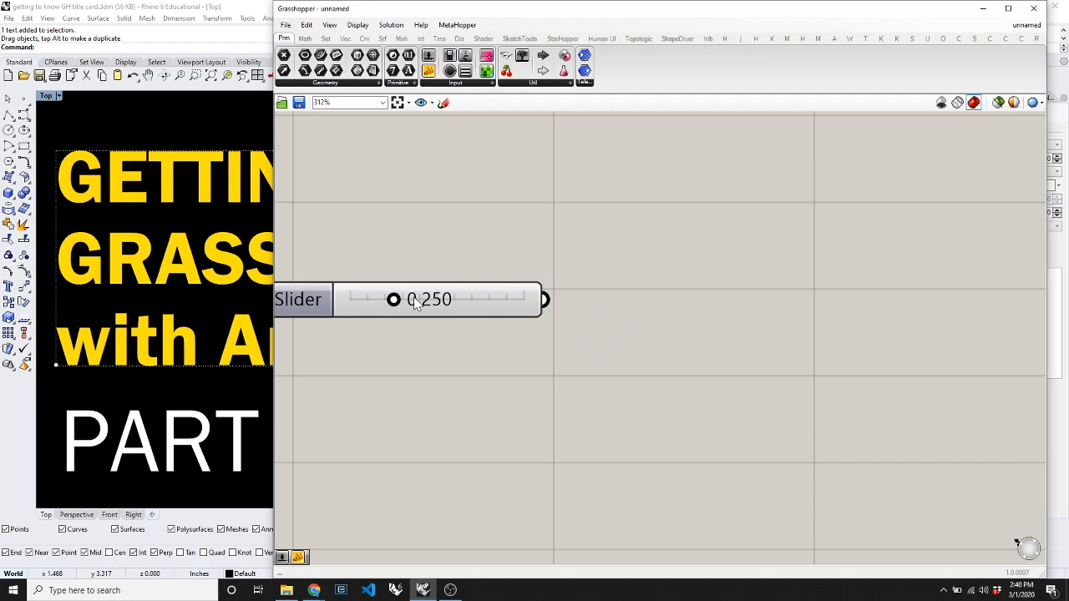
scroll(416, 297, "down", 2)
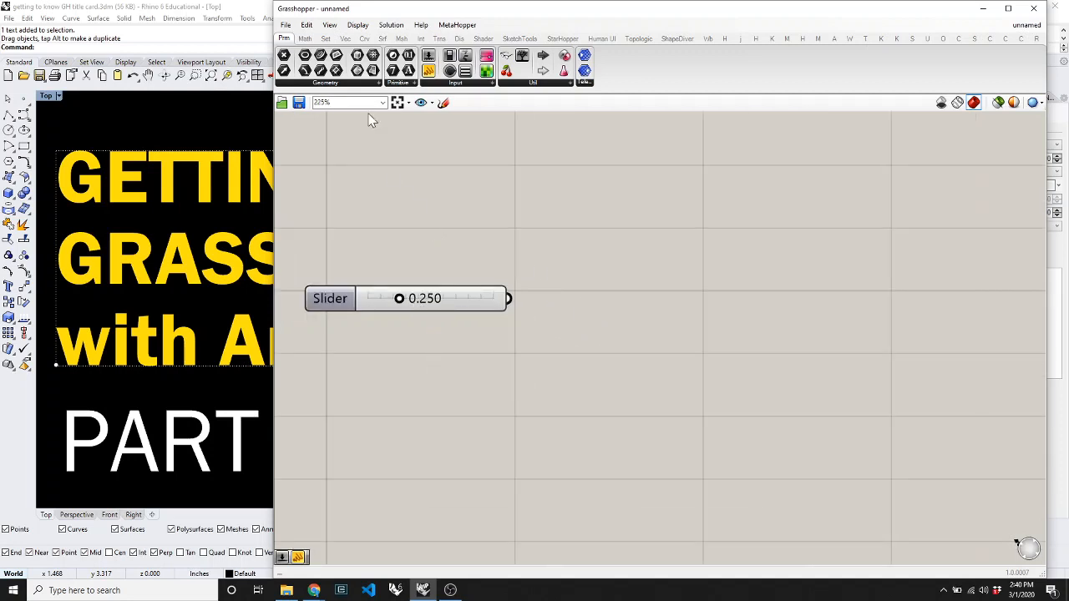
Step: Place a Circle component from the Curve category's Primitive group on the canvas beside the Number Slider's output
left_click(366, 40)
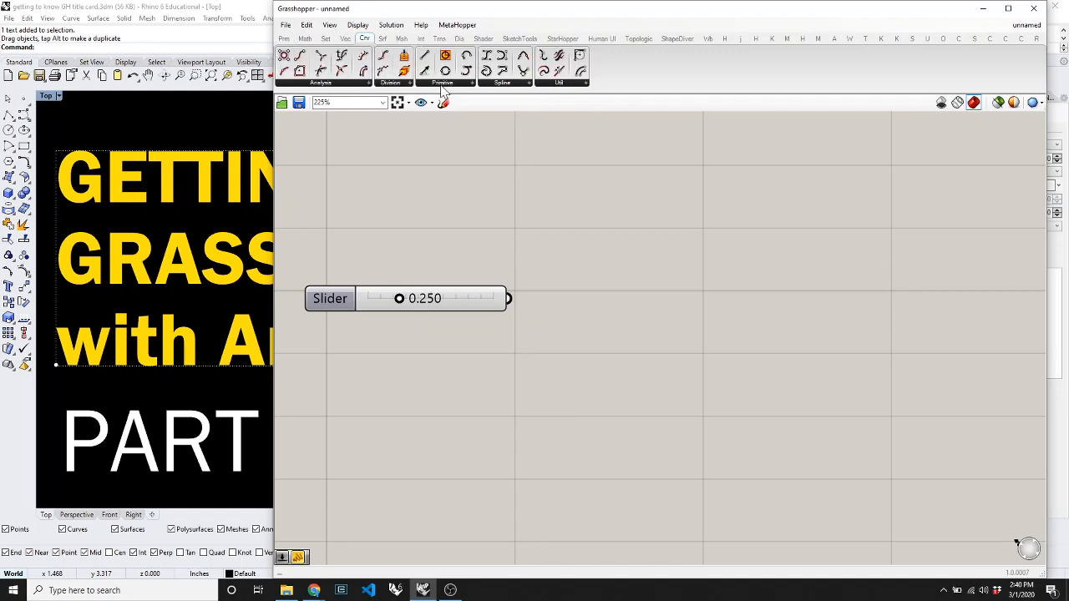
left_click(443, 85)
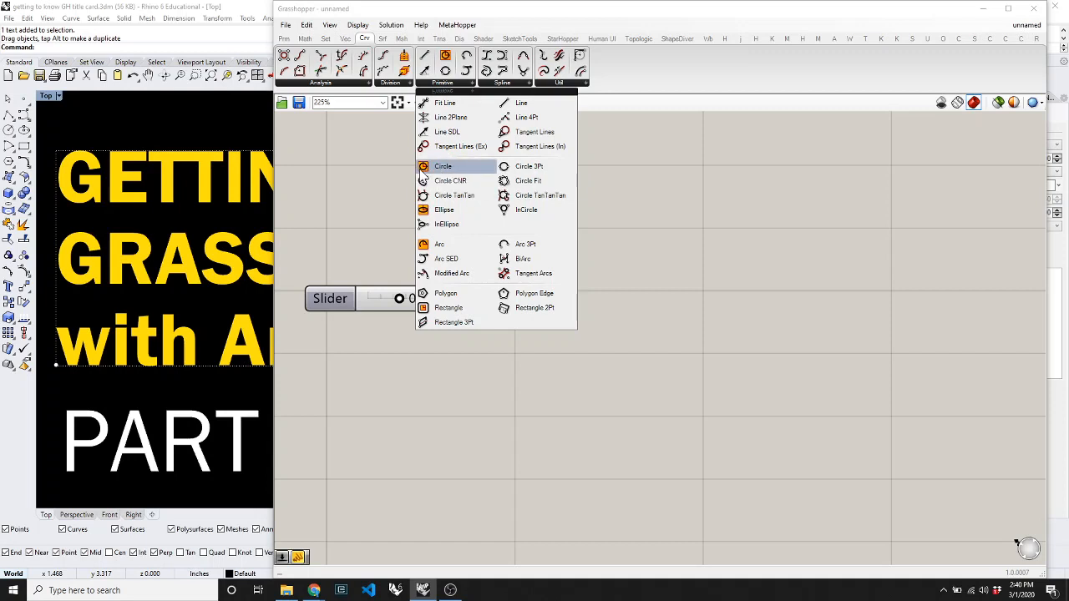
left_click_drag(426, 170, 537, 219)
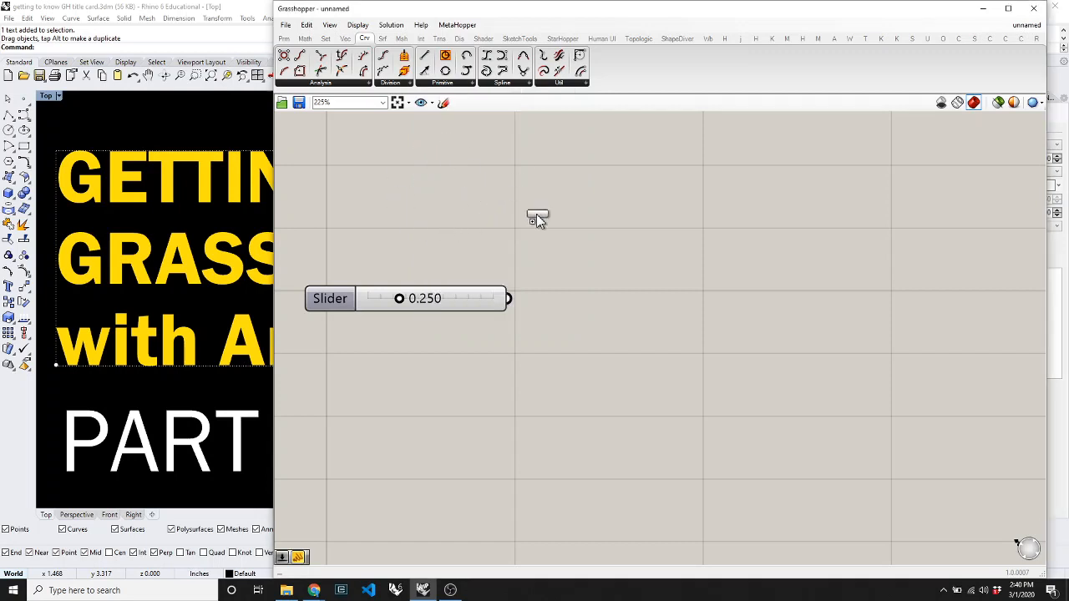
left_click_drag(643, 304, 643, 305)
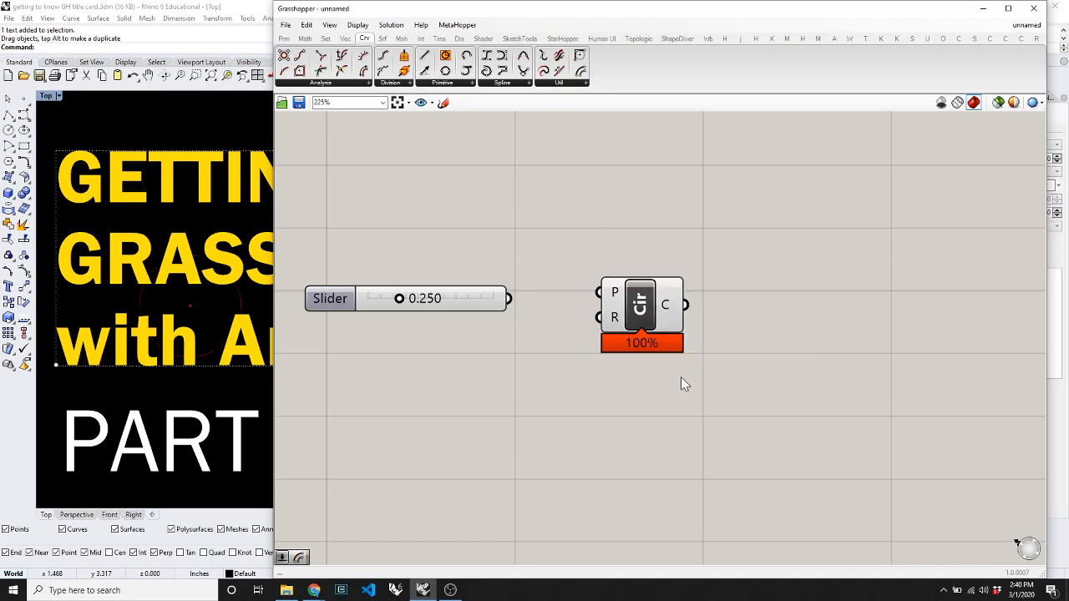
Step: Examine the Circle component's P and R inputs, its C output and its name label
scroll(666, 311, "up", 3)
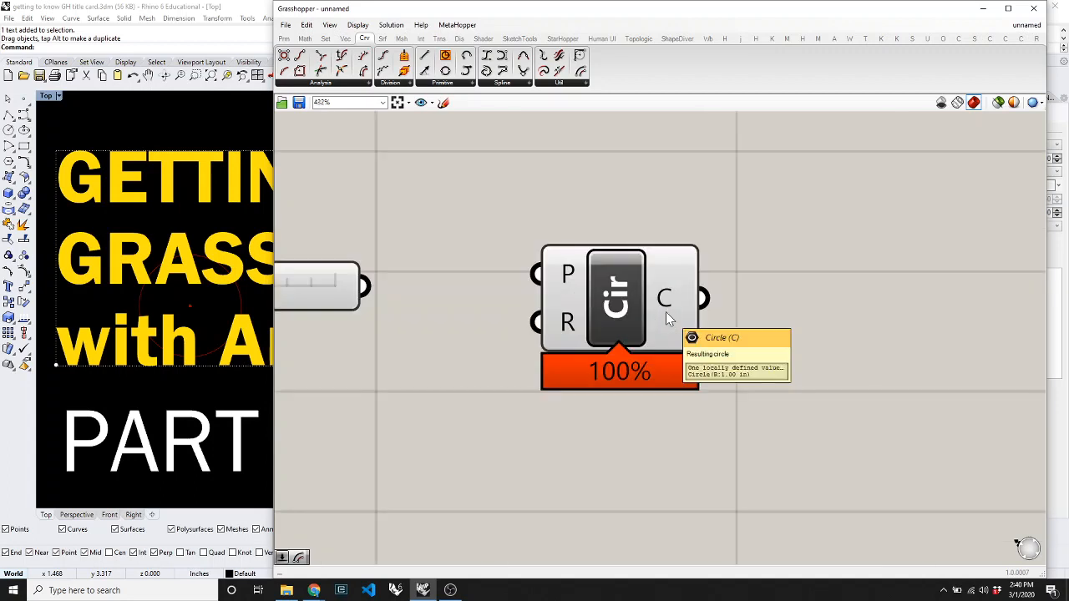
scroll(665, 312, "up", 3)
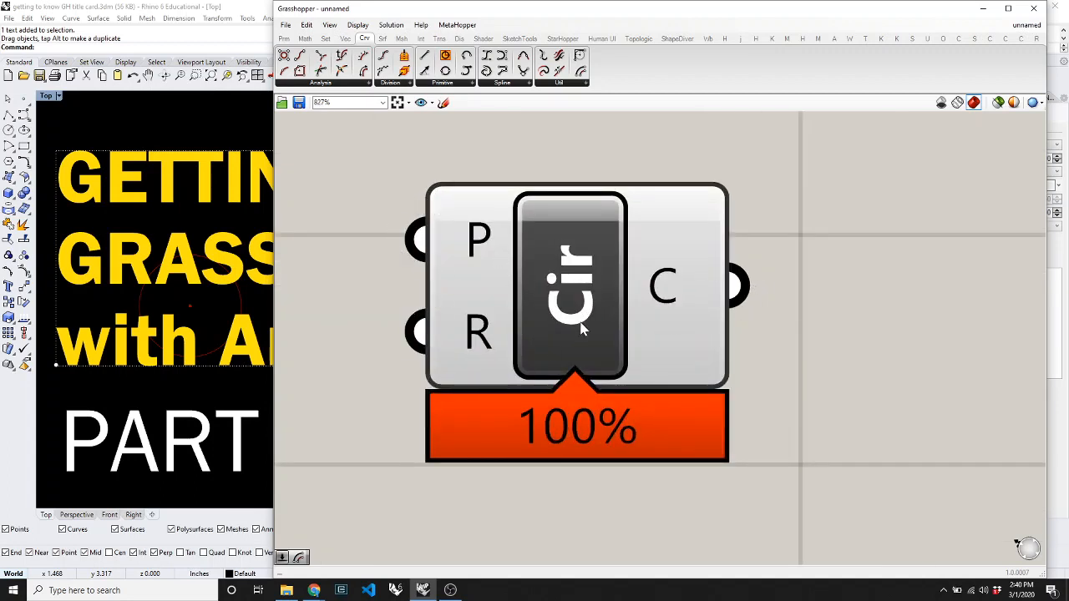
scroll(582, 328, "down", 3)
scroll(534, 334, "up", 3)
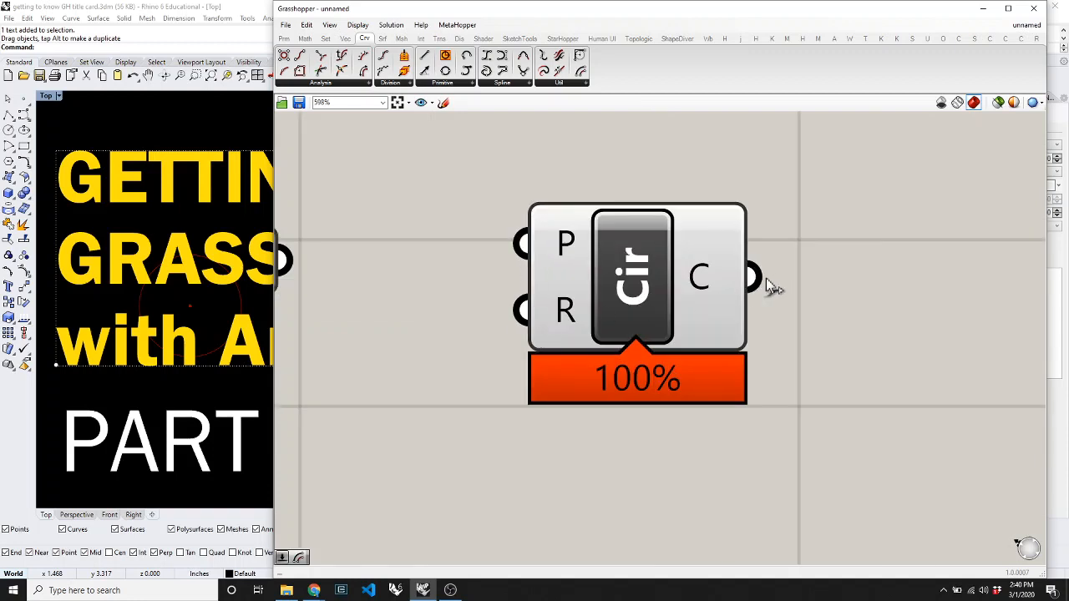
scroll(629, 301, "down", 4)
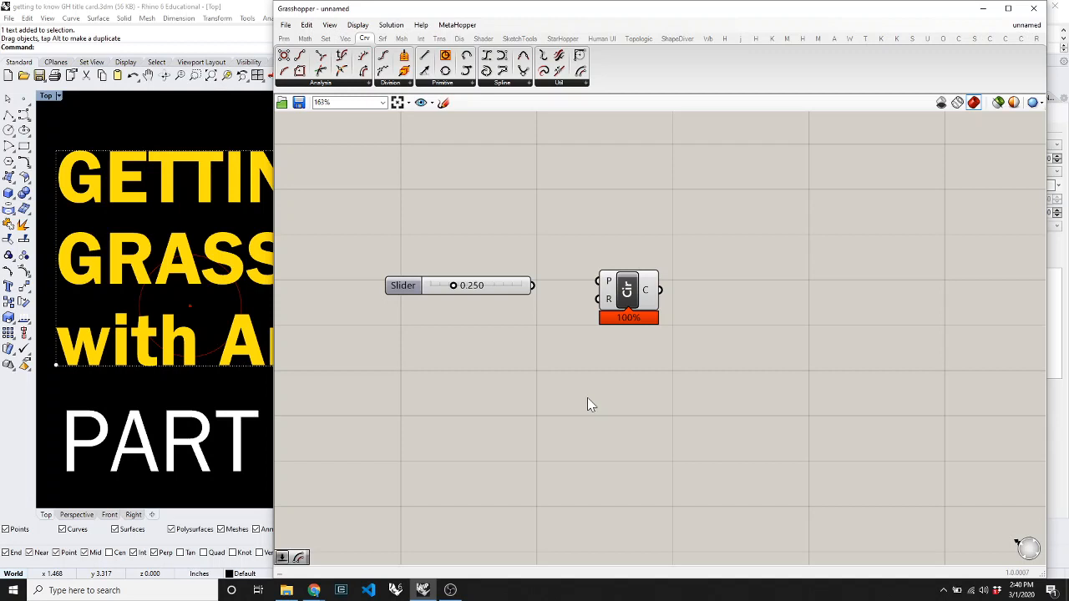
Step: Show an empty area of Rhino's Top viewport and move the Grasshopper window aside to uncover it
left_click(249, 383)
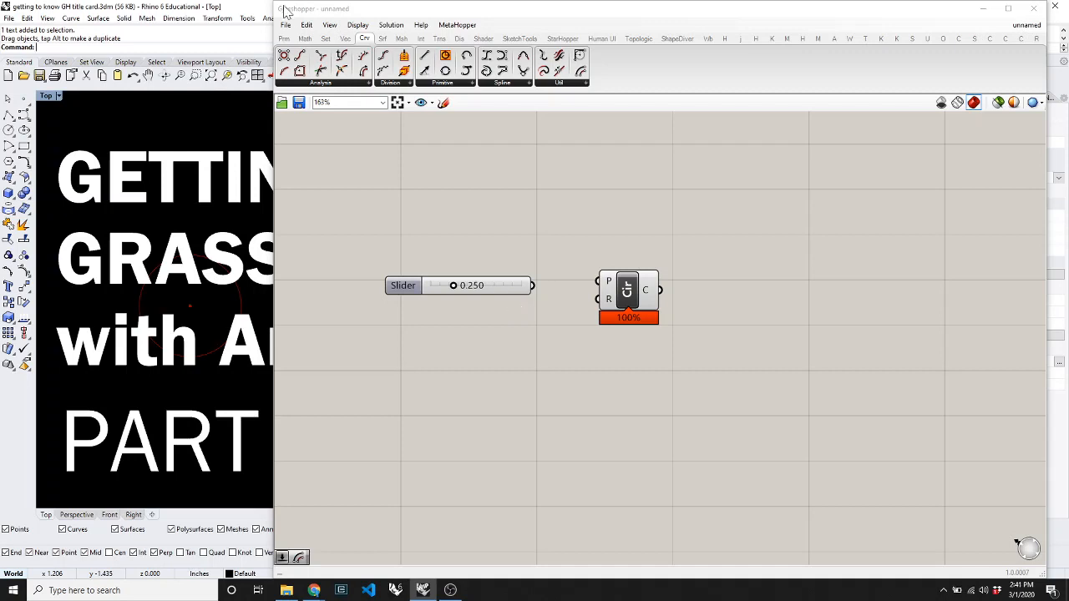
left_click(168, 233)
left_click(125, 128)
scroll(126, 128, "down", 12)
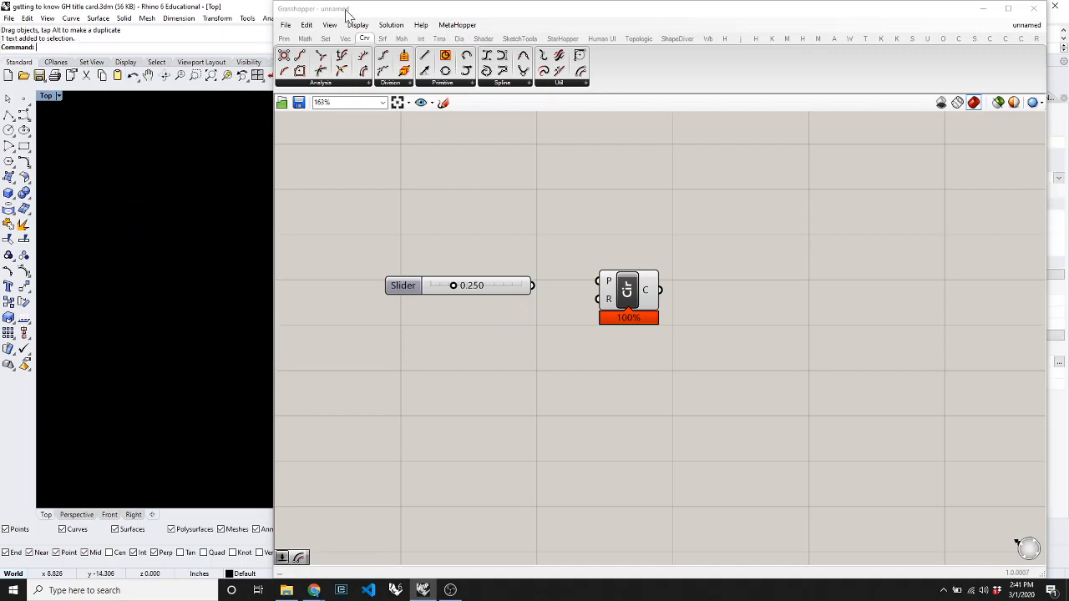
left_click_drag(346, 15, 739, 65)
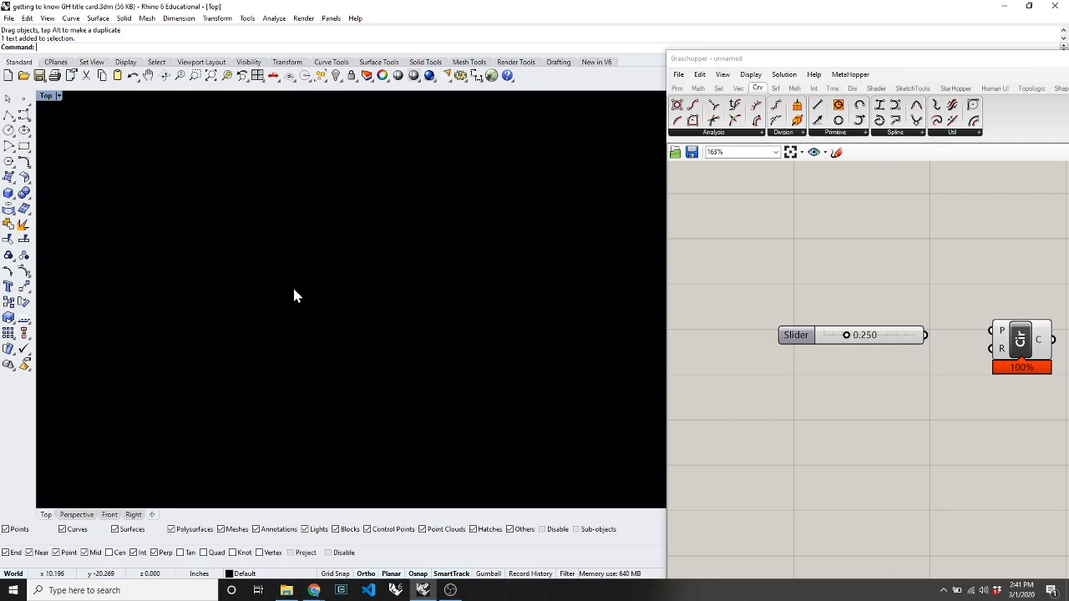
Step: Draw a circle with a radius of about 6 inches in Rhino's Top viewport using the Circle command
type("cle")
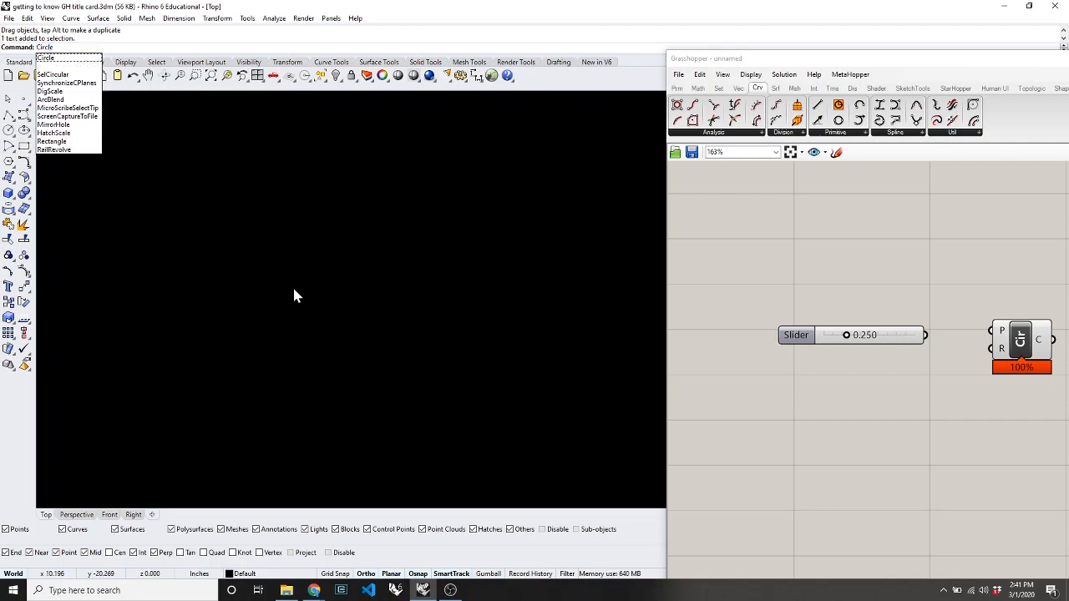
key("Return")
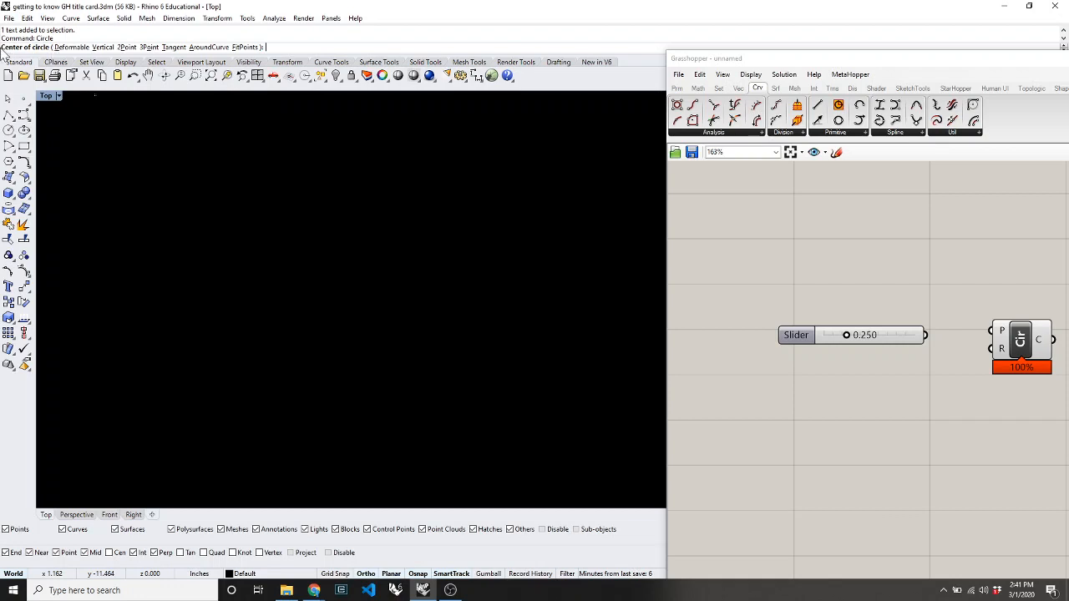
left_click(346, 261)
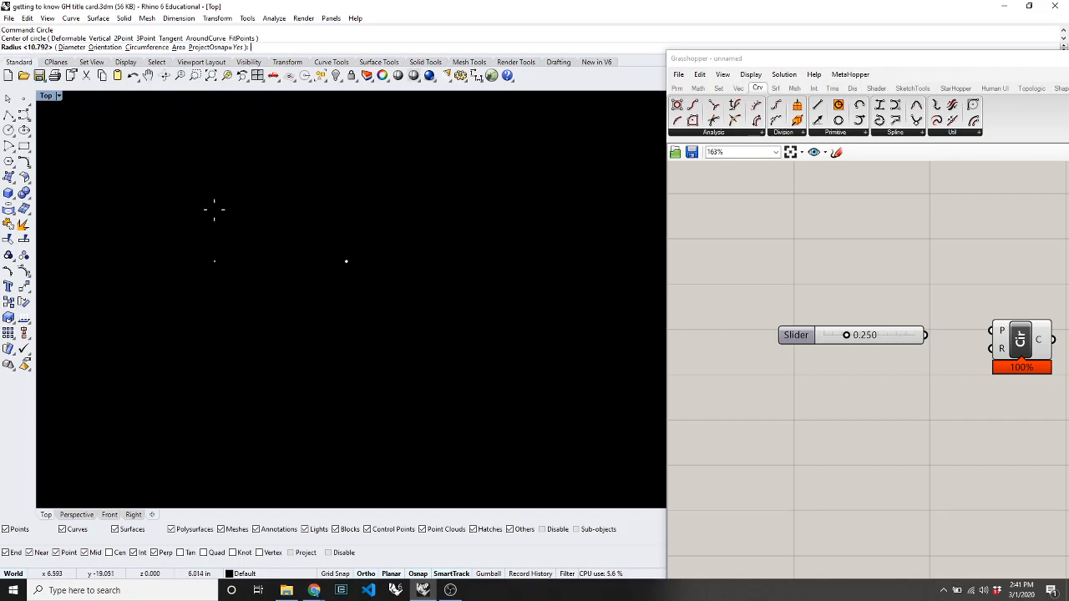
key("Escape")
Step: Switch the Top viewport to shaded display, and select and deselect the drawn circle
type("WV")
key("Return")
type("SV")
key("Return")
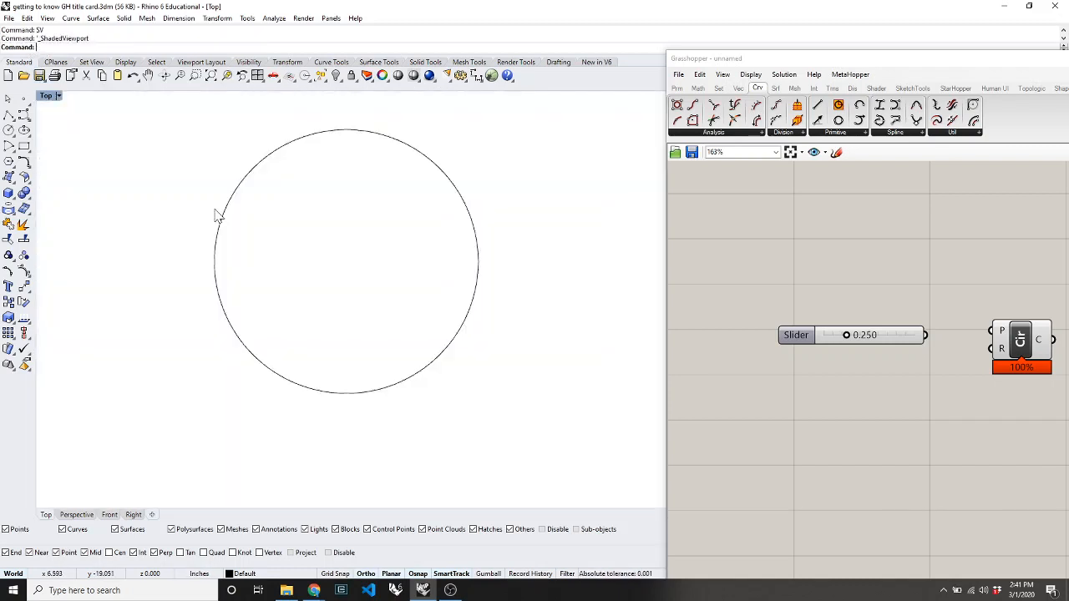
left_click_drag(306, 186, 200, 273)
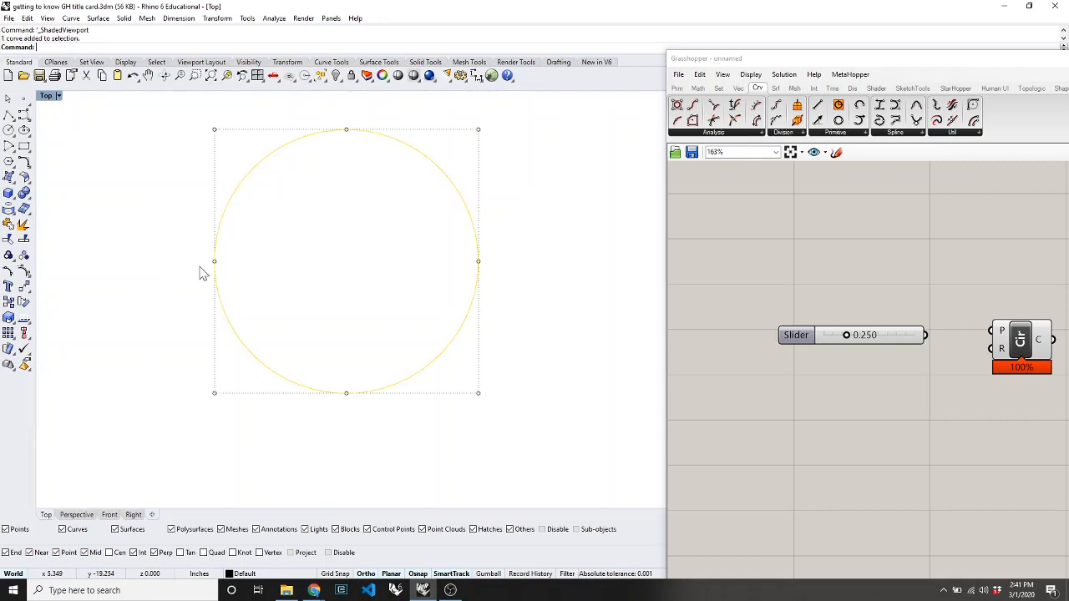
left_click(292, 272)
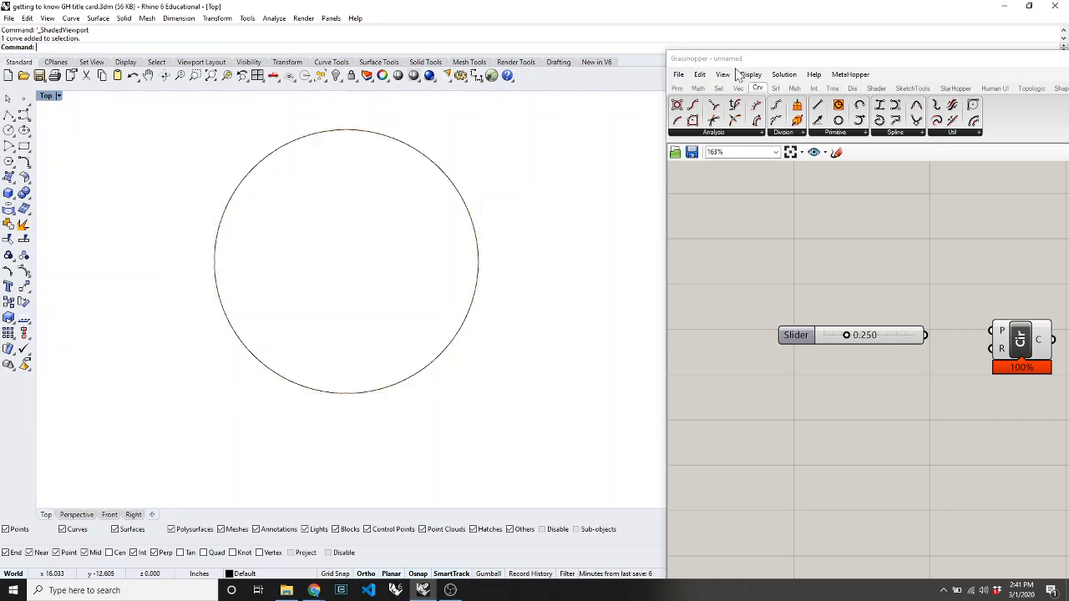
Step: Move the Grasshopper window back over the Rhino window so the slider and Circle component are fully in view
left_click_drag(736, 61, 90, 10)
left_click_drag(267, 12, 282, 42)
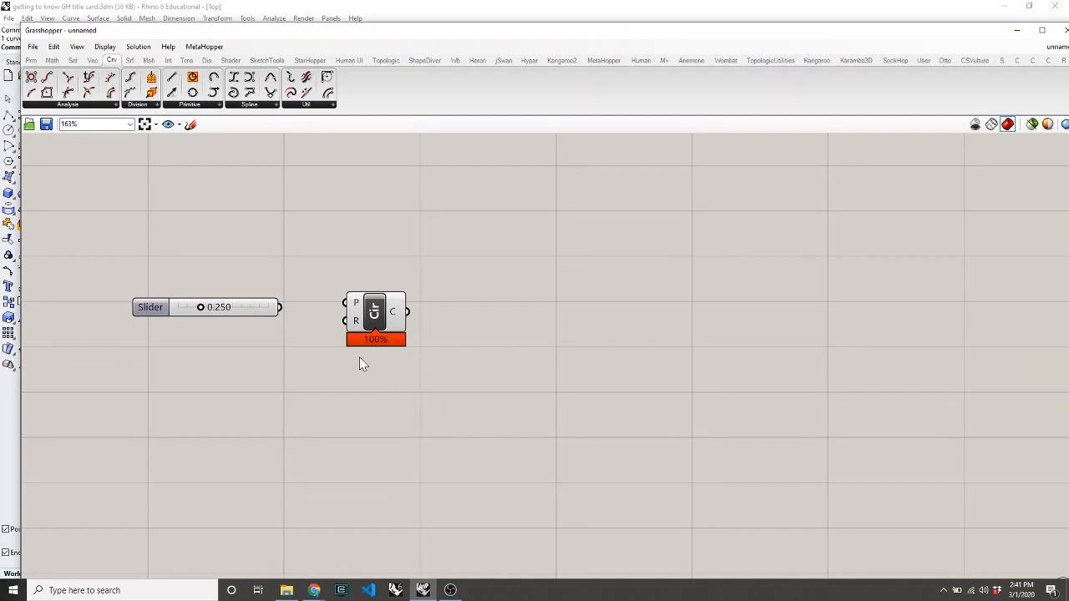
Step: Examine the Circle component's P and R inputs and its C output up close on the canvas
scroll(350, 359, "up", 3)
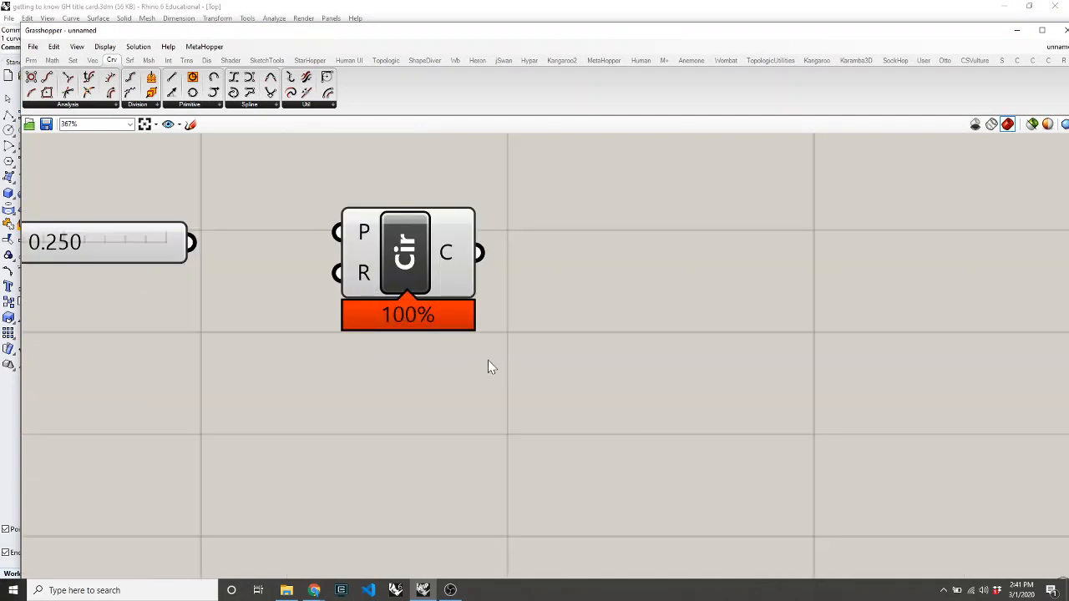
scroll(524, 456, "down", 2)
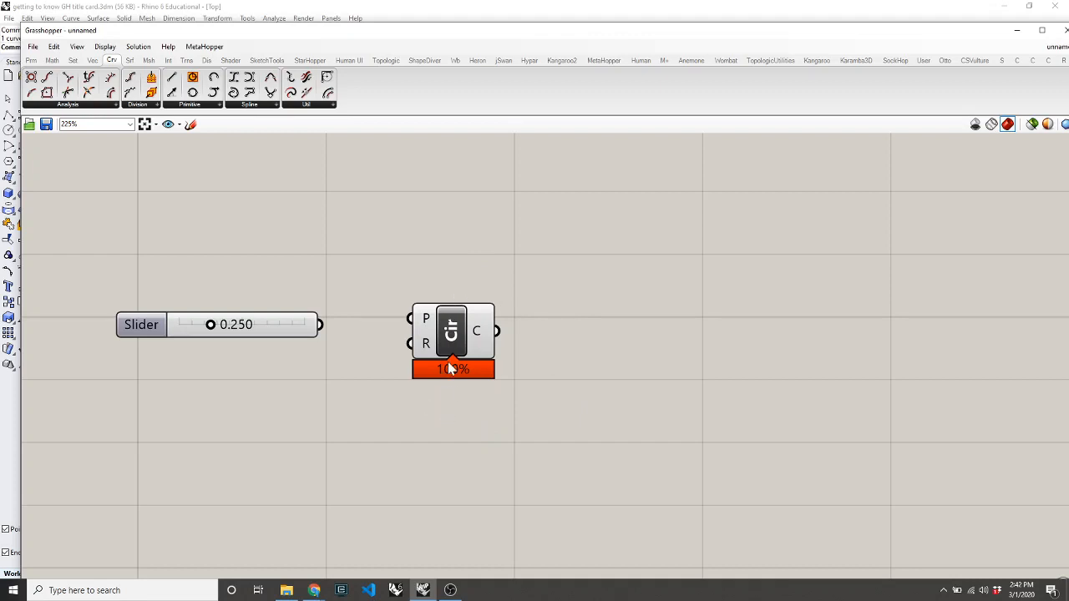
scroll(448, 370, "up", 6)
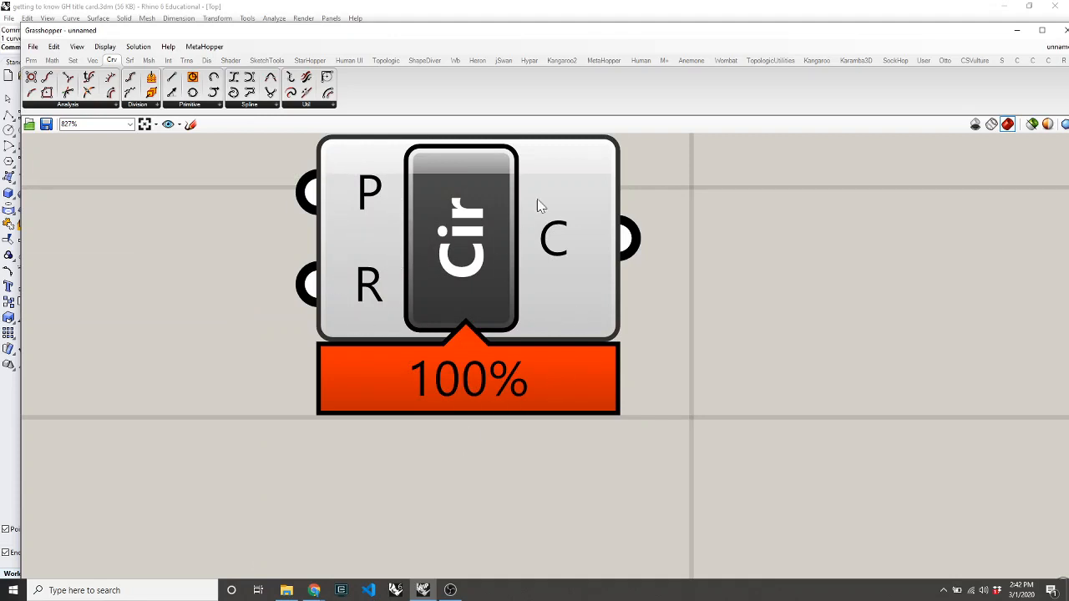
scroll(482, 481, "down", 4)
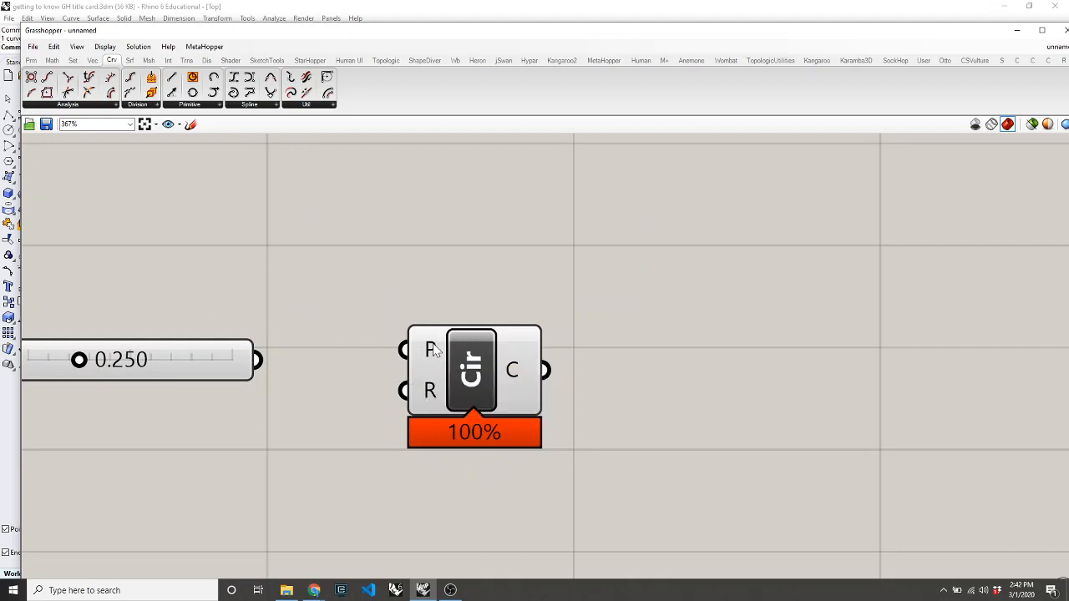
mouse_move(433, 399)
Step: Uncover Rhino's toolbars and drawn circle for comparison, and move the Grasshopper window back over them
left_click_drag(131, 28, 569, 90)
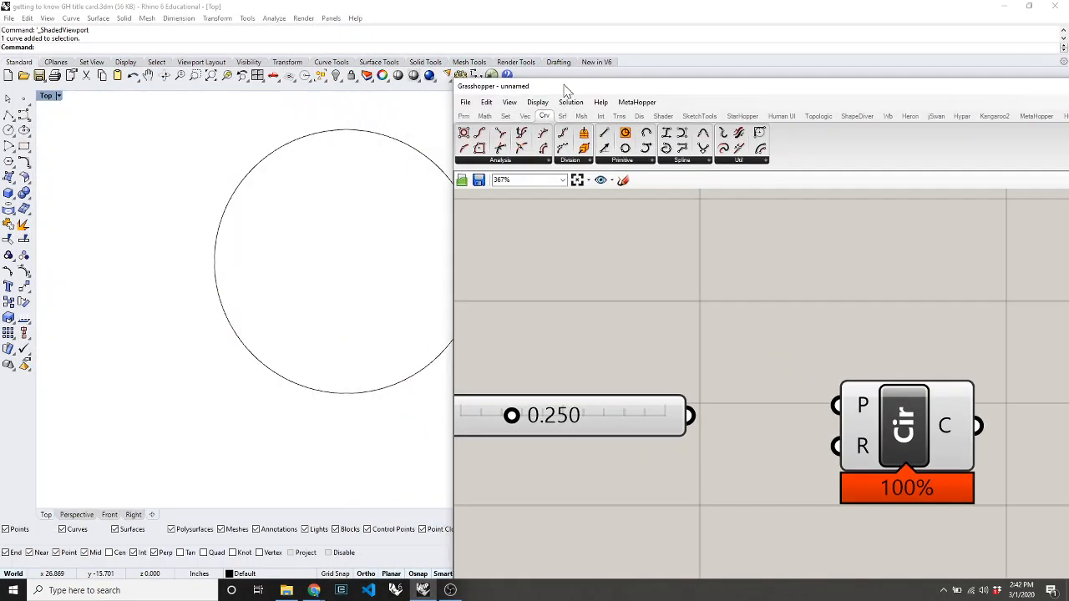
left_click(85, 62)
left_click(21, 61)
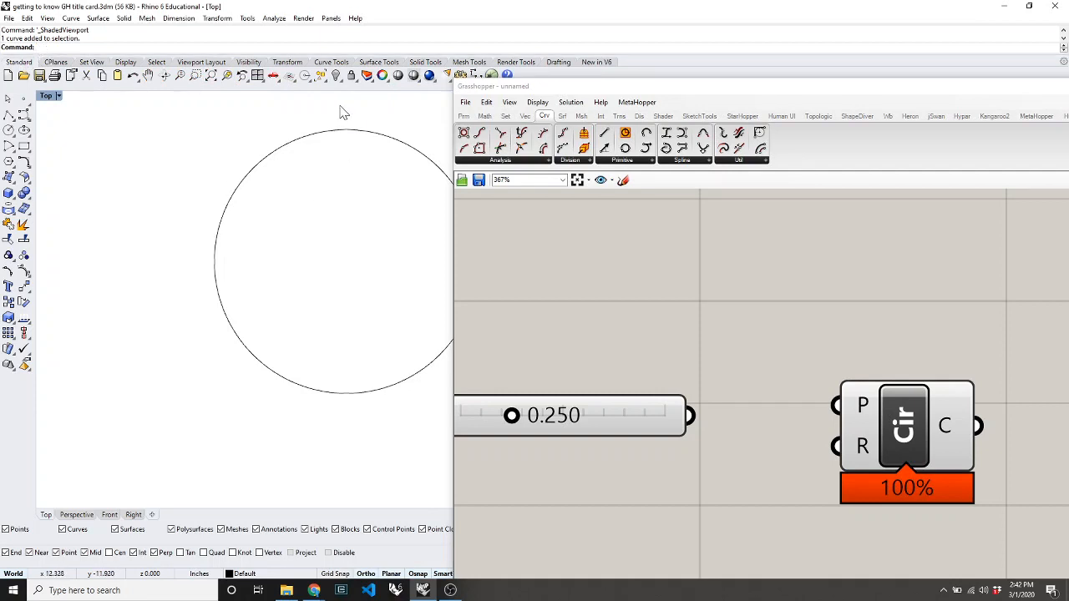
left_click(524, 92)
left_click_drag(524, 92, 215, 41)
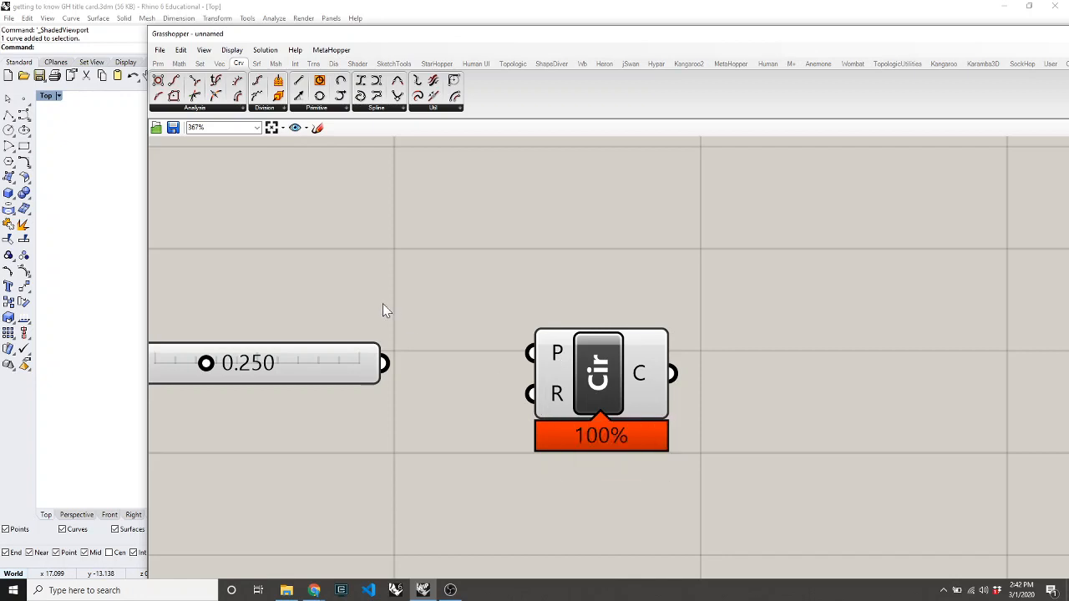
scroll(382, 300, "down", 5)
left_click_drag(349, 38, 257, 38)
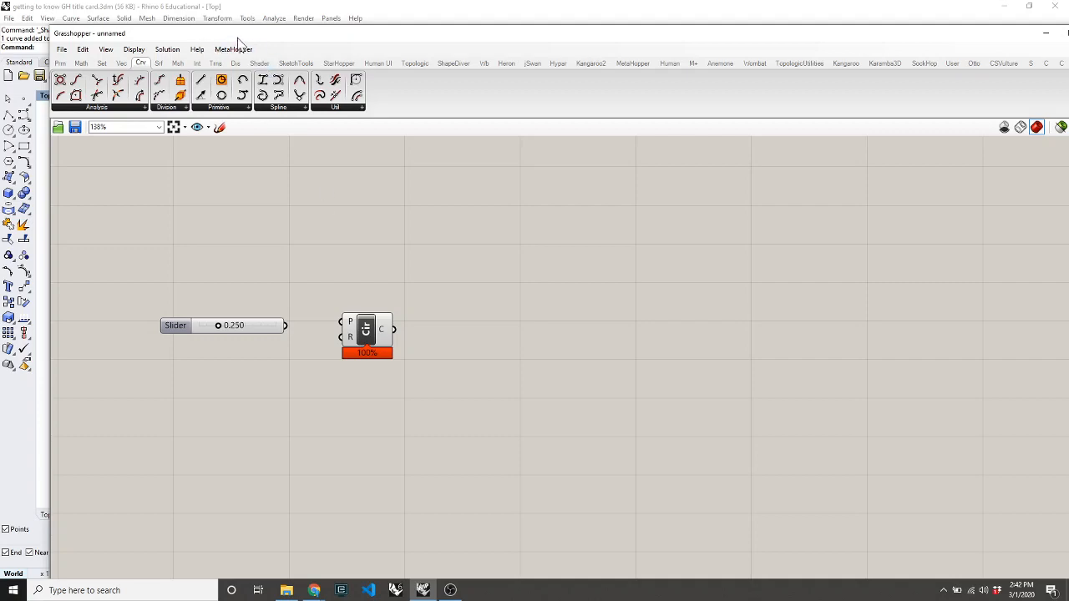
Step: Place the Grasshopper window beside the drawn circle in Rhino's Top viewport, and select and deselect that circle
left_click_drag(237, 37, 703, 36)
left_click(268, 162)
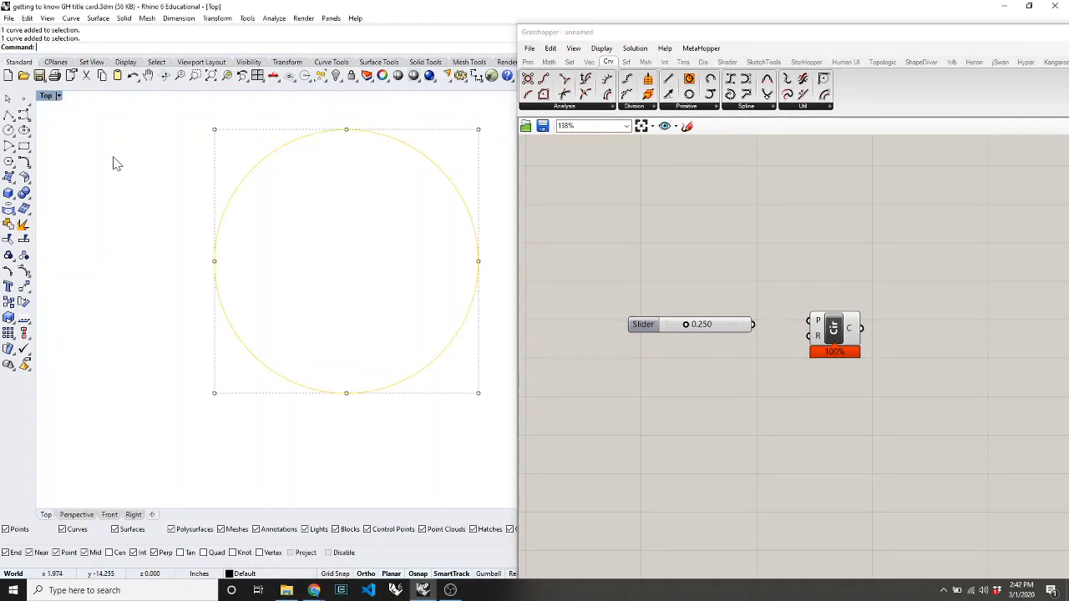
scroll(125, 178, "down", 10)
scroll(181, 162, "up", 6)
scroll(171, 203, "down", 2)
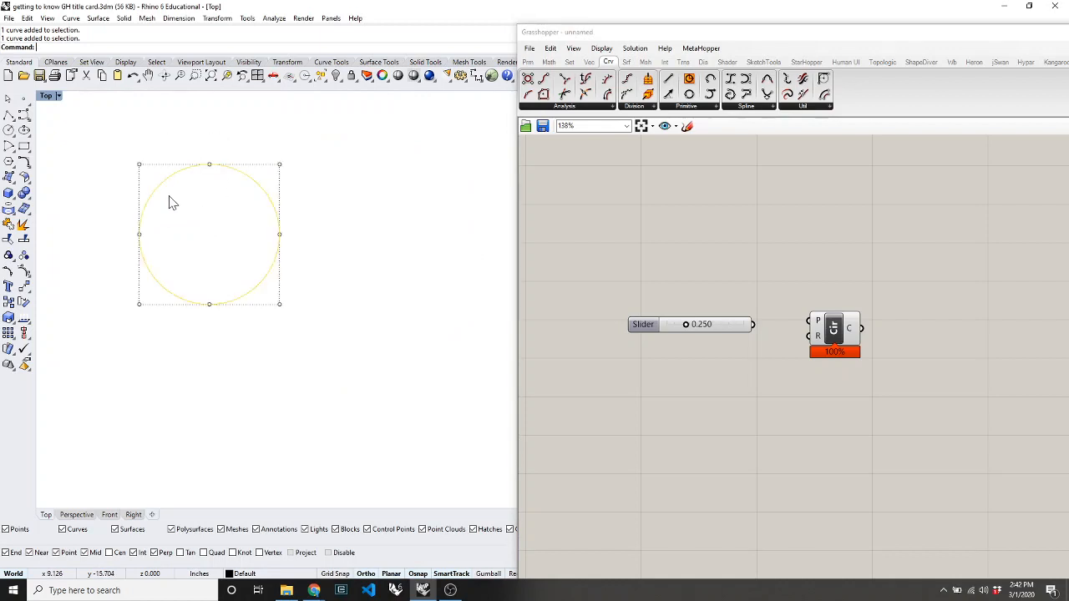
left_click(417, 289)
Step: Examine the Circle component's P input, reading its description and its plane-setting options
scroll(844, 322, "up", 3)
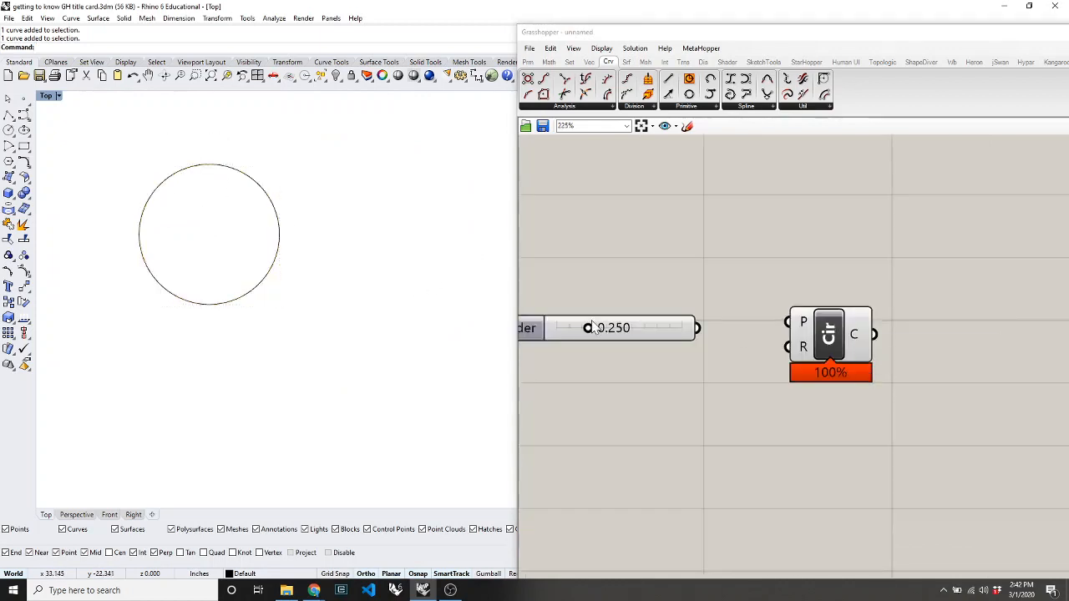
scroll(864, 325, "up", 3)
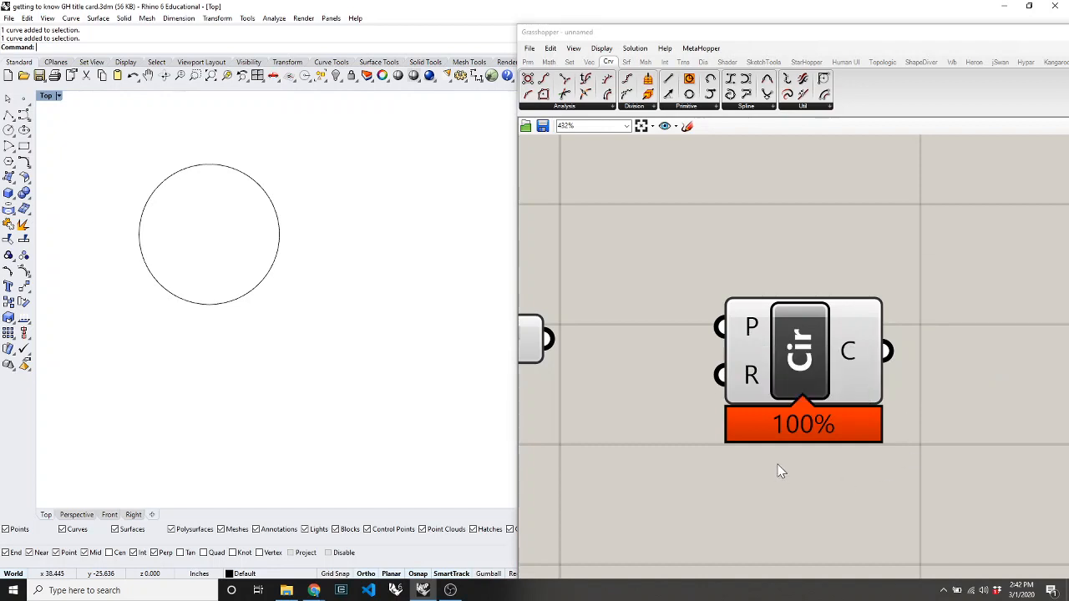
mouse_move(746, 336)
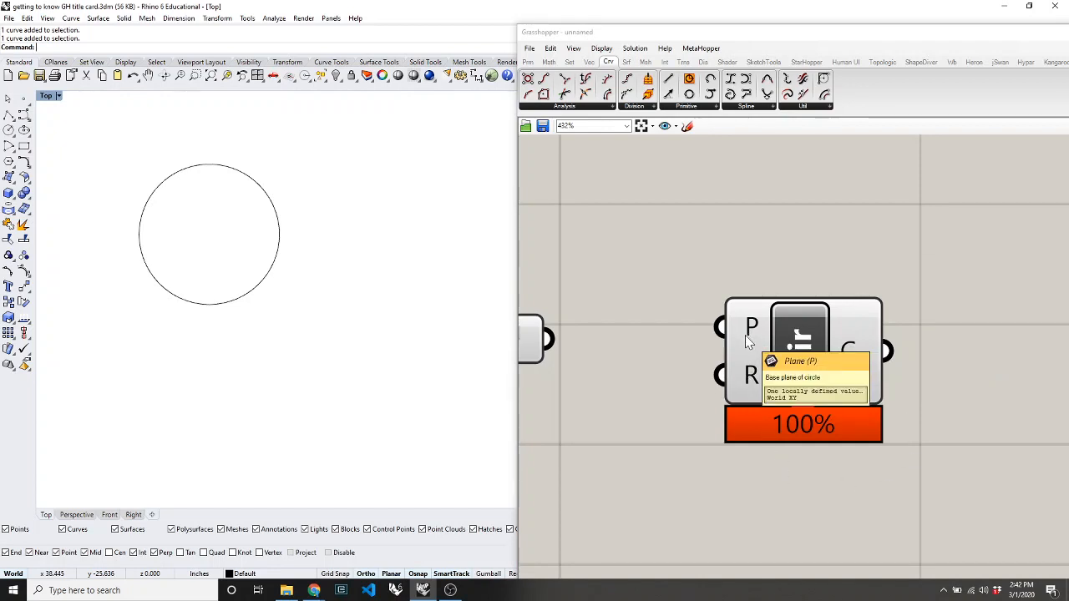
right_click(746, 336)
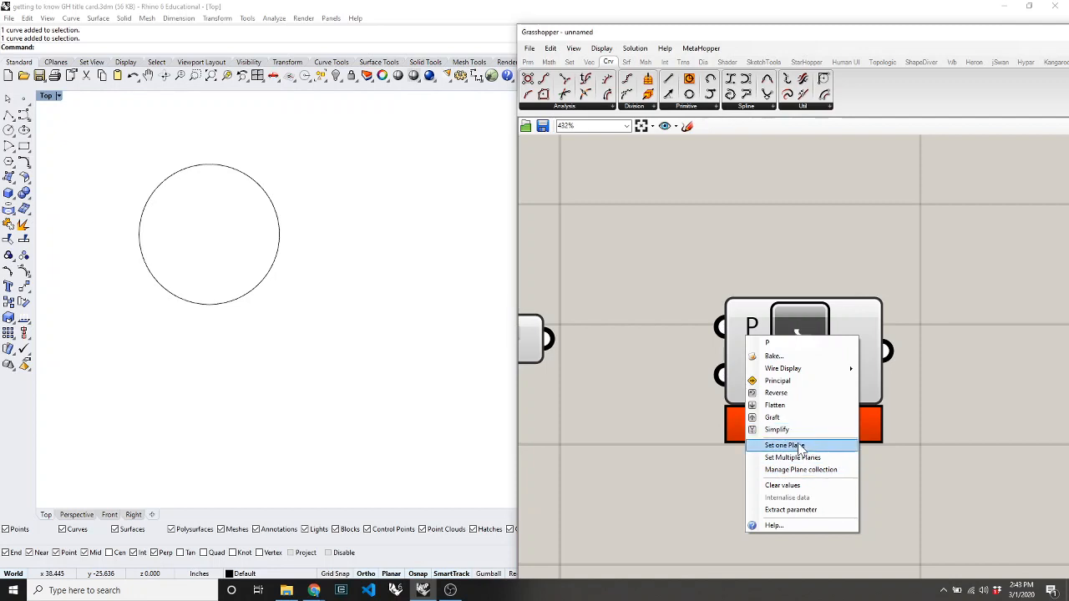
left_click(718, 265)
right_click(744, 328)
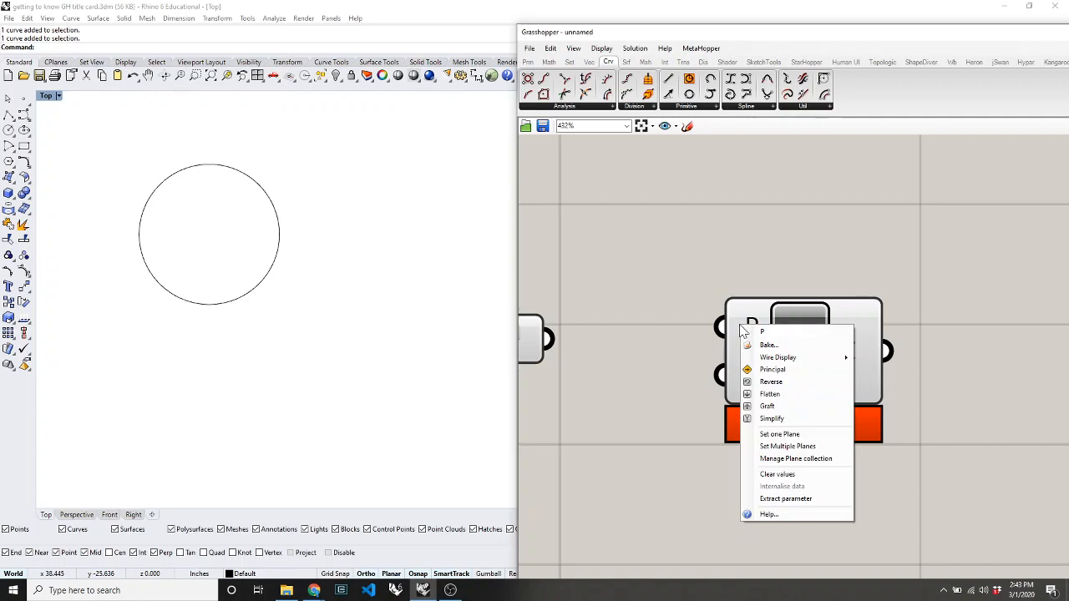
left_click(709, 293)
mouse_move(748, 326)
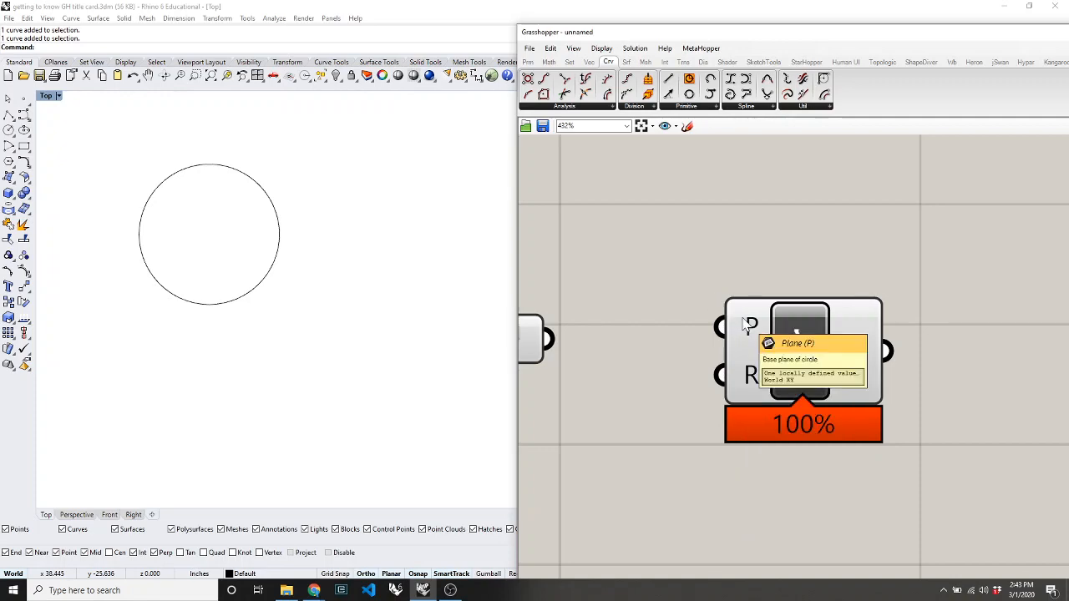
Step: Try to set one plane for the Circle component's P input by picking its origin in Rhino's Top viewport
right_click(749, 325)
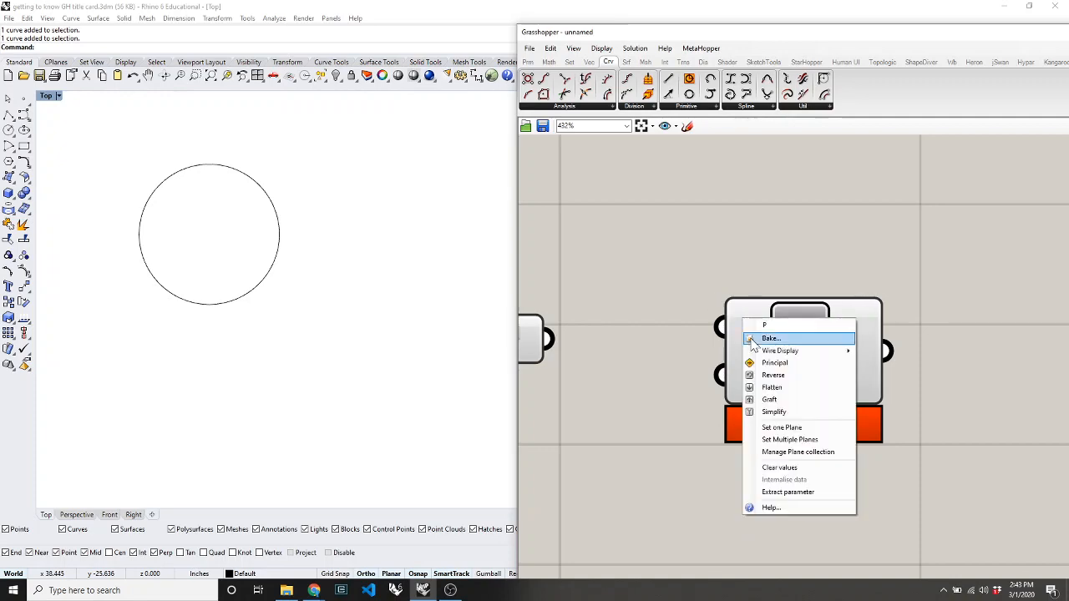
left_click(778, 424)
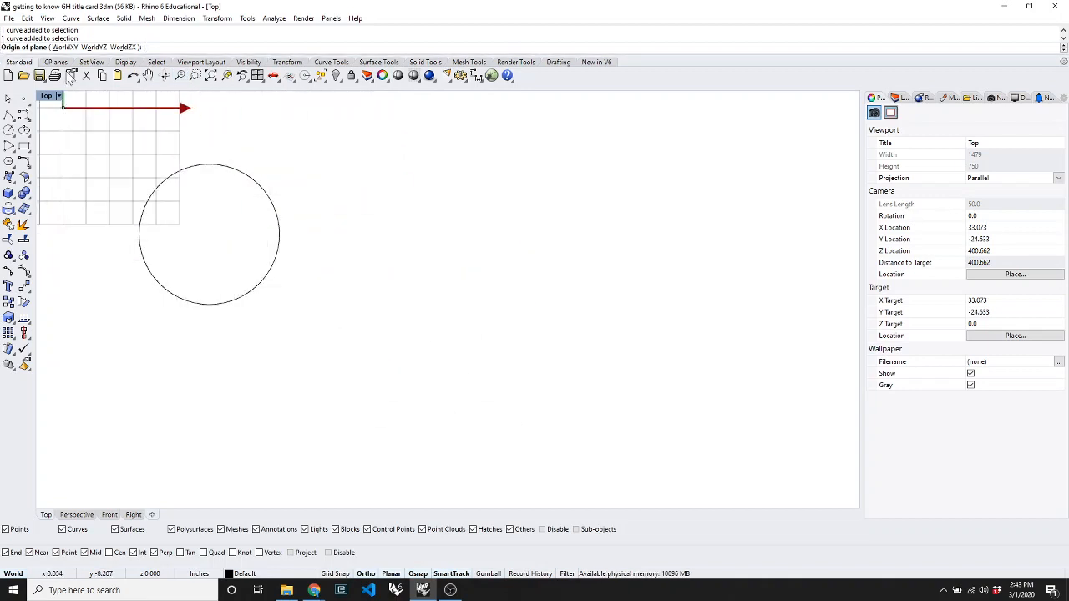
left_click(448, 268)
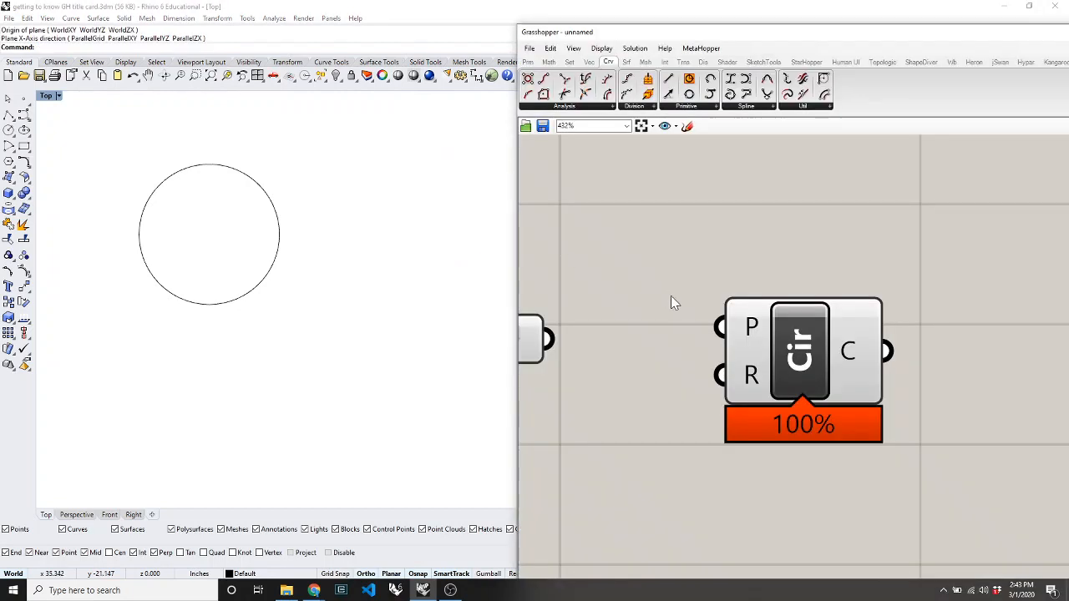
Step: Select the Circle component to highlight its preview circle in Rhino's Top viewport, and bring the Grasshopper window back over Rhino
left_click(806, 351)
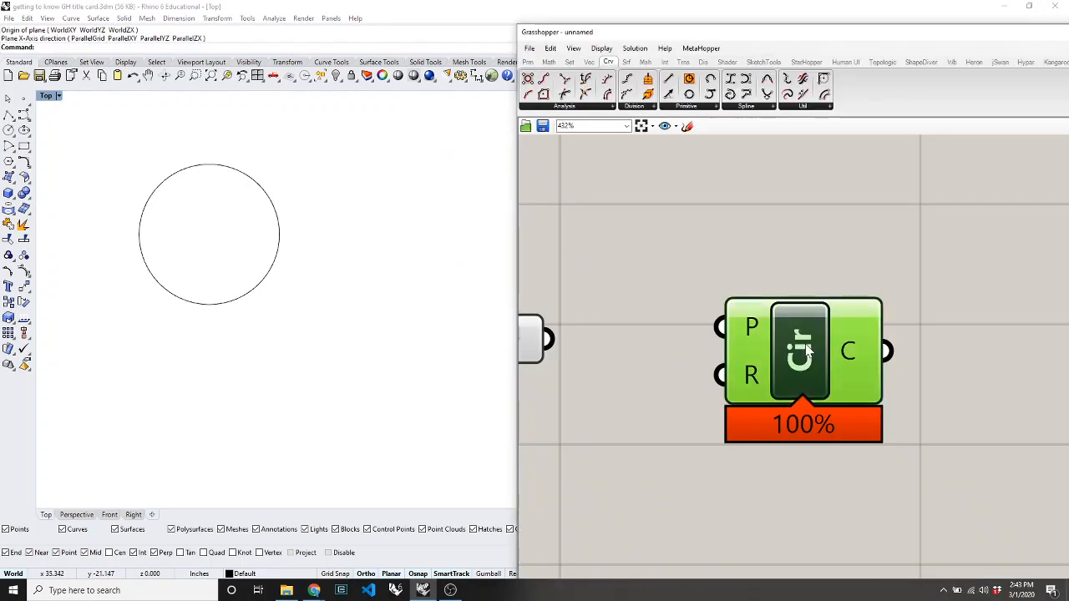
scroll(284, 233, "down", 3)
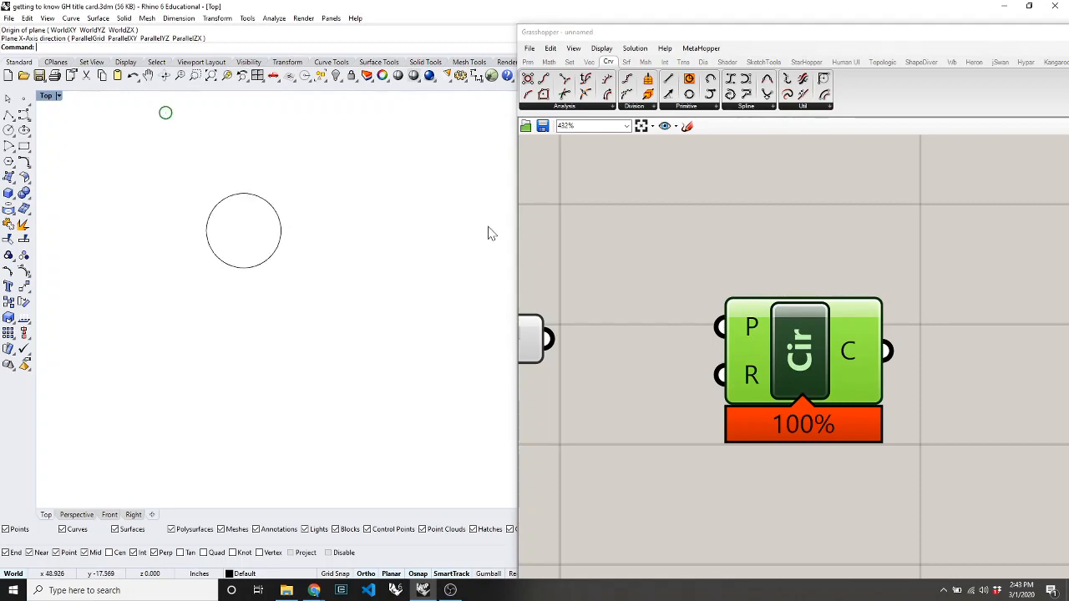
scroll(367, 248, "up", 2)
left_click_drag(618, 36, 301, 16)
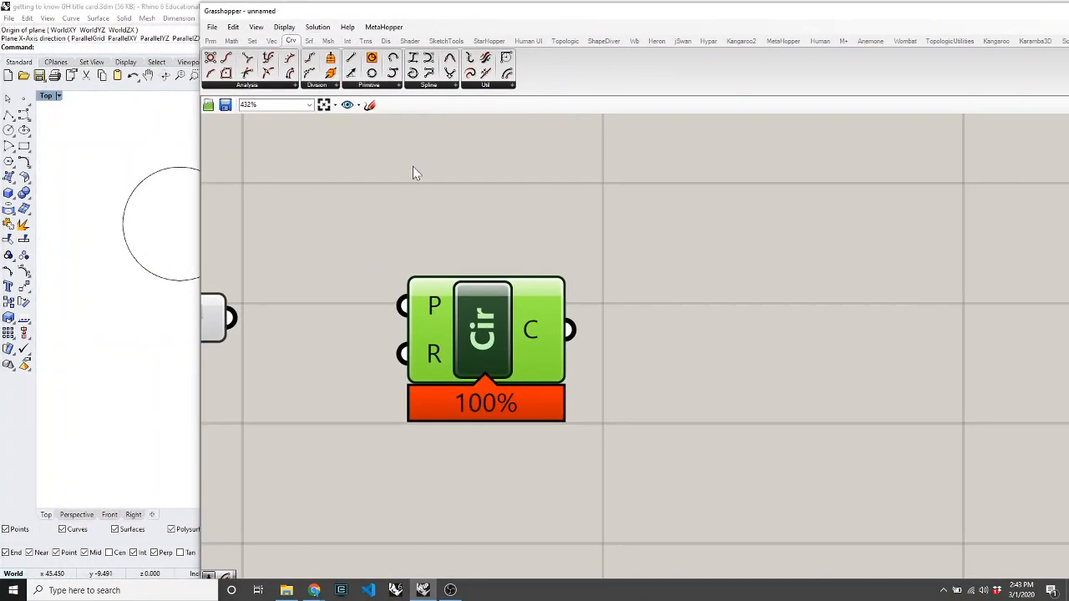
Step: Move the Circle component slightly farther from the slider and deselect it
scroll(673, 343, "down", 3)
scroll(523, 382, "up", 2)
left_click_drag(572, 308, 633, 302)
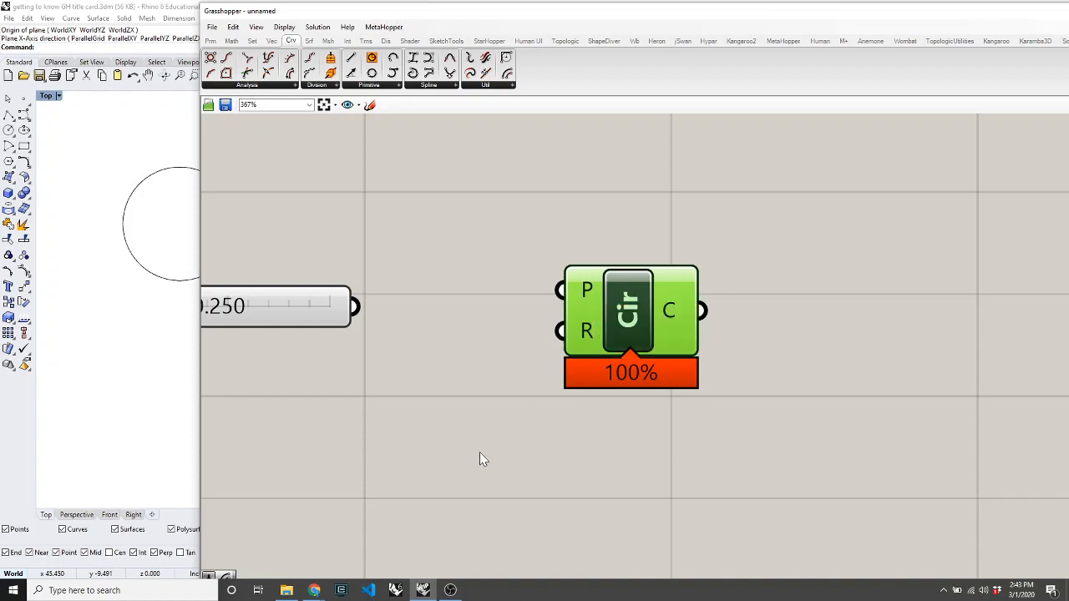
left_click(681, 415)
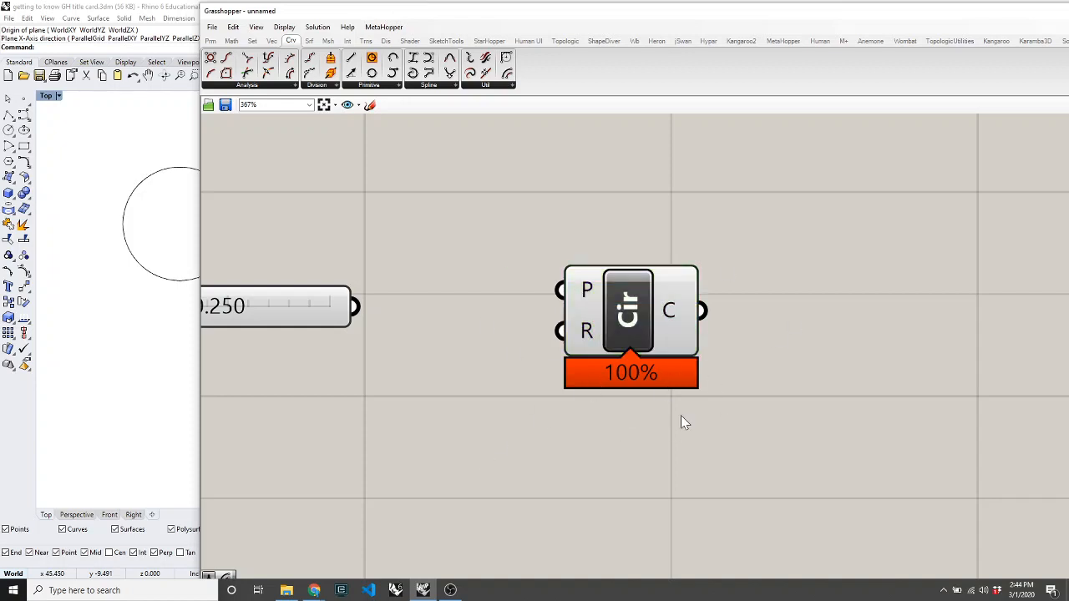
Step: Set the number of the Circle component's R input to 10
right_click(586, 332)
mouse_move(637, 443)
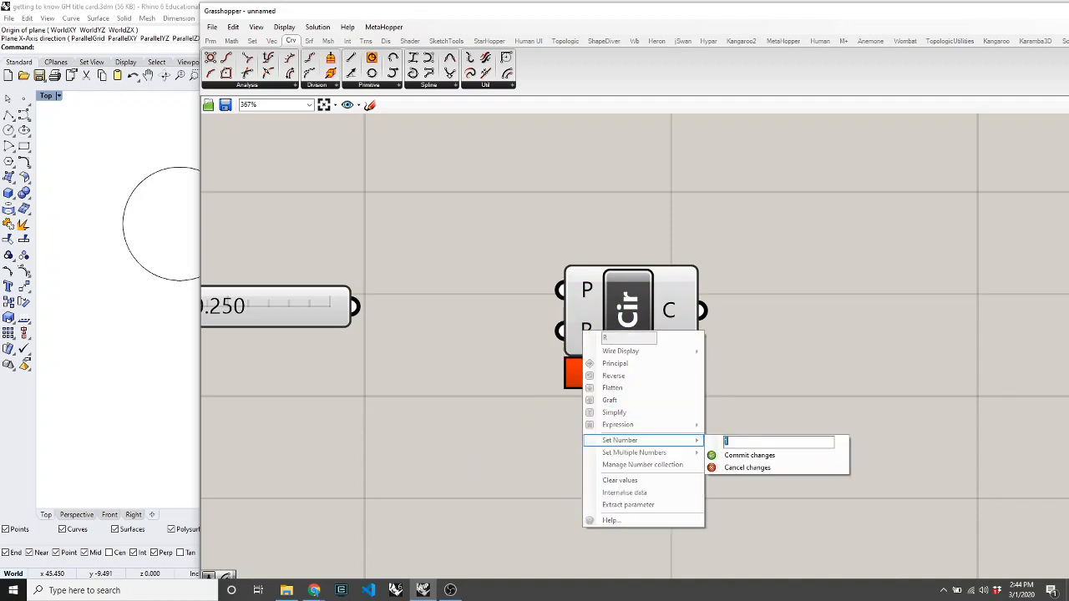
type("10")
key("Return")
right_click(582, 338)
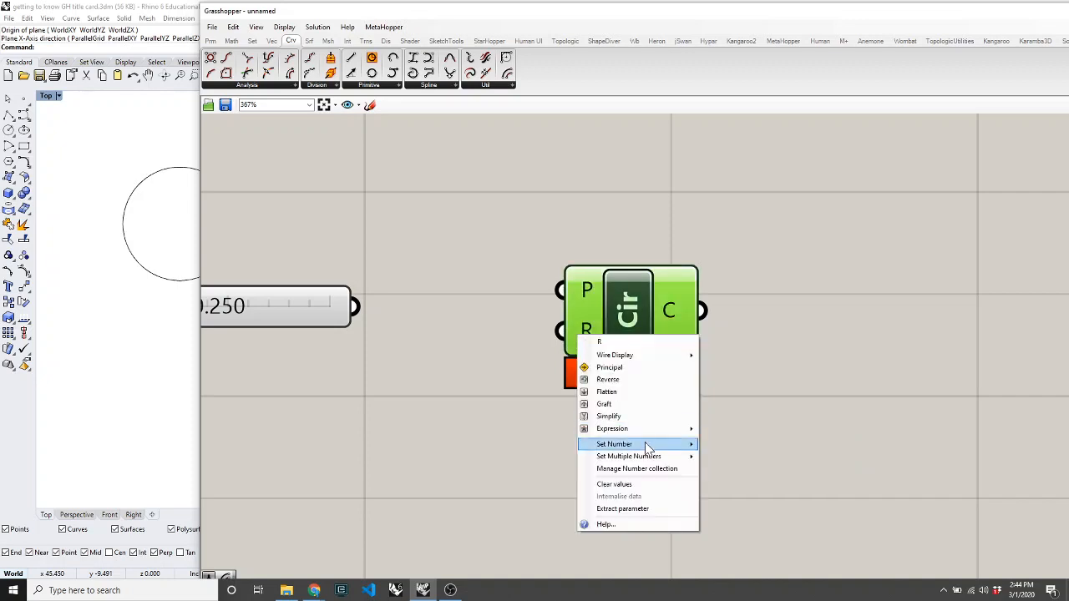
mouse_move(647, 449)
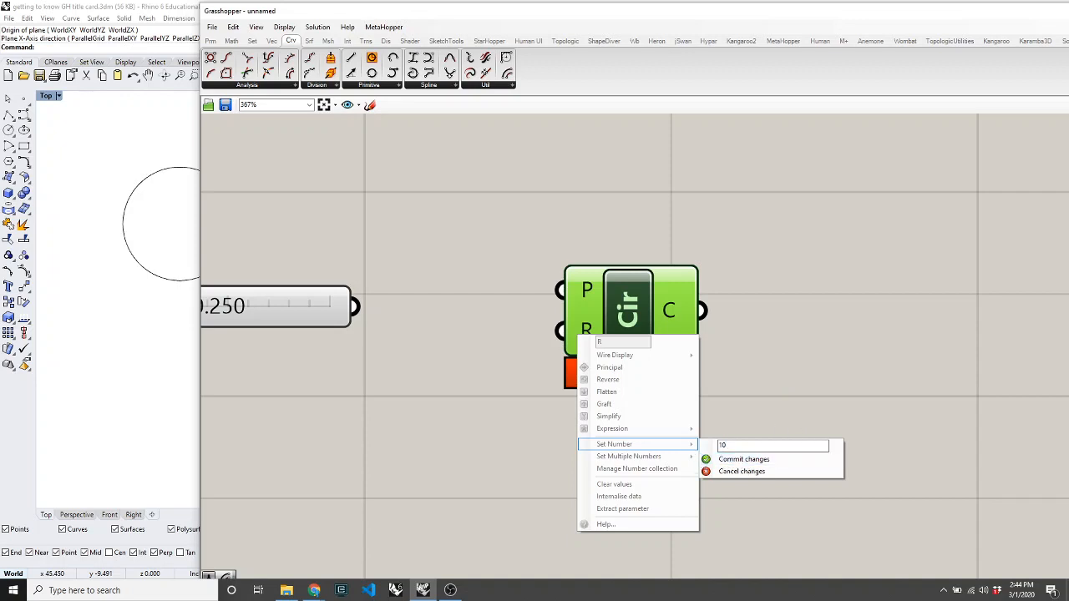
left_click(723, 460)
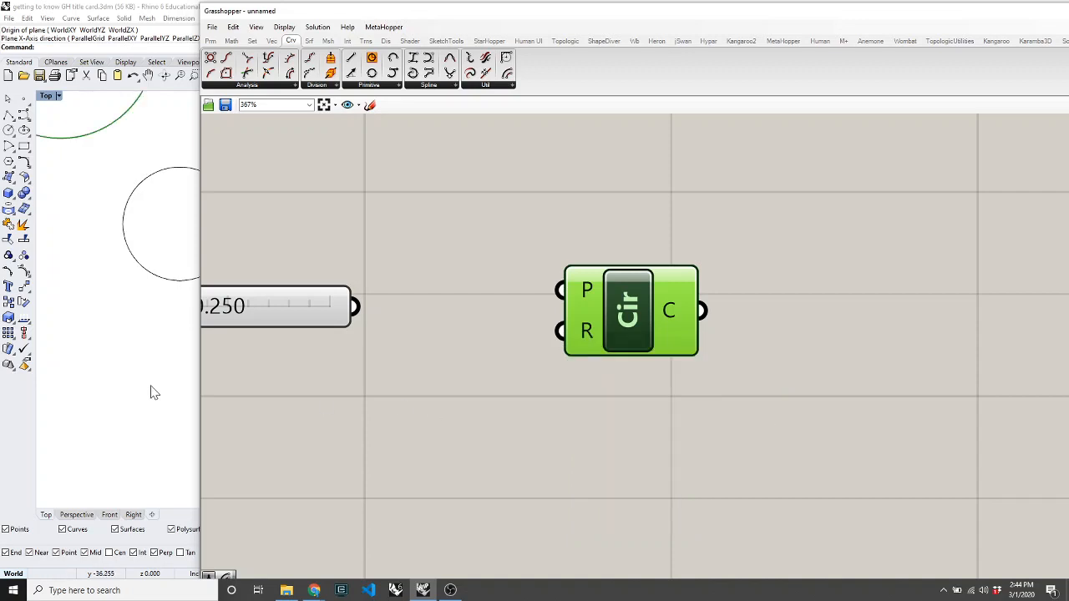
Step: Show the preview circle and drawn circle together beside the Grasshopper window, and move the Circle component up, closer to the slider
scroll(148, 389, "down", 6)
scroll(110, 284, "up", 4)
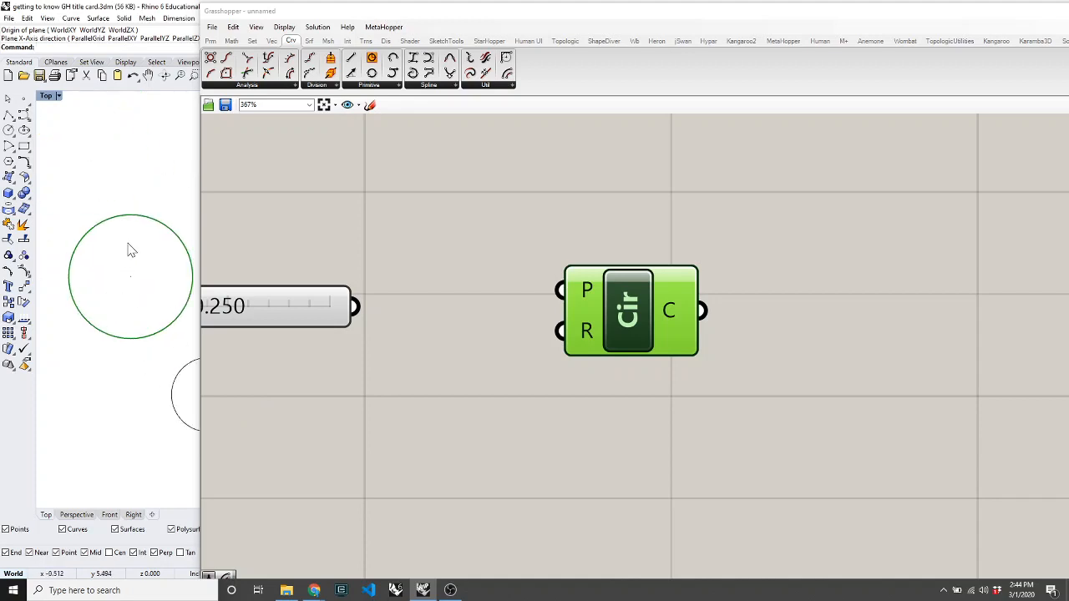
left_click(327, 18)
left_click_drag(327, 16, 474, 15)
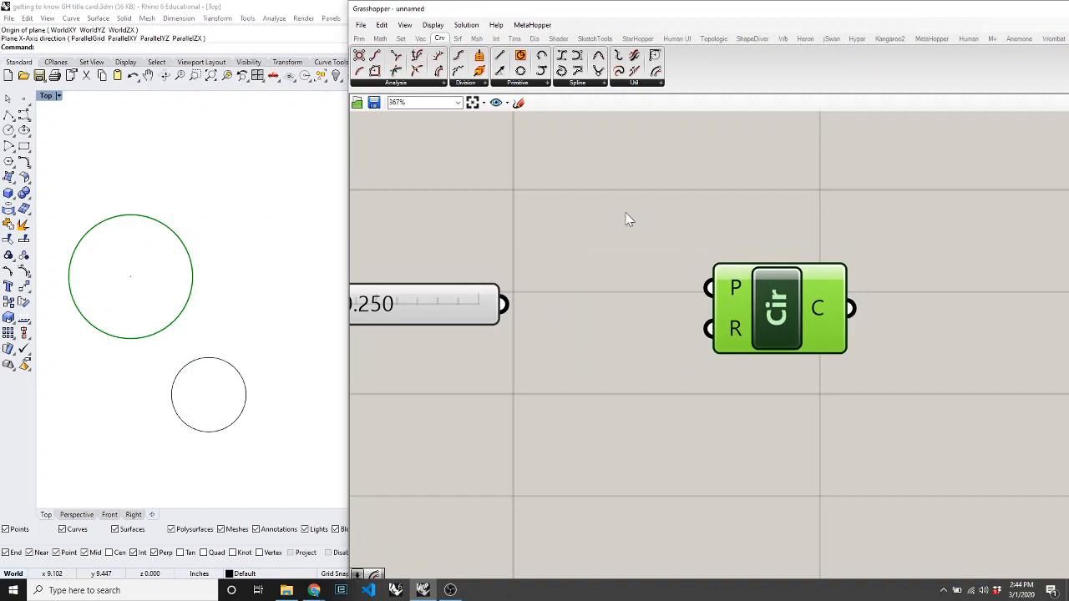
left_click_drag(774, 317, 701, 266)
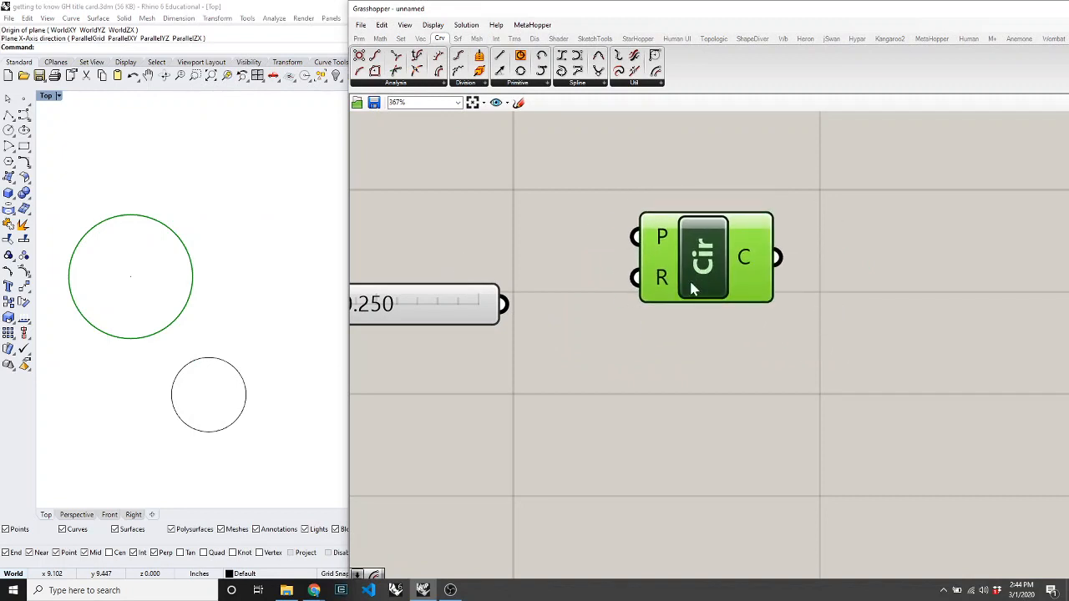
left_click(615, 318)
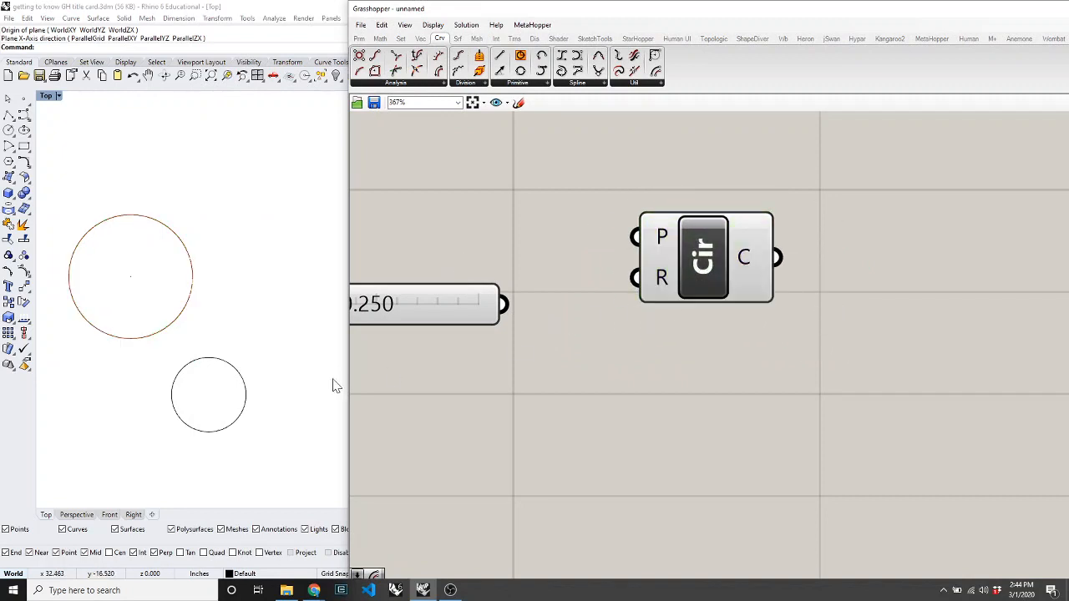
Step: Try to select the component's red preview circle in Rhino's Top viewport, and return to the Grasshopper canvas
left_click_drag(196, 356, 101, 295)
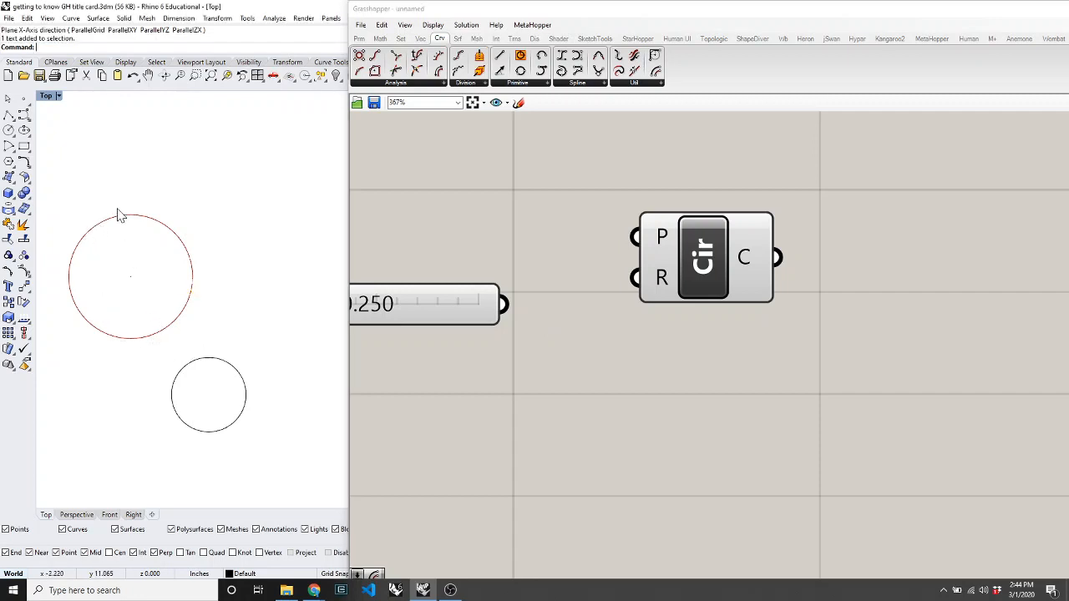
left_click_drag(117, 208, 82, 260)
left_click(54, 240)
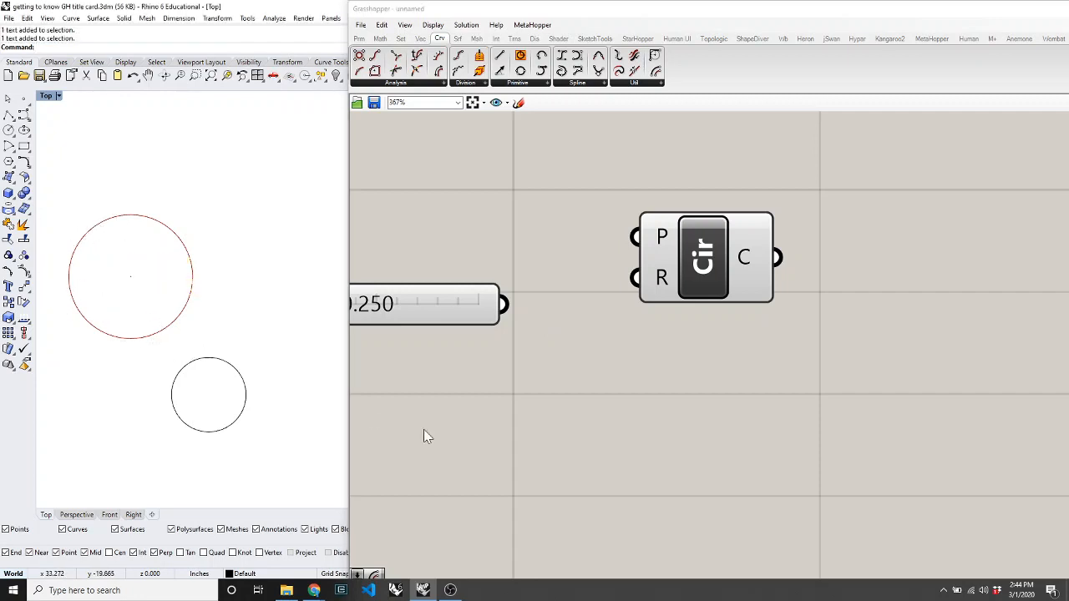
left_click(450, 424)
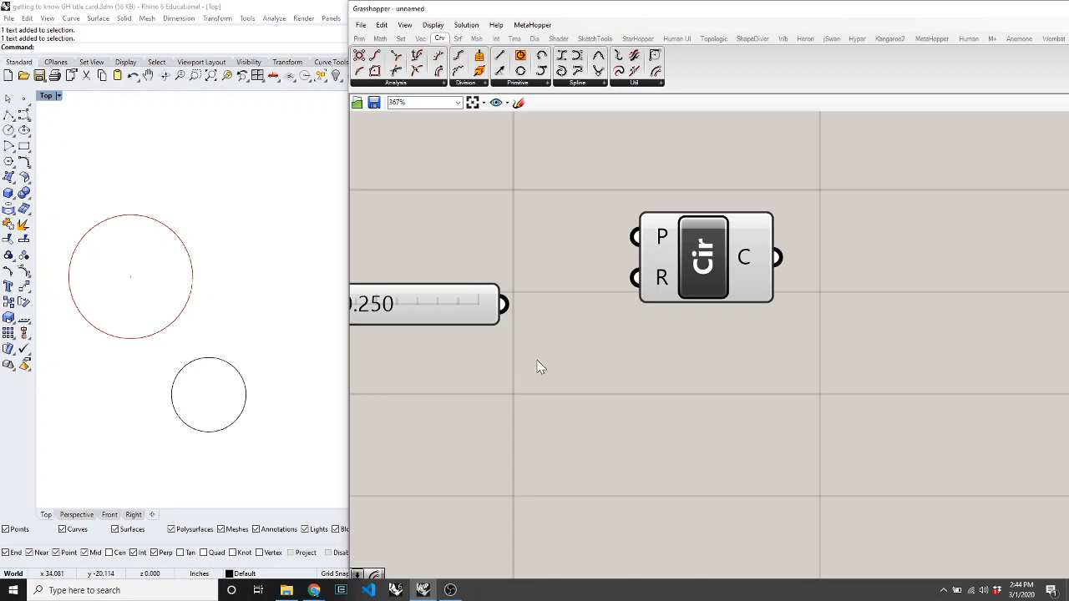
Step: Move the Circle component down and closer to the slider, and shift the slider slightly toward it
left_click_drag(715, 256, 699, 259)
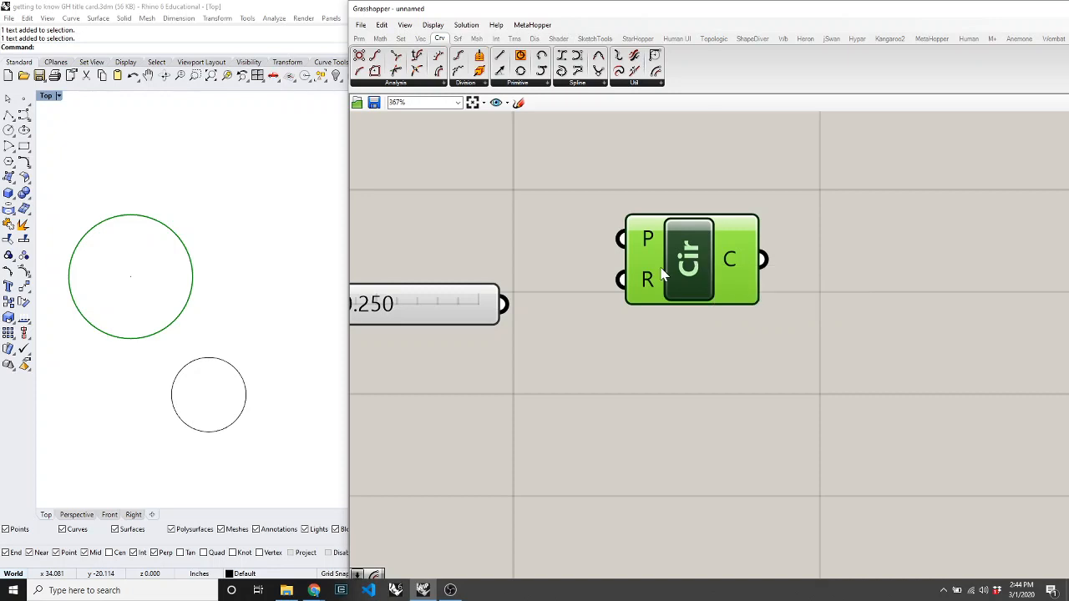
left_click_drag(699, 257, 694, 278)
left_click(639, 331)
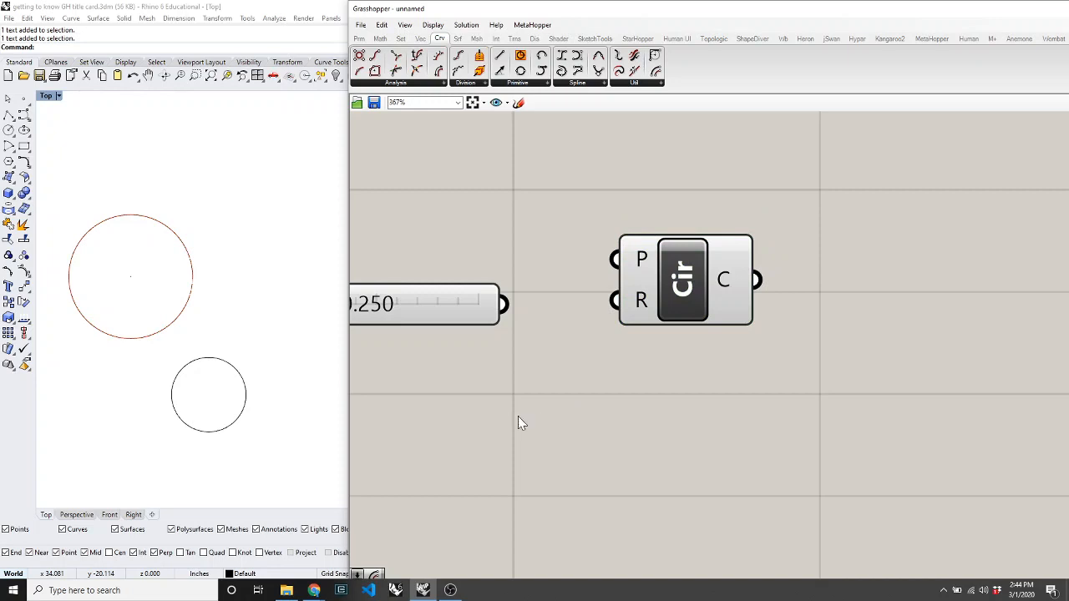
scroll(766, 275, "down", 1)
left_click_drag(513, 306, 549, 298)
scroll(581, 301, "down", 4)
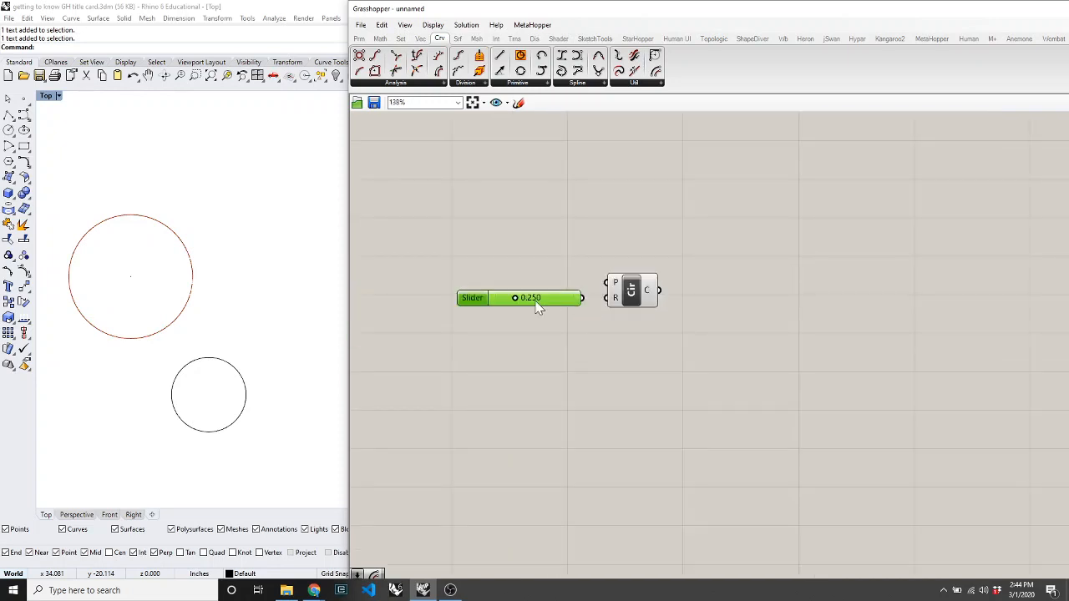
Step: Move the Circle component slightly farther from the slider, nudge the slider back a little, and leave both deselected
scroll(537, 307, "up", 5)
left_click_drag(778, 316, 800, 306)
left_click(779, 373)
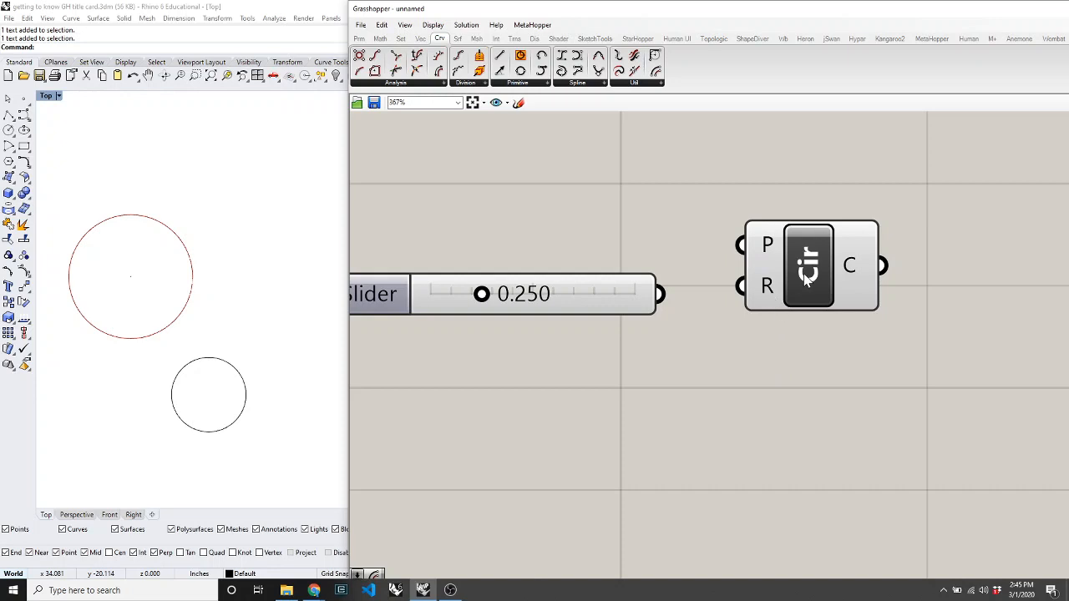
mouse_move(762, 292)
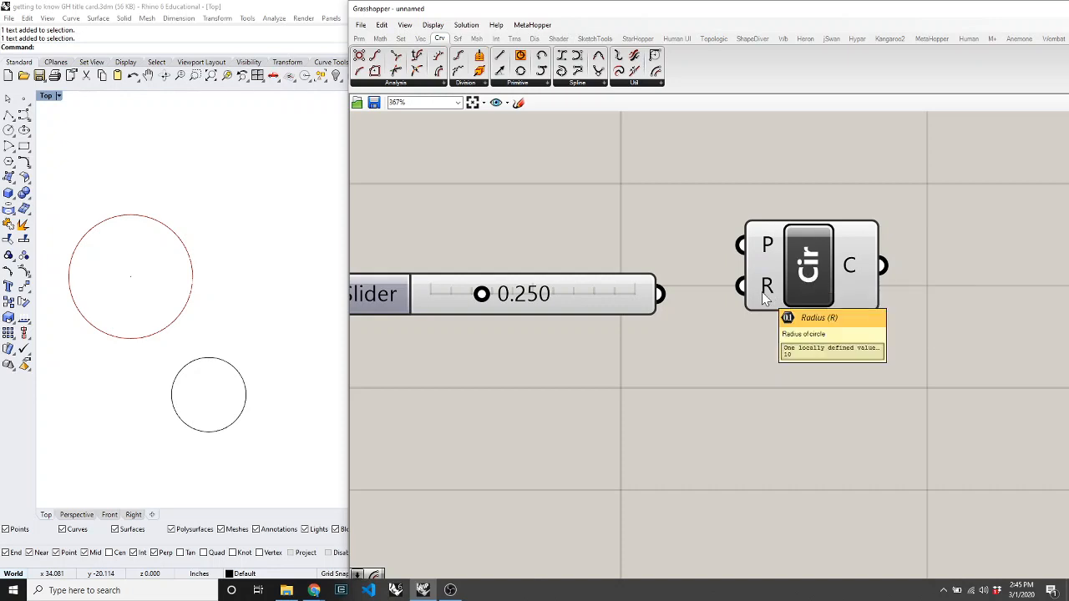
left_click_drag(556, 311, 548, 310)
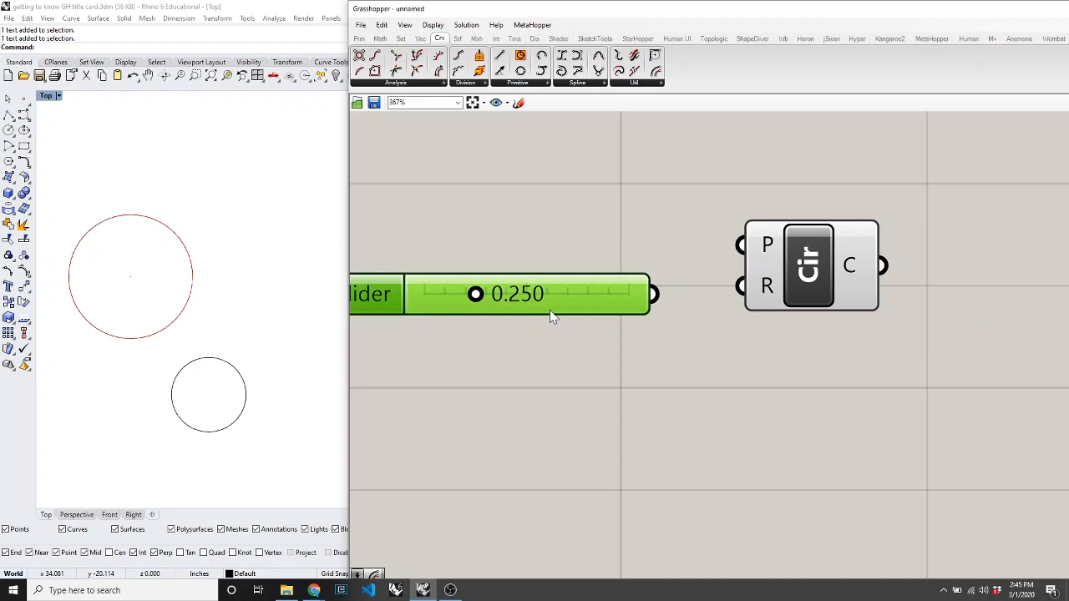
left_click(652, 396)
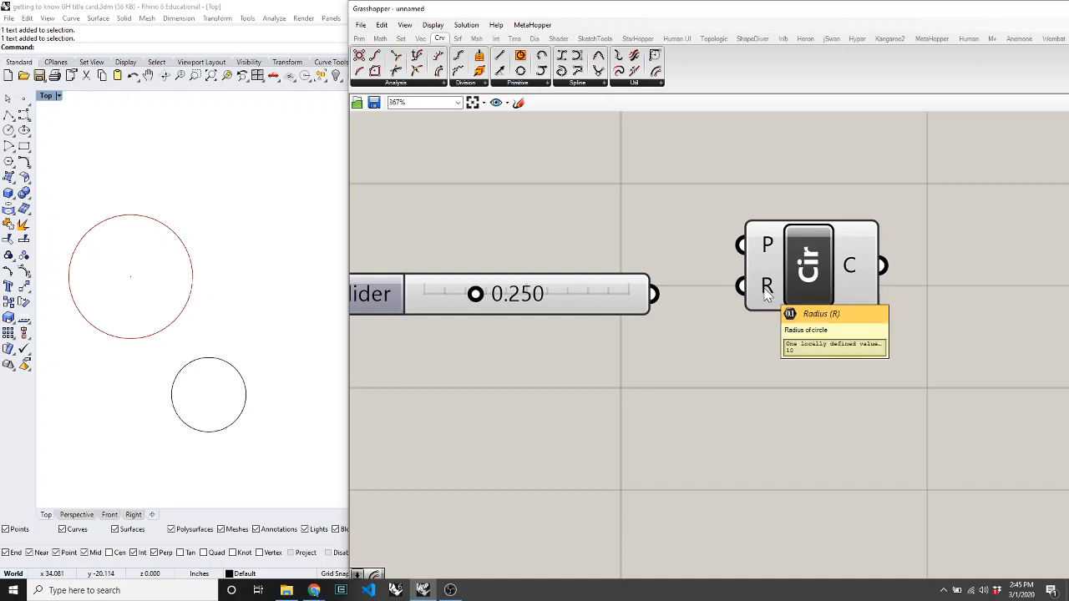
Step: Trace a trial wire from the slider's output to the Circle's R input, and look at that input's Set Number option
left_click_drag(655, 295, 734, 289)
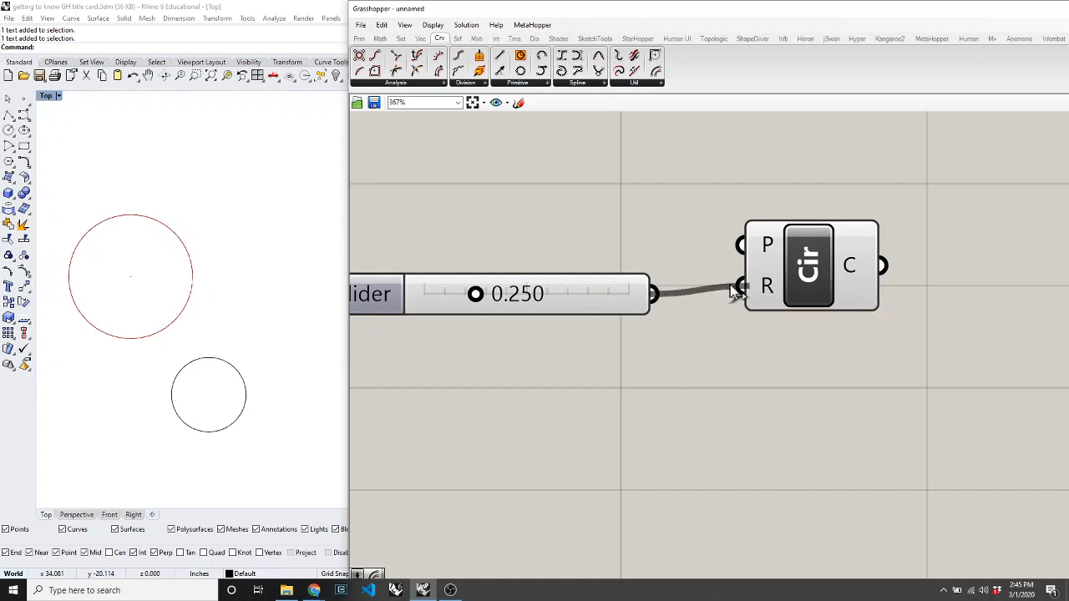
left_click_drag(735, 291, 718, 334)
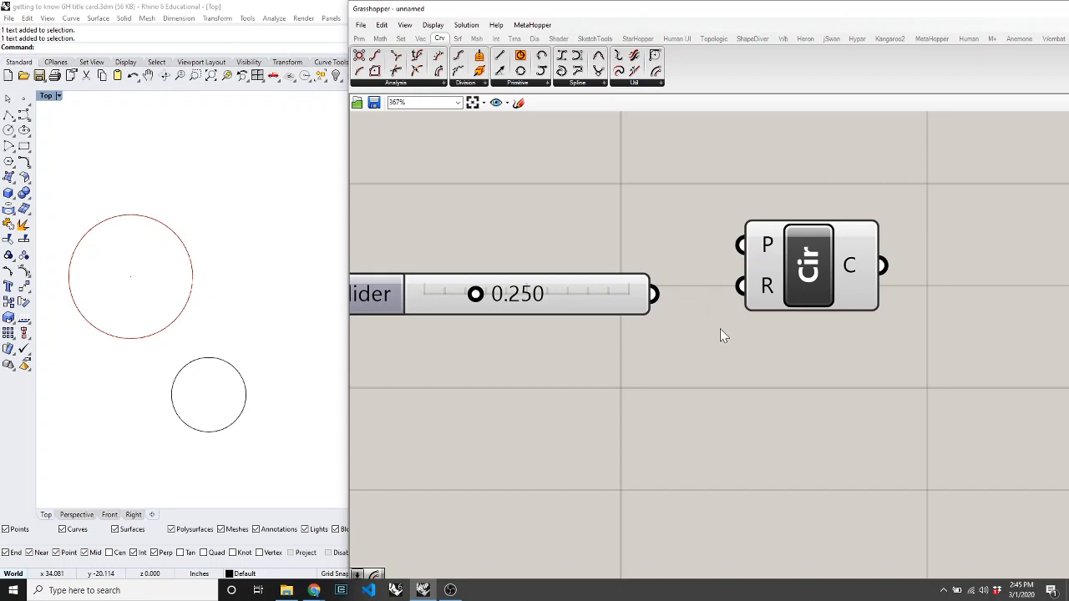
right_click(773, 308)
mouse_move(836, 414)
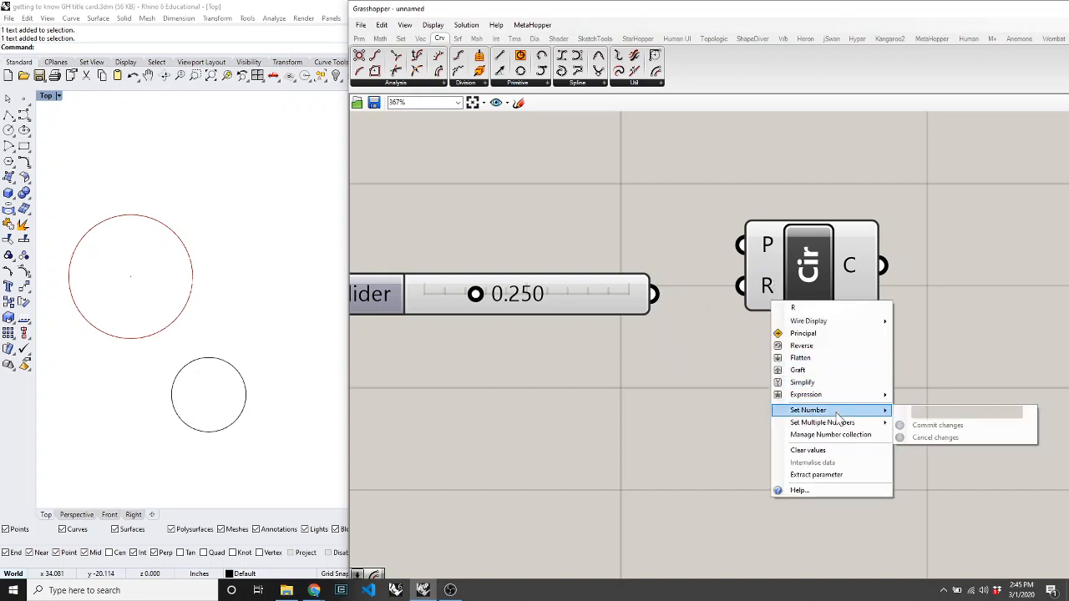
left_click(714, 342)
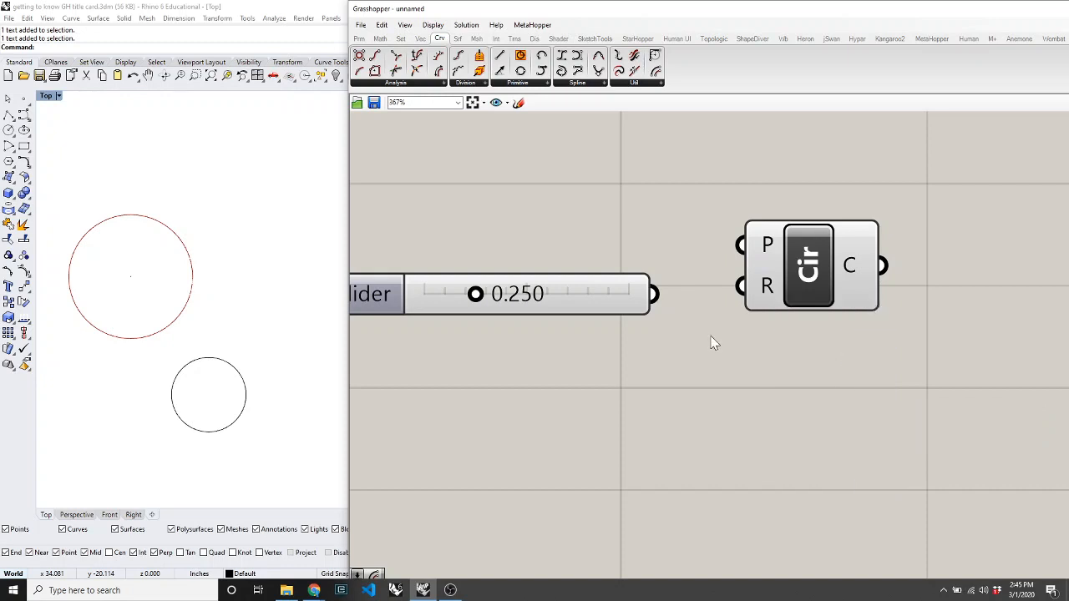
Step: Connect the slider's output to the Circle component's R input and set the slider to 1.000
left_click_drag(667, 296, 761, 292)
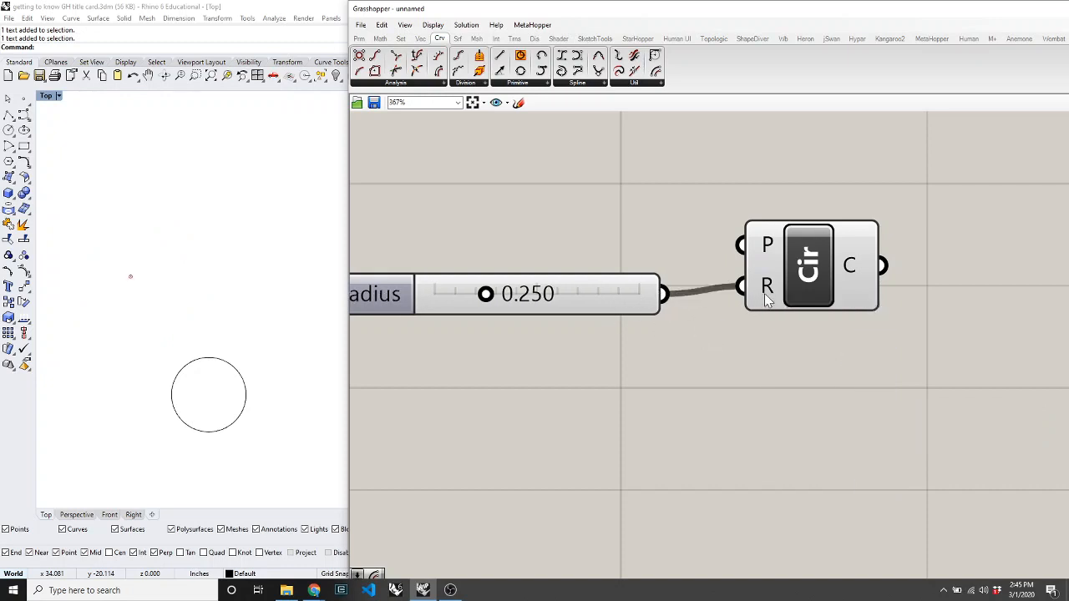
left_click_drag(489, 294, 684, 309)
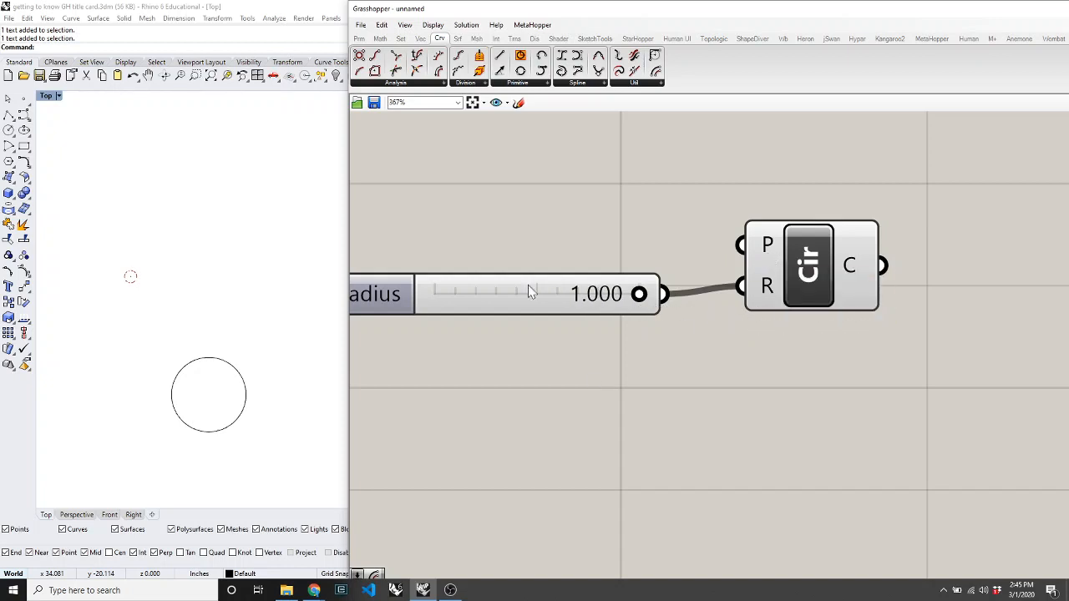
Step: Hide all Rhino objects with the Hide command, frame the preview circle, and return to the Grasshopper canvas
left_click(177, 262)
left_click(137, 311)
key("ctrl+a")
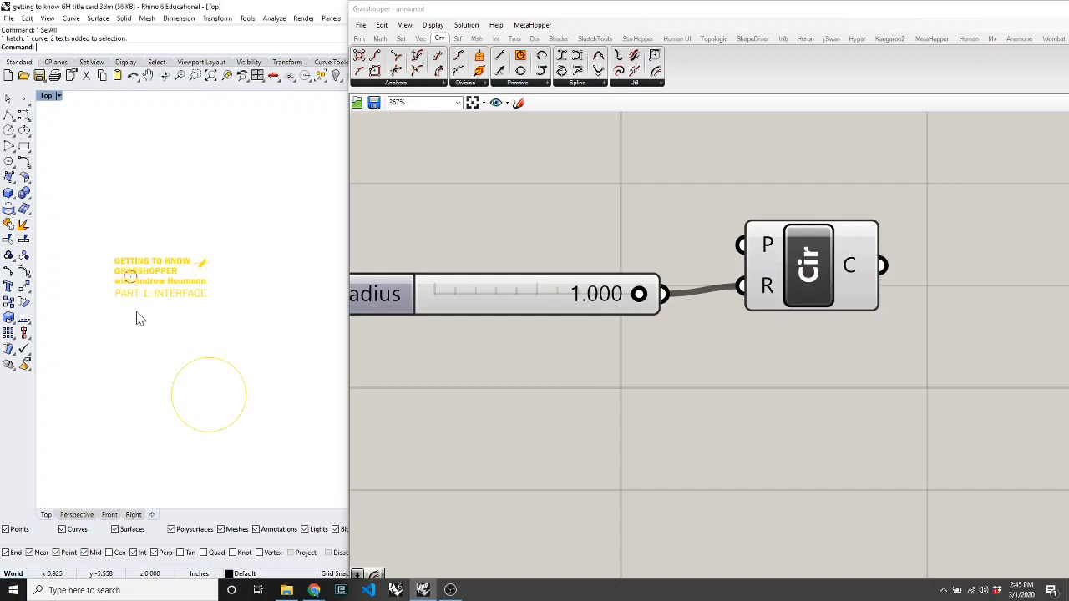
type("Hide")
key("Return")
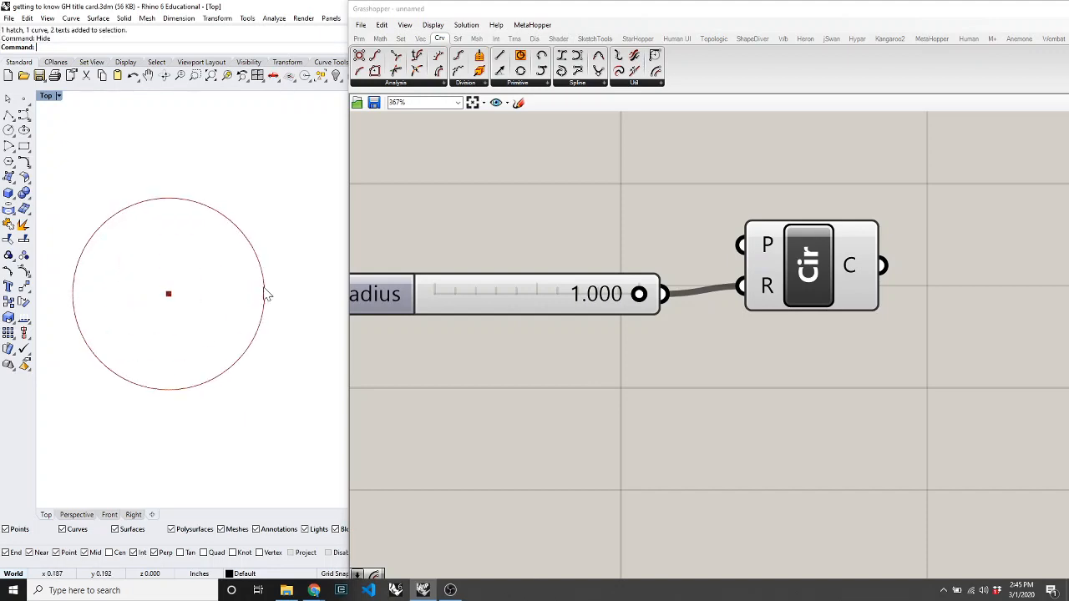
left_click(472, 370)
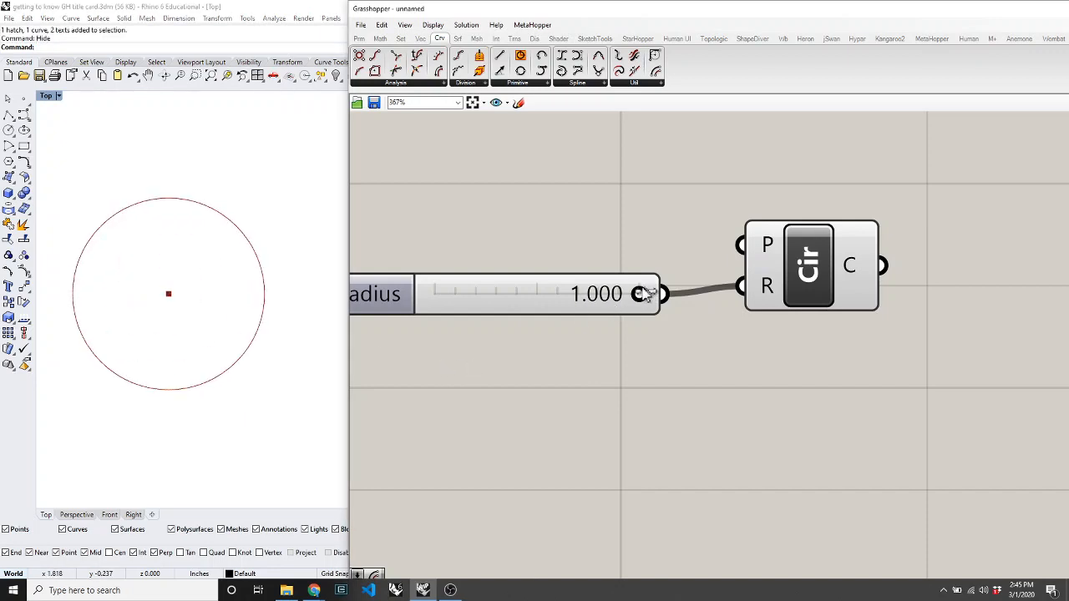
Step: Align the Circle component with the Radius slider so their wire runs straight, and widen the gap between them
mouse_move(641, 295)
left_mouse_down()
mouse_move(480, 321)
mouse_move(668, 294)
mouse_move(543, 317)
mouse_move(450, 314)
mouse_move(652, 300)
mouse_move(548, 325)
mouse_move(430, 326)
mouse_move(639, 295)
left_mouse_up()
left_click_drag(810, 263, 790, 271)
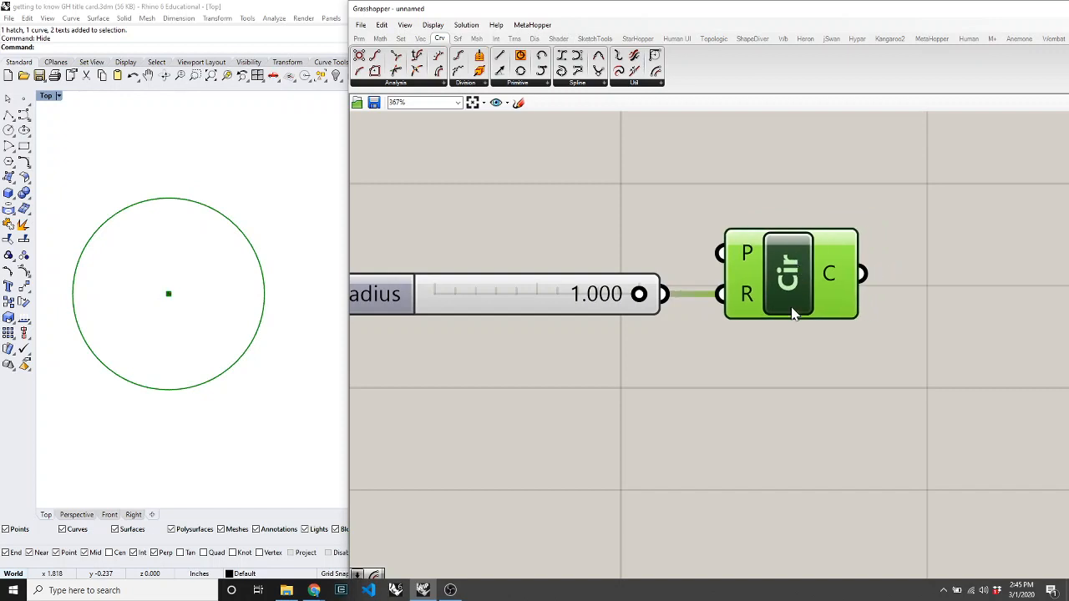
left_click(772, 383)
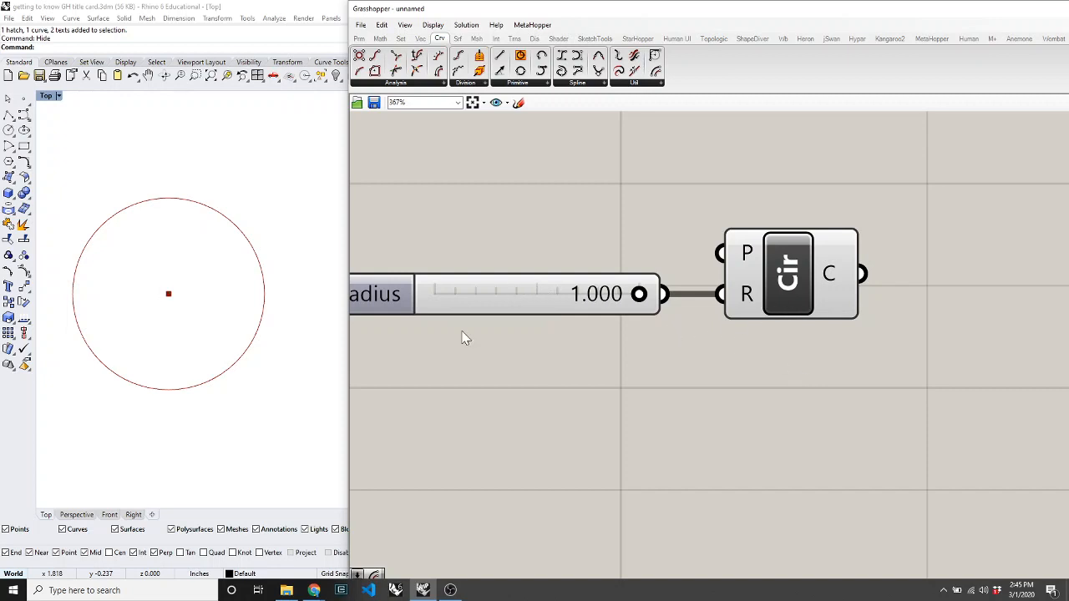
left_click_drag(790, 302, 827, 302)
left_click(770, 361)
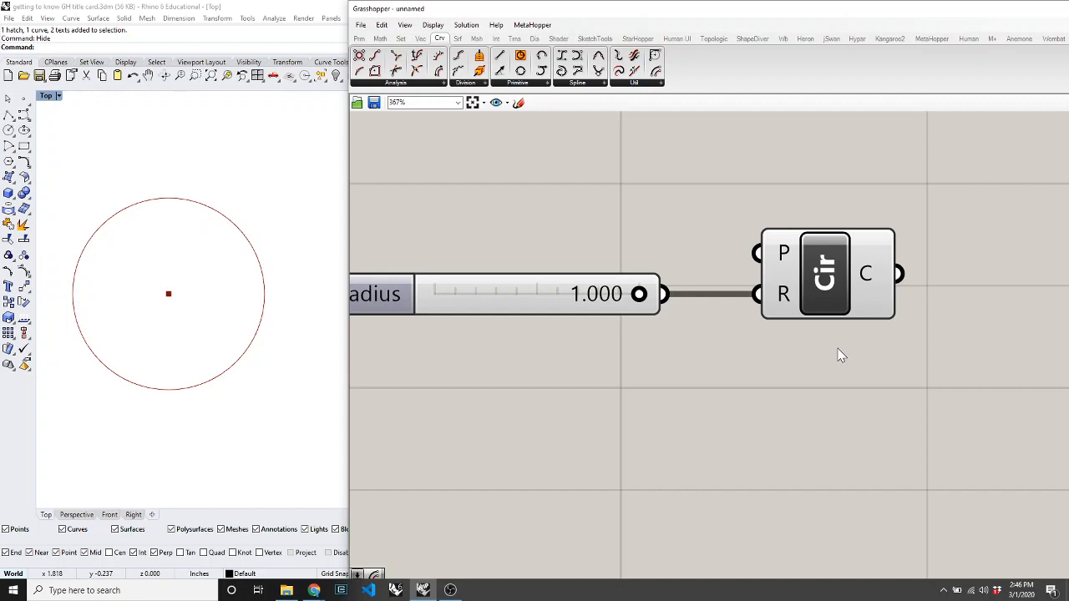
Step: Examine the options of the Circle component's R input while the Radius slider is wired to it
scroll(531, 298, "down", 2)
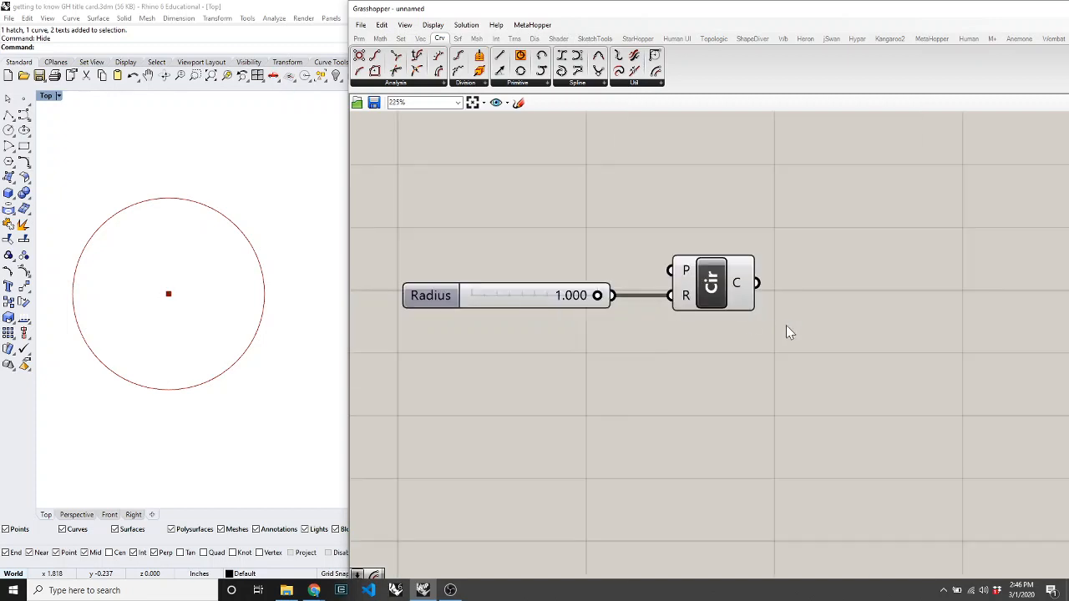
scroll(804, 265, "up", 3)
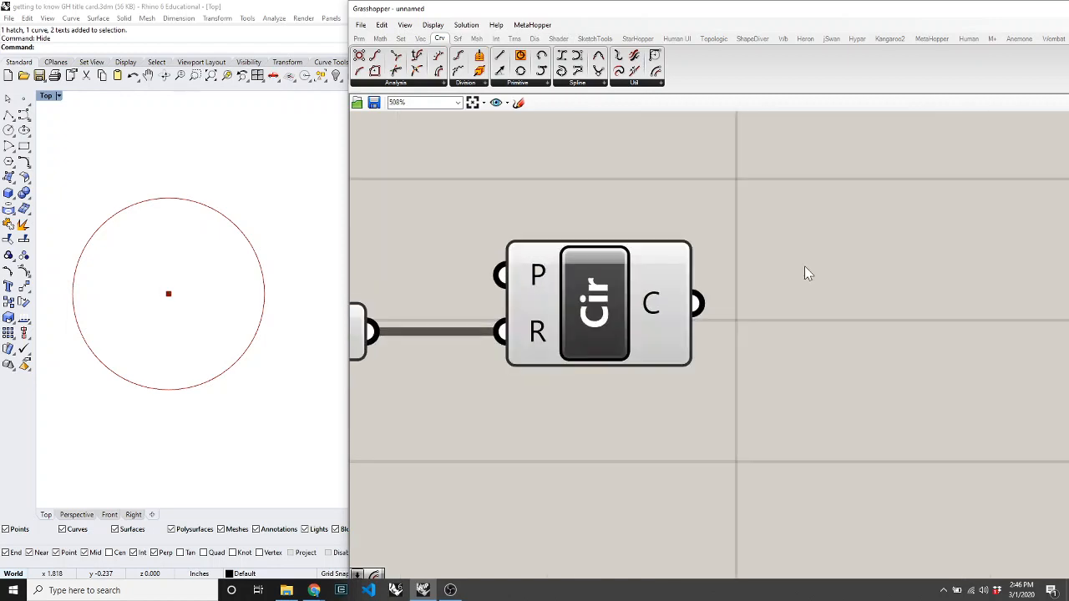
right_click(540, 335)
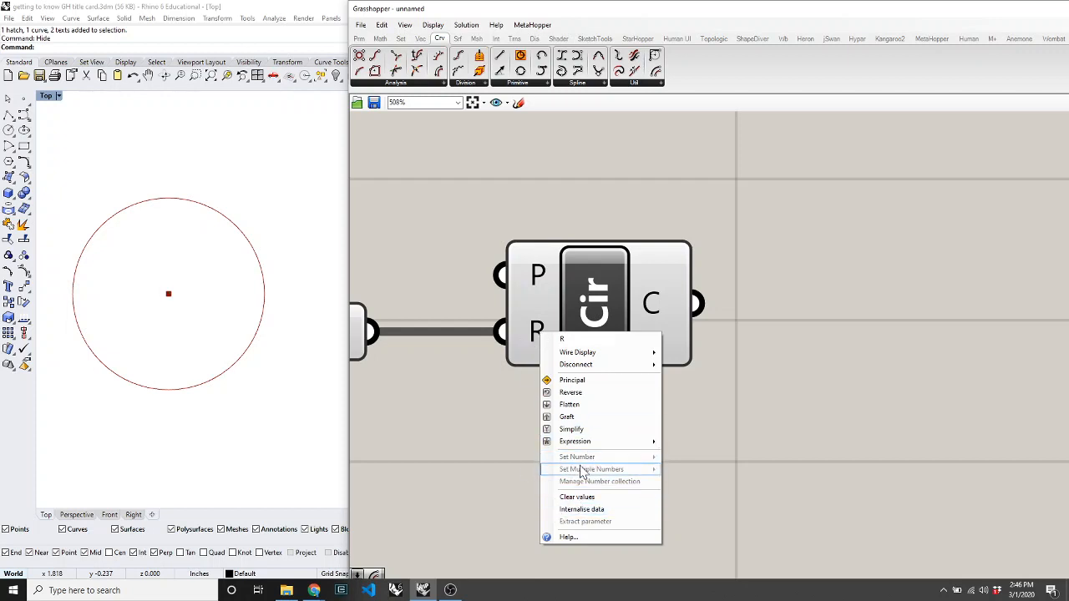
left_click(494, 475)
scroll(539, 359, "down", 3)
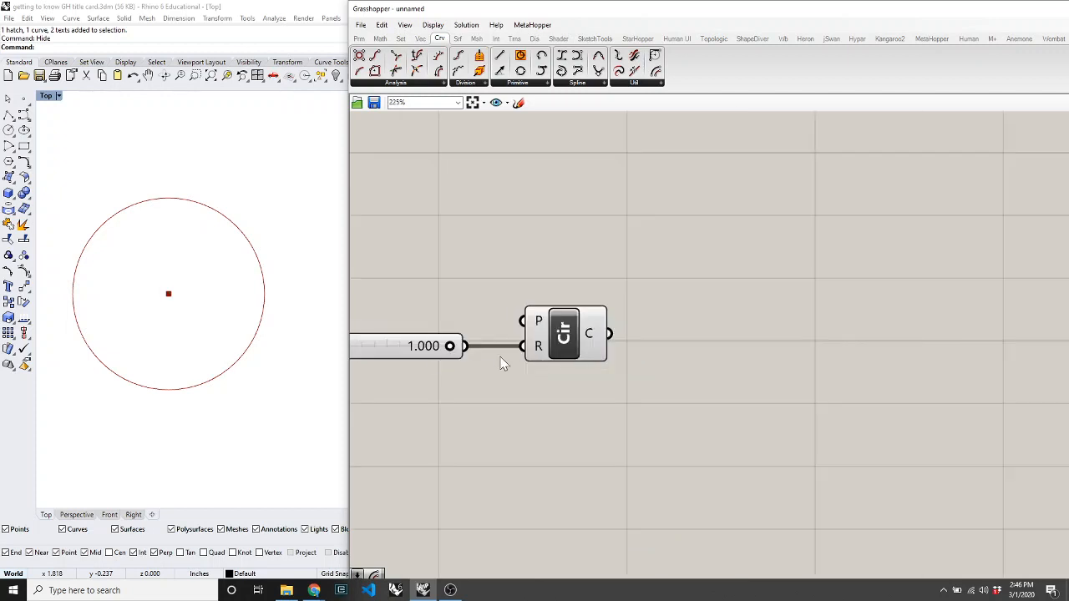
scroll(519, 356, "up", 3)
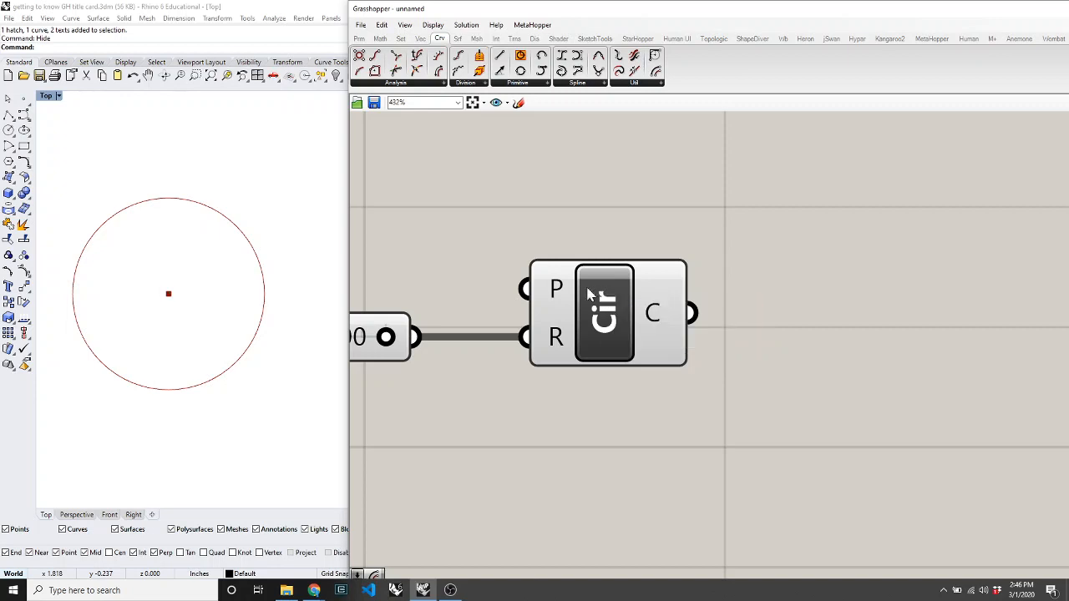
Step: Start Rhino's Circle command to review its construction options, and return to the Grasshopper canvas
left_click(286, 180)
type("circle")
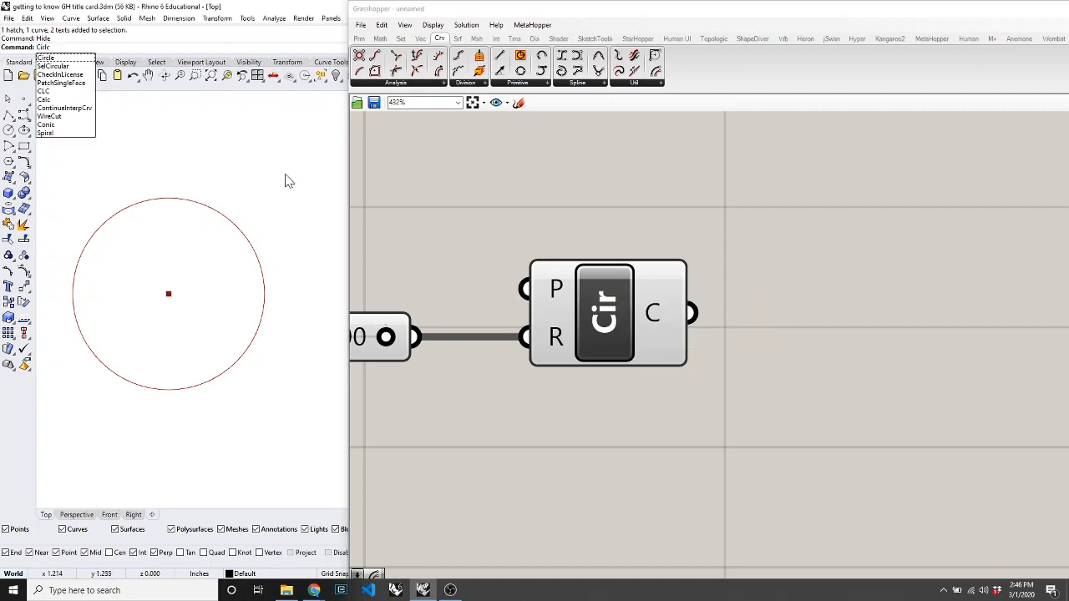
key("Return")
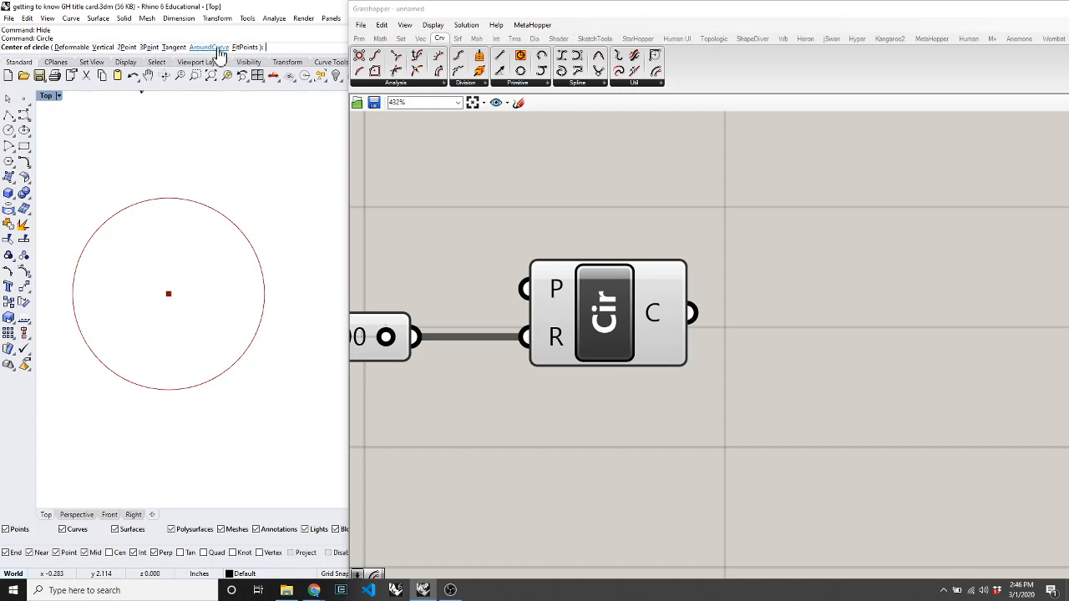
left_click(526, 84)
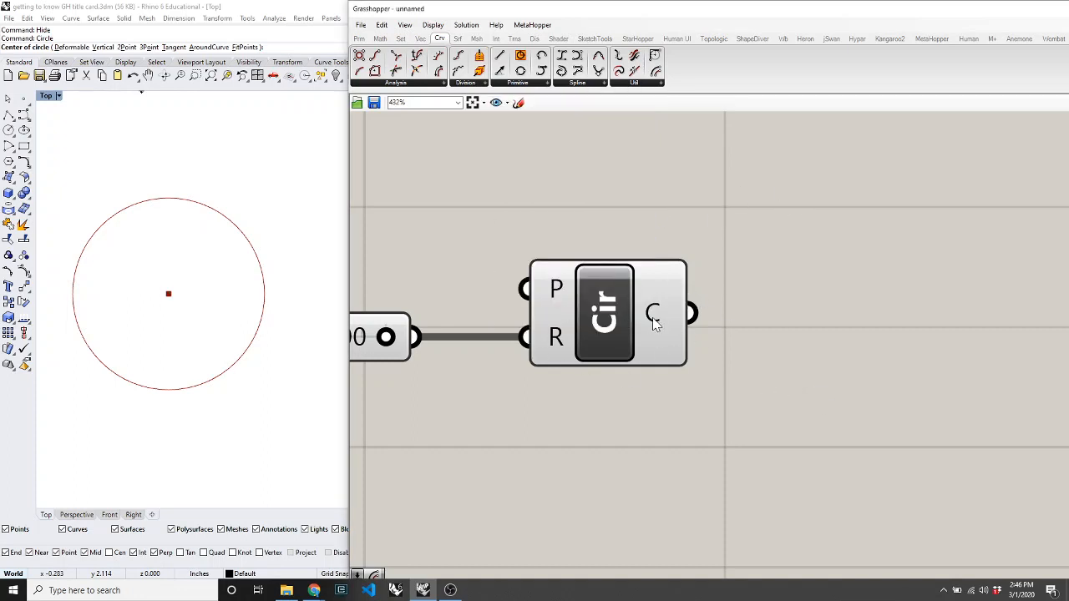
Step: Inspect the Circle component's C output and P input, and move the component farther away from the Radius slider
mouse_move(654, 324)
scroll(747, 226, "down", 4)
scroll(686, 234, "up", 2)
left_click_drag(691, 249, 685, 249)
left_click(697, 361)
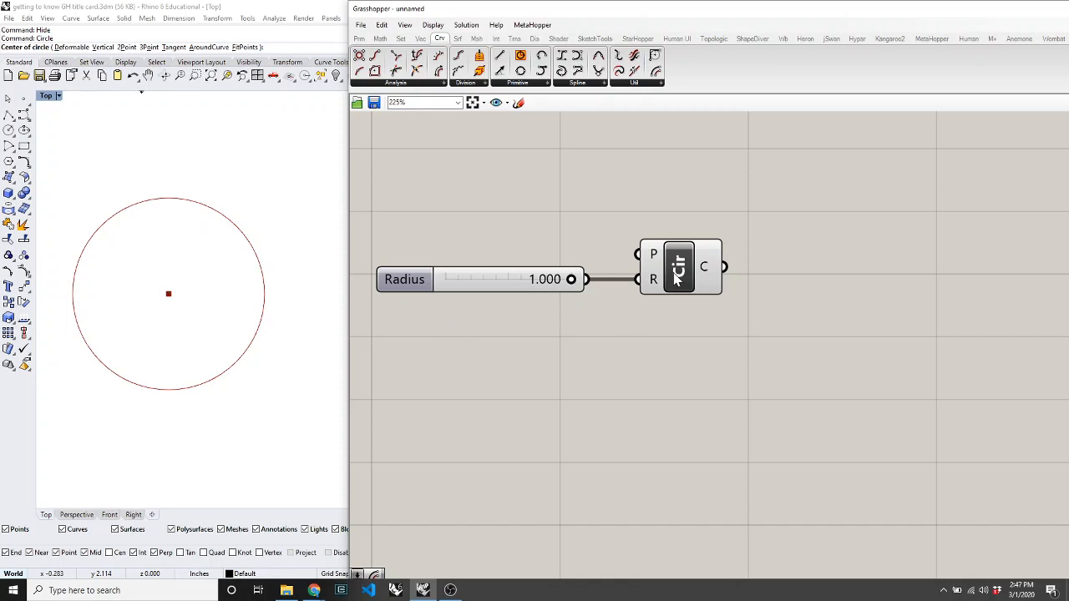
mouse_move(650, 259)
left_click_drag(700, 274, 759, 274)
left_click(666, 265)
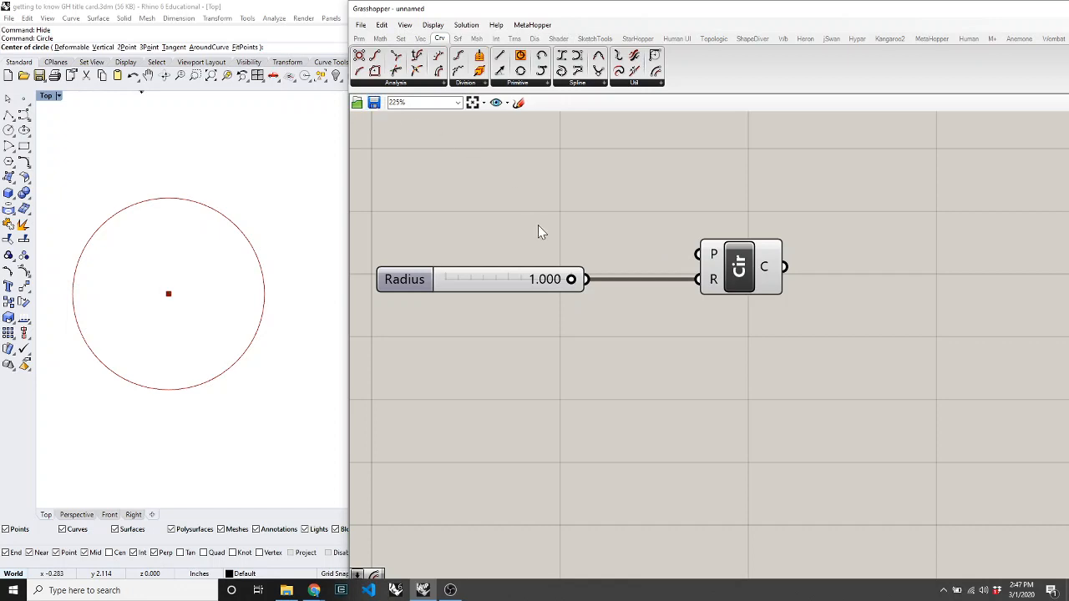
Step: Abandon the pending Rhino circle, and place a freehand point above the preview circle and delete it
left_click(246, 390)
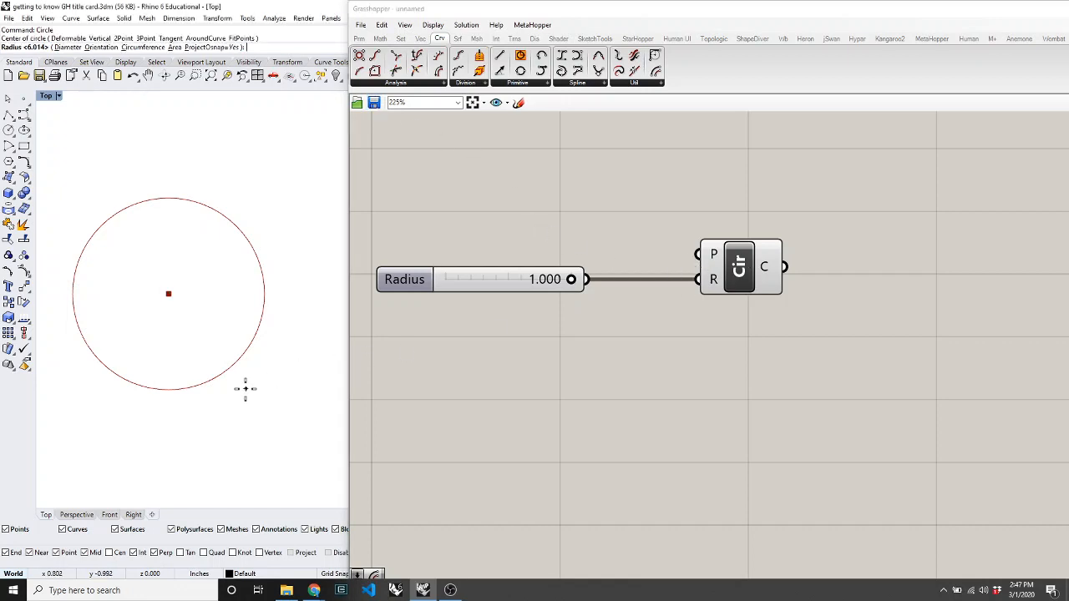
key("Escape")
type("Point")
key("Return")
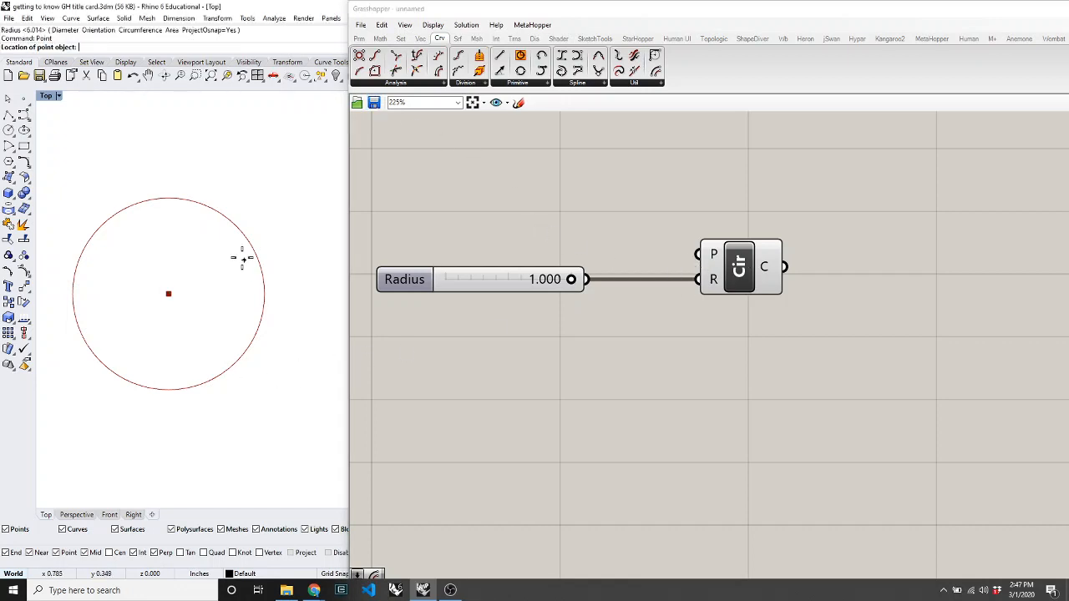
left_click(205, 164)
left_click_drag(174, 154, 289, 205)
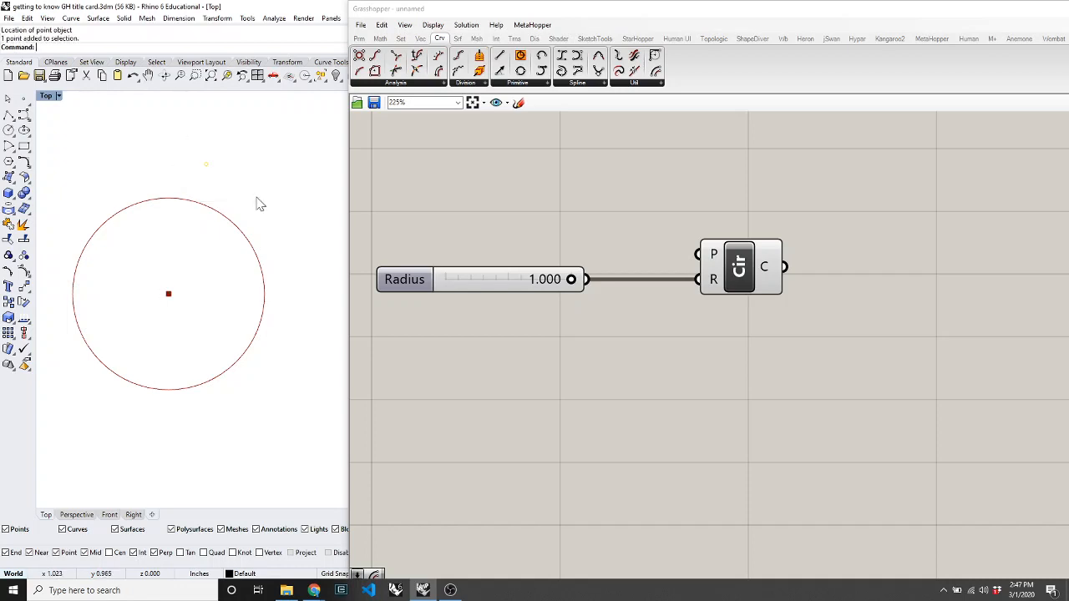
key("Delete")
Step: Place a Rhino point object at coordinates 5,5,0
type("Point")
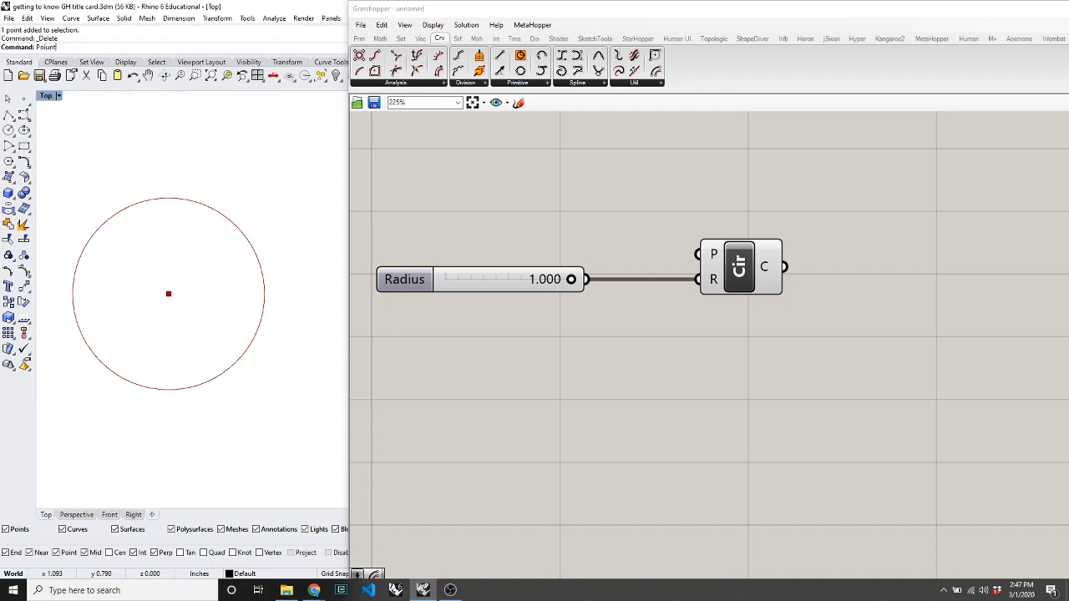
key("Return")
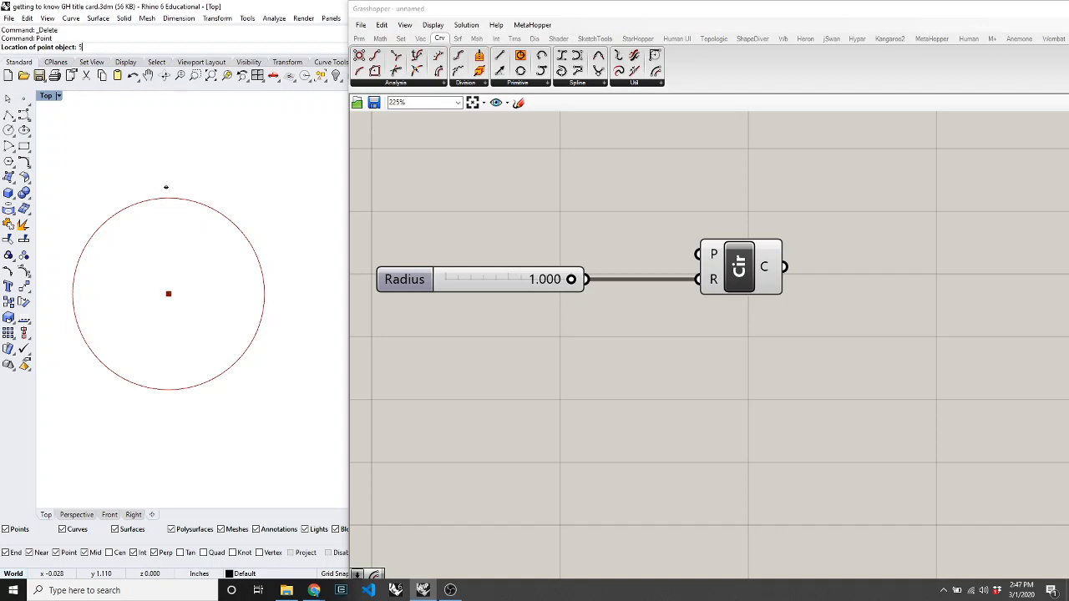
type("5,0")
key("Return")
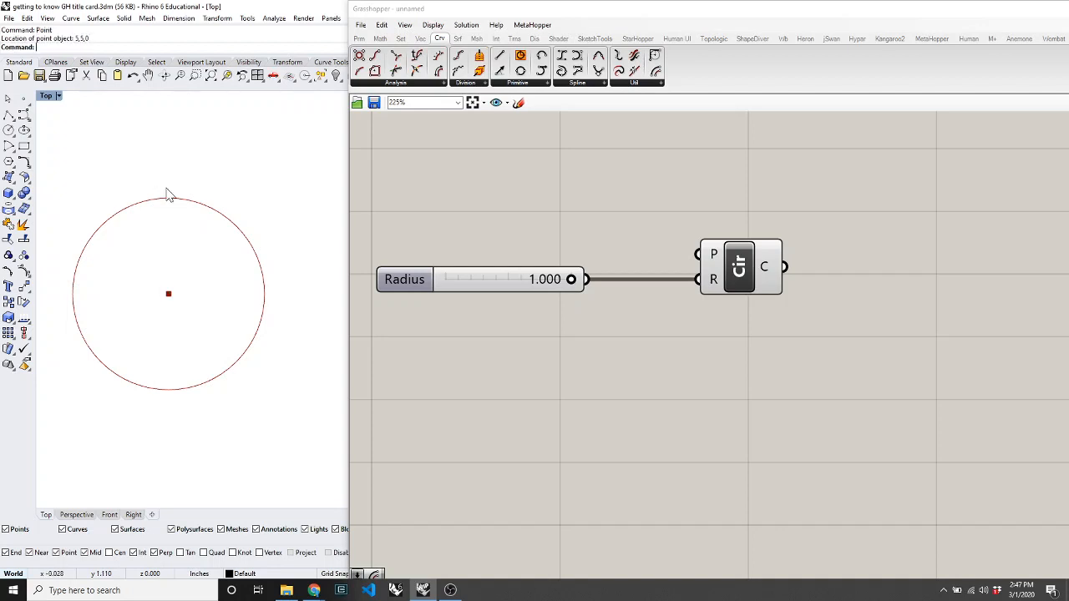
Step: Select the Rhino point beyond the preview circle and show the Top viewport's grid to compare both with the origin
scroll(167, 299, "down", 10)
left_click_drag(161, 226, 243, 276)
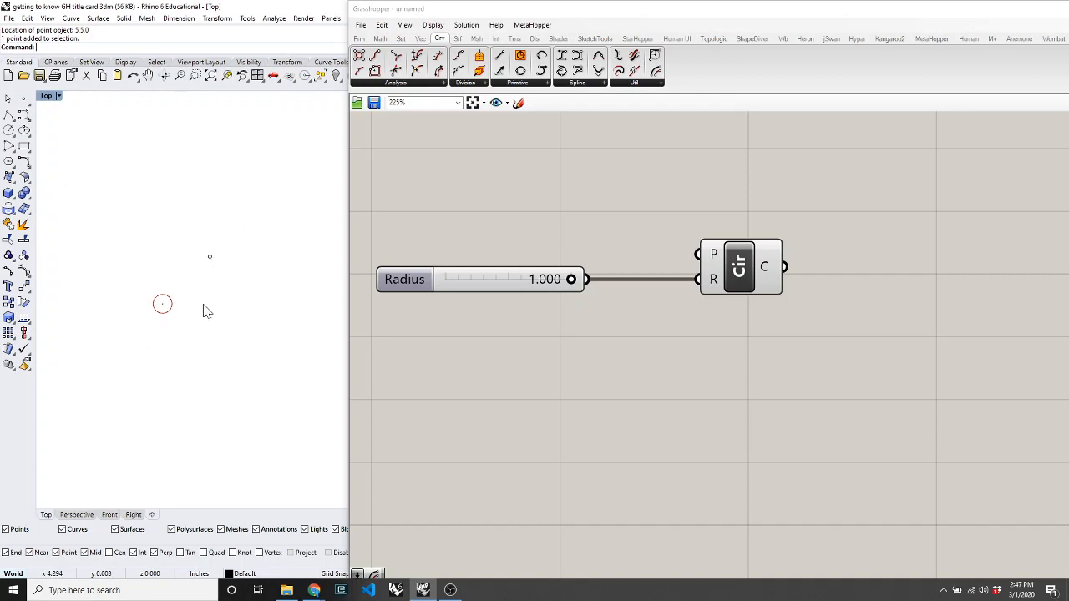
key("F7")
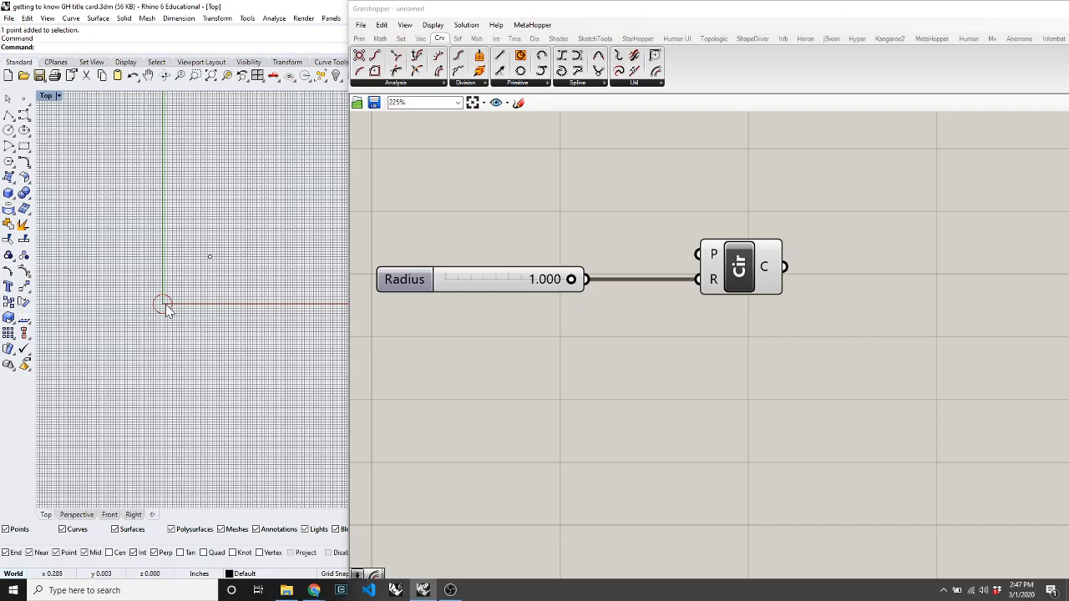
key("F7")
key("F7")
left_click(210, 257)
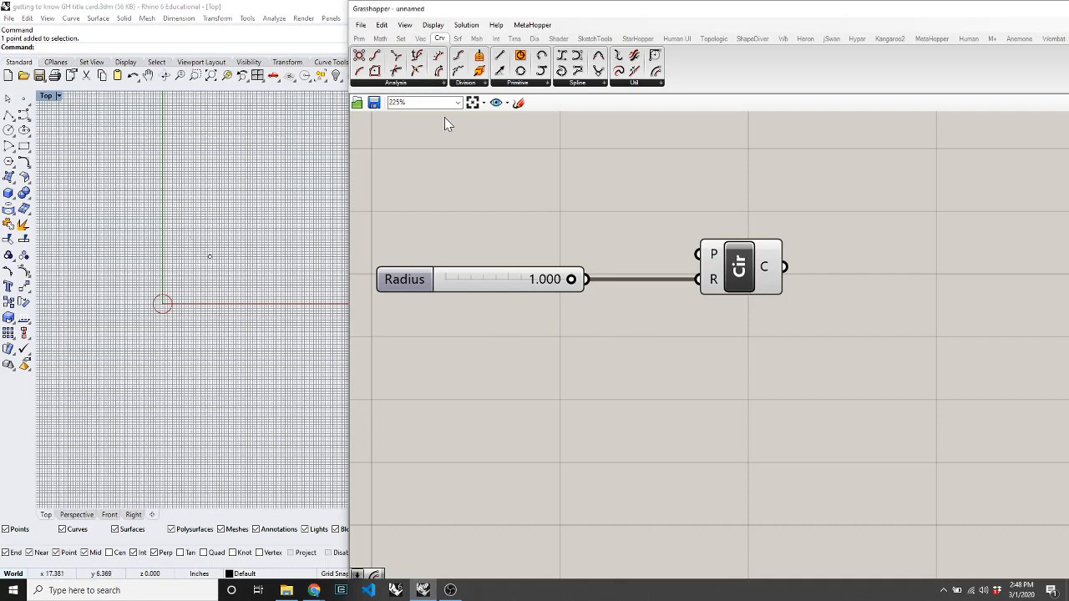
Step: Place a Construct Point component above the Radius slider and inspect its X, Y and Z inputs
left_click(420, 38)
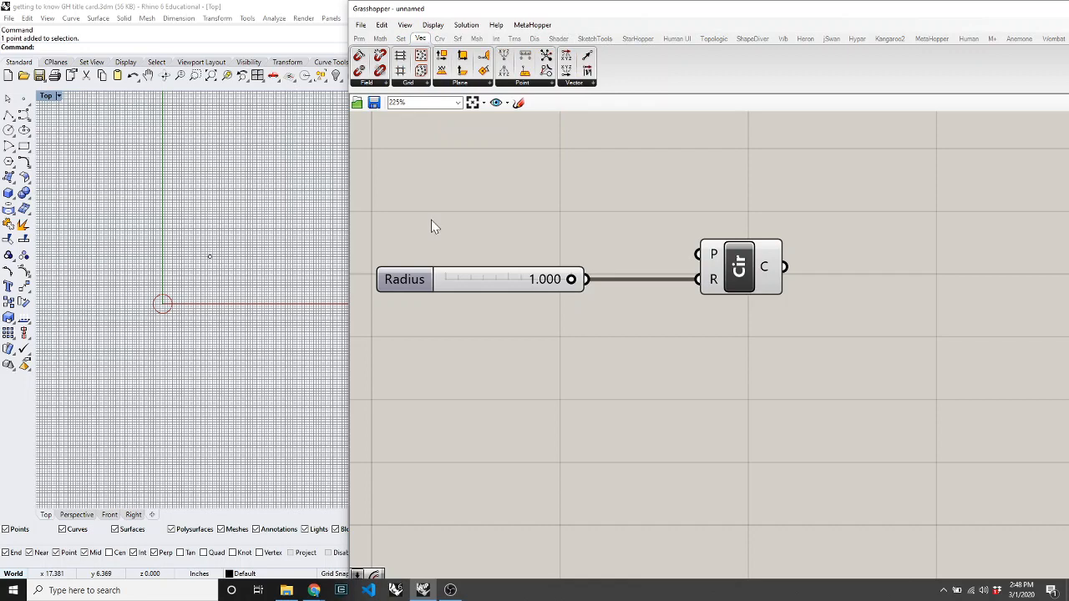
left_click(522, 83)
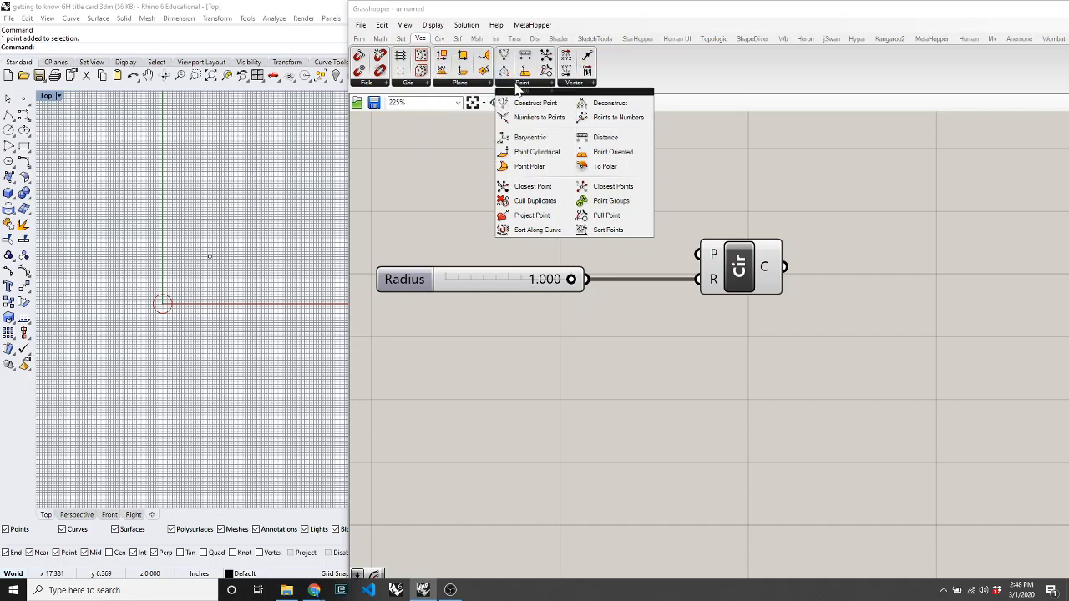
left_click(525, 104)
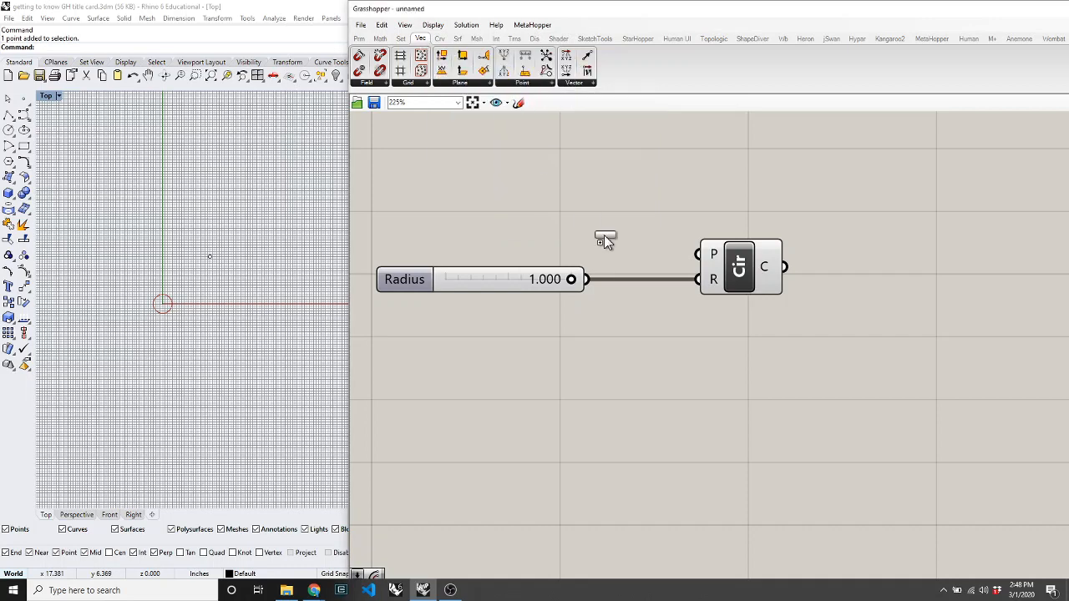
scroll(588, 227, "down", 5)
scroll(579, 220, "up", 5)
left_click(625, 251)
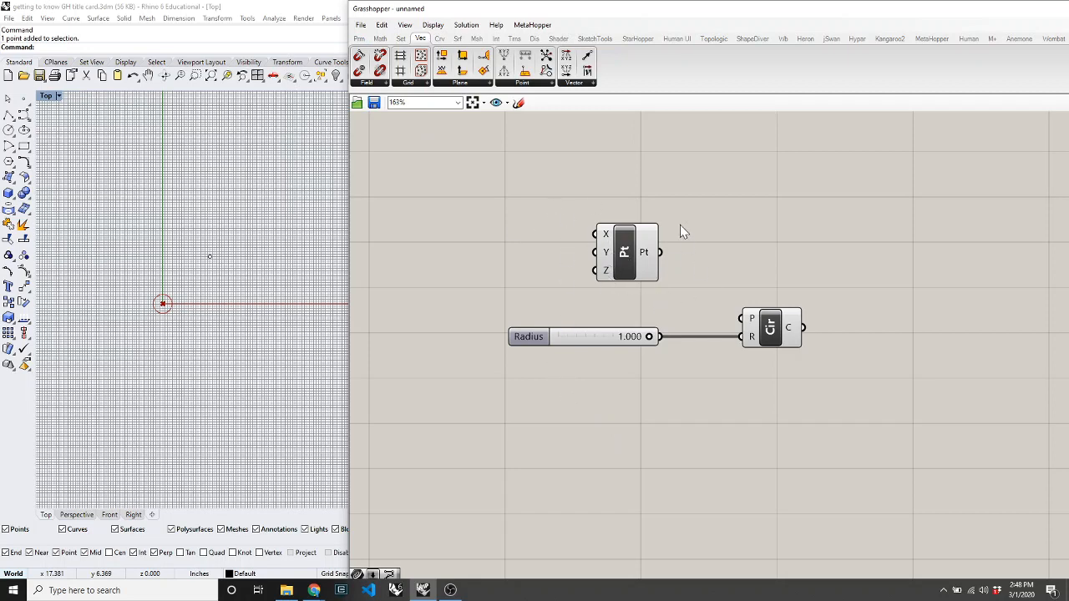
scroll(637, 245, "up", 4)
mouse_move(540, 214)
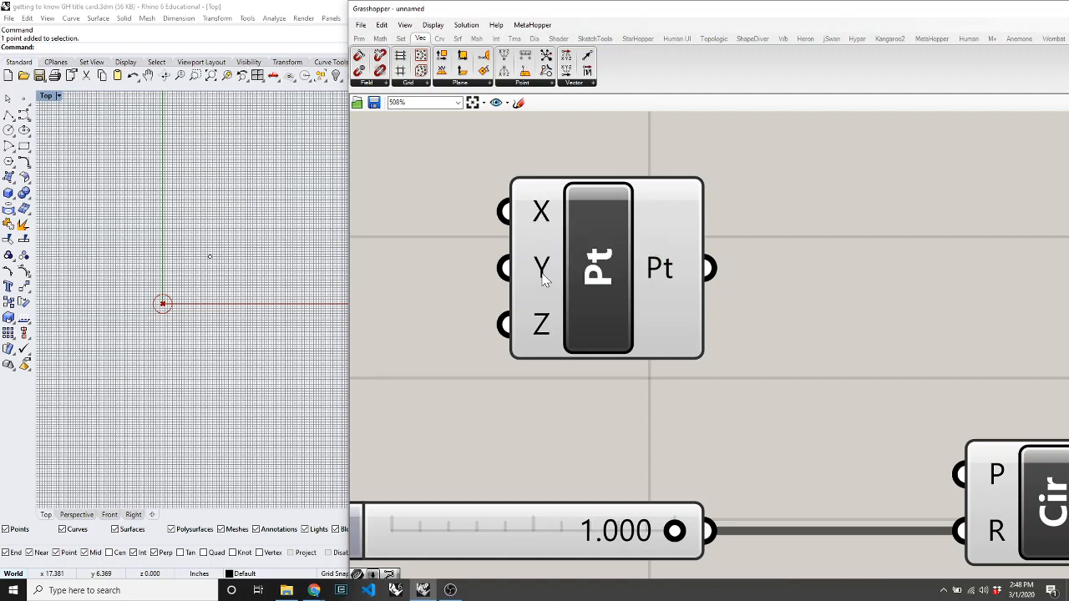
mouse_move(544, 285)
scroll(787, 288, "down", 3)
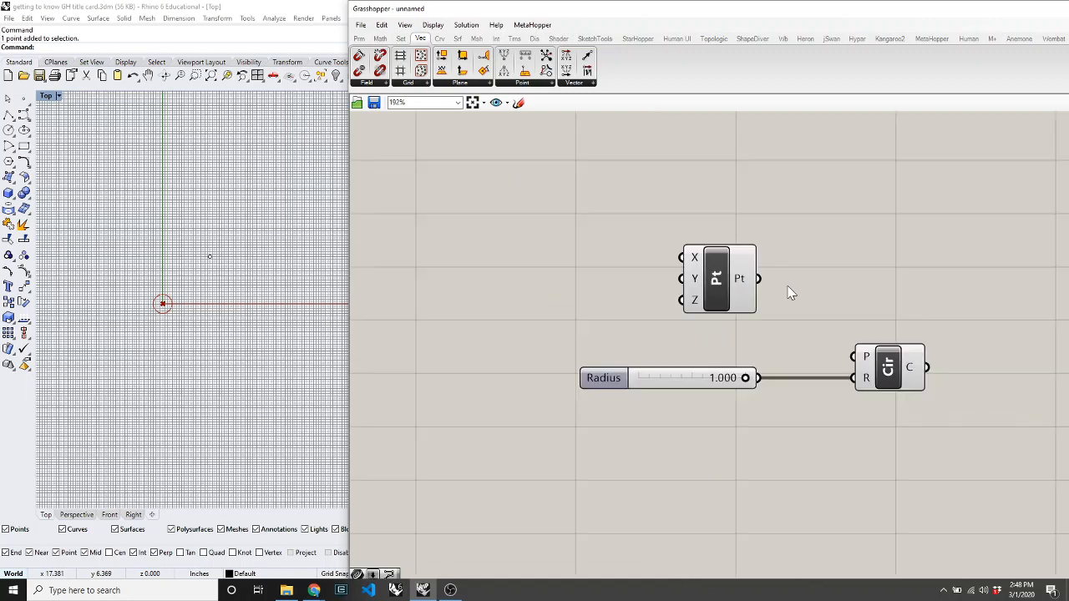
Step: Add a number slider beside the Construct Point component and wire it into the X input
left_click(360, 39)
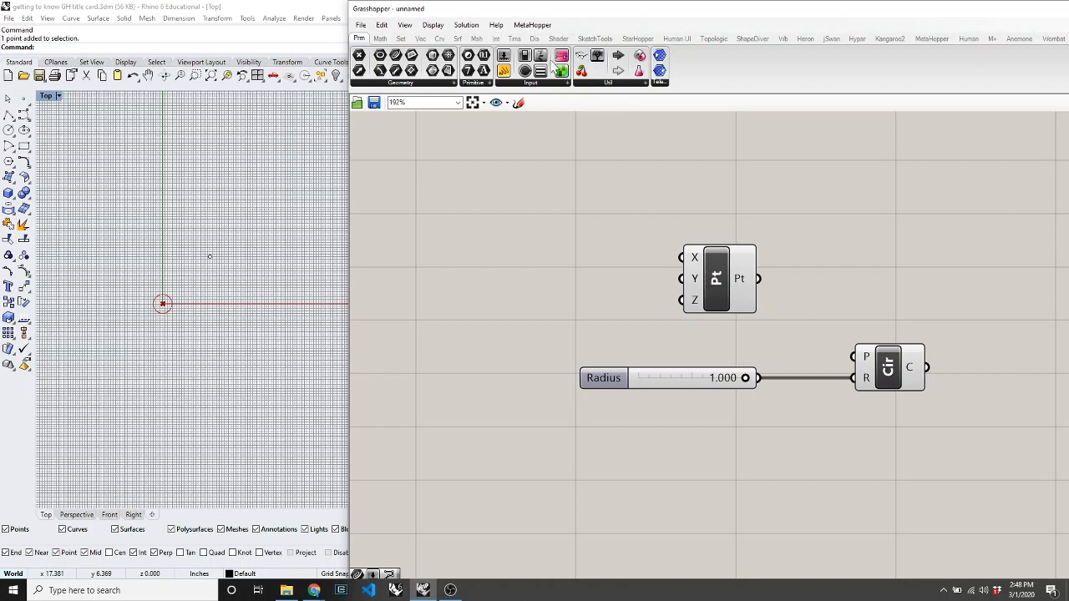
mouse_move(359, 40)
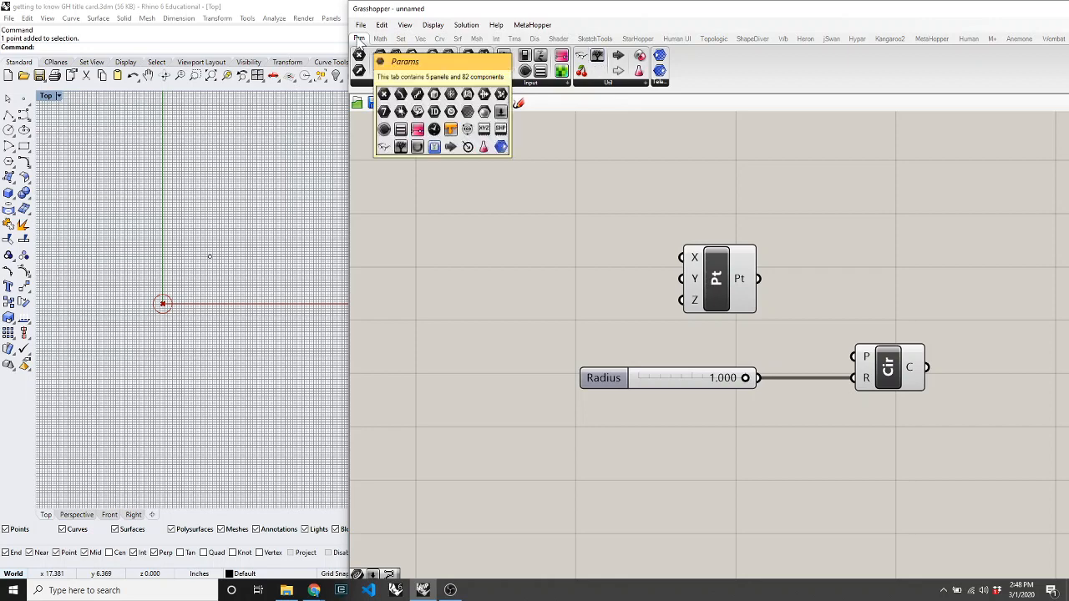
left_click(525, 83)
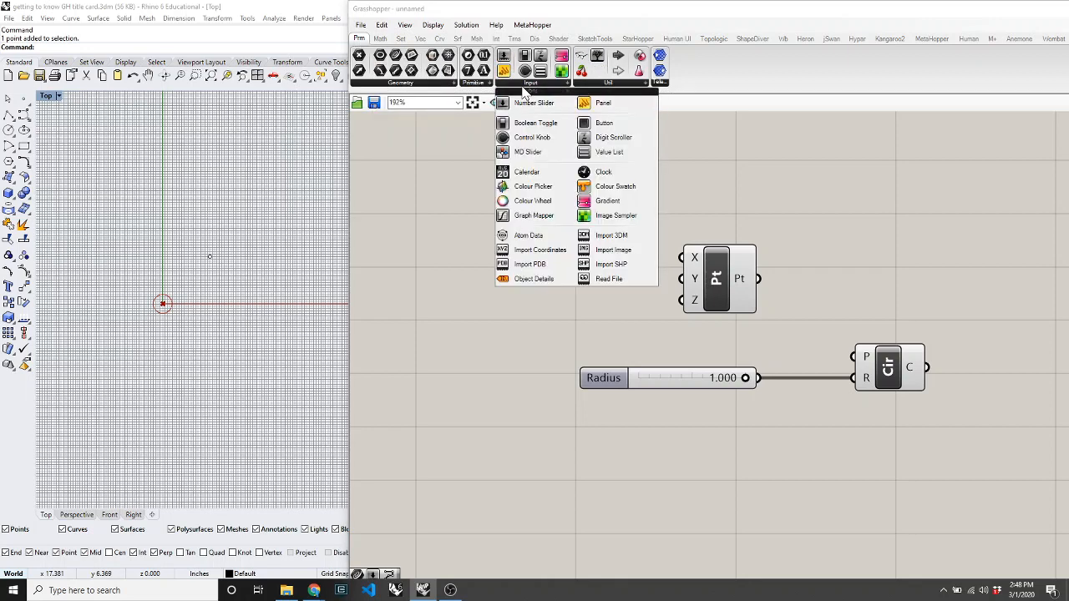
left_click_drag(526, 102, 468, 231)
left_click_drag(554, 223, 683, 259)
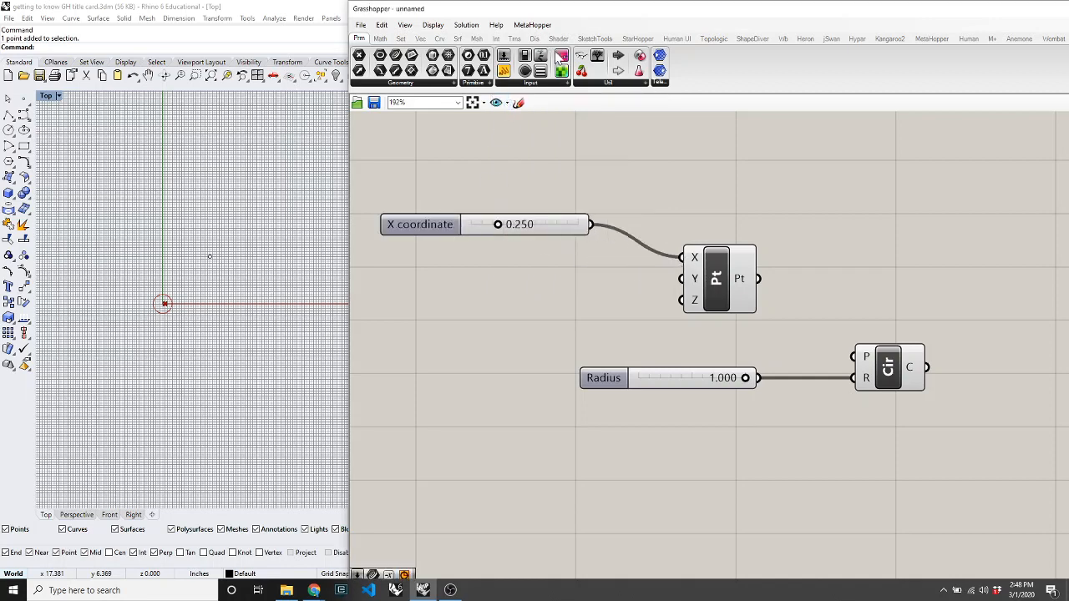
Step: Add two more number sliders below the X slider and wire them into the Y and Z inputs of the Construct Point component
left_click_drag(506, 207, 473, 250)
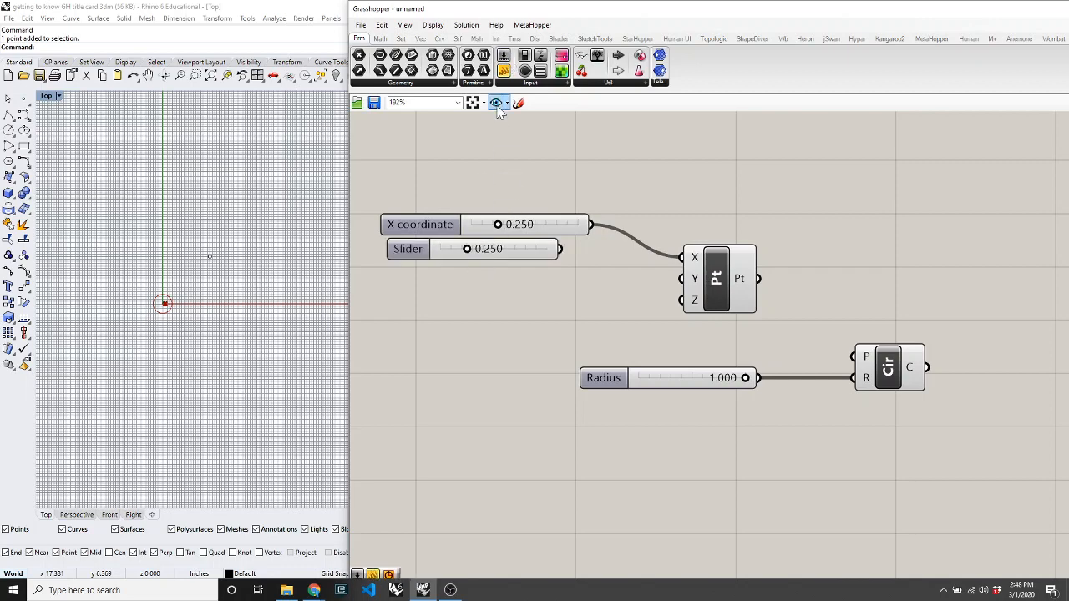
left_click_drag(504, 53, 462, 296)
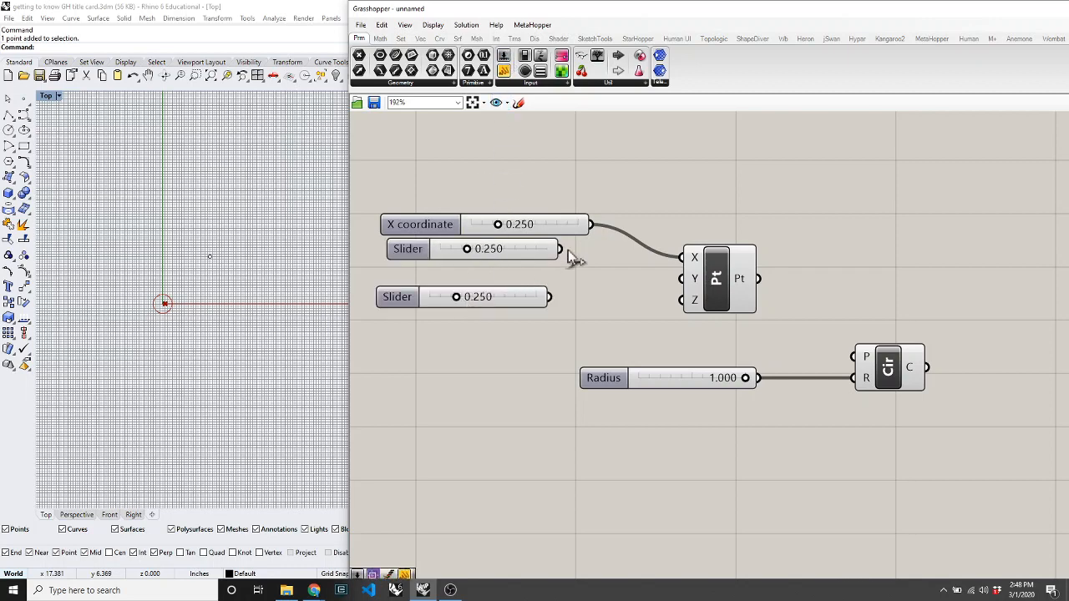
mouse_move(559, 248)
left_mouse_down()
mouse_move(677, 296)
mouse_move(687, 283)
mouse_move(663, 301)
mouse_move(549, 297)
mouse_move(536, 289)
mouse_move(553, 249)
mouse_move(554, 258)
left_mouse_up()
left_click(542, 290)
scroll(425, 261, "up", 4)
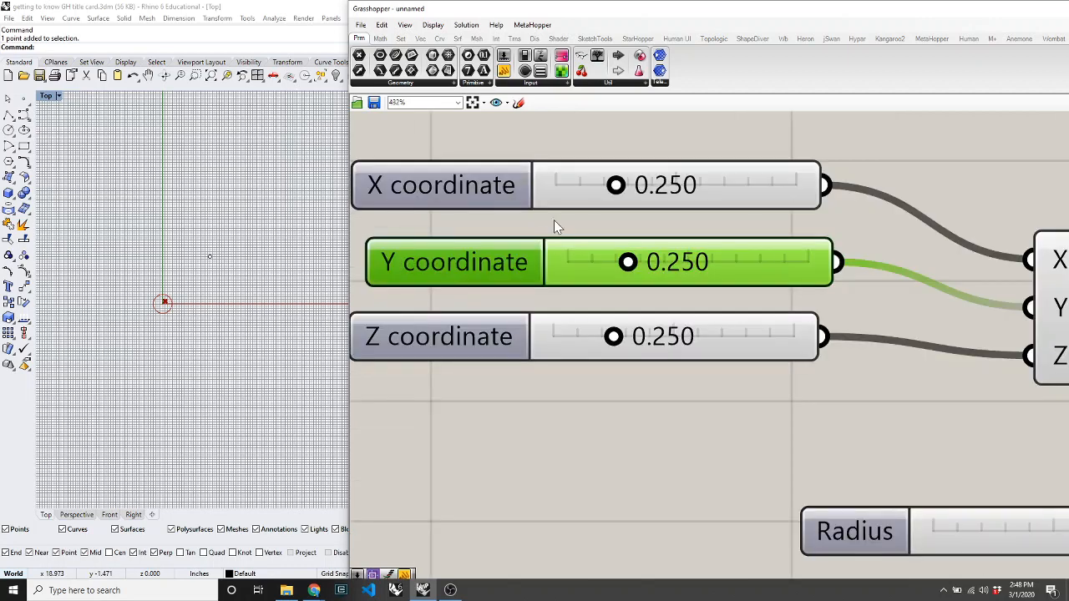
left_click(622, 428)
scroll(604, 396, "down", 4)
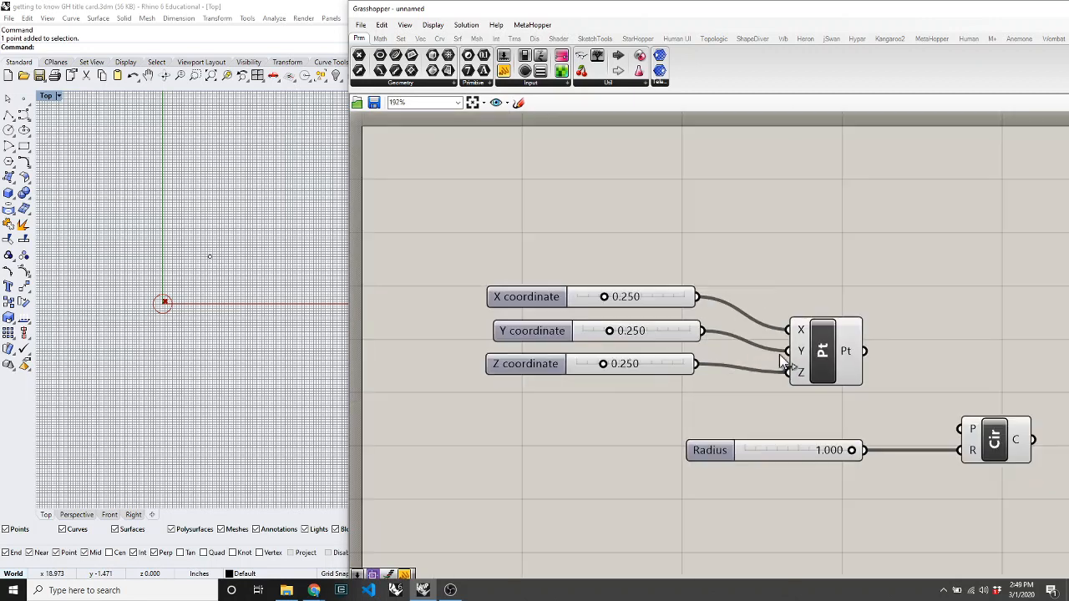
Step: Review the name field and options offered for the Y coordinate slider and for the Construct Point component
scroll(780, 354, "up", 2)
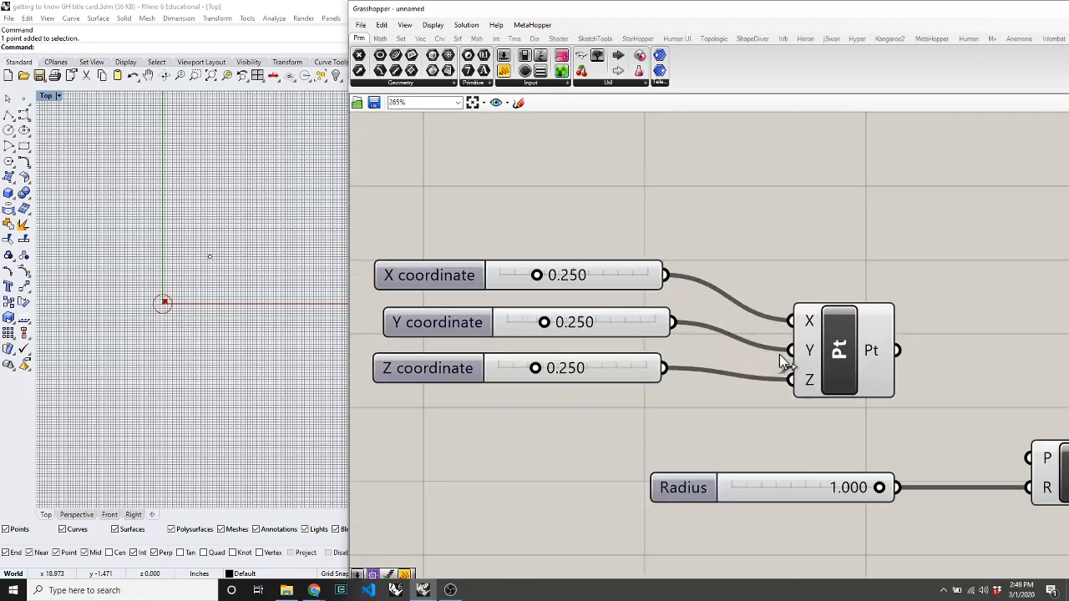
right_click(469, 329)
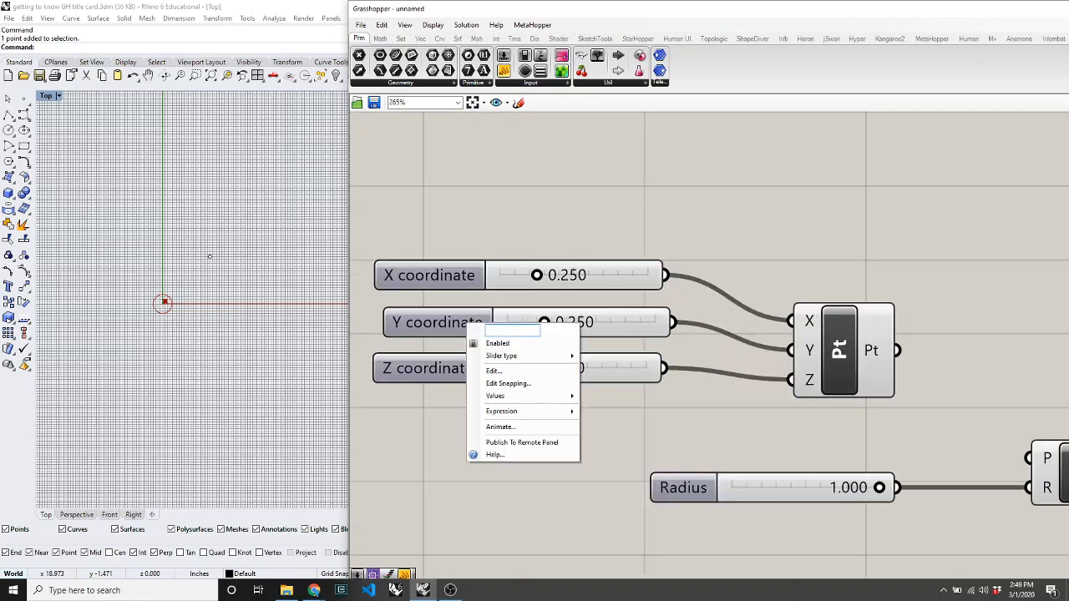
left_click(785, 265)
right_click(820, 333)
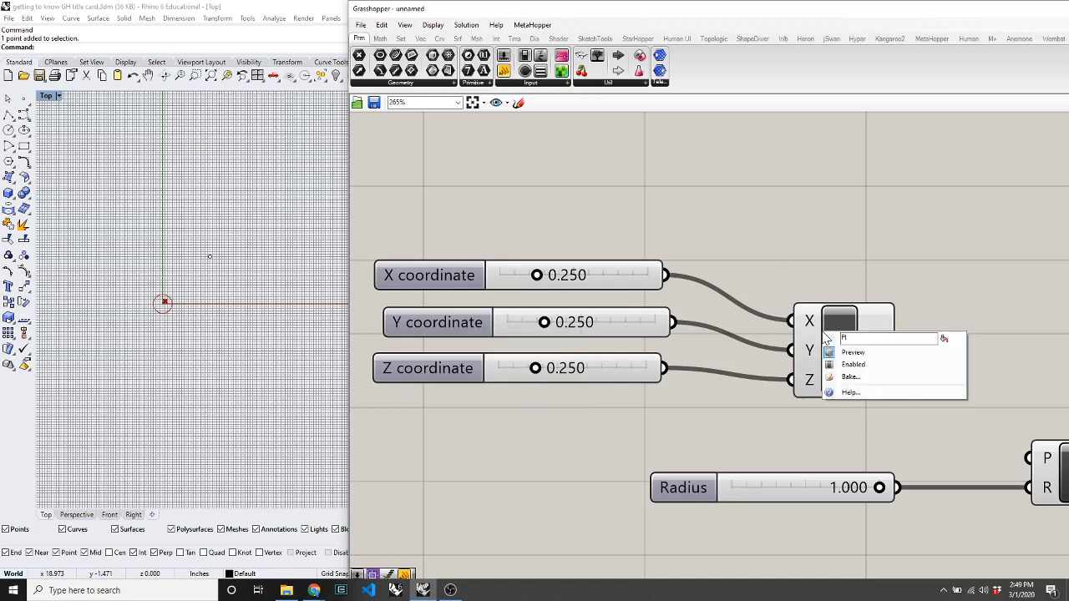
key("Escape")
Step: Rename the Y coordinate slider as My Y Coordinate
left_click(477, 321)
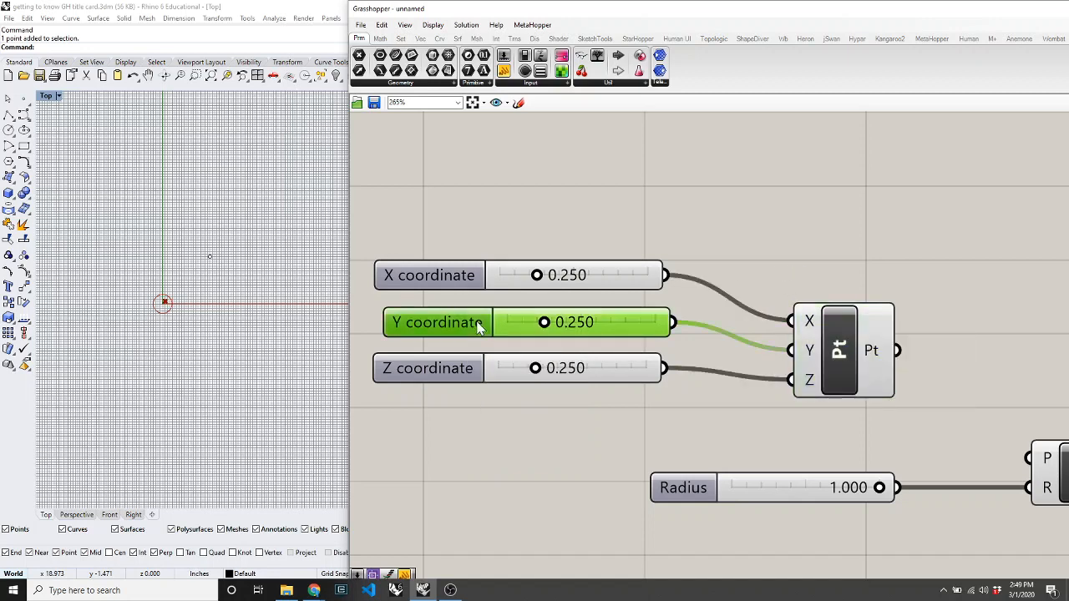
right_click(479, 324)
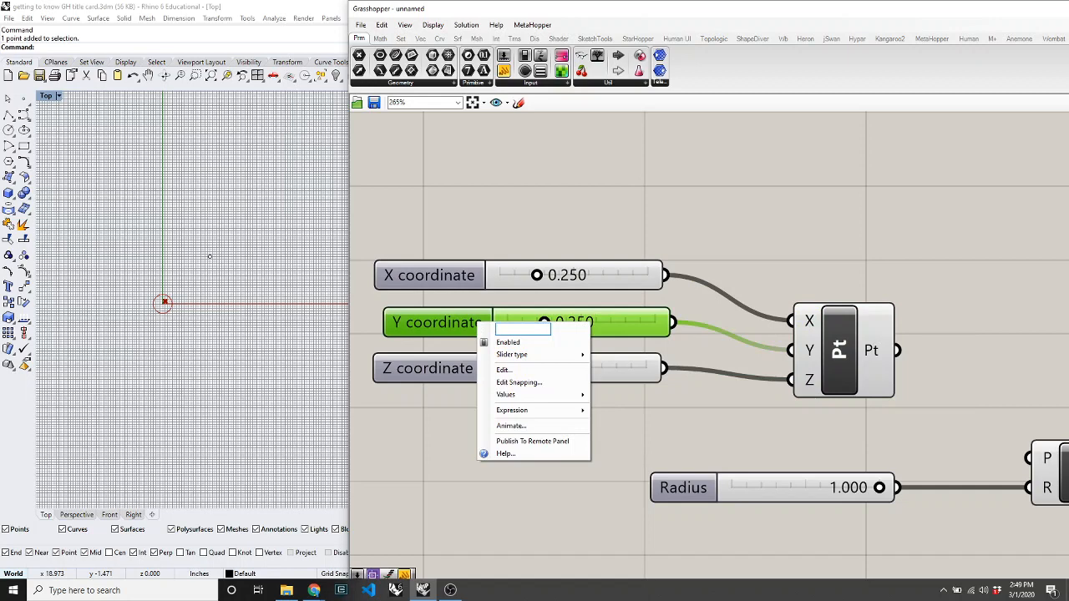
type("My Y C")
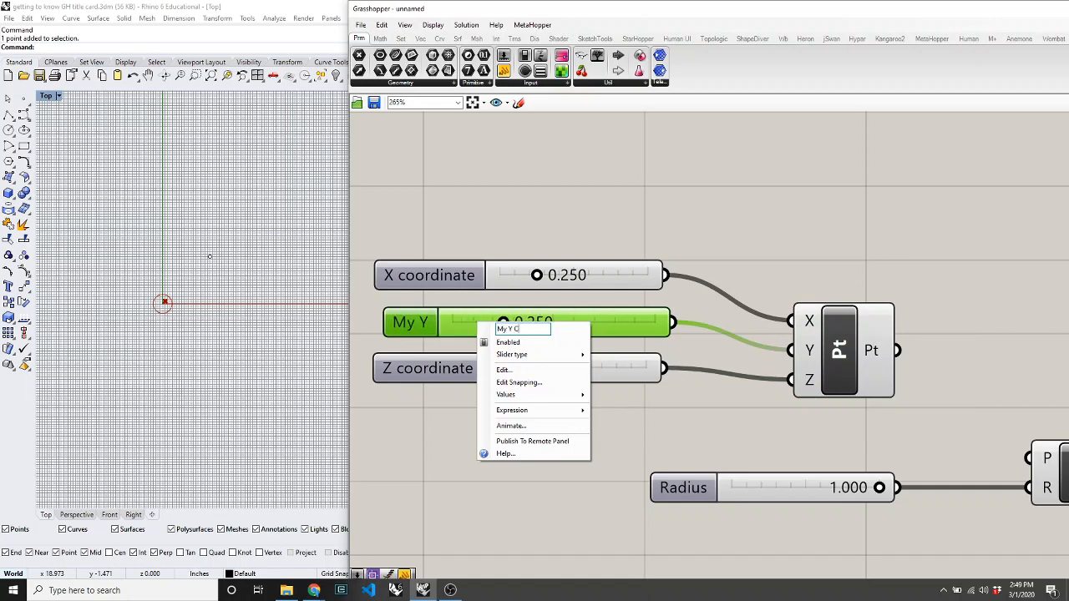
type("oordinate")
key("Return")
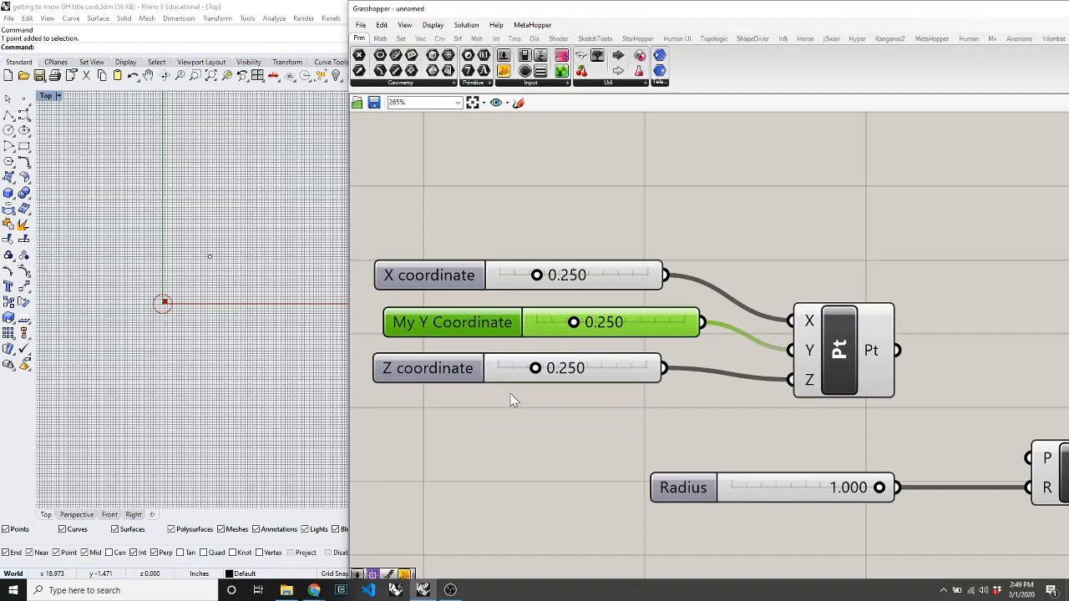
left_click(562, 400)
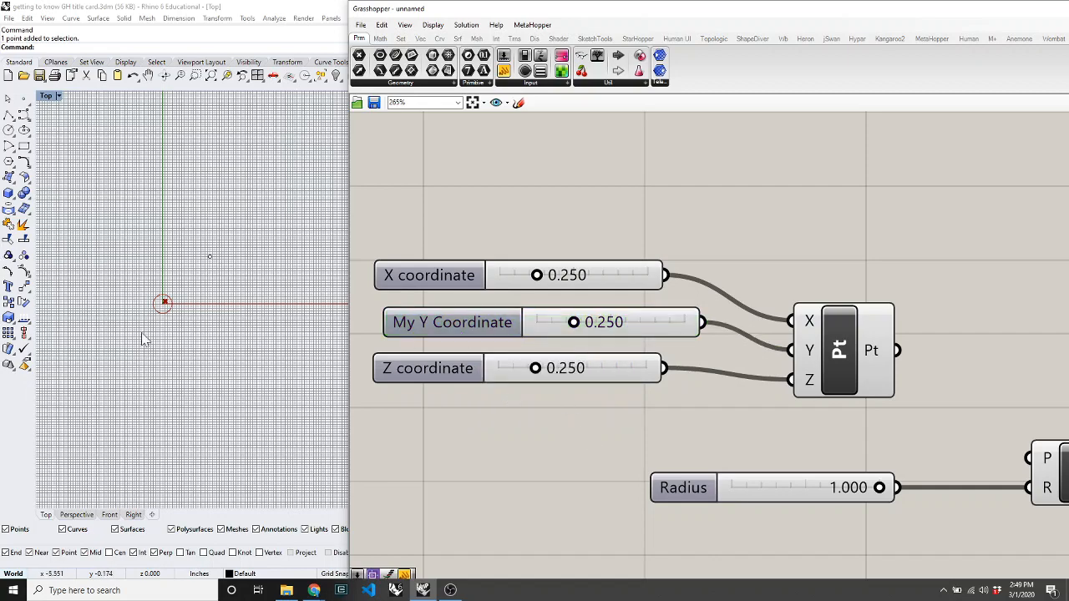
Step: Set the Y slider to 1.000, Z to 0.476 and X to 0.000, and shift the Construct Point component slightly upward
scroll(164, 307, "up", 5)
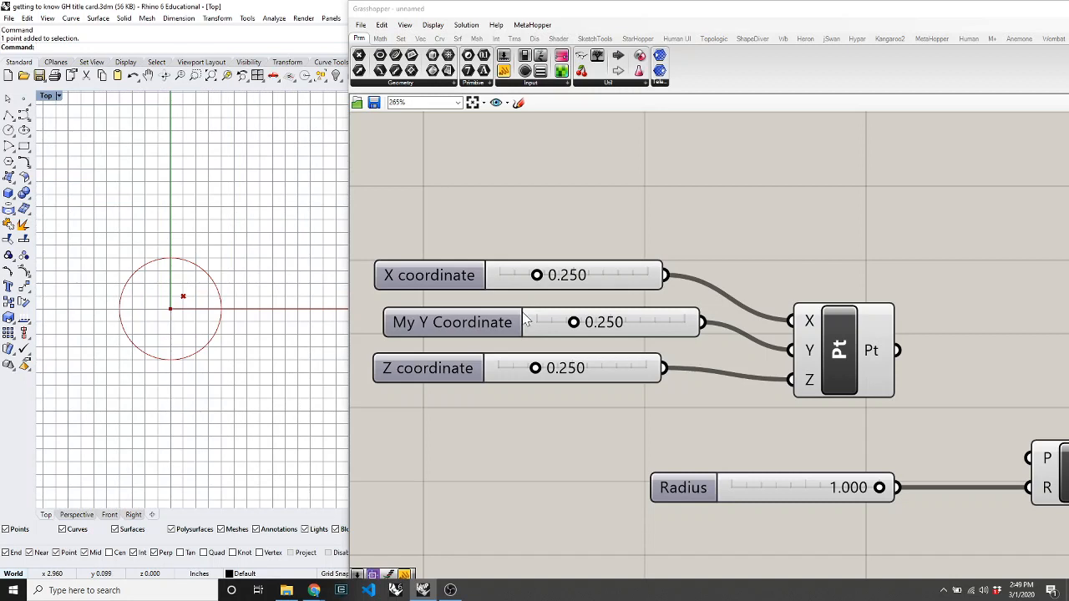
left_click_drag(574, 323, 747, 351)
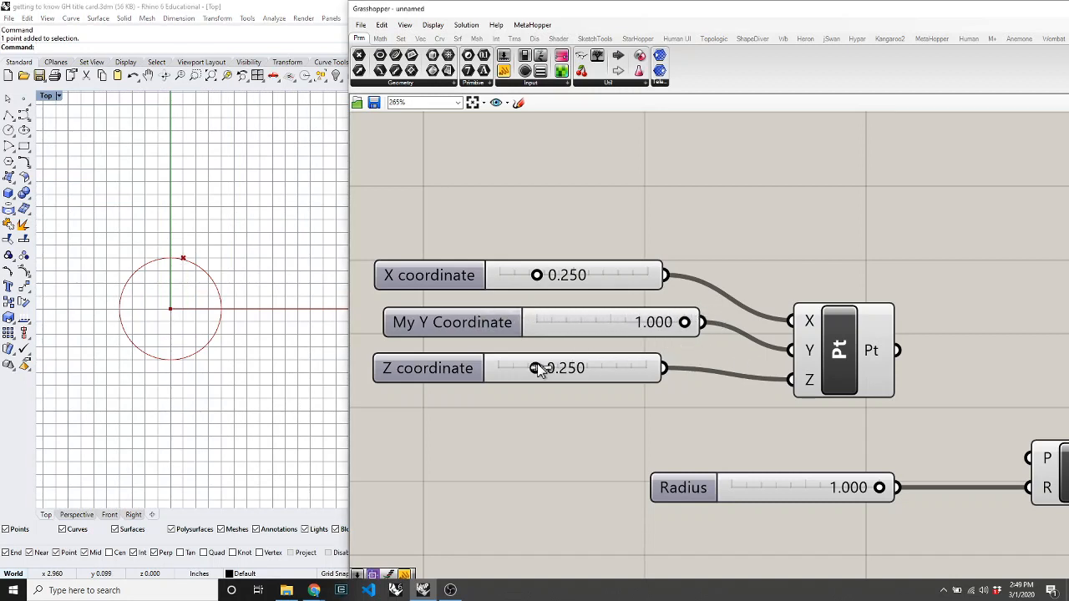
left_click_drag(535, 368, 704, 377)
left_click_drag(597, 376, 572, 379)
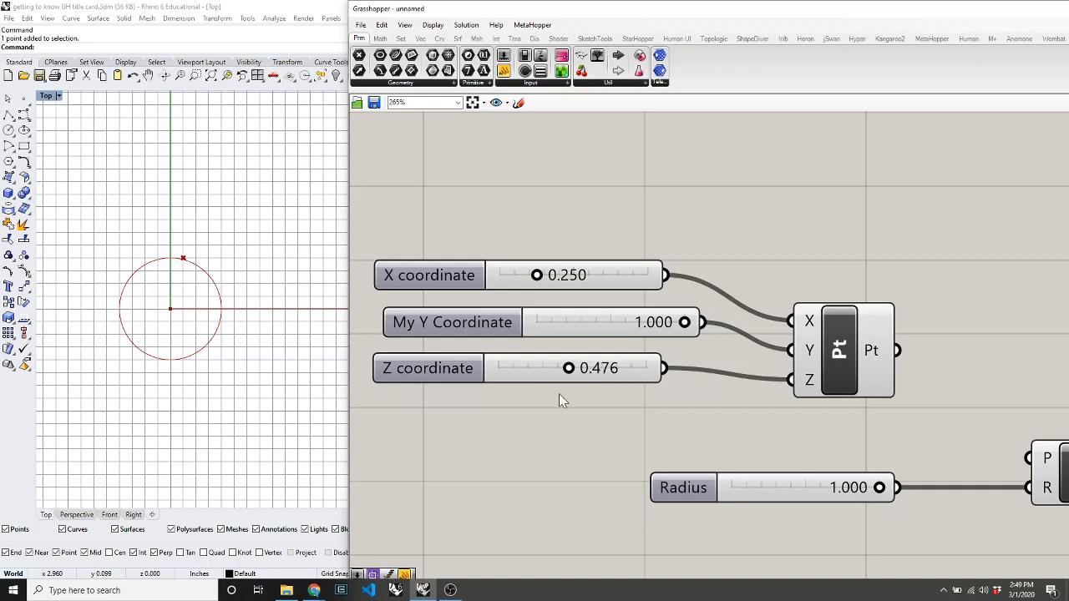
left_click_drag(537, 276, 346, 312)
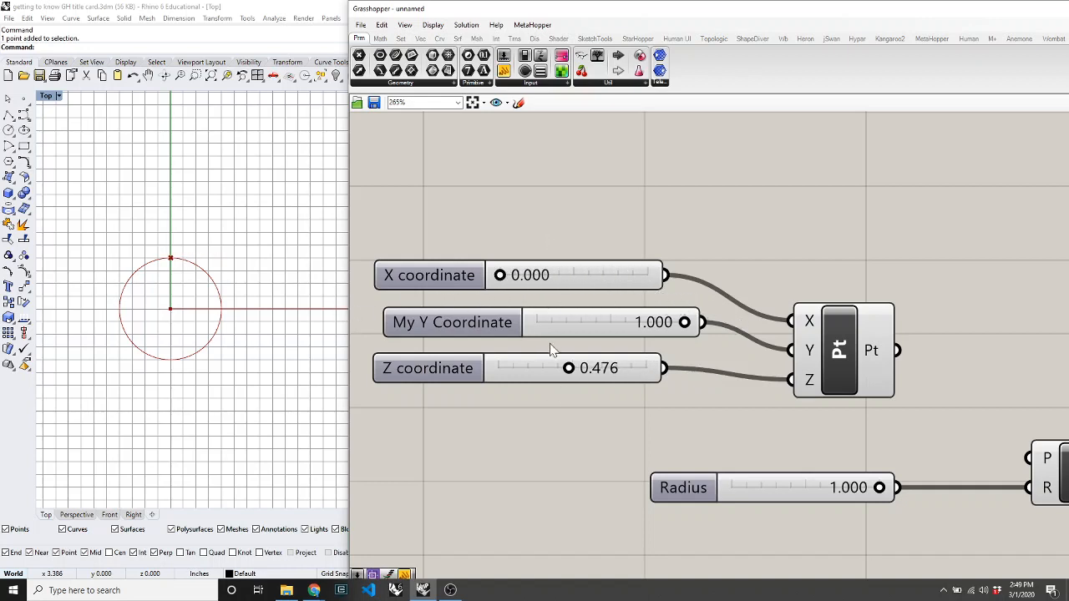
left_click_drag(846, 365, 859, 347)
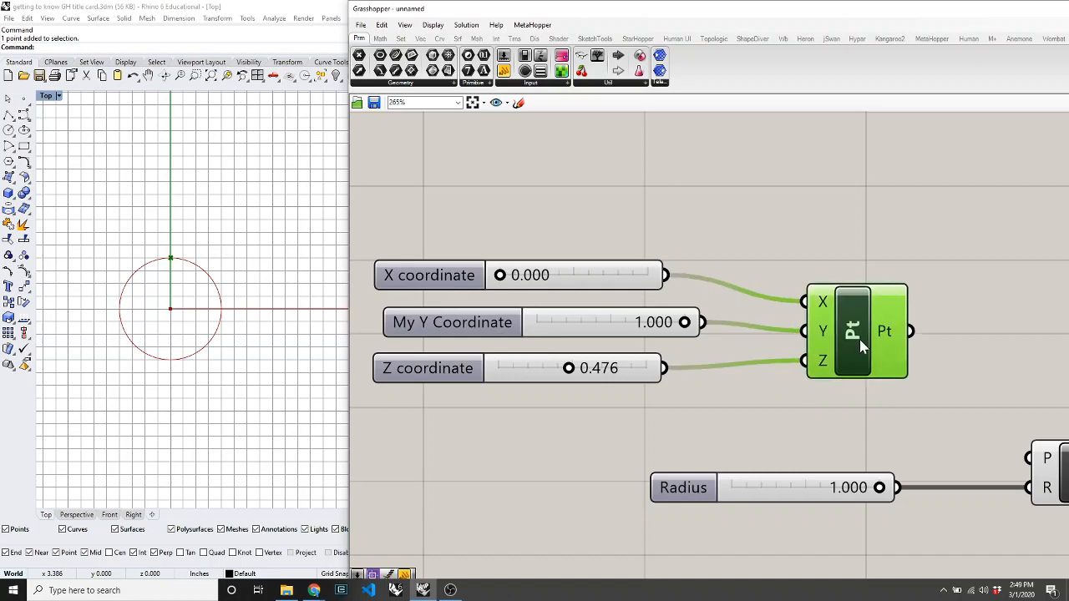
left_click(776, 270)
Step: Rename the X coordinate slider as My X Coordinate and set its maximum to 20
right_click(551, 282)
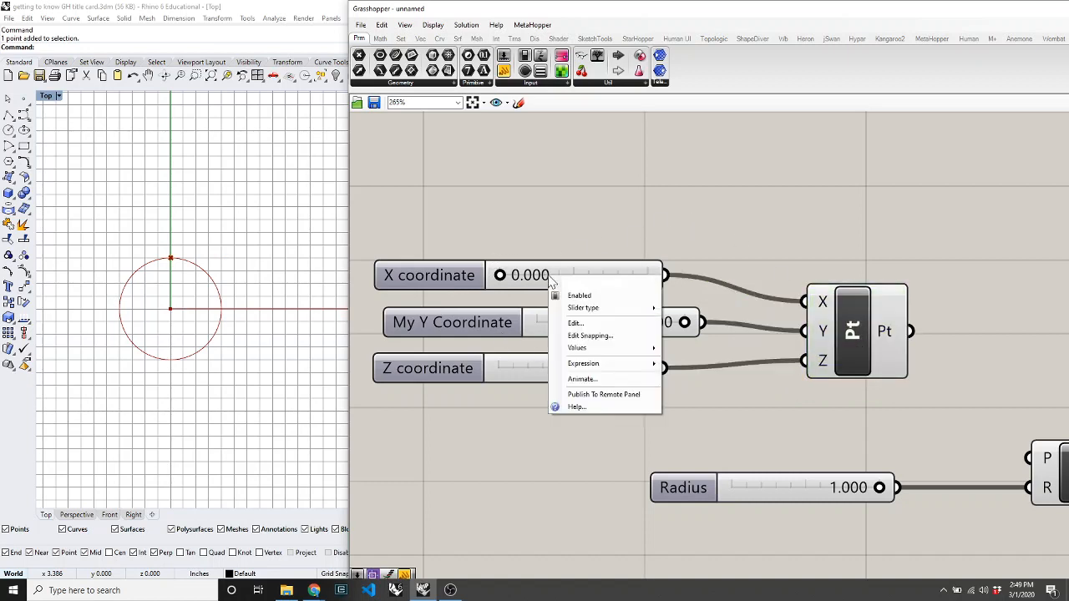
left_click(587, 325)
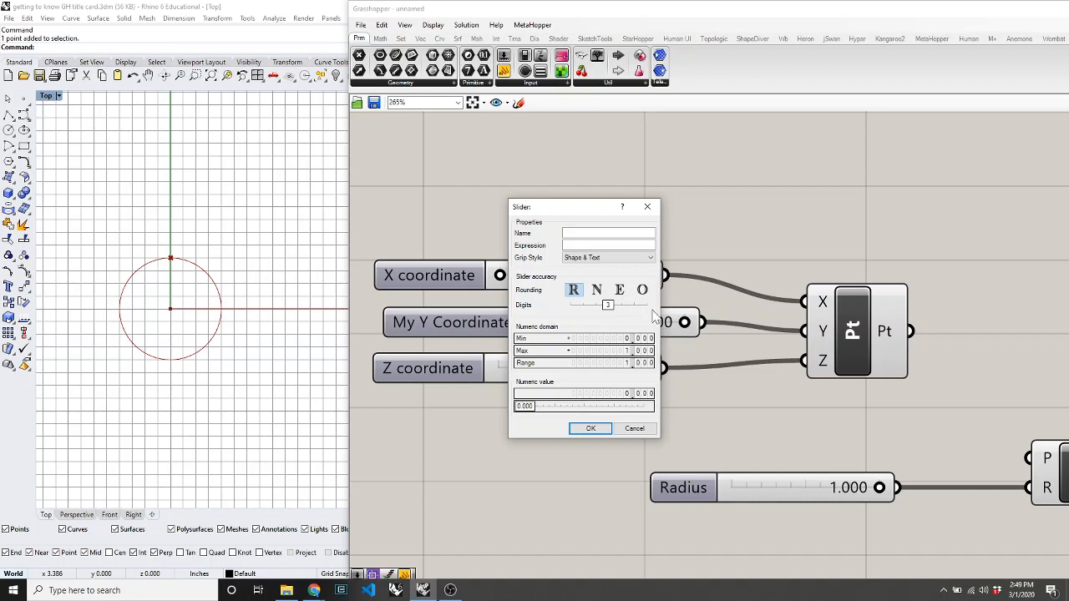
left_click(608, 233)
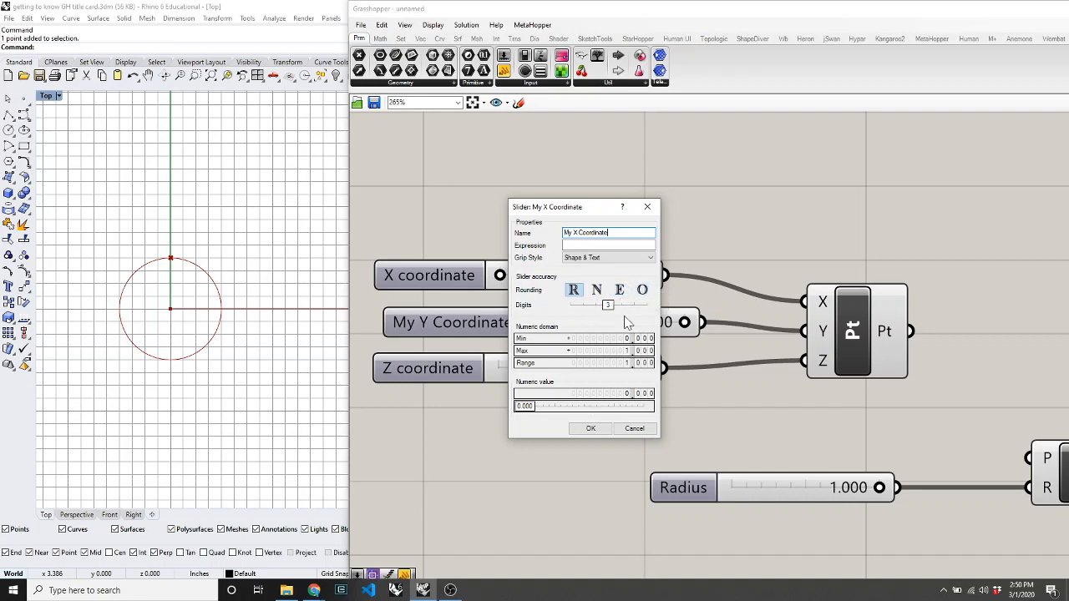
mouse_move(608, 305)
left_mouse_down()
mouse_move(639, 306)
mouse_move(614, 314)
left_mouse_up()
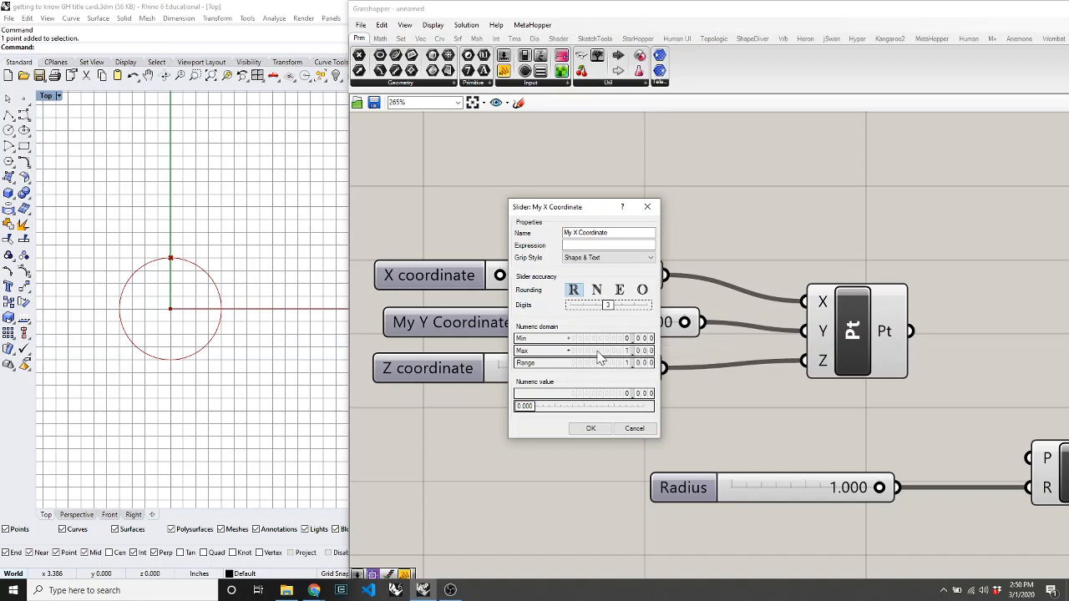
double_click(598, 352)
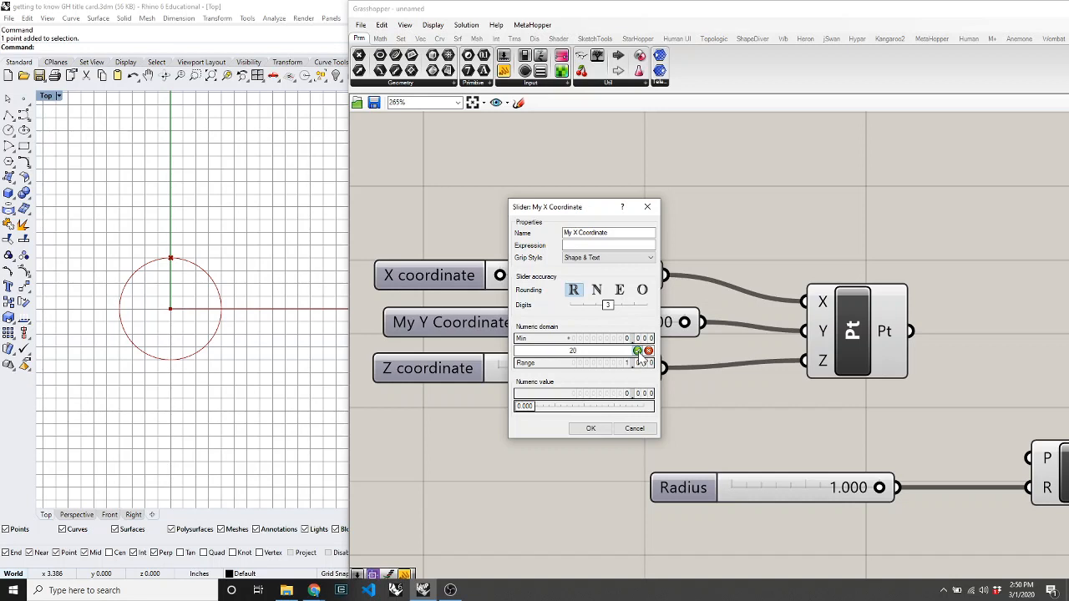
left_click(638, 351)
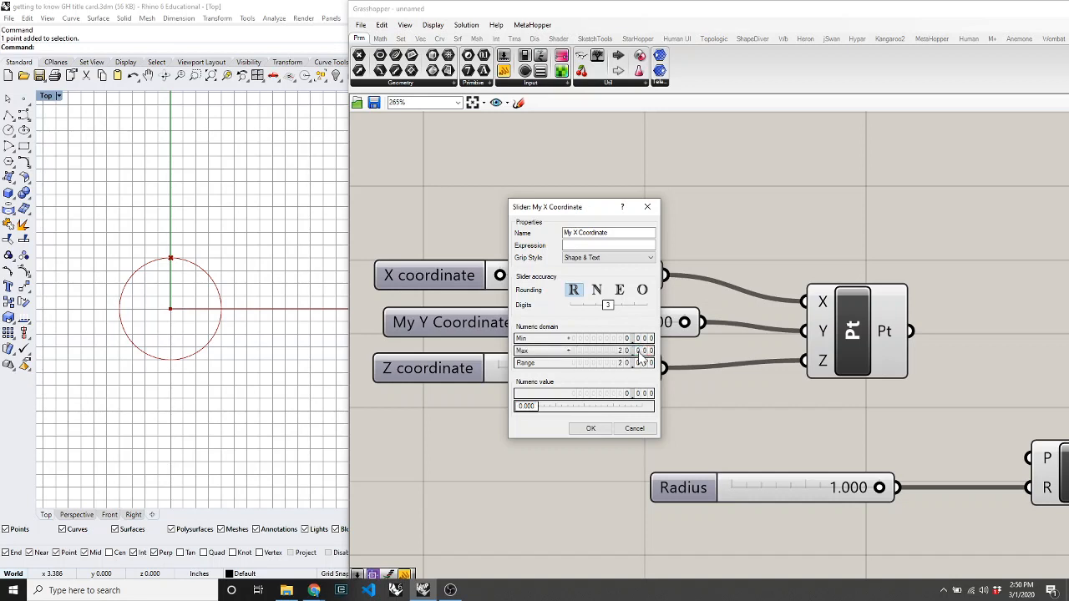
left_click(588, 429)
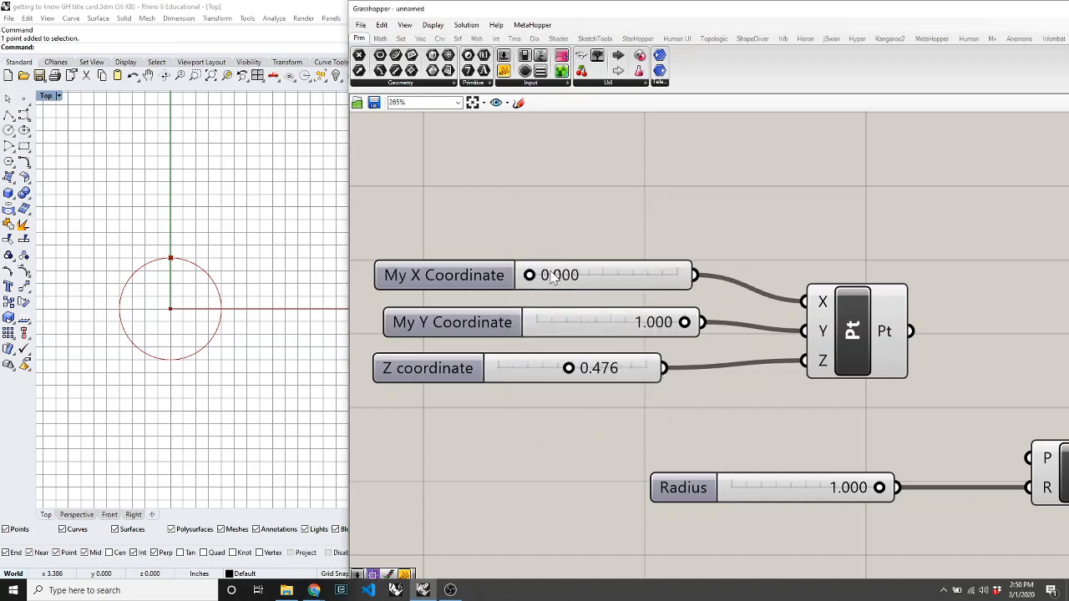
Step: Move the My X Coordinate slider slightly up and to the right, farther from the My Y Coordinate slider
left_click_drag(529, 276, 511, 294)
scroll(238, 289, "down", 2)
scroll(238, 289, "down", 3)
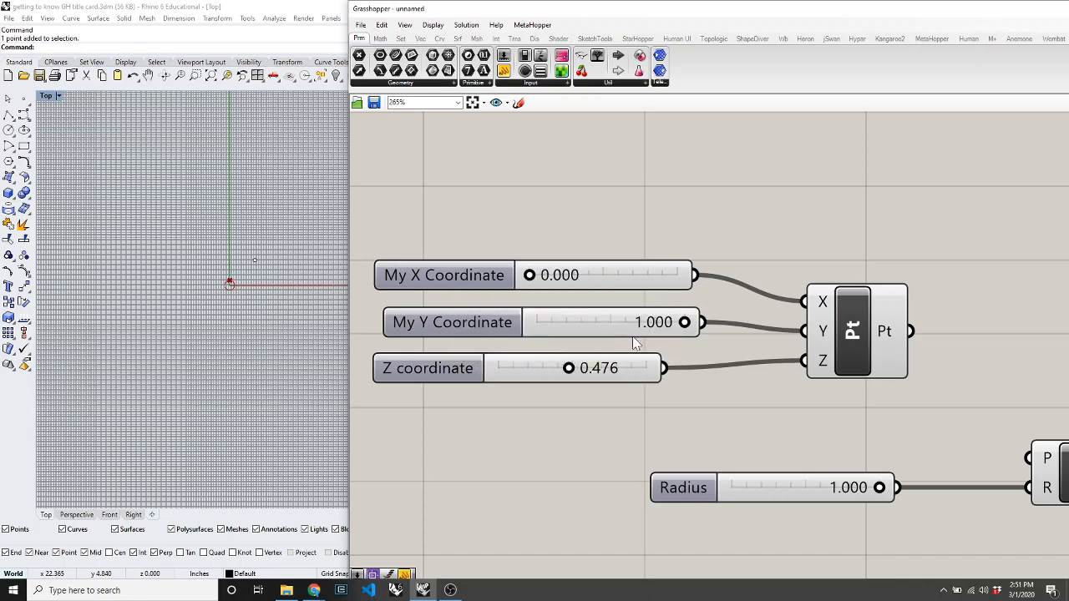
left_click_drag(719, 415, 476, 279)
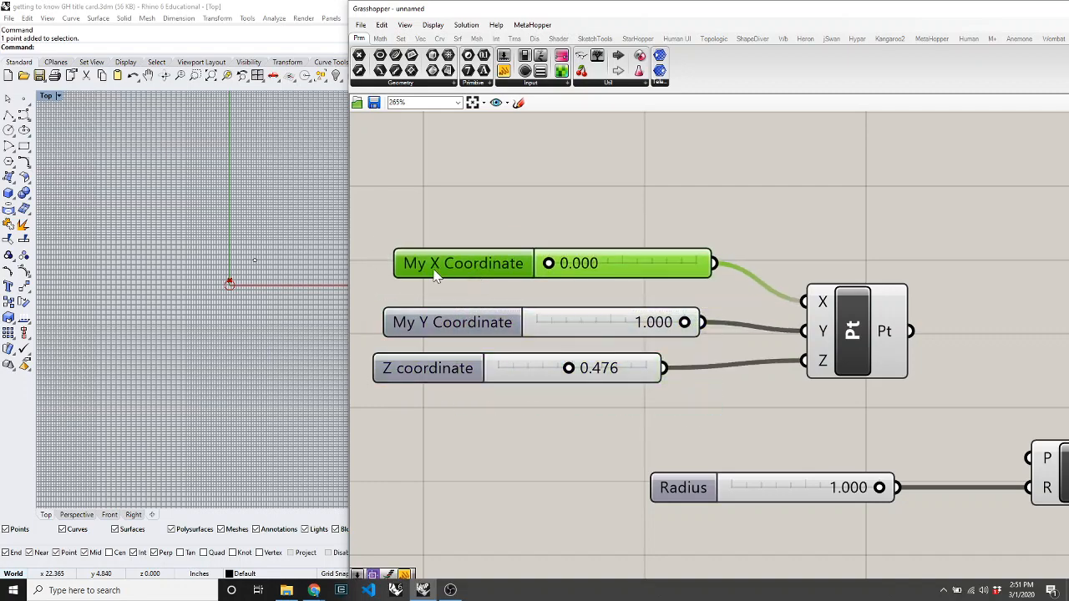
left_click(362, 276)
scroll(293, 278, "up", 5)
scroll(177, 261, "down", 4)
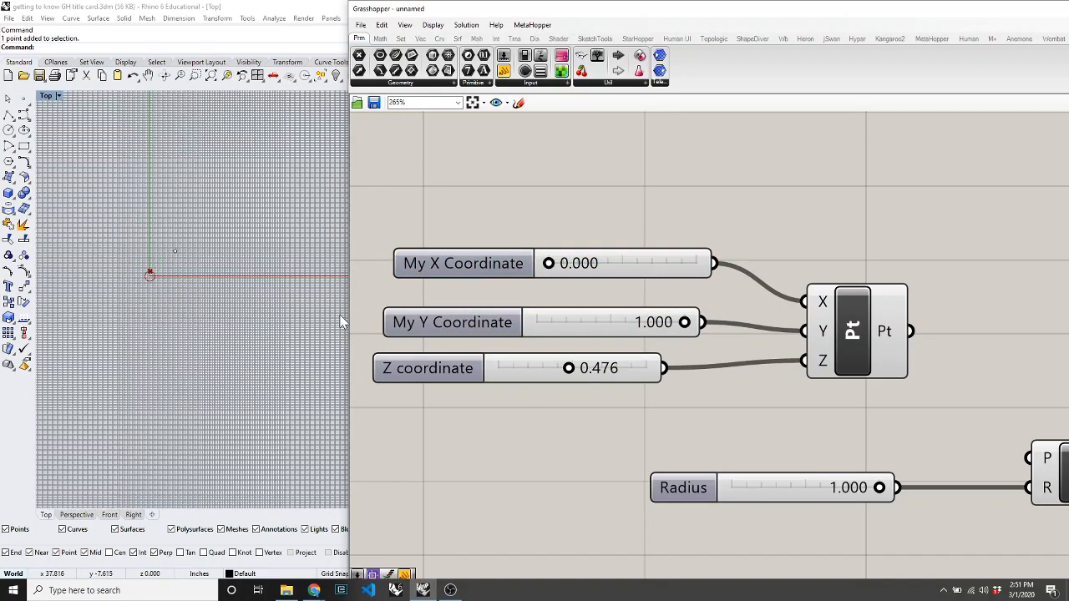
Step: Delete the My Y Coordinate and Z coordinate sliders together
right_click(584, 331)
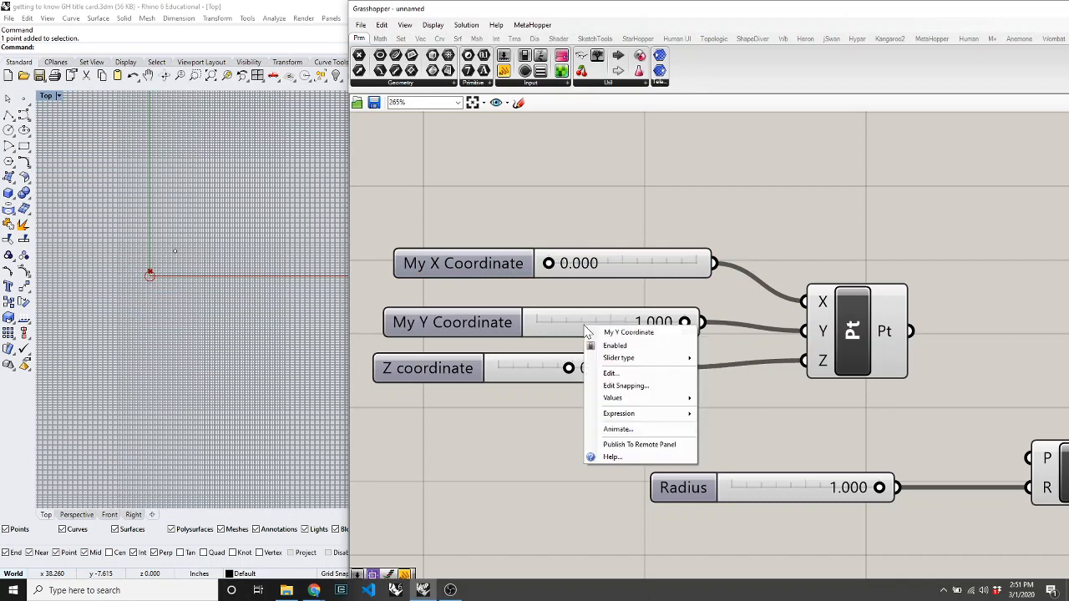
left_click(501, 436)
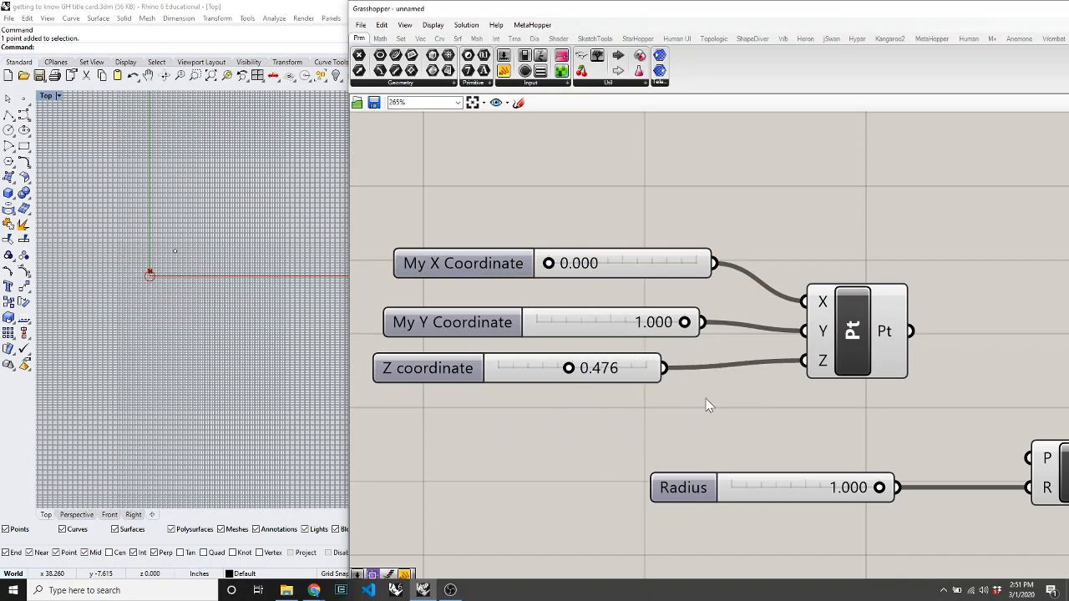
left_click_drag(740, 410, 468, 311)
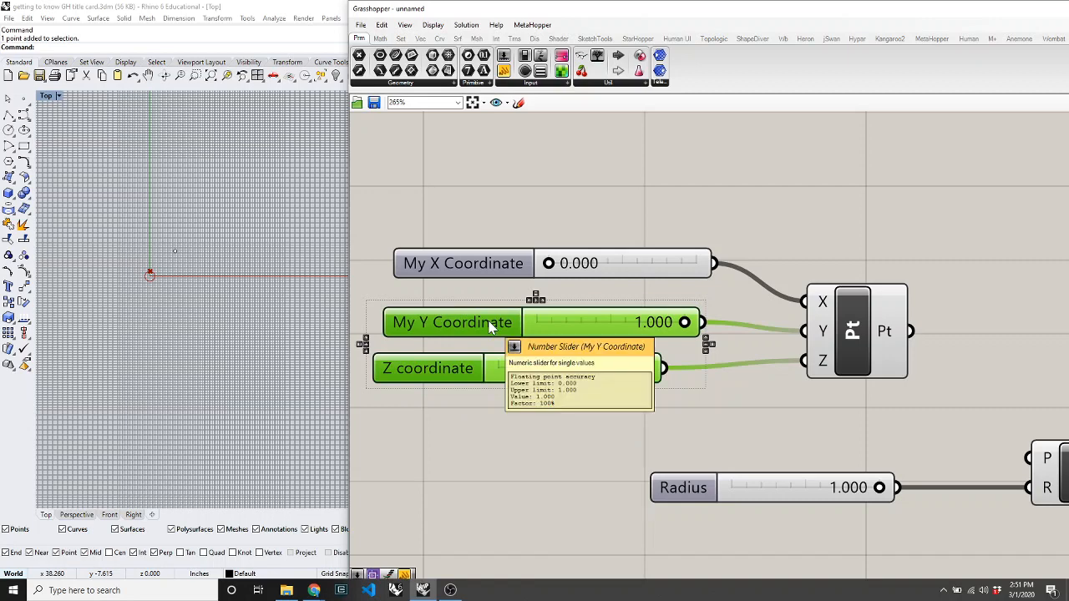
key("Delete")
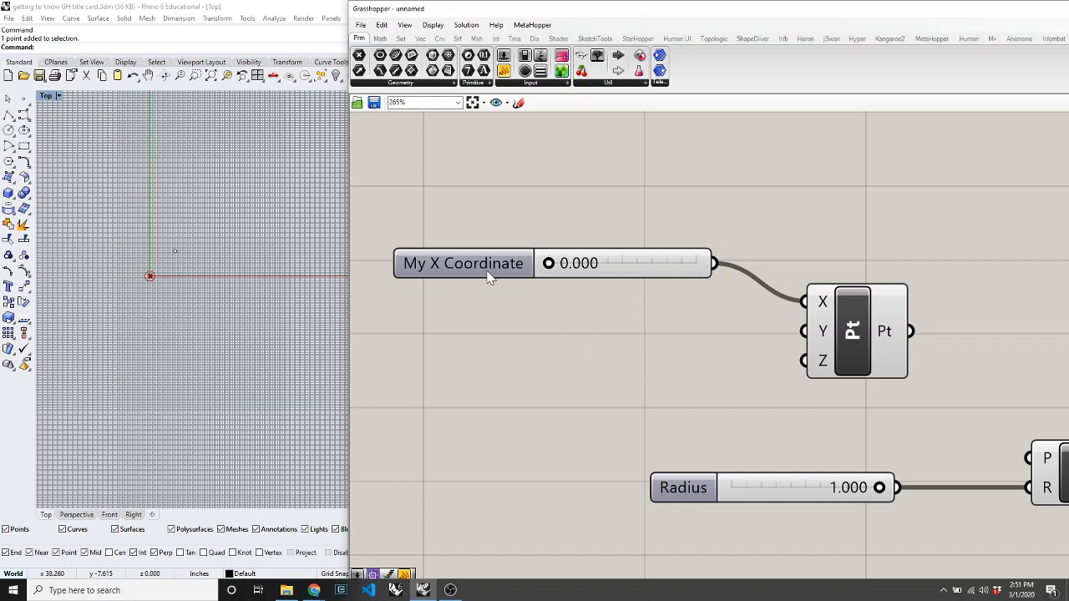
Step: Duplicate the My X Coordinate slider directly below the original and rename the copy as My Y Coordinate
left_click_drag(473, 277, 526, 320)
right_click(527, 319)
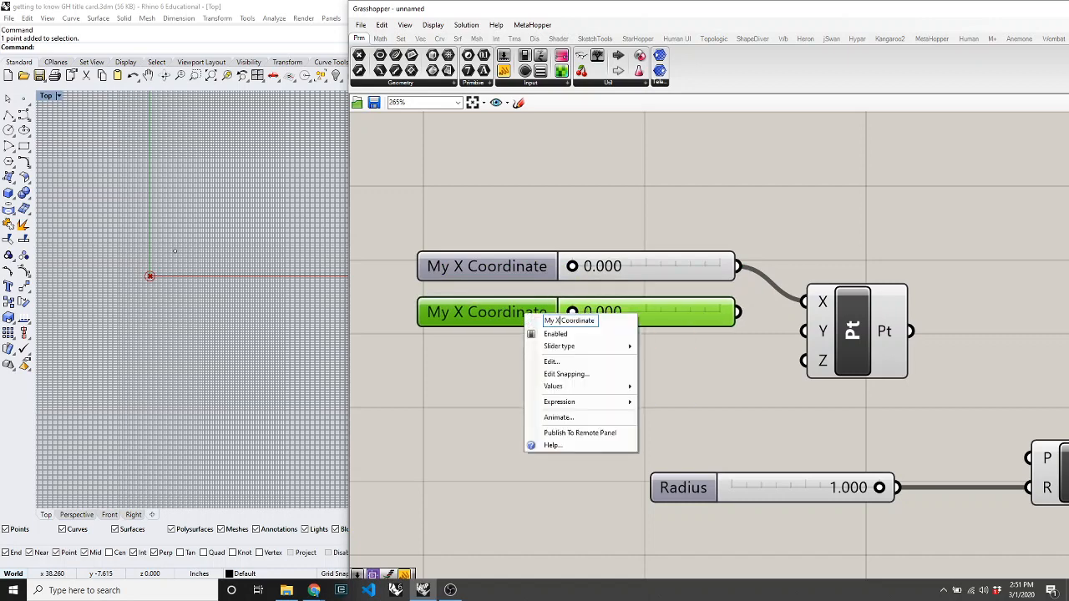
key("BackSpace")
type("Y")
key("Return")
Step: Duplicate the My Y Coordinate slider below itself and rename the copy as My Z Coordinate
left_click_drag(515, 317, 518, 380, "alt")
right_click(515, 379)
key("BackSpace")
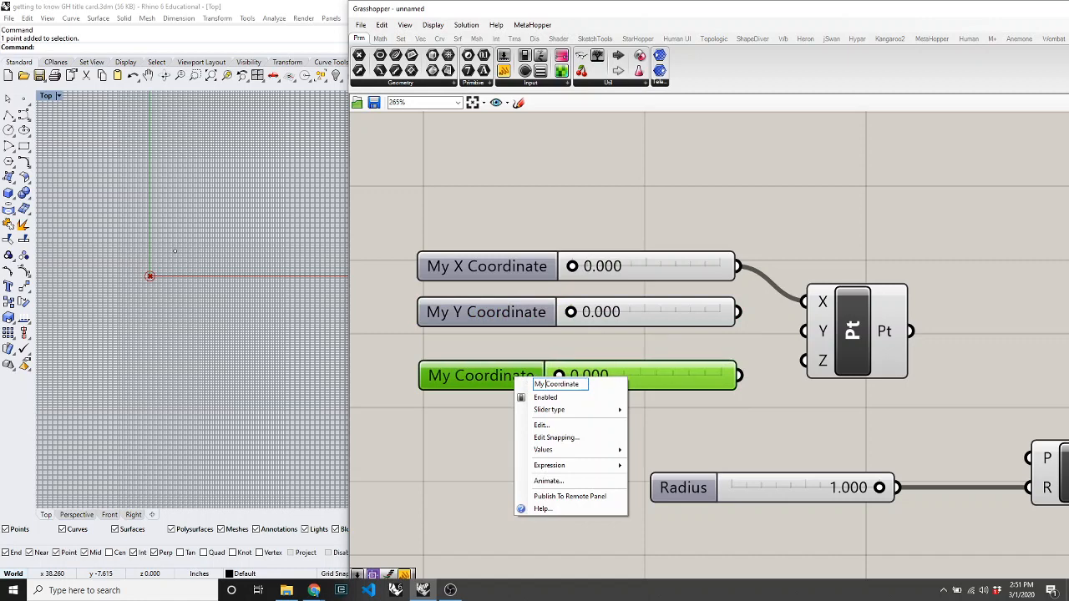
type("Z")
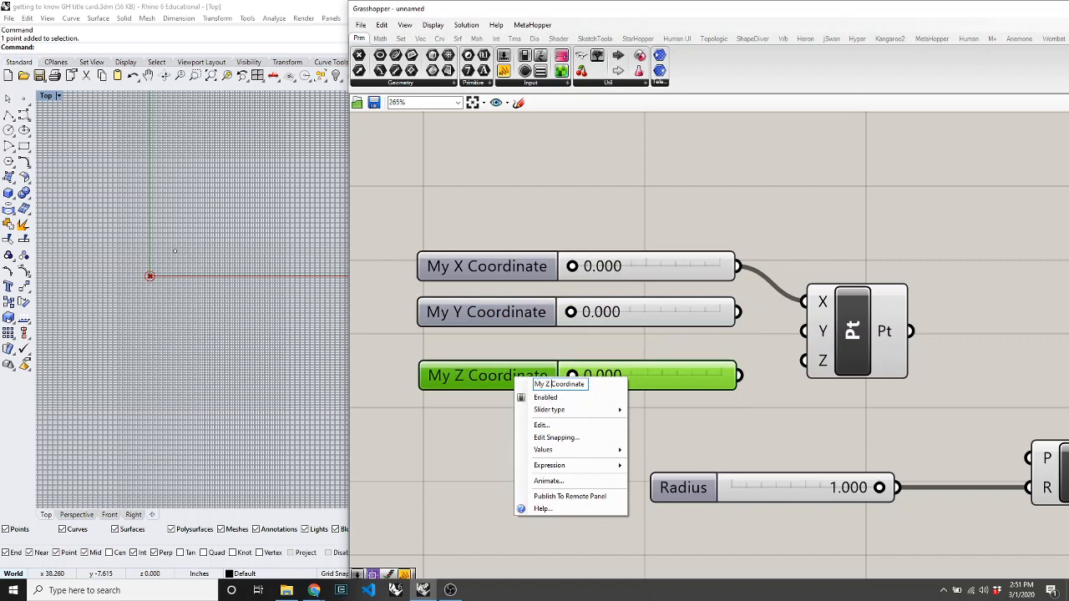
key("Return")
Step: Wire the Y and Z sliders into the matching Construct Point inputs, and set X to 7.694 and Y to 7.319
left_click_drag(738, 311, 802, 332)
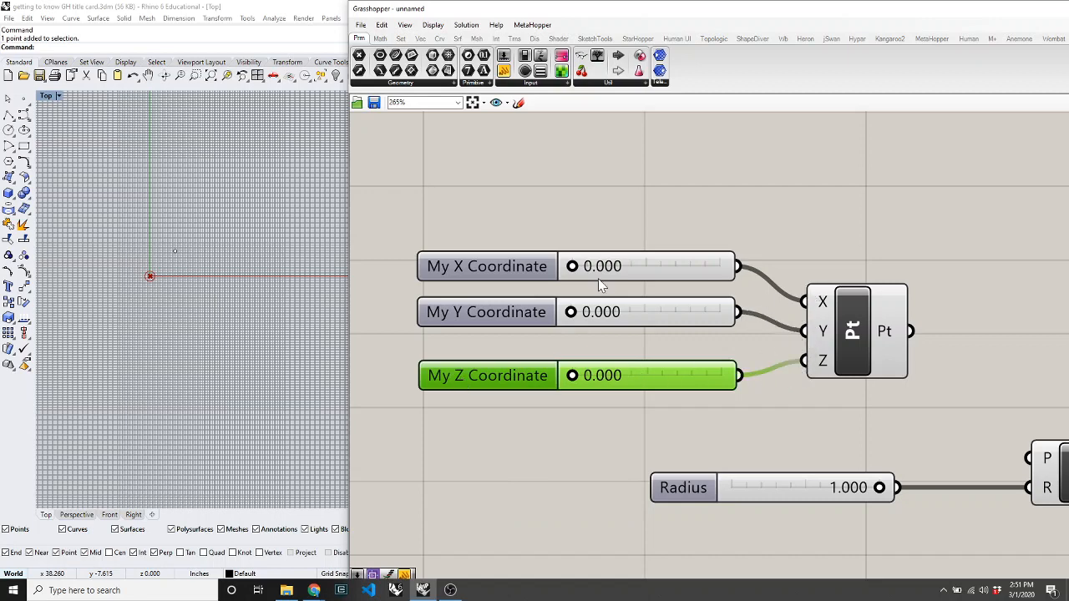
left_click_drag(572, 266, 629, 265)
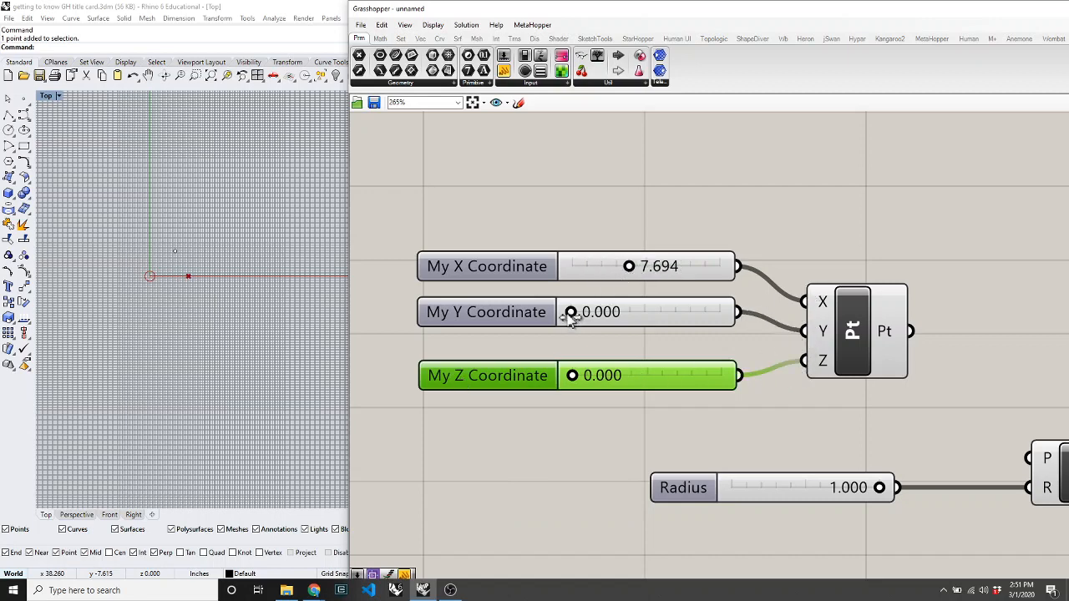
left_click_drag(571, 311, 623, 312)
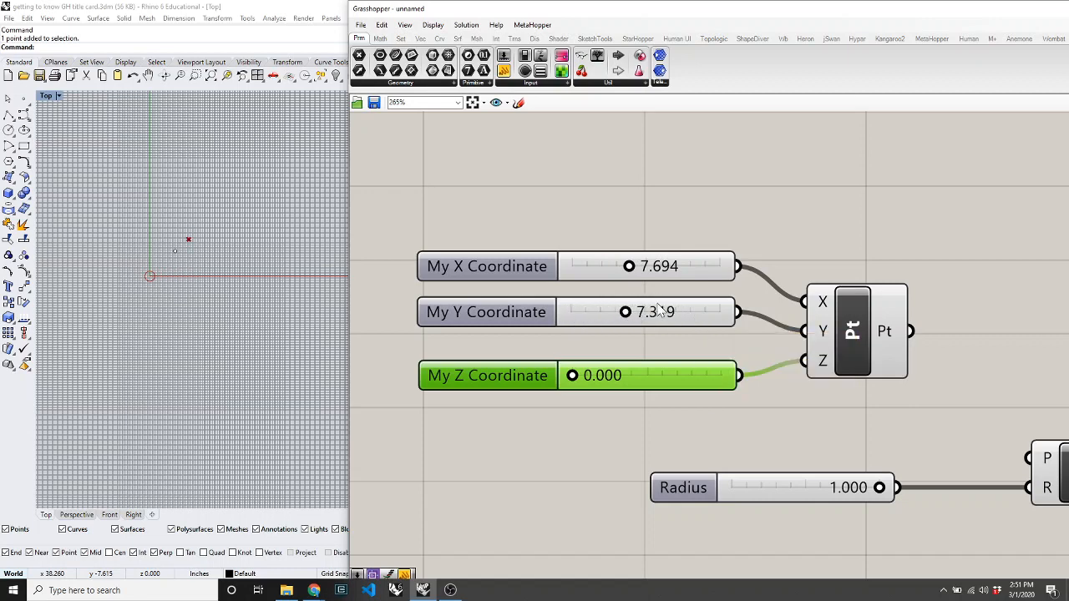
Step: Move the Circle component slightly upward and connect the Construct Point output to its P input
scroll(717, 318, "down", 4)
scroll(717, 318, "up", 2)
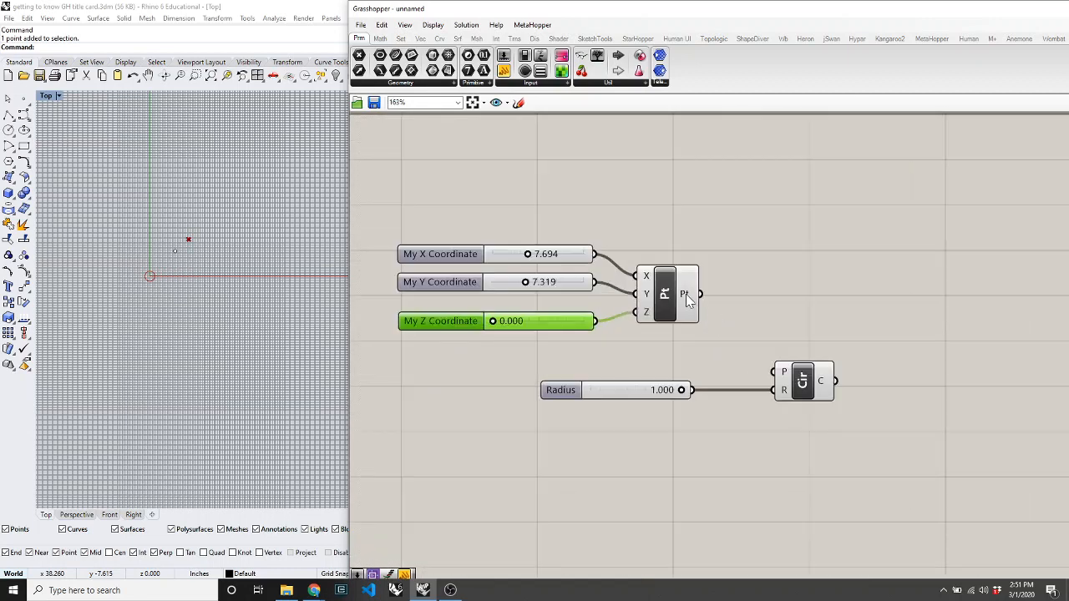
scroll(752, 288, "up", 2)
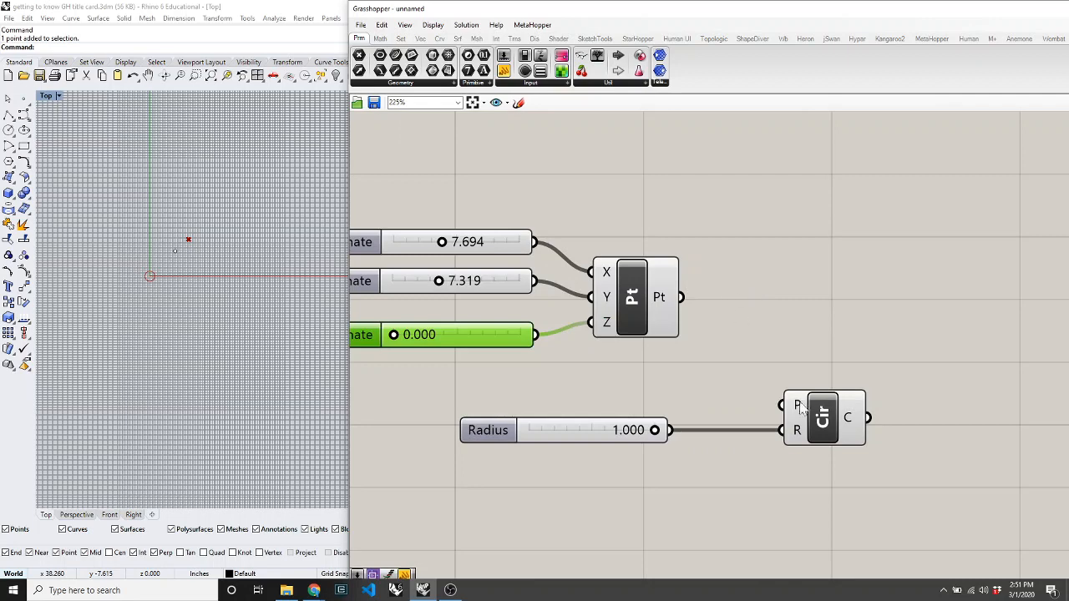
mouse_move(796, 407)
left_click_drag(836, 423, 828, 373)
left_click(668, 280)
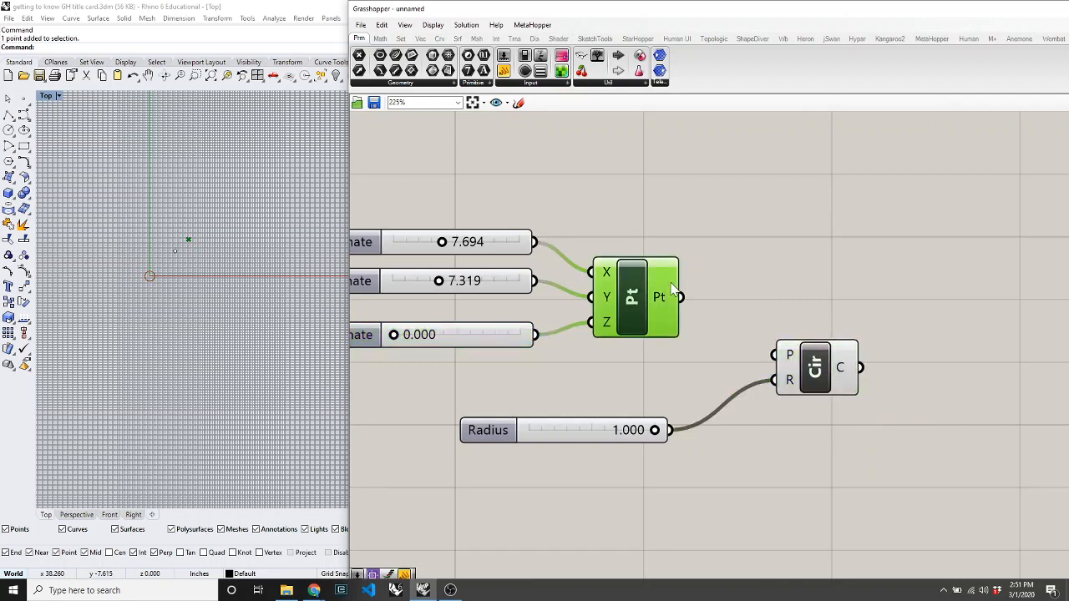
left_click_drag(681, 297, 775, 353)
left_click(795, 454)
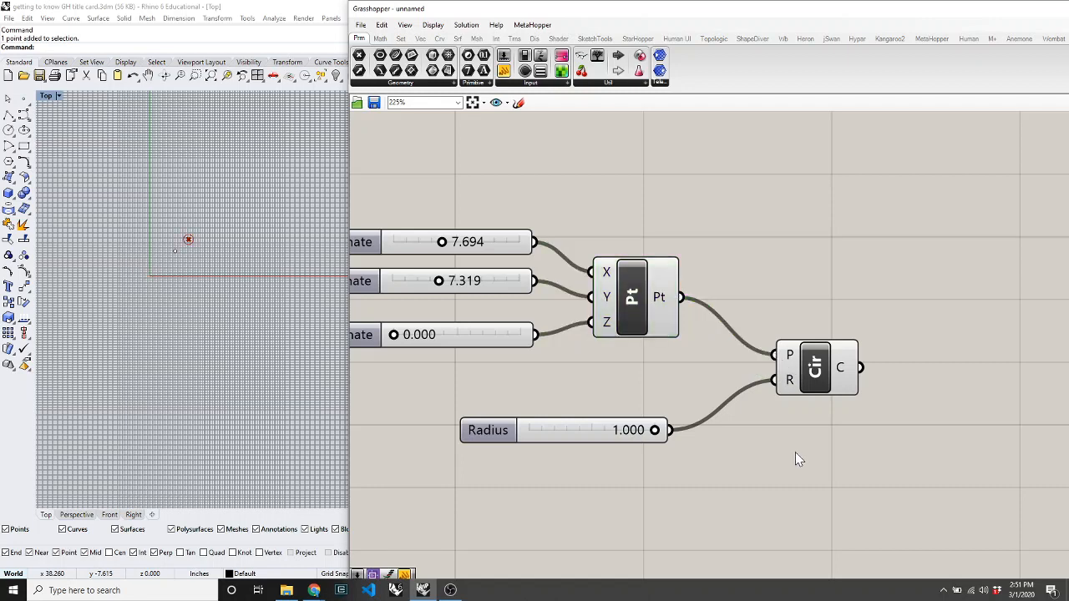
Step: Set the My Y Coordinate slider to 12.183 and try to raise the Radius slider above 1.000
scroll(658, 249, "down", 3)
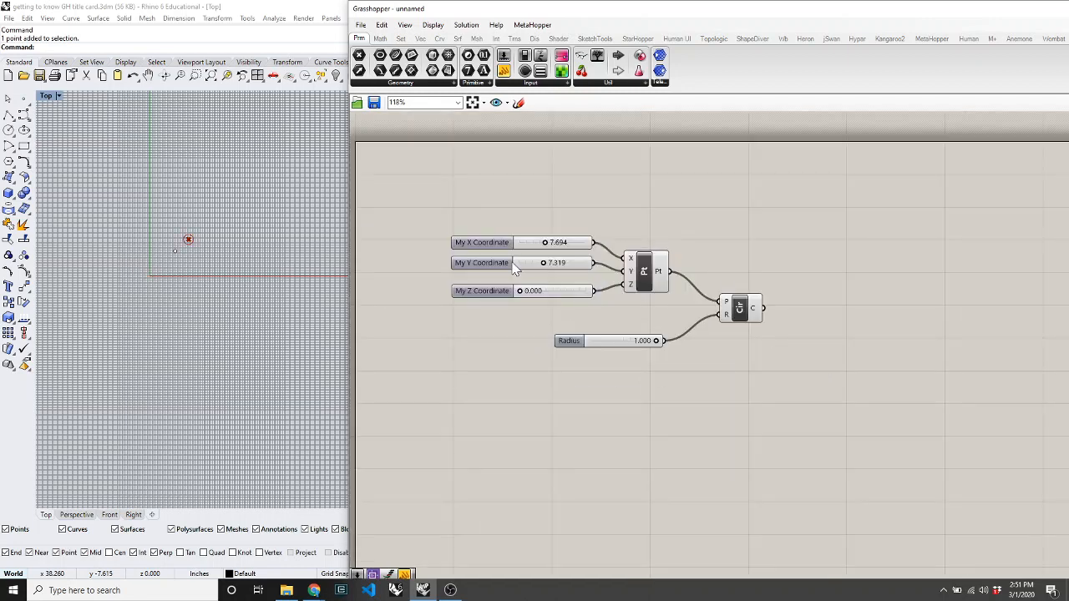
scroll(518, 267, "up", 2)
left_click_drag(552, 264, 577, 263)
left_click_drag(709, 371, 752, 378)
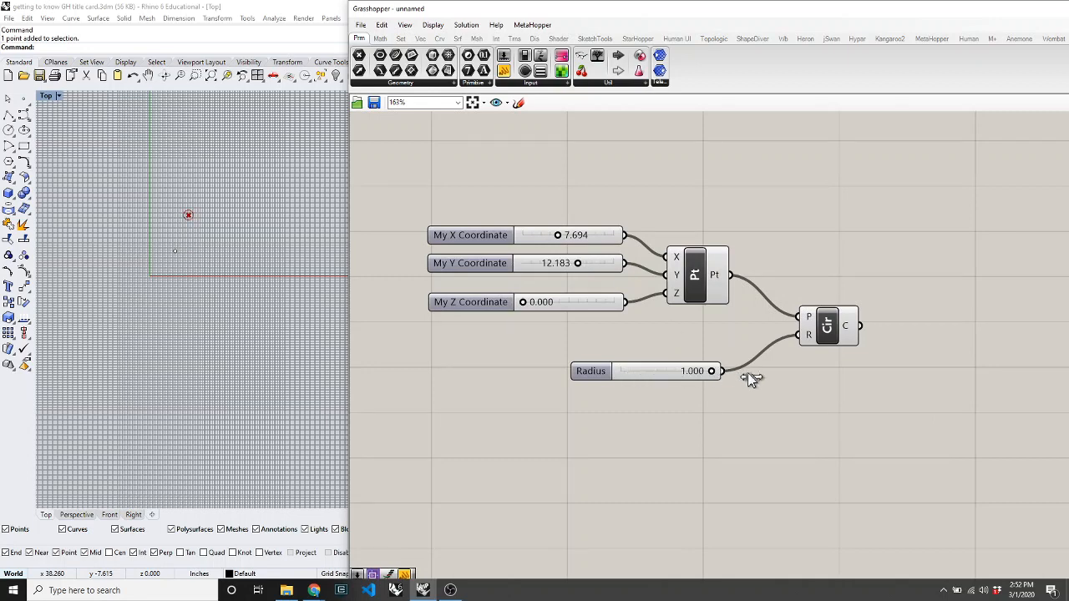
Step: Set the Radius slider's maximum to 100
right_click(692, 374)
left_click(720, 422)
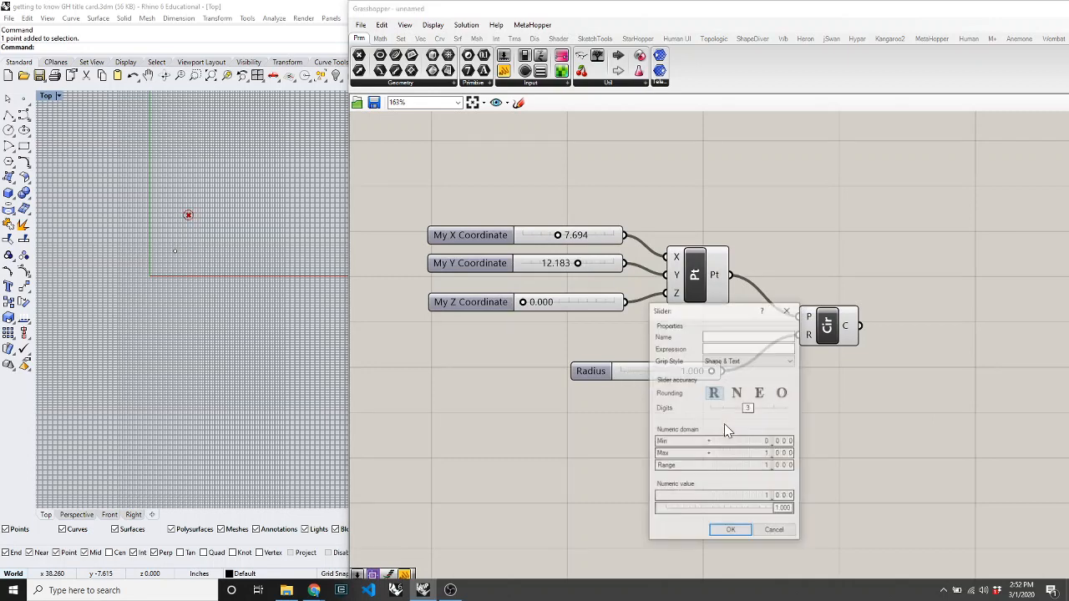
double_click(783, 456)
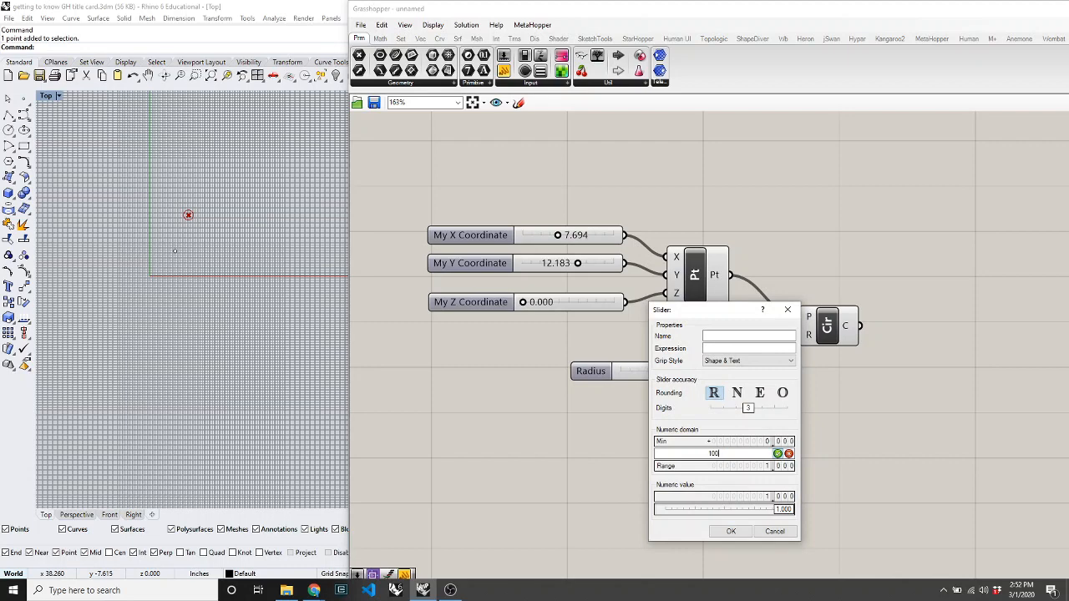
left_click(778, 453)
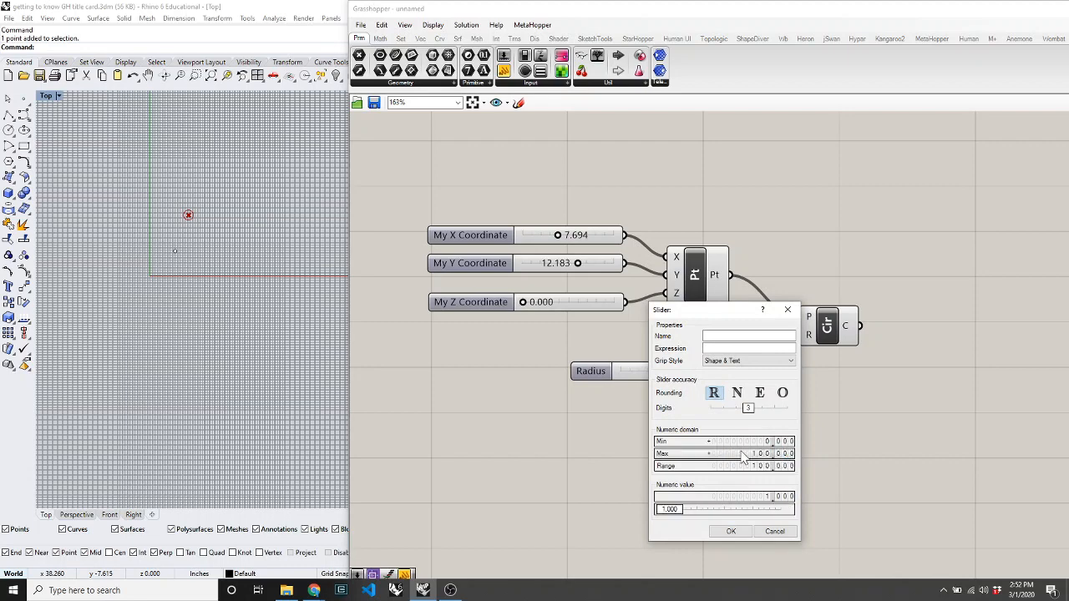
left_click(731, 532)
Step: Set the Radius slider to 7.141 to enlarge the circle
right_click(645, 374)
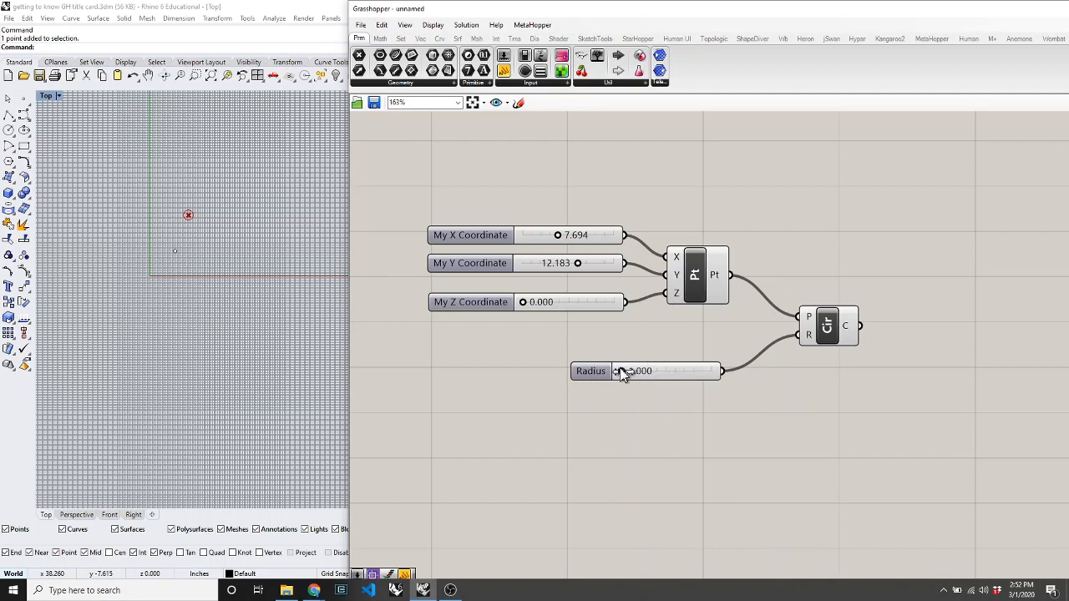
mouse_move(622, 371)
left_mouse_down()
mouse_move(716, 379)
mouse_move(628, 377)
left_mouse_up()
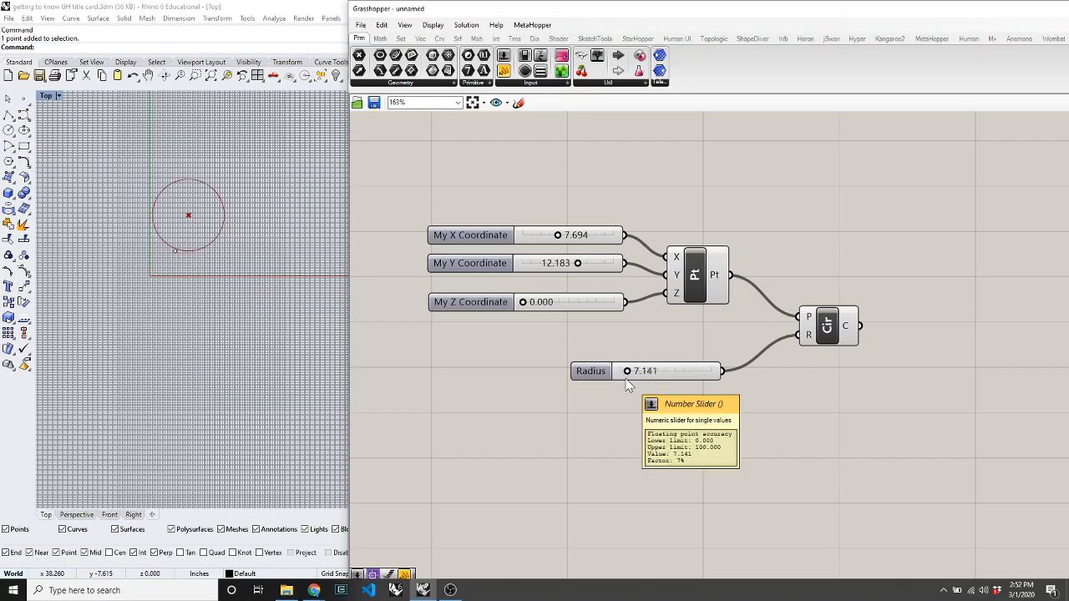
scroll(523, 364, "down", 3)
scroll(582, 357, "up", 2)
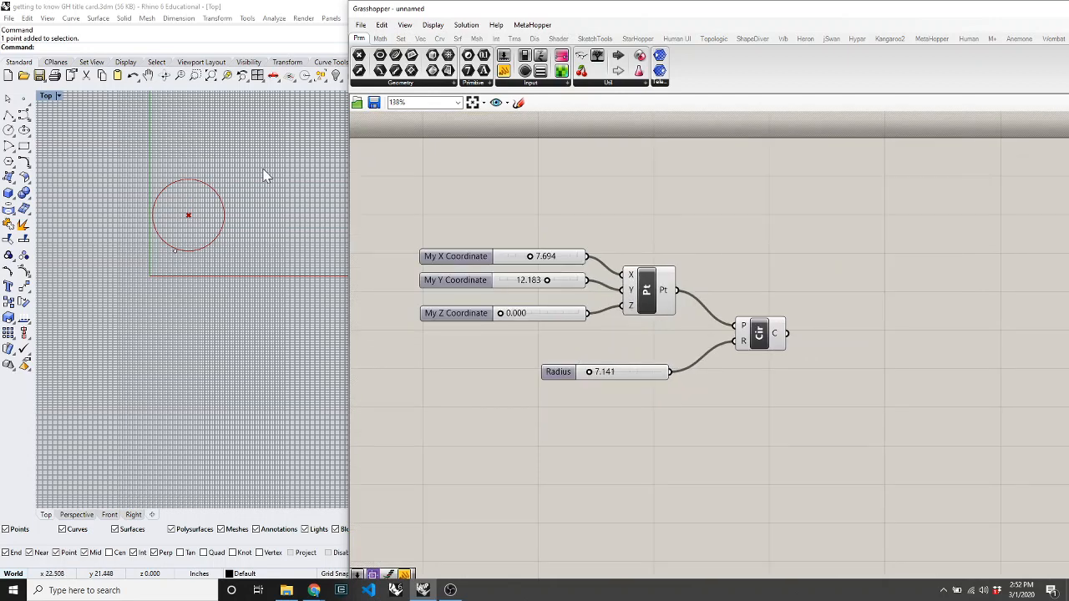
Step: In Rhino's Top viewport, delete the leftover point object near the lower edge of the circle
left_click(188, 217)
left_click(175, 249)
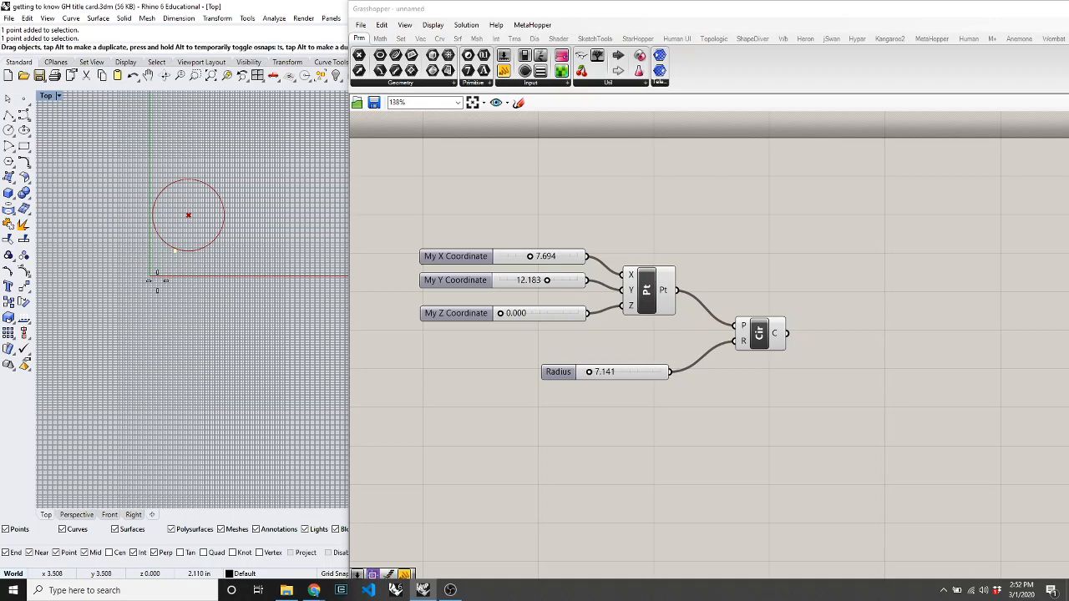
key("Delete")
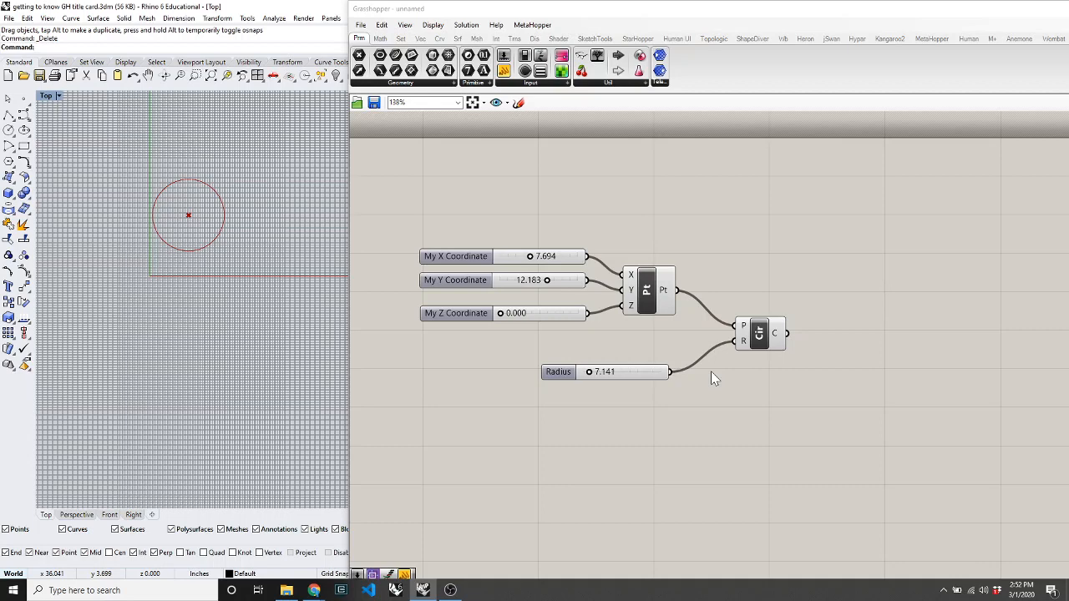
left_click(760, 347)
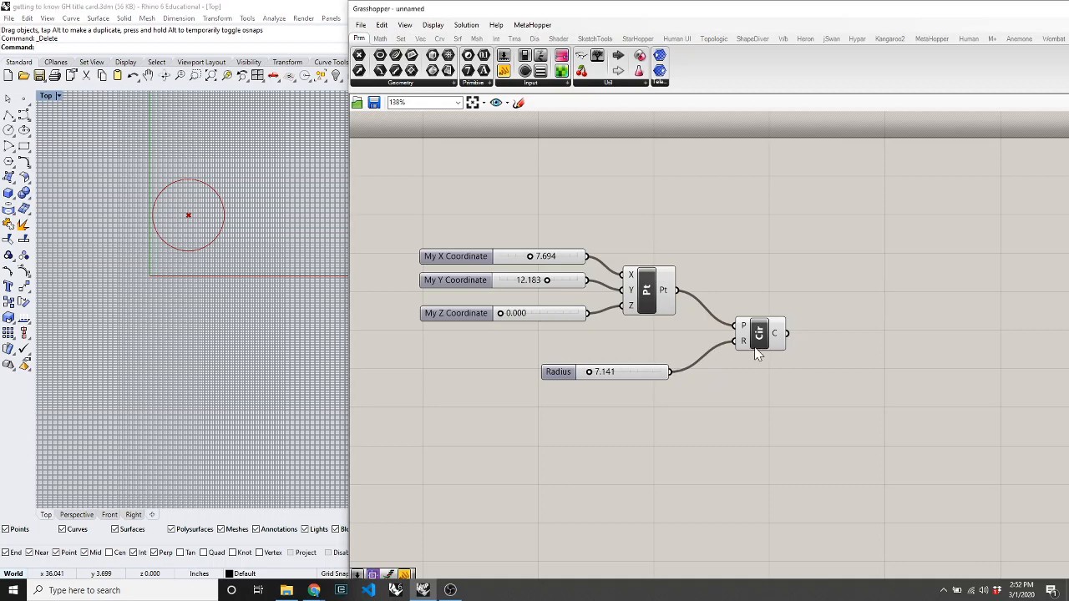
Step: Move the floating Grasshopper window slightly aside so more of Rhino's Top viewport shows beside it
left_click(754, 392)
left_click(281, 261)
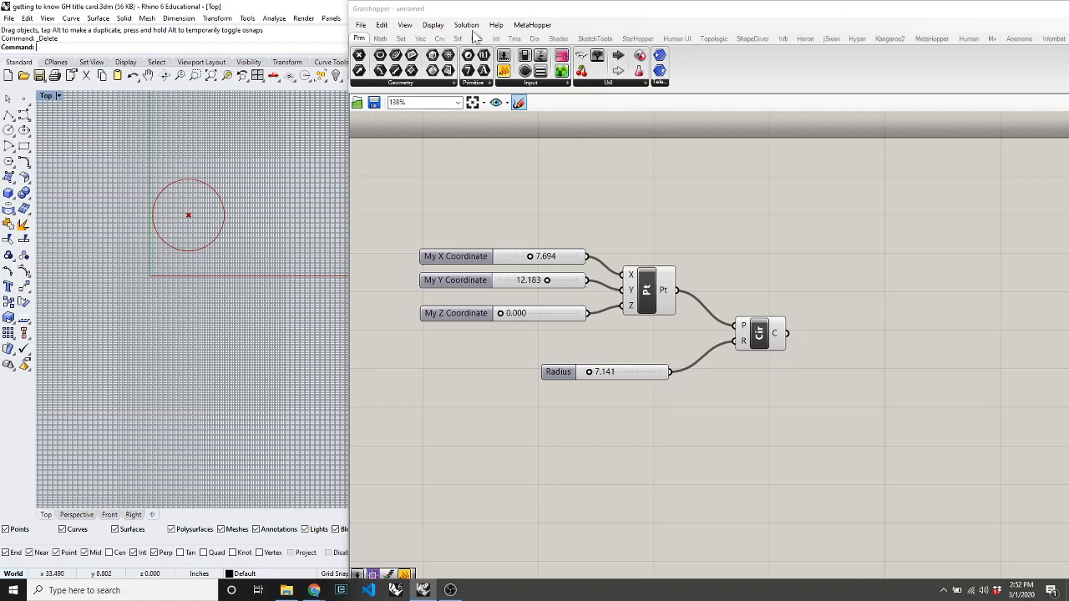
left_click_drag(424, 12, 107, 22)
left_click_drag(25, 18, 381, 24)
Step: Highlight the Circle component's preview and try to select that preview circle directly in Rhino's Top viewport
left_click_drag(836, 299, 773, 401)
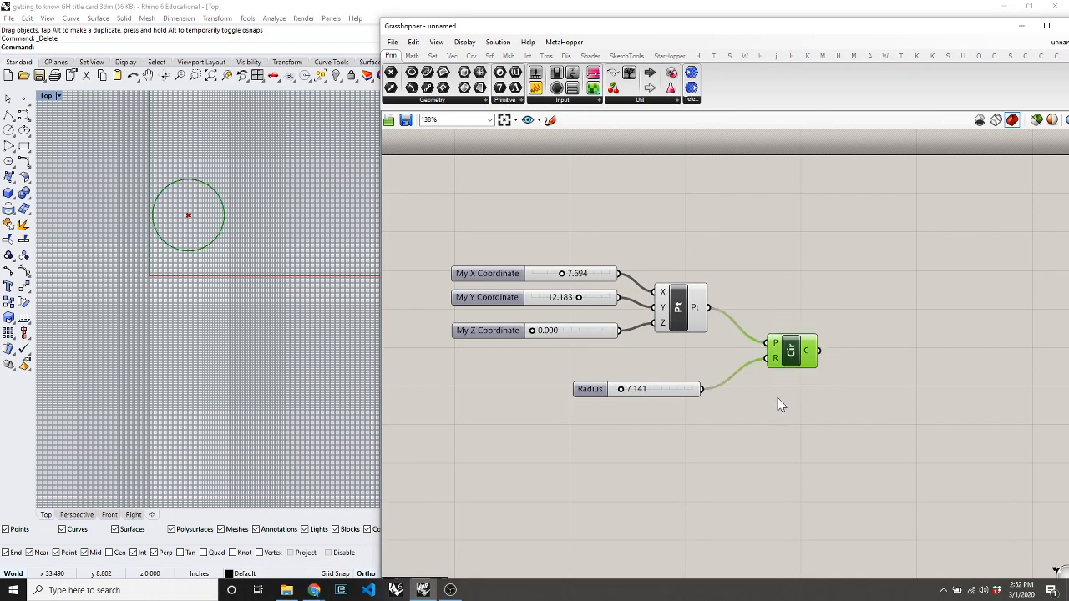
right_click(781, 404)
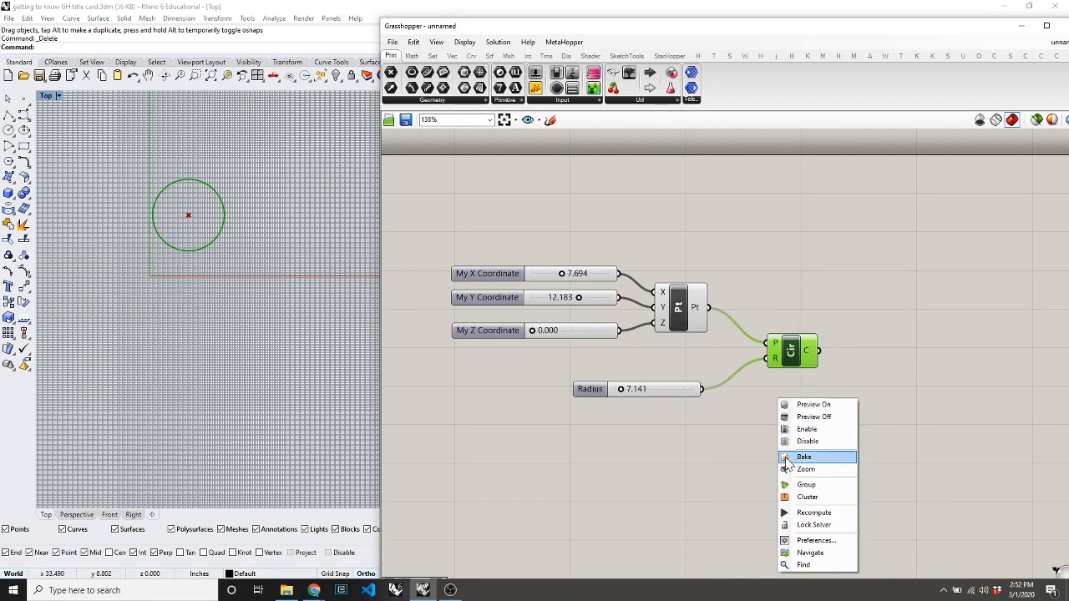
left_click(704, 453)
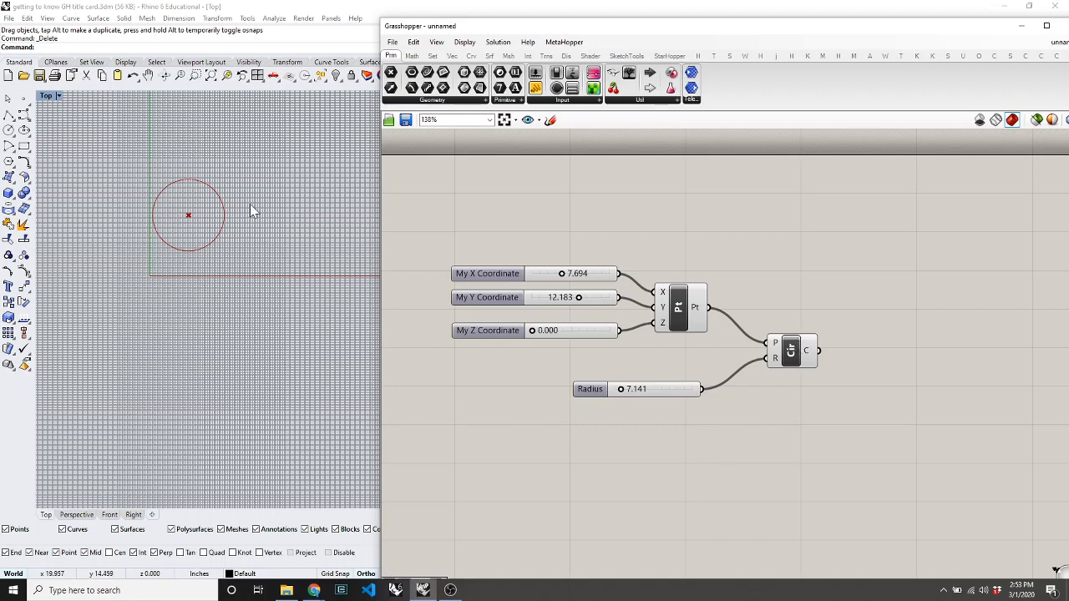
scroll(185, 230, "up", 5)
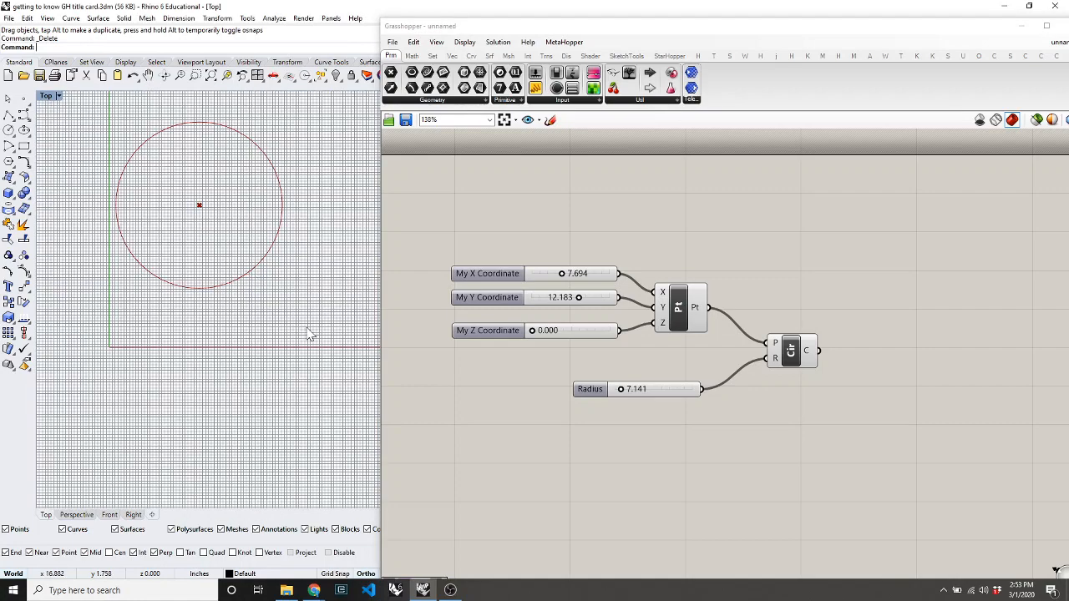
left_click_drag(307, 328, 214, 268)
left_click_drag(791, 351, 789, 337)
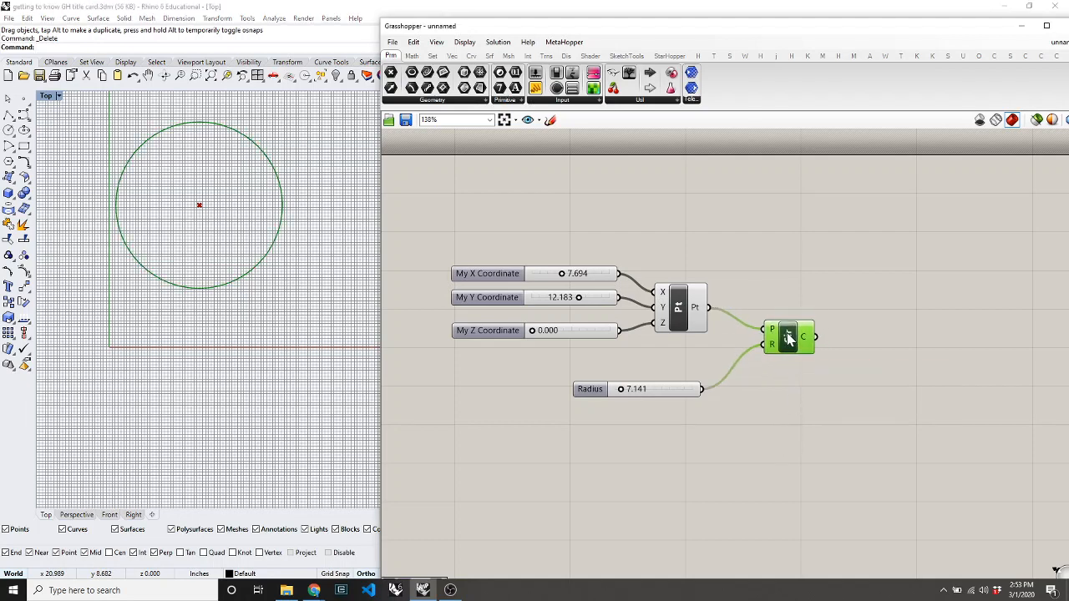
right_click(768, 405)
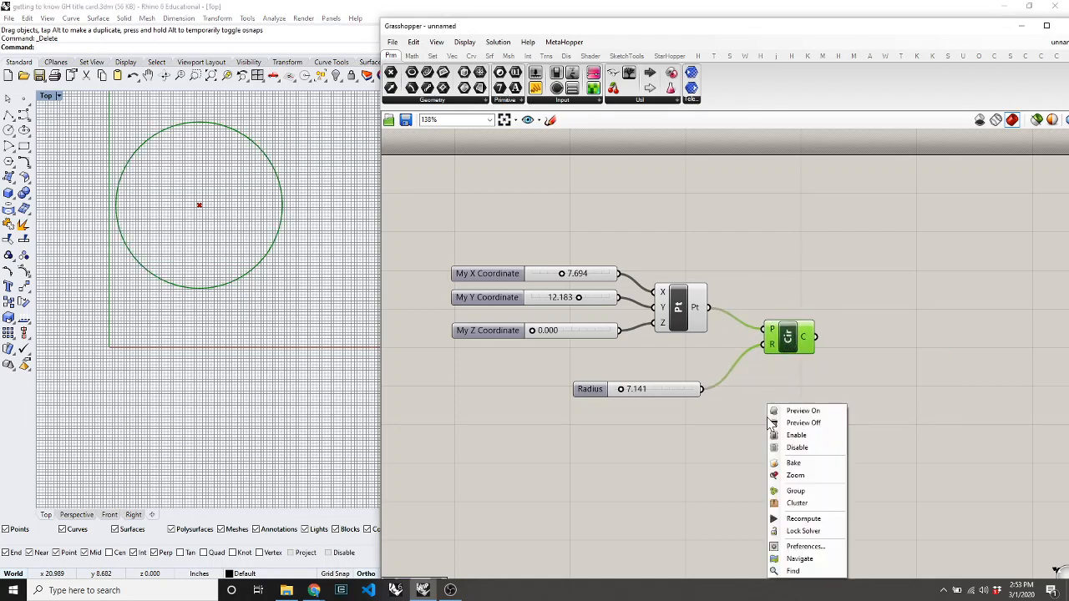
left_click(860, 334)
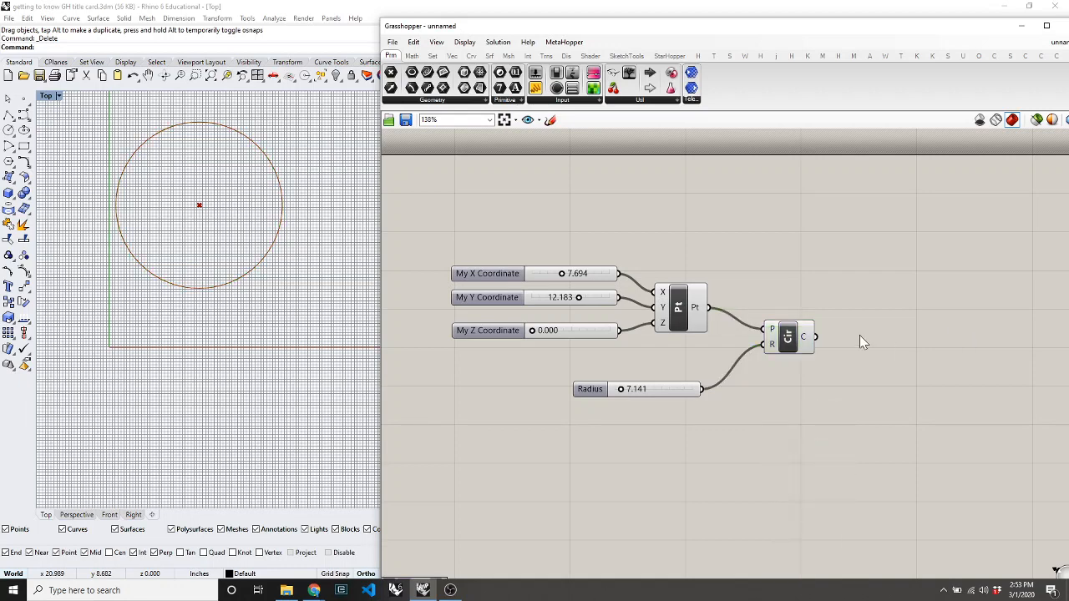
Step: Bake the Circle component's output into Rhino as a real curve
mouse_move(780, 350)
left_mouse_down()
mouse_move(755, 309)
mouse_move(768, 345)
left_mouse_up()
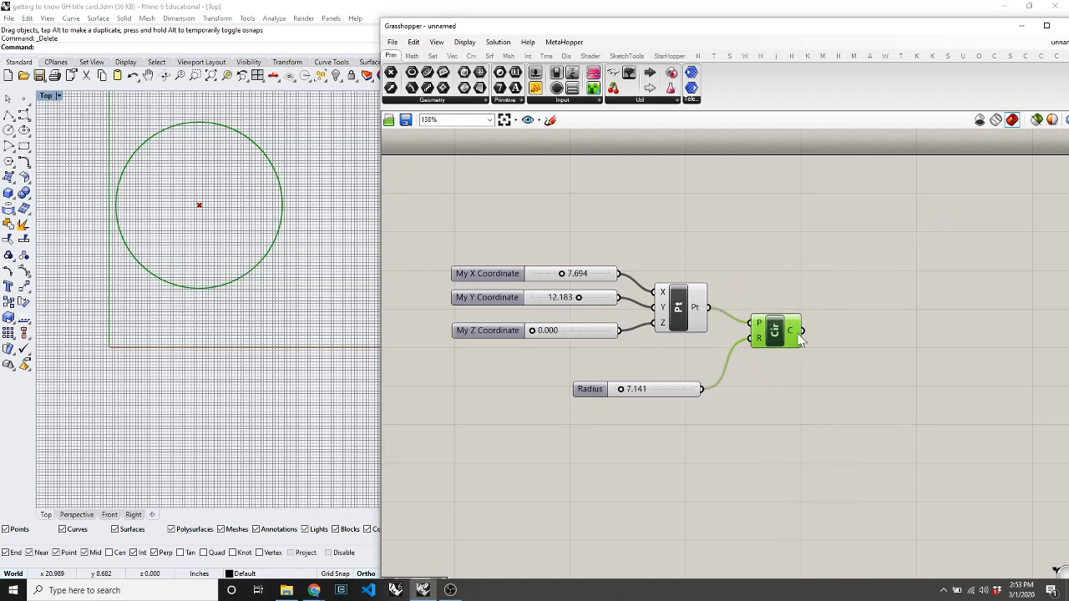
right_click(815, 387)
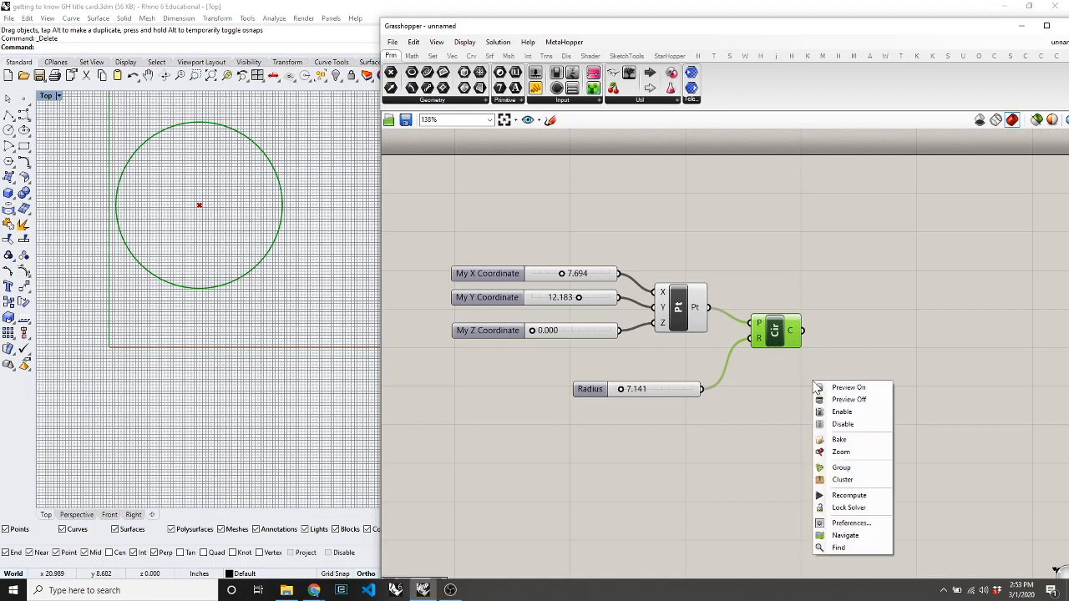
left_click(838, 440)
left_click(829, 448)
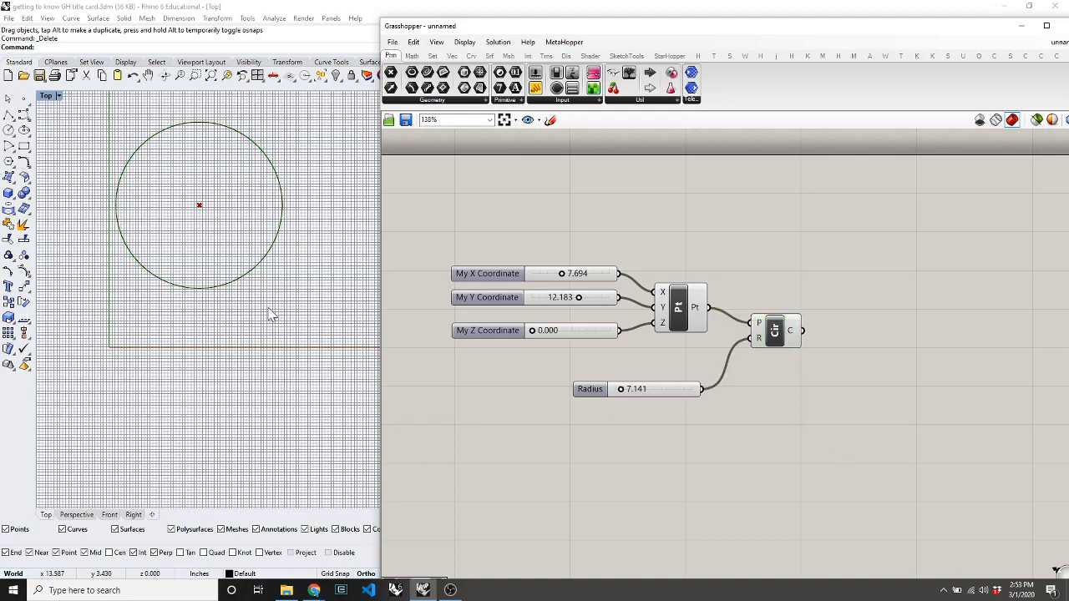
Step: Select the baked circle in Rhino's Top viewport to inspect it, and clear the selection
left_click_drag(264, 299, 209, 266)
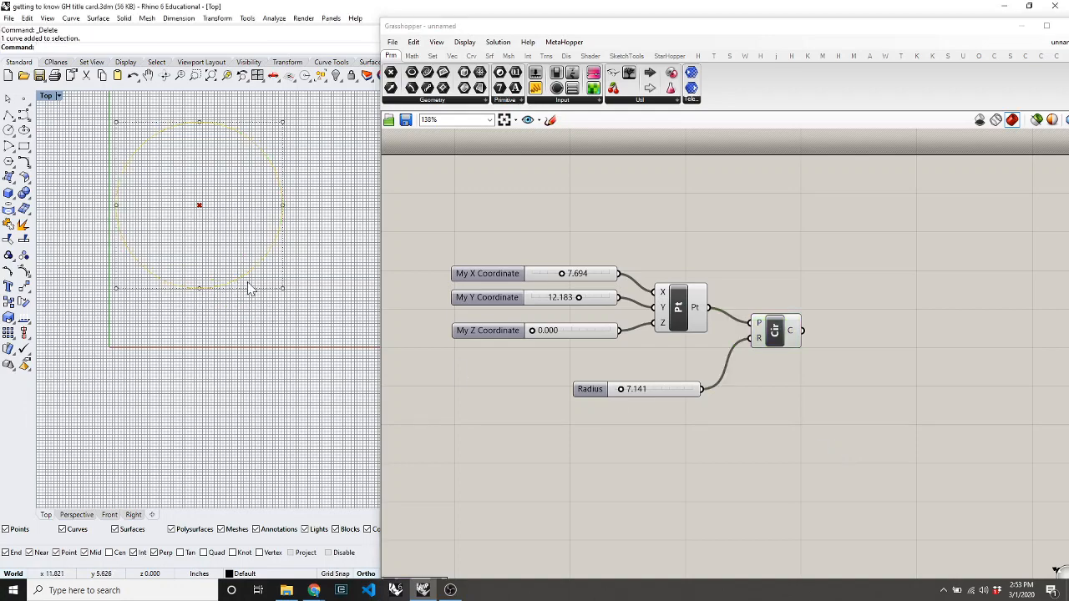
scroll(195, 276, "down", 4)
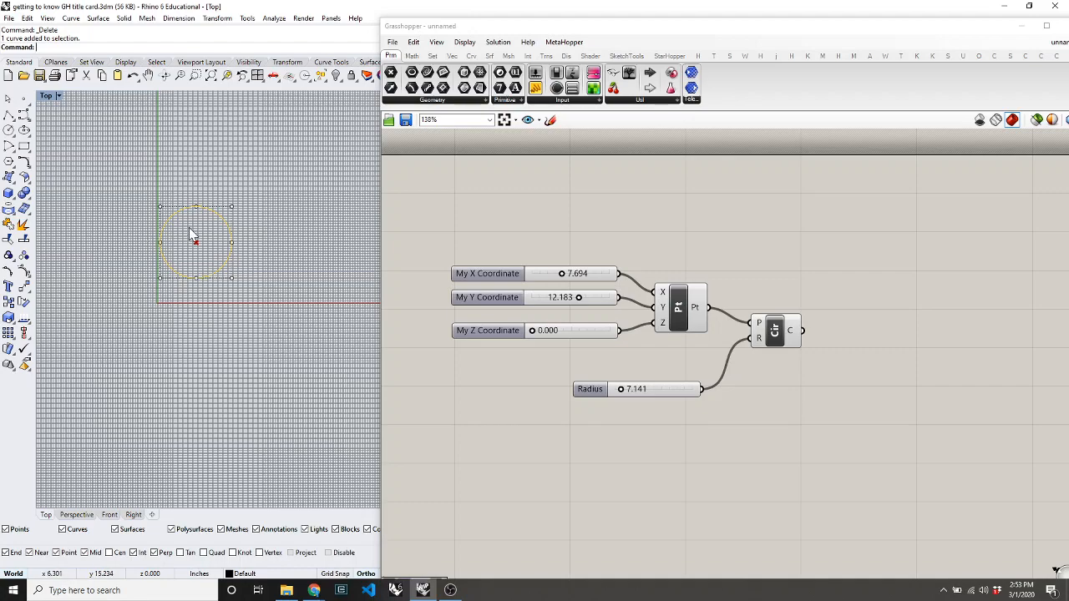
scroll(189, 227, "up", 6)
left_click(261, 385)
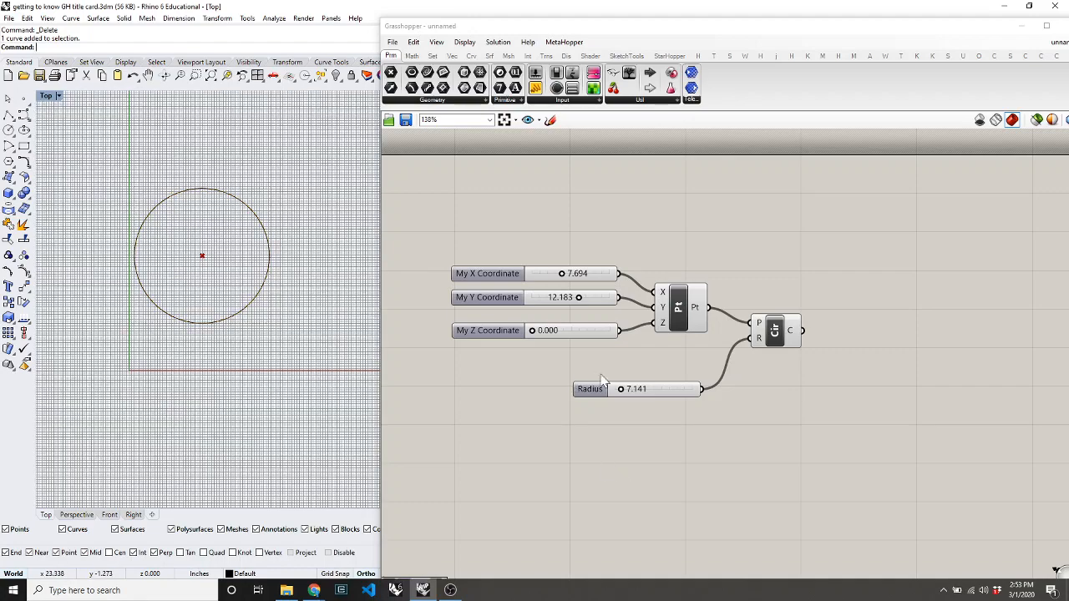
Step: Set the Radius slider to 4.878 and the My Y Coordinate slider to 7.179, and check the baked circle in Rhino by selecting it
scroll(634, 365, "up", 4)
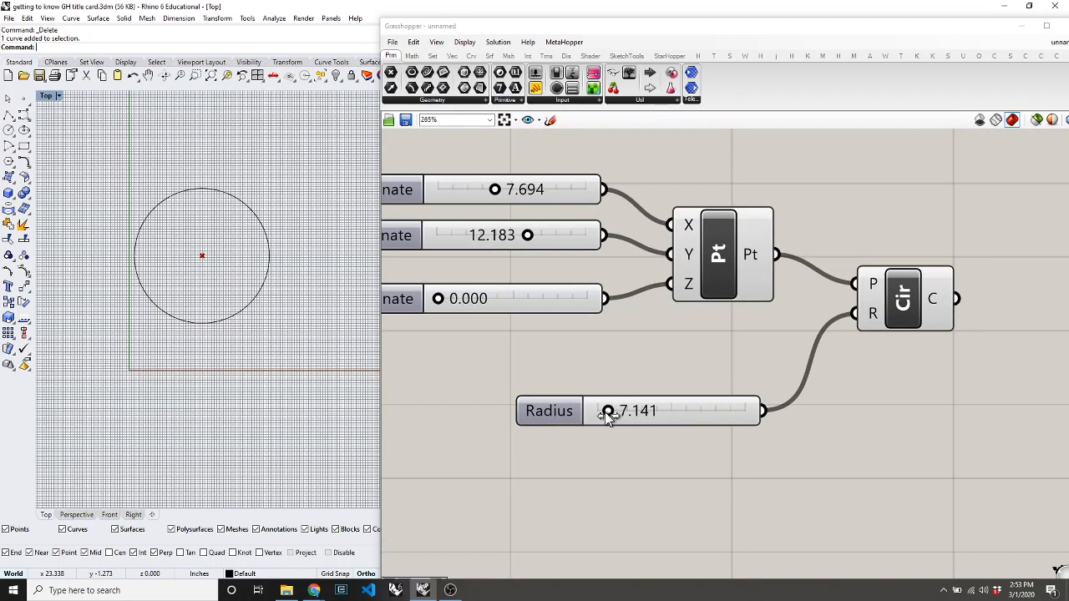
left_click_drag(608, 410, 613, 411)
left_click_drag(529, 237, 491, 253)
left_click(253, 292)
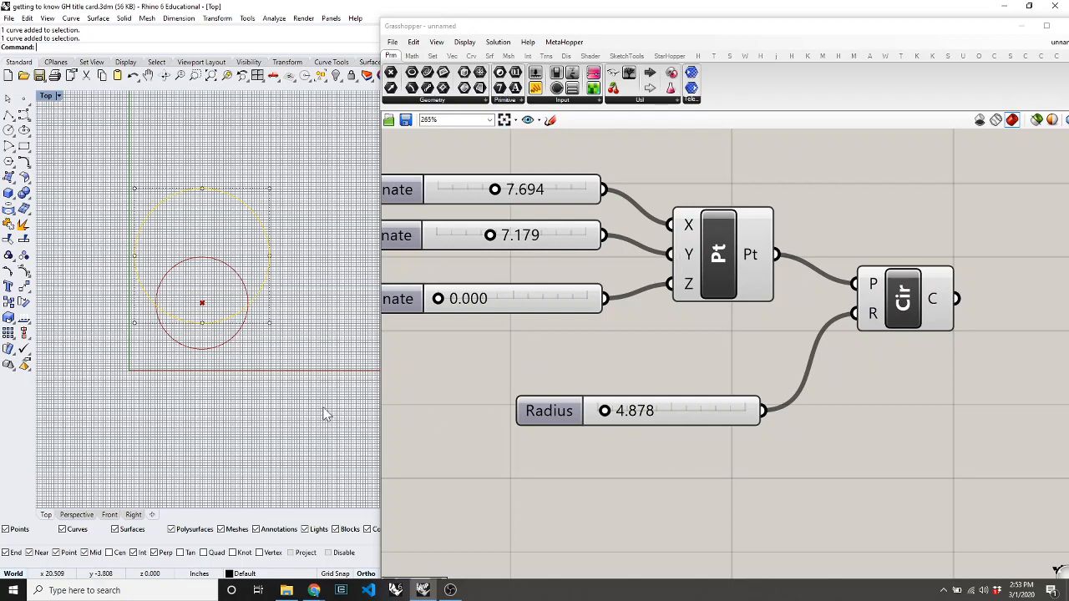
left_click(283, 426)
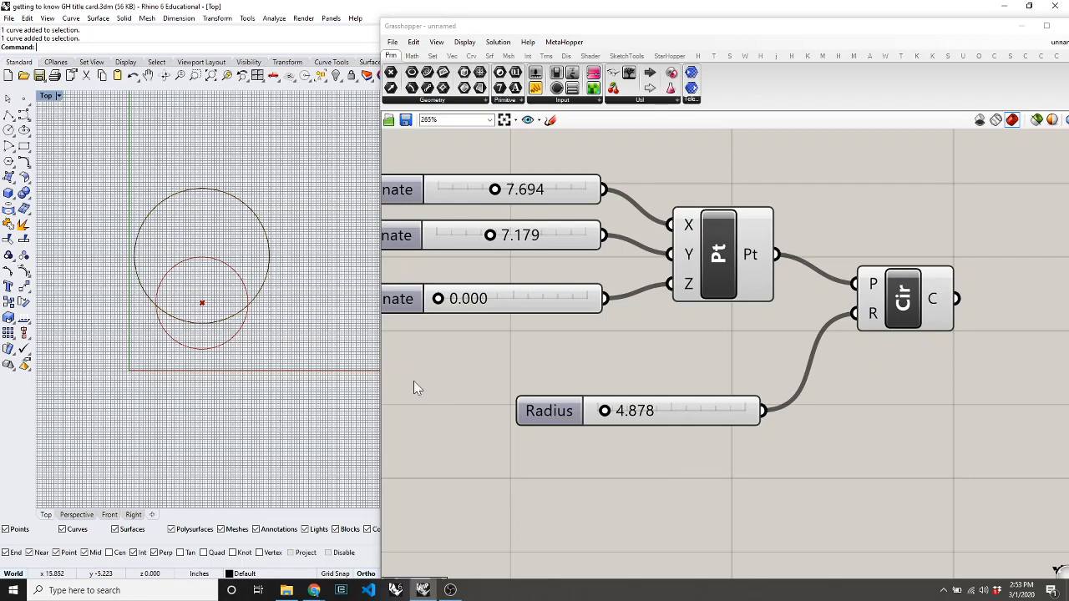
Step: Bake the smaller, lowered circle from the Circle component as a second Rhino curve
left_click(919, 313)
right_click(871, 360)
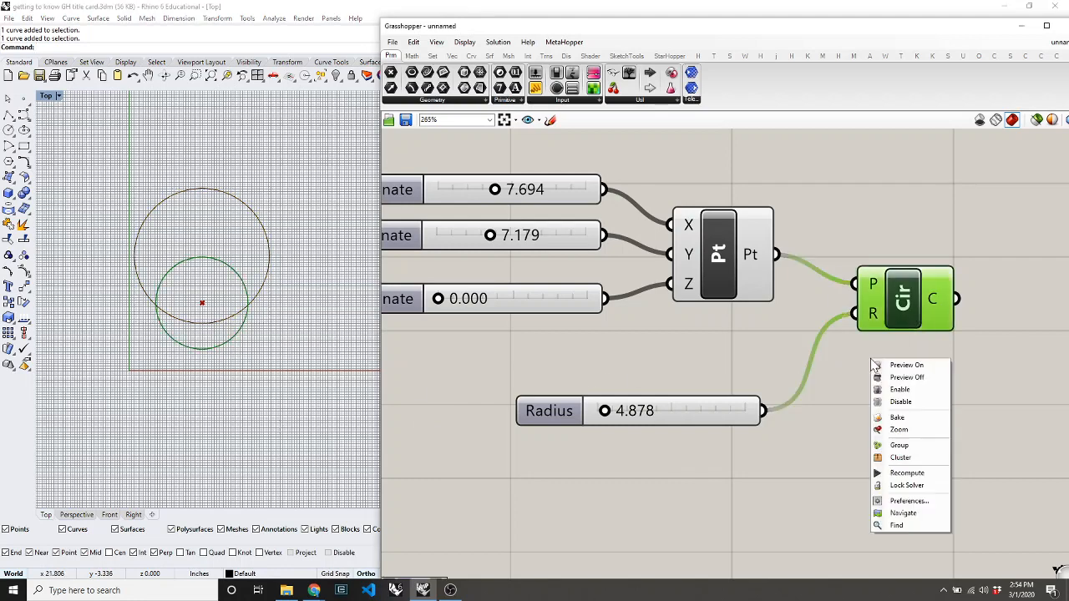
left_click(898, 418)
Step: Set the My Y Coordinate slider to 4.117 and the Radius slider to 4.124
left_click(619, 408)
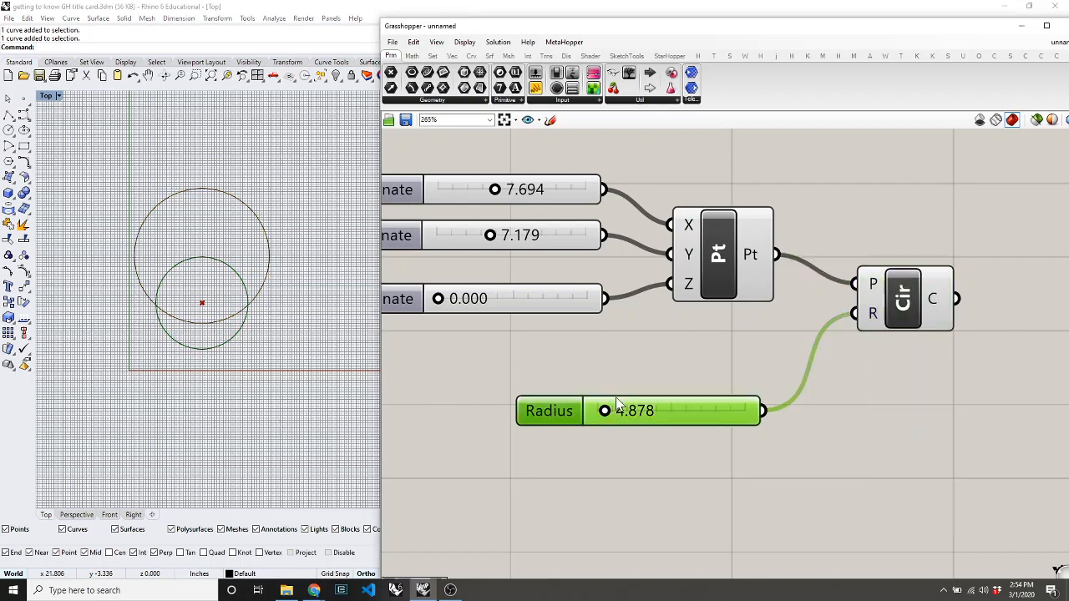
left_click(612, 353)
left_click_drag(491, 234, 467, 236)
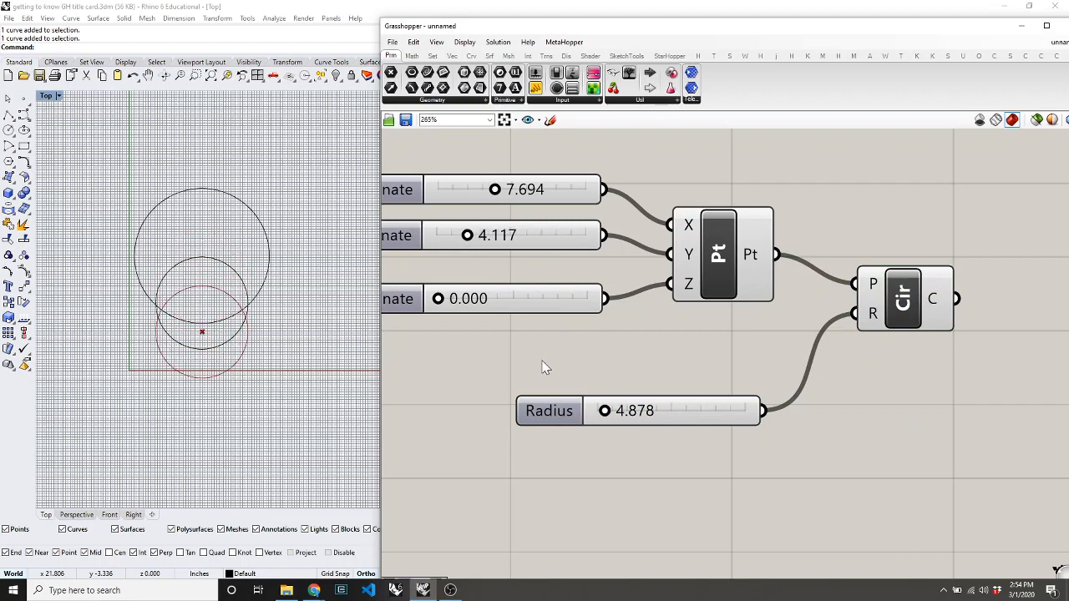
left_click_drag(605, 411, 603, 412)
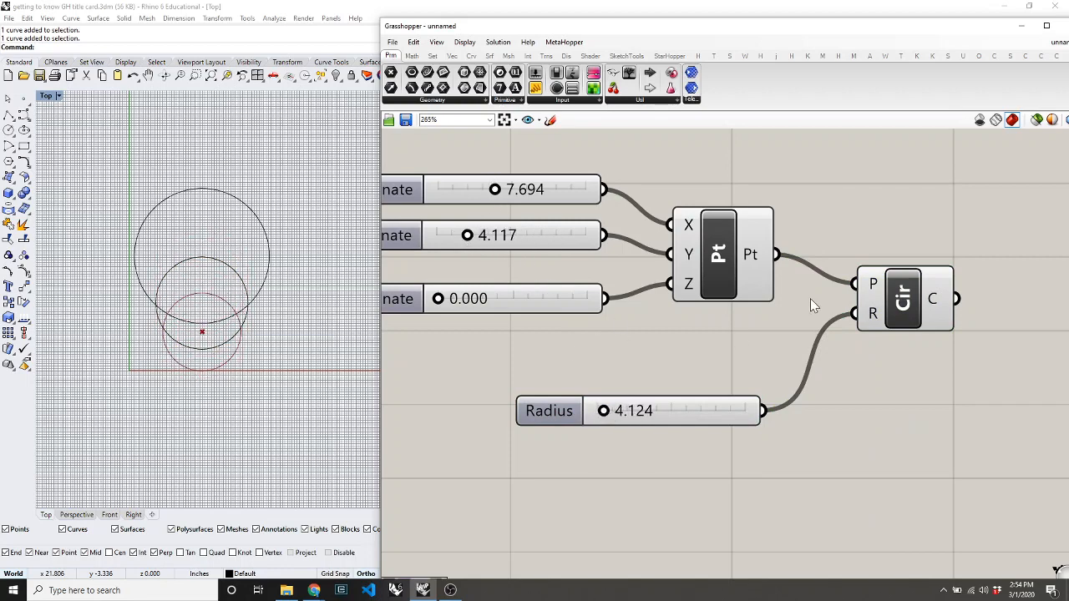
Step: Bake the Circle component's current circle as a third Rhino curve
left_click(876, 310)
right_click(881, 370)
left_click(902, 425)
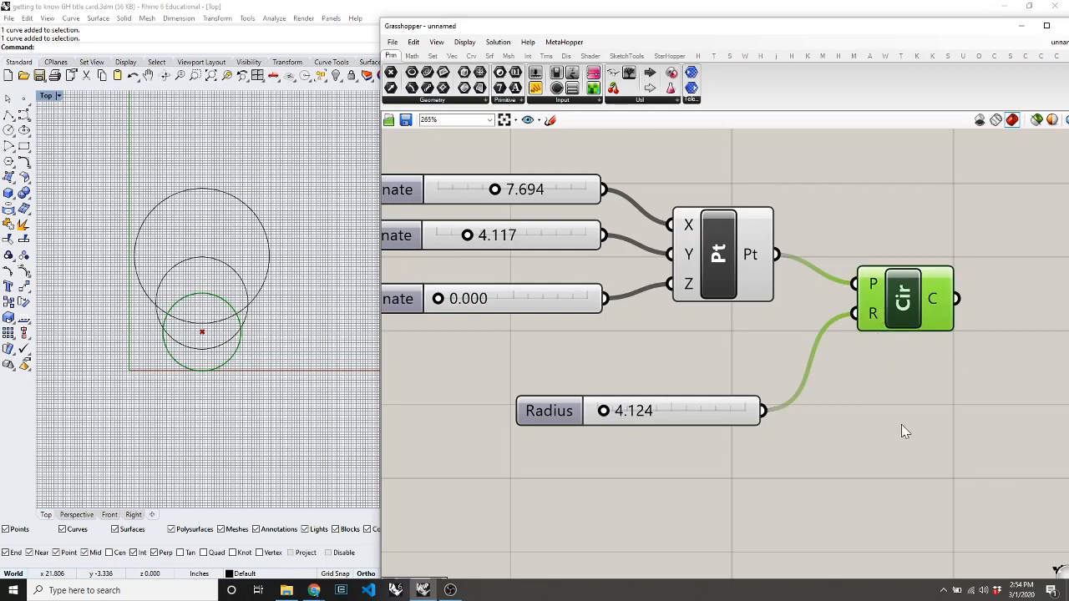
left_click(704, 454)
Step: Delete all three baked circles from Rhino's Top viewport, leaving only the Grasshopper preview
left_click_drag(226, 361, 227, 231)
key("Delete")
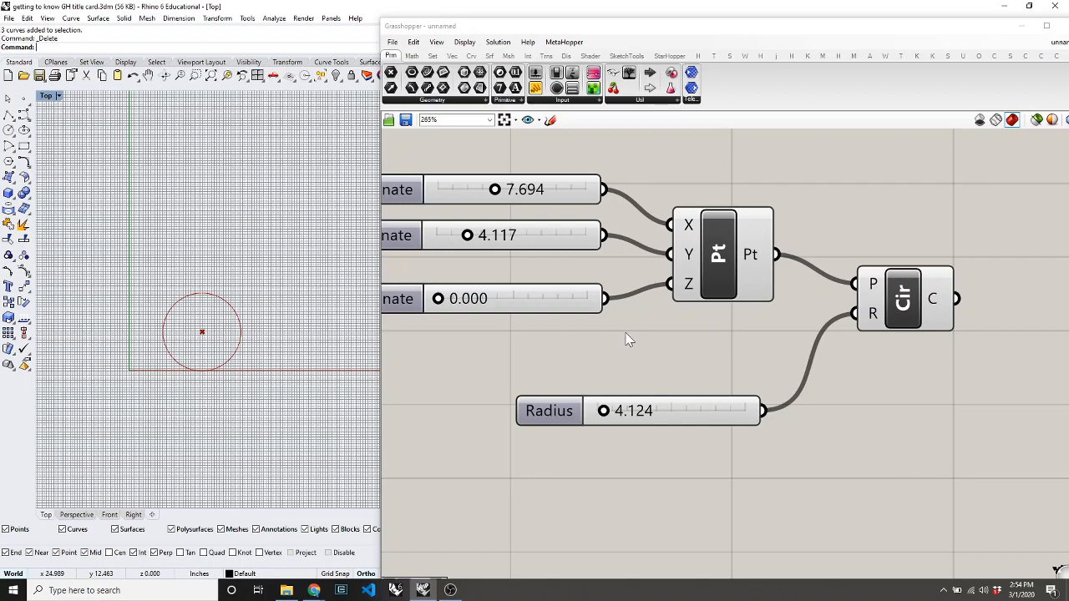
Step: Select the Circle and Construct Point components in turn to examine which preview geometry each one highlights in Rhino
left_click(895, 304)
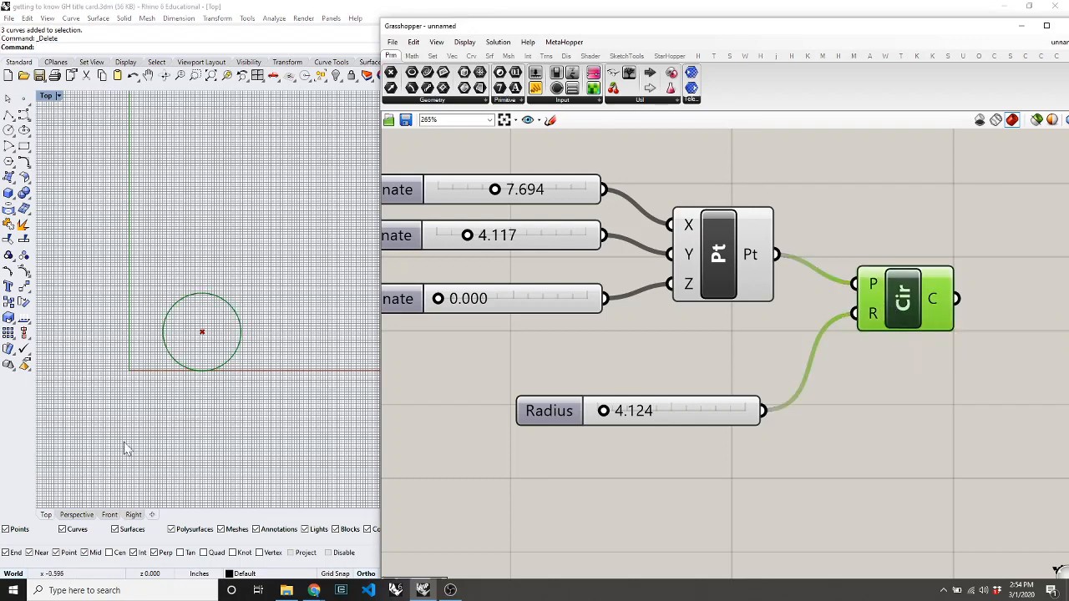
scroll(188, 355, "up", 5)
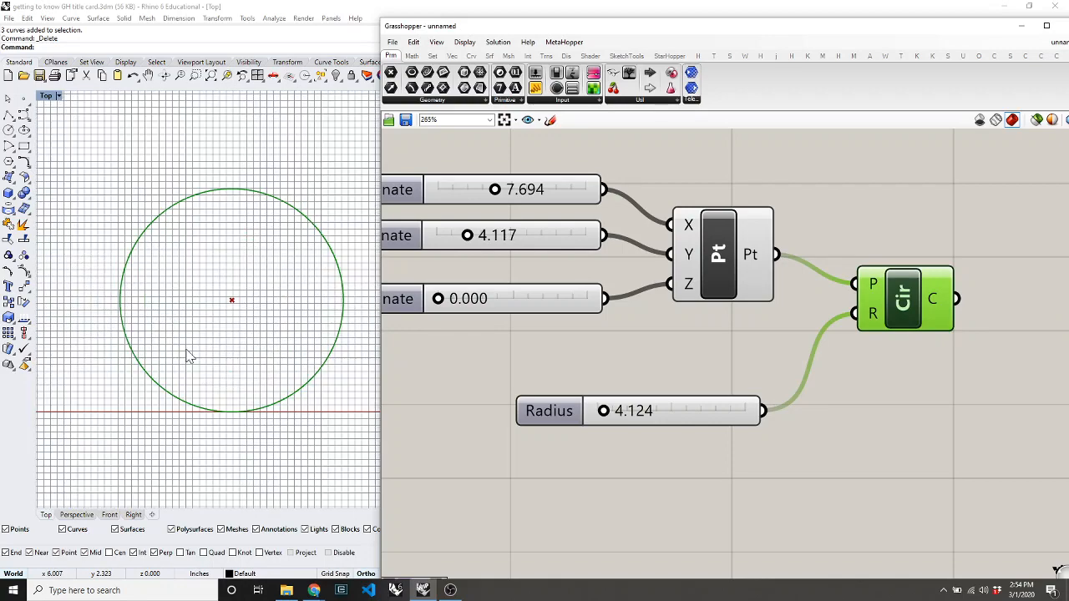
left_click(937, 426)
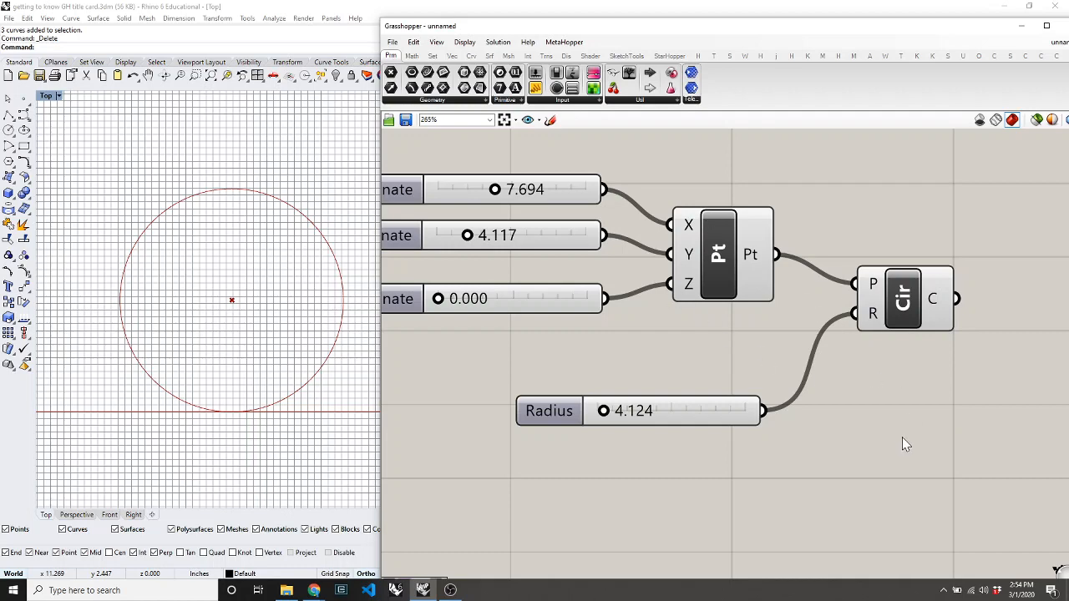
left_click(720, 267)
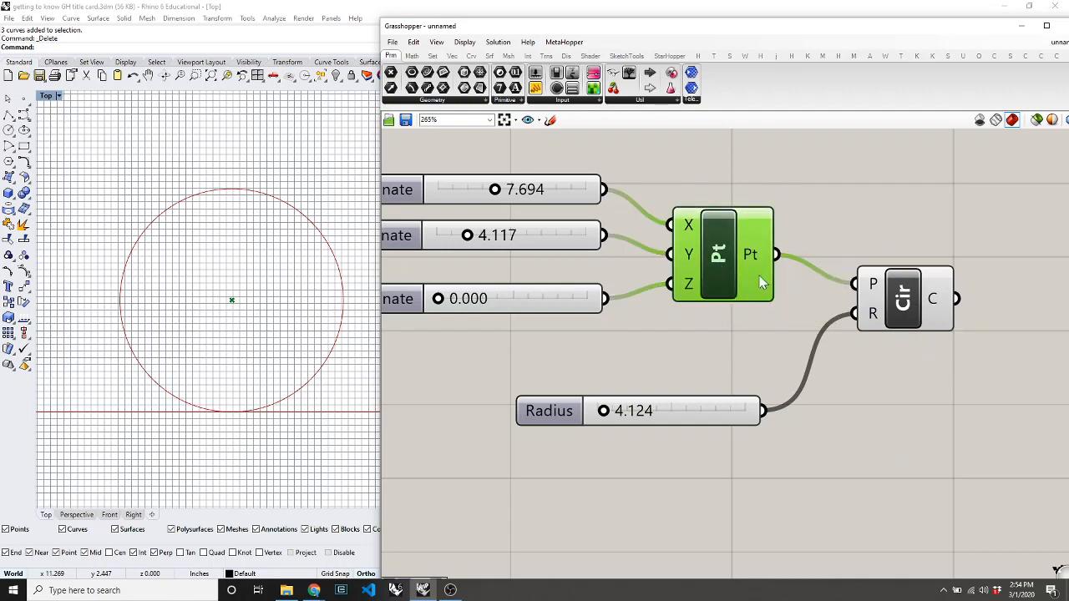
left_click(754, 328)
left_click(743, 291)
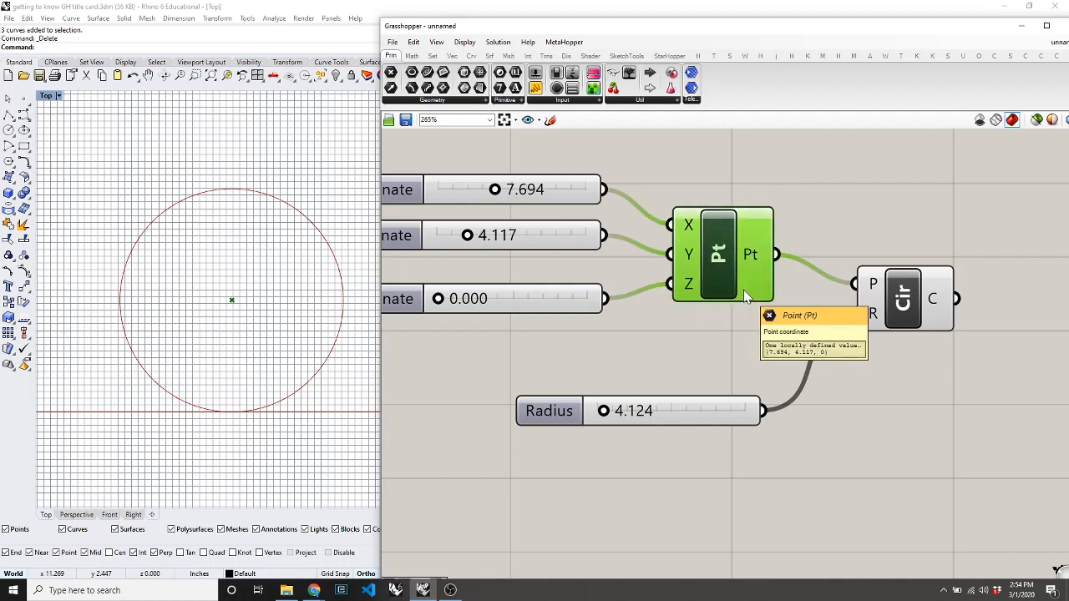
left_click(899, 308)
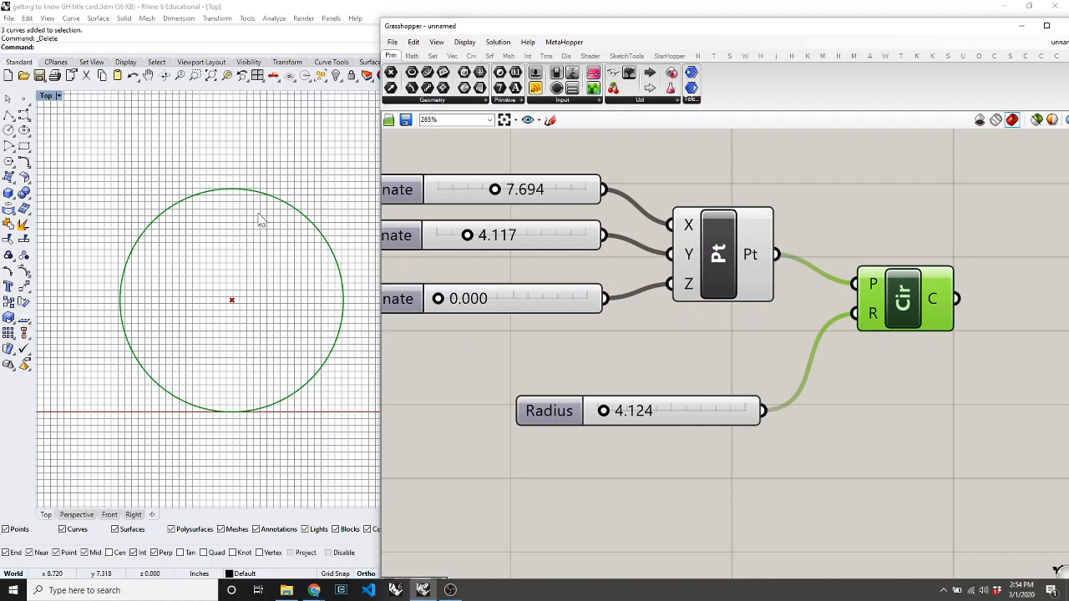
left_click(824, 505)
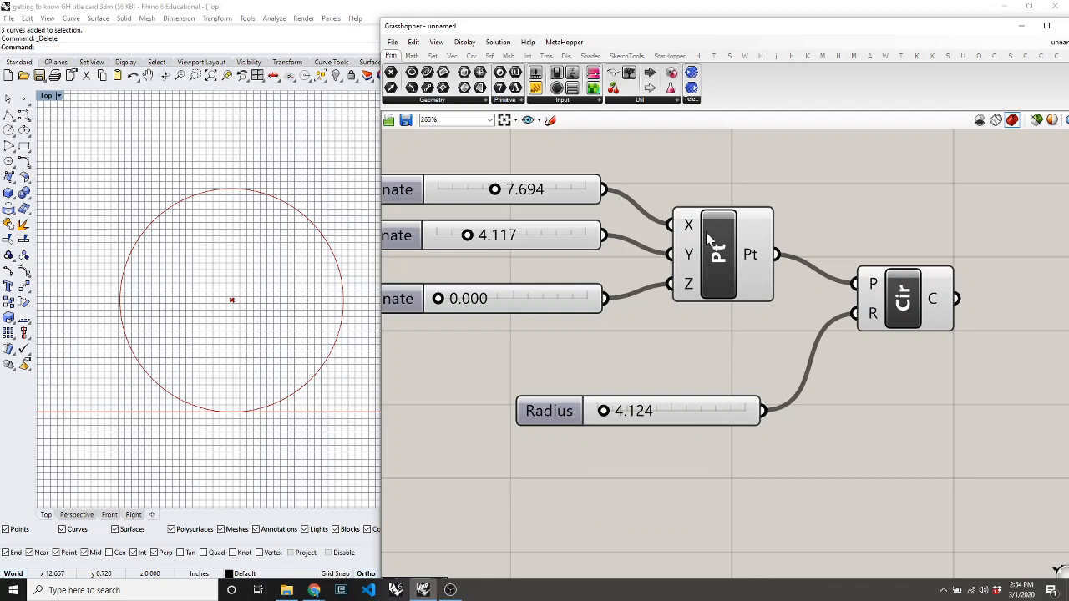
Step: Move the Construct Point component closer to the coordinate sliders and the Circle component slightly farther away from it
left_click_drag(749, 262, 721, 243)
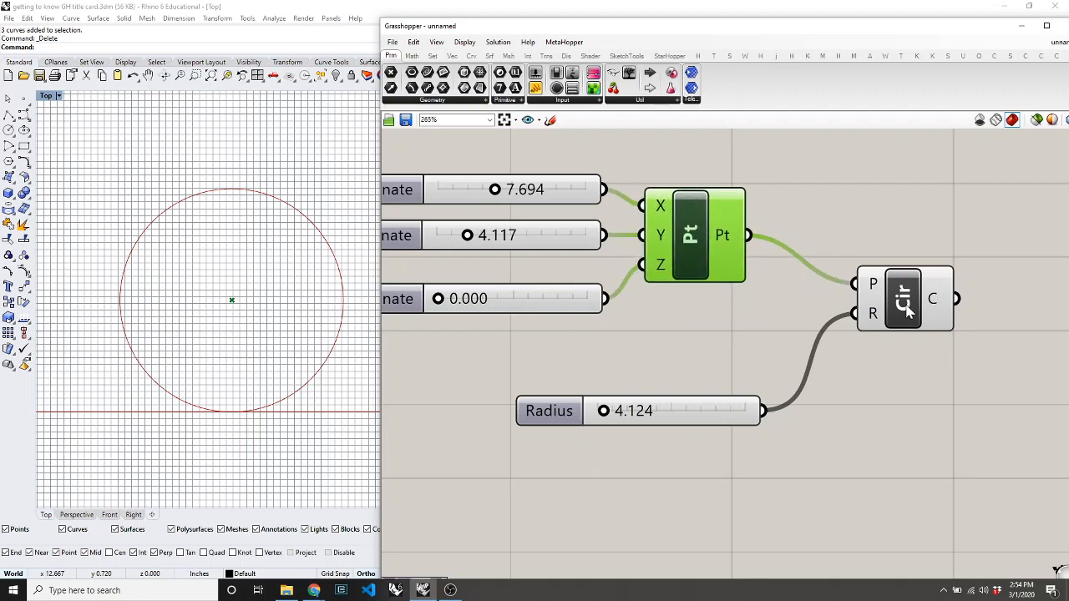
left_click_drag(872, 284, 893, 311)
left_click(773, 288)
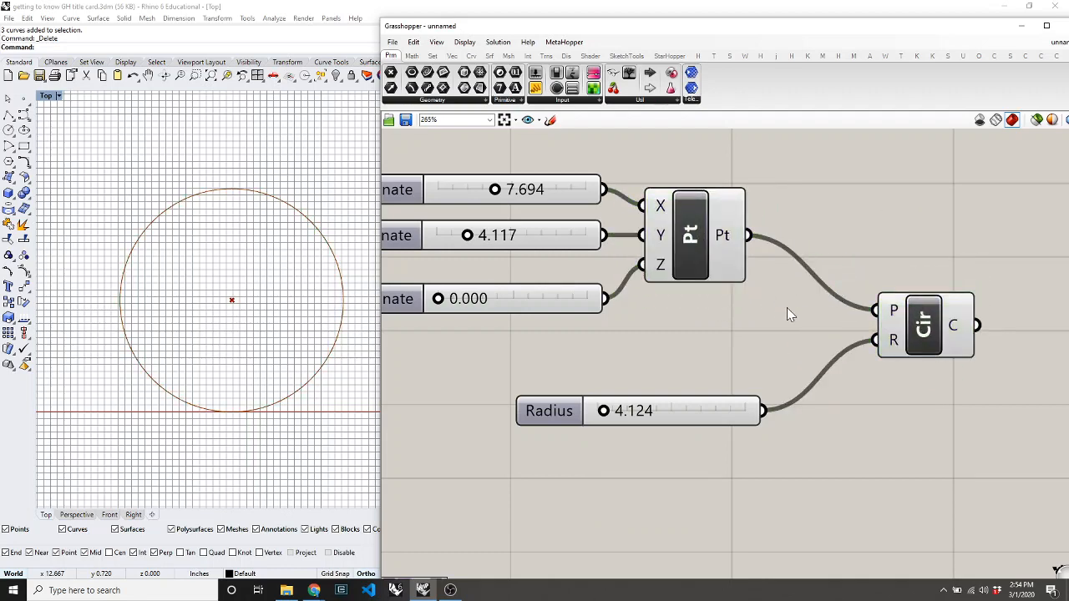
Step: Turn off the Construct Point component's preview in Grasshopper
left_click(251, 338)
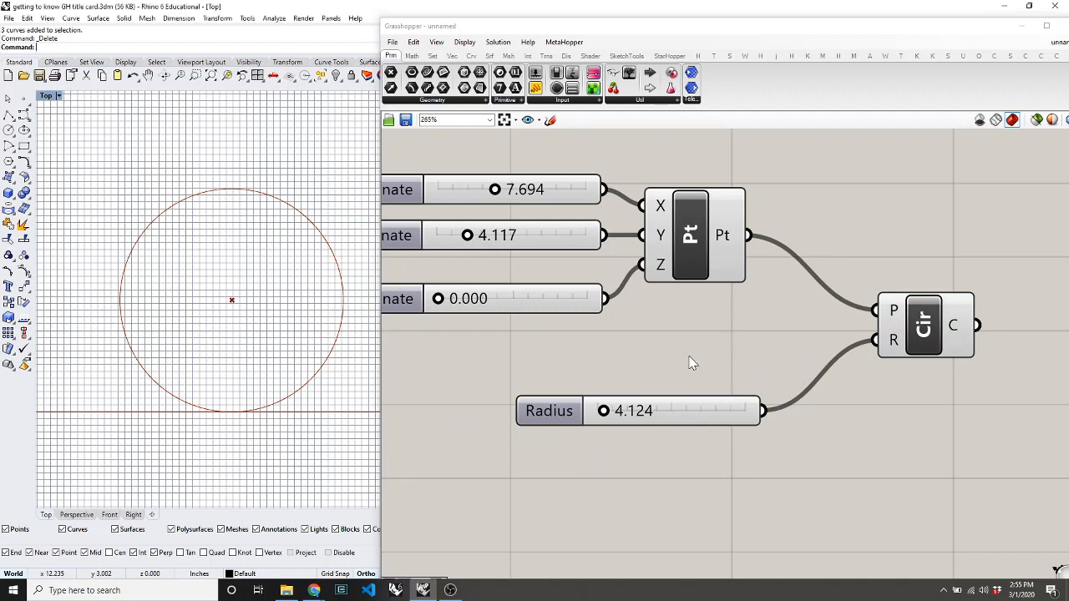
left_click(697, 222)
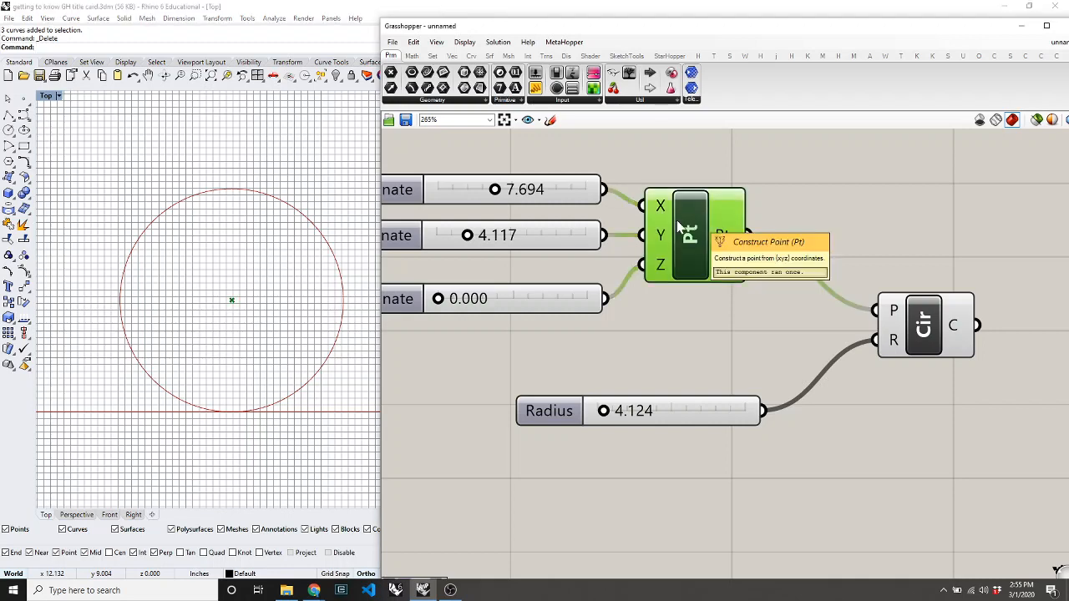
right_click(684, 227)
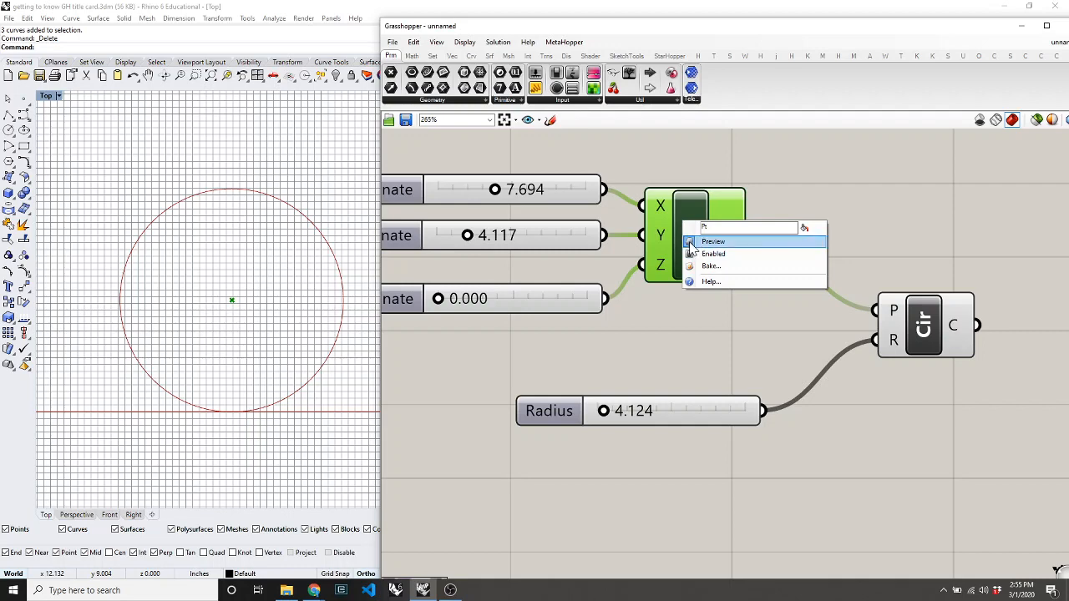
left_click(690, 242)
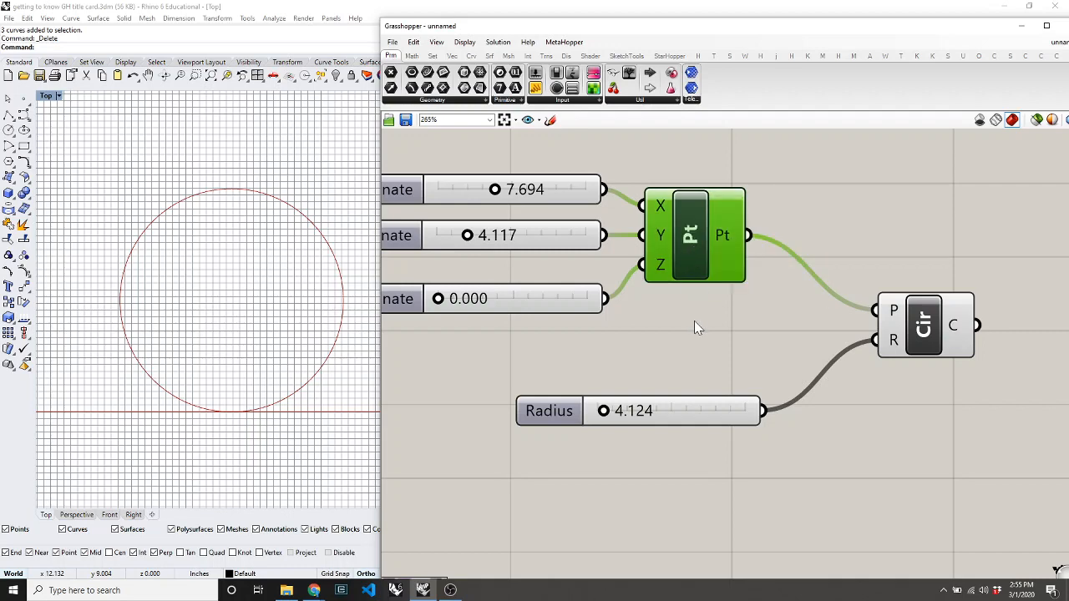
Step: Turn the Construct Point component's preview back on and deselect the component
right_click(691, 224)
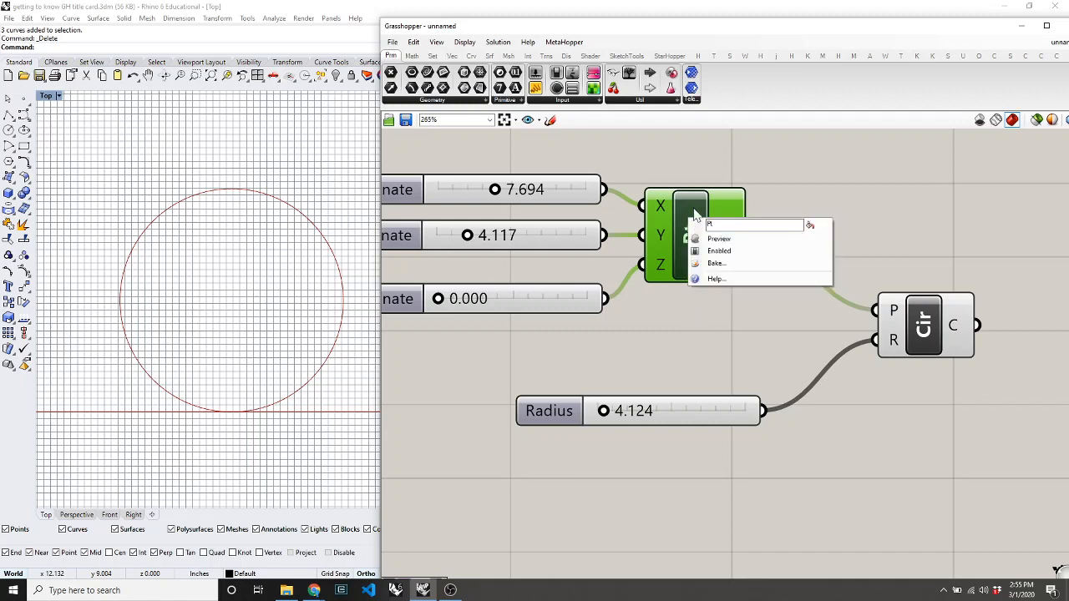
left_click(821, 164)
left_click(688, 245)
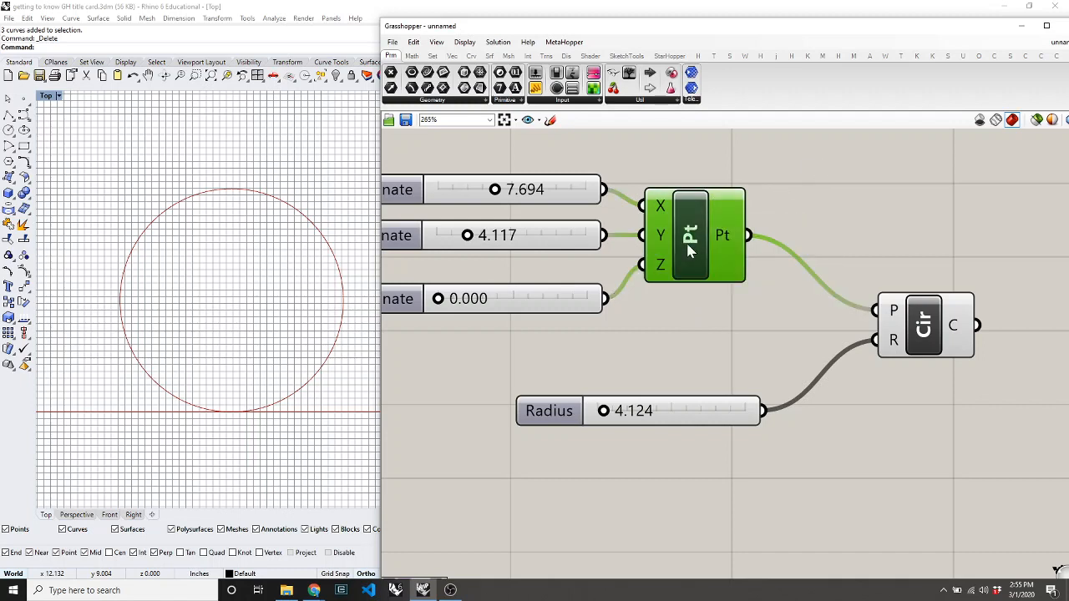
right_click(739, 243)
left_click(711, 327)
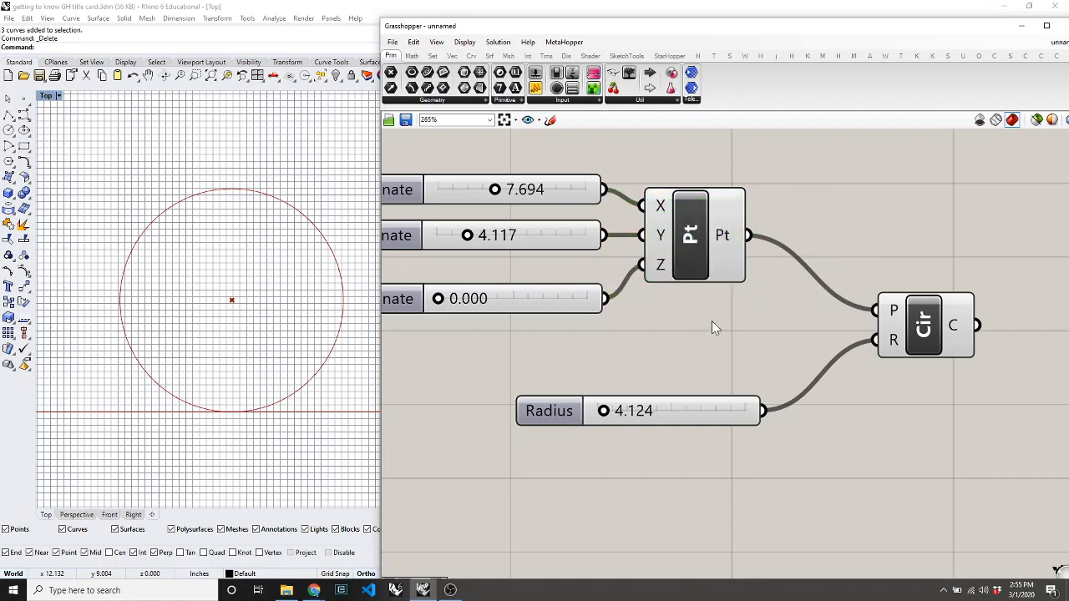
Step: Turn the previews of the Construct Point and Circle components off together and back on
left_click_drag(986, 198, 698, 360)
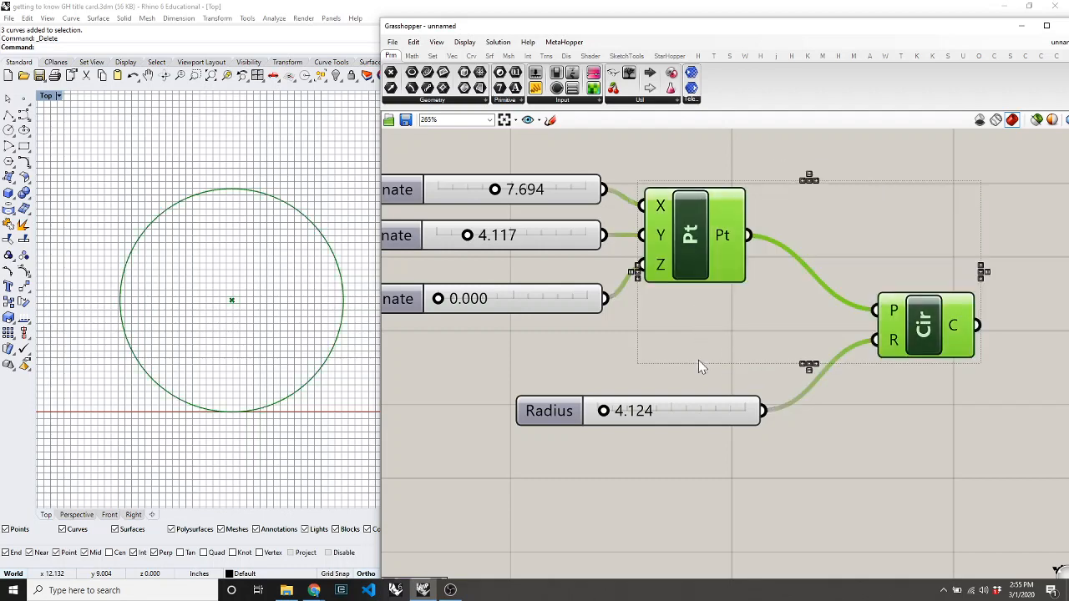
right_click(698, 327)
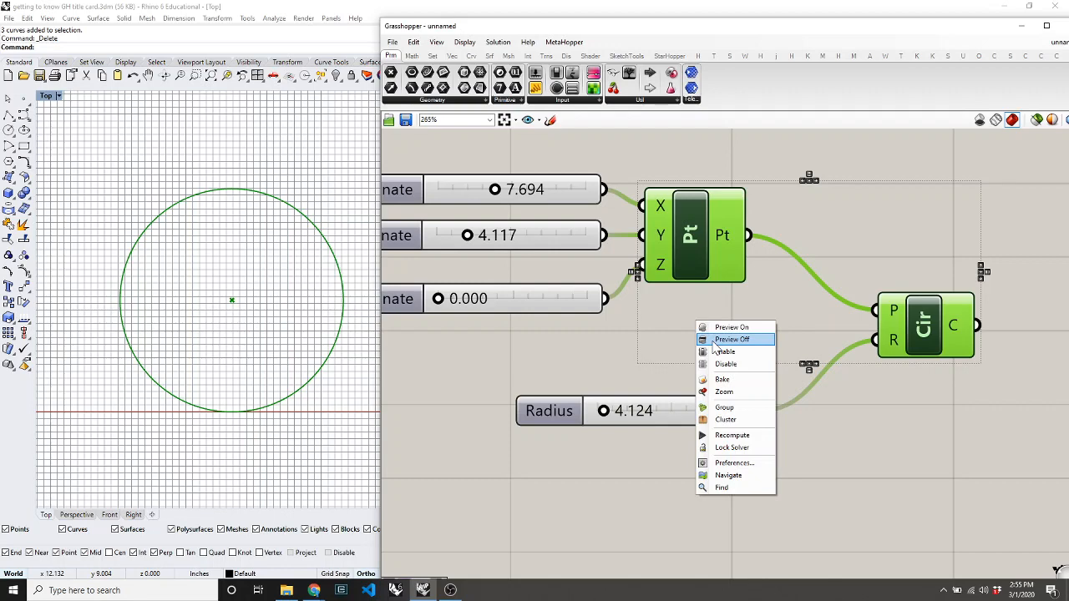
left_click(715, 339)
left_click_drag(934, 168, 667, 348)
right_click(667, 348)
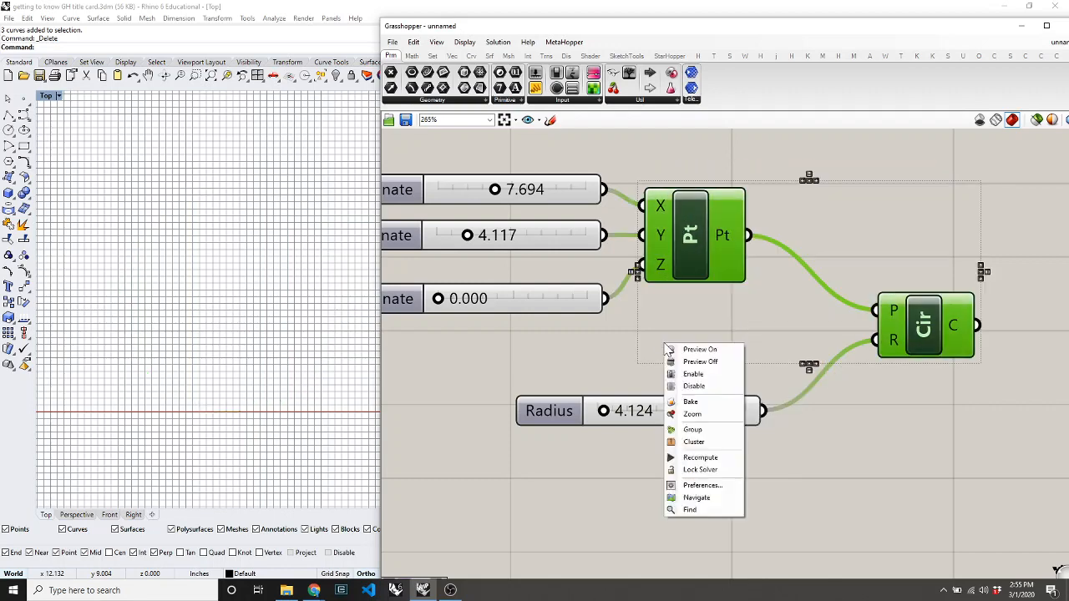
left_click(696, 349)
left_click(793, 327)
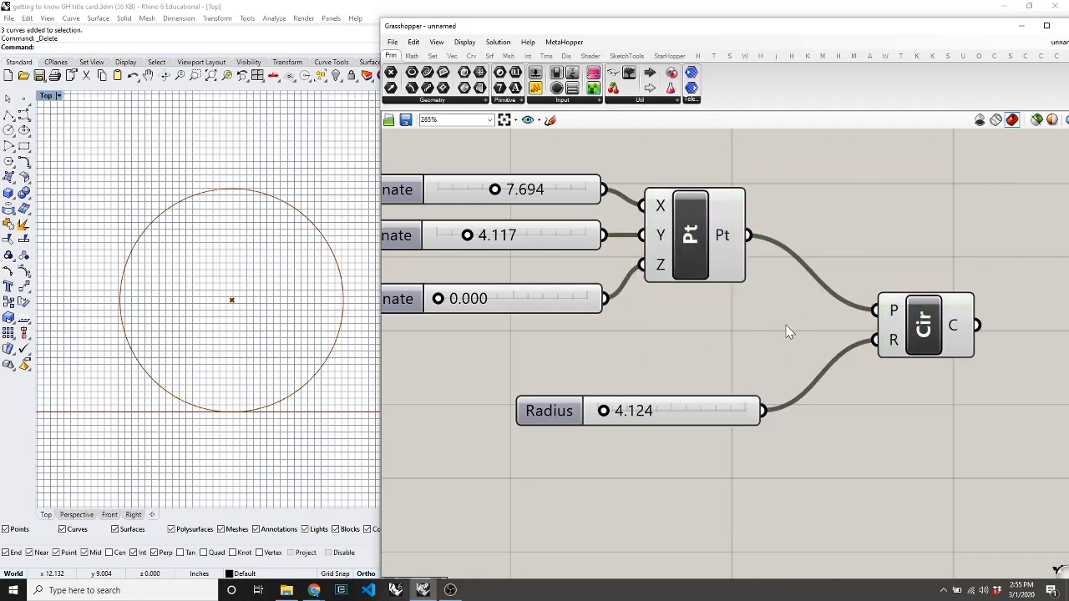
Step: Turn off only the Construct Point component's preview and move the Circle component slightly closer to the Radius slider
left_click(668, 261)
right_click(627, 315)
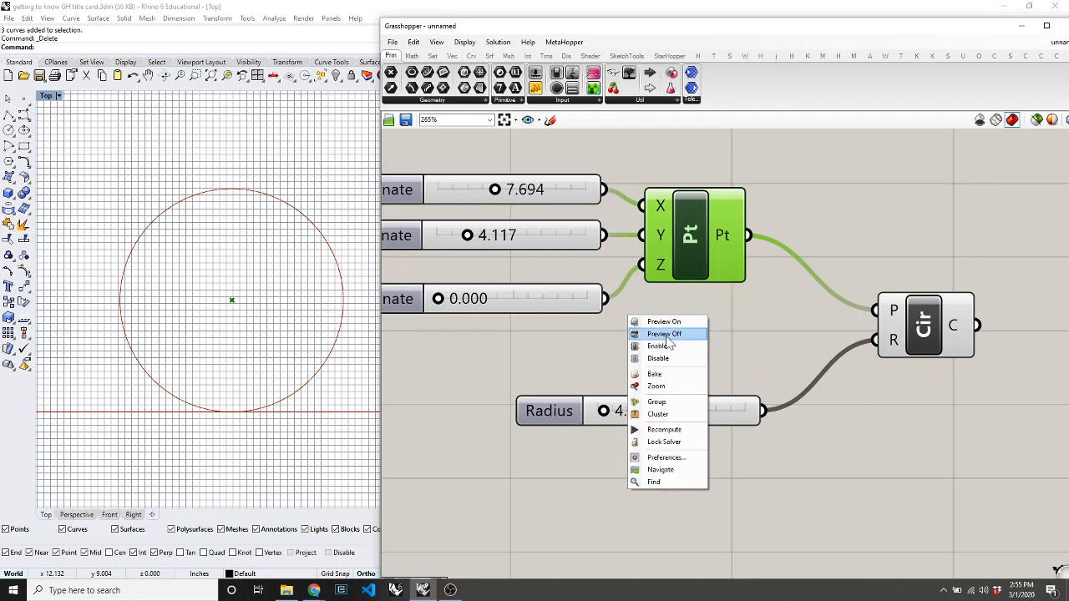
left_click(667, 335)
left_click_drag(931, 345, 908, 362)
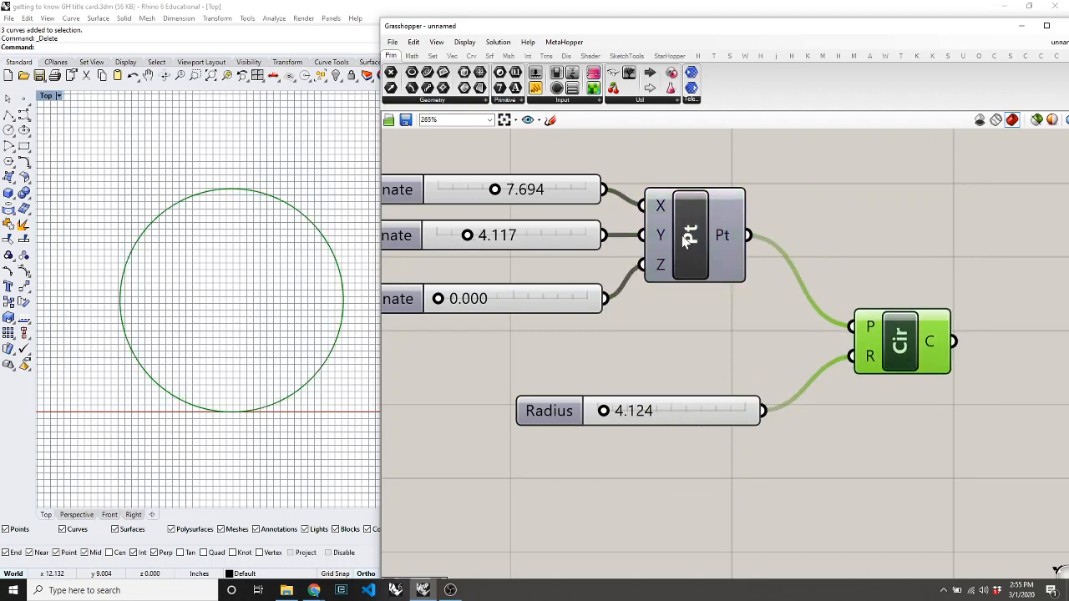
mouse_move(731, 243)
left_click(228, 224)
left_click(707, 342)
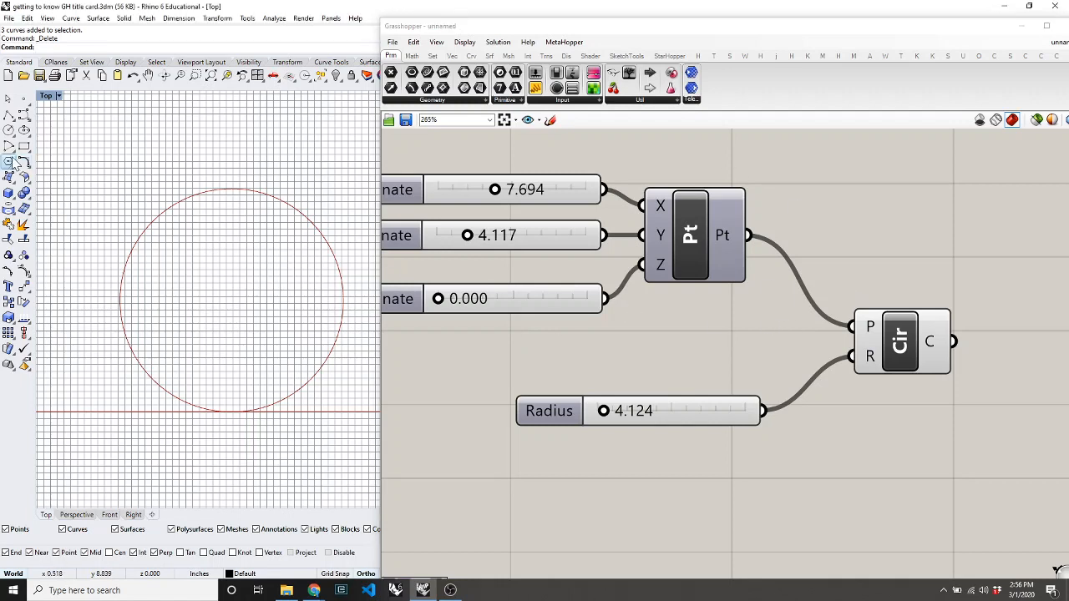
Step: Draw a corner-to-corner box in Rhino overlapping the circle preview, using its width as the height, and view it in 3D
left_click(9, 192)
left_click(114, 133)
left_click(253, 341)
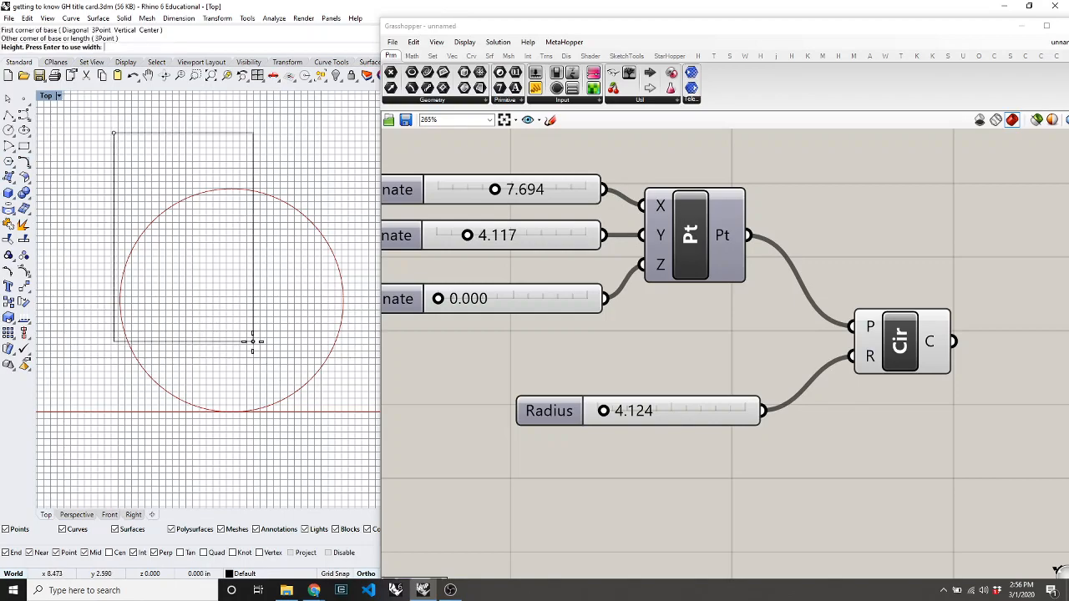
key("Return")
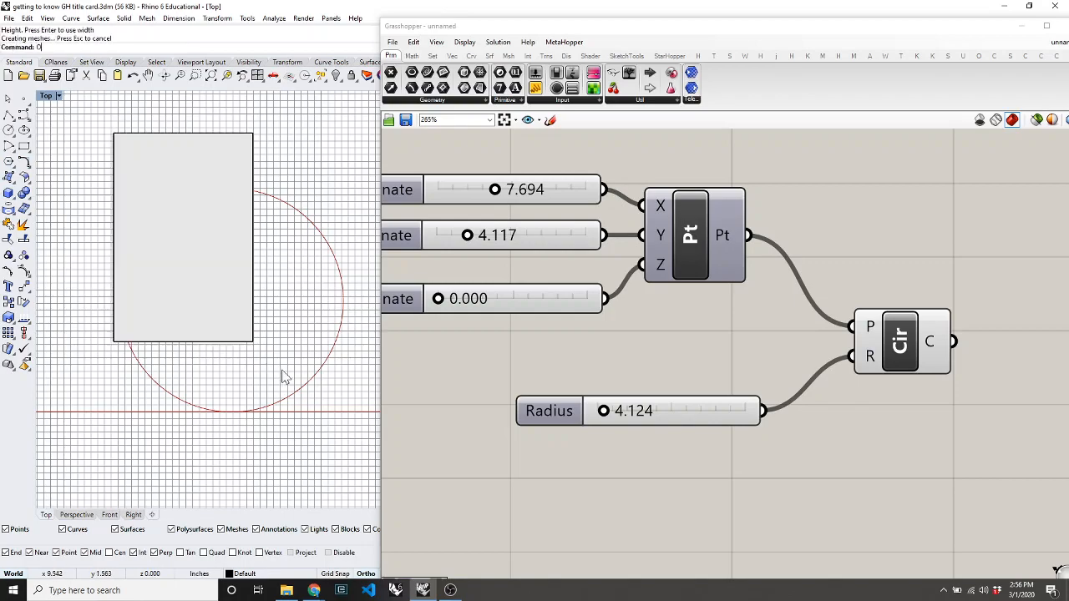
type("O")
key("Return")
left_click_drag(299, 385, 357, 286)
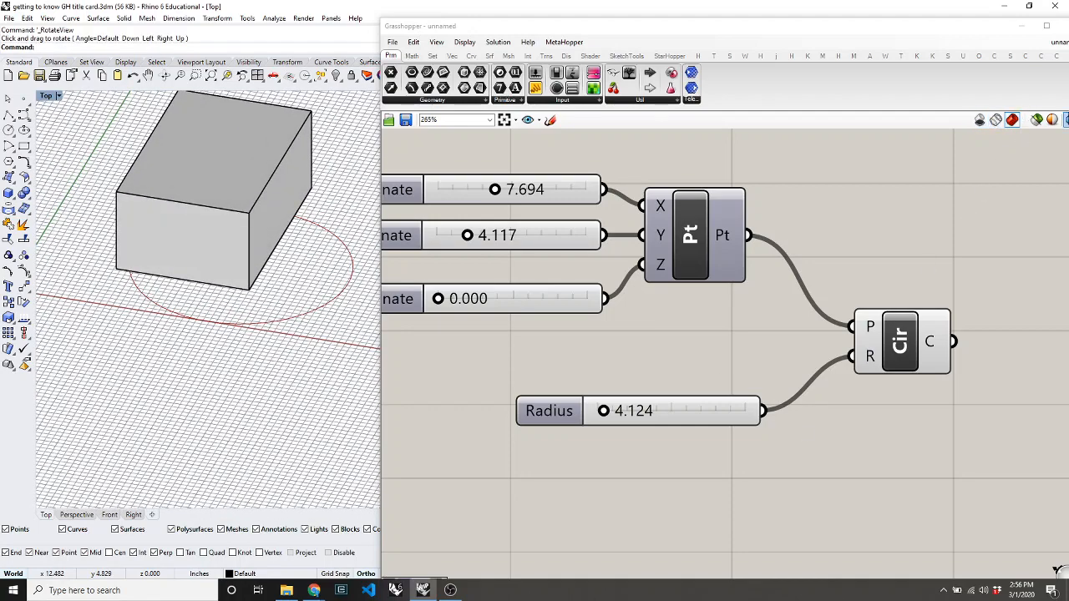
Step: Move the Grasshopper window fully into view and turn off all preview geometry, leaving only the Rhino box displayed
left_click_drag(985, 31, 965, 38)
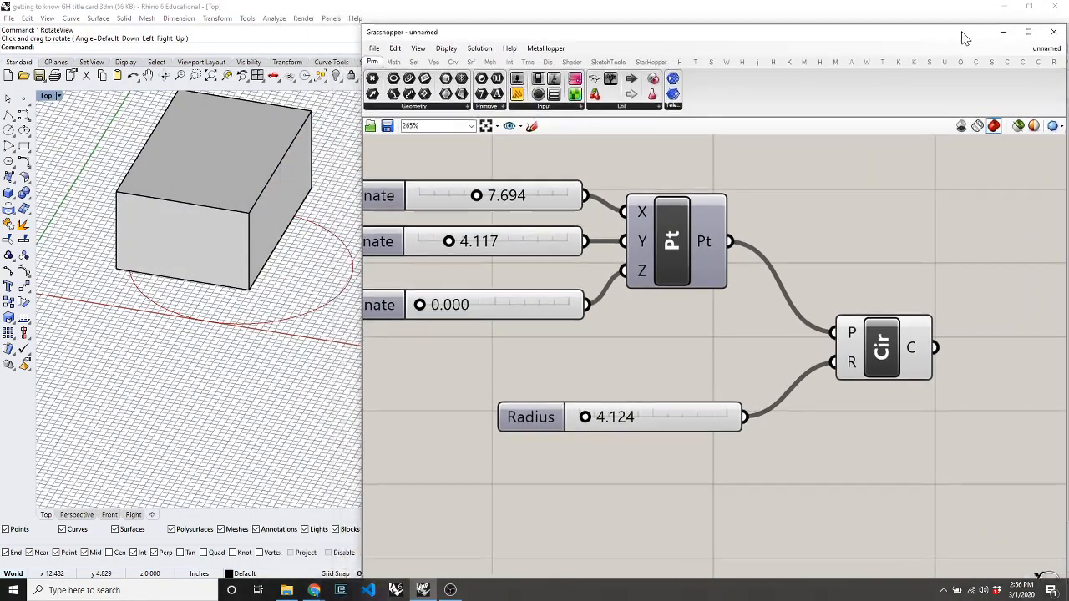
left_click(961, 126)
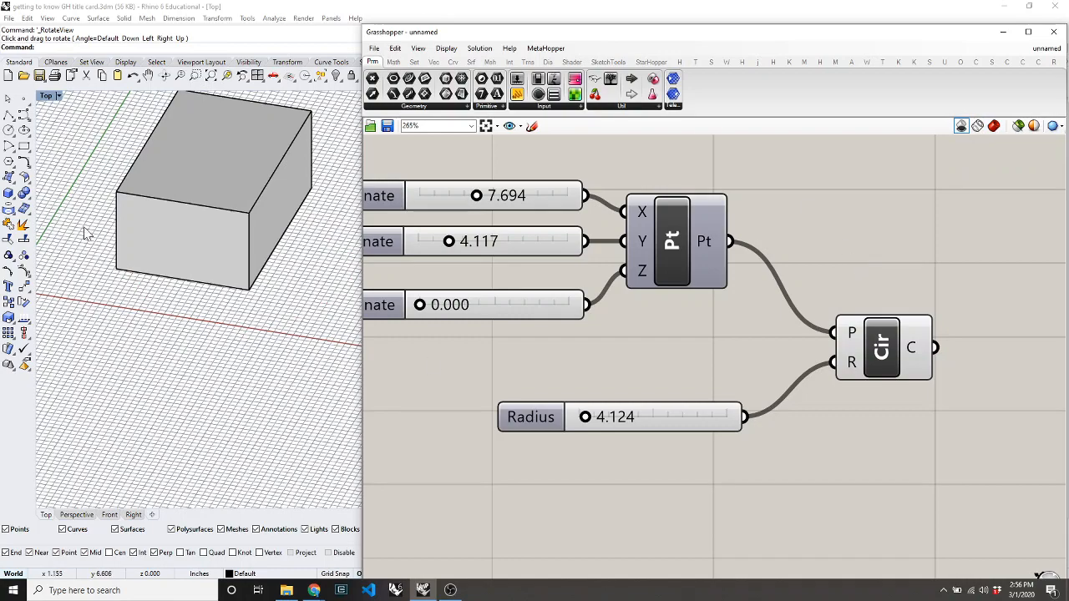
scroll(204, 264, "down", 10)
scroll(202, 191, "up", 8)
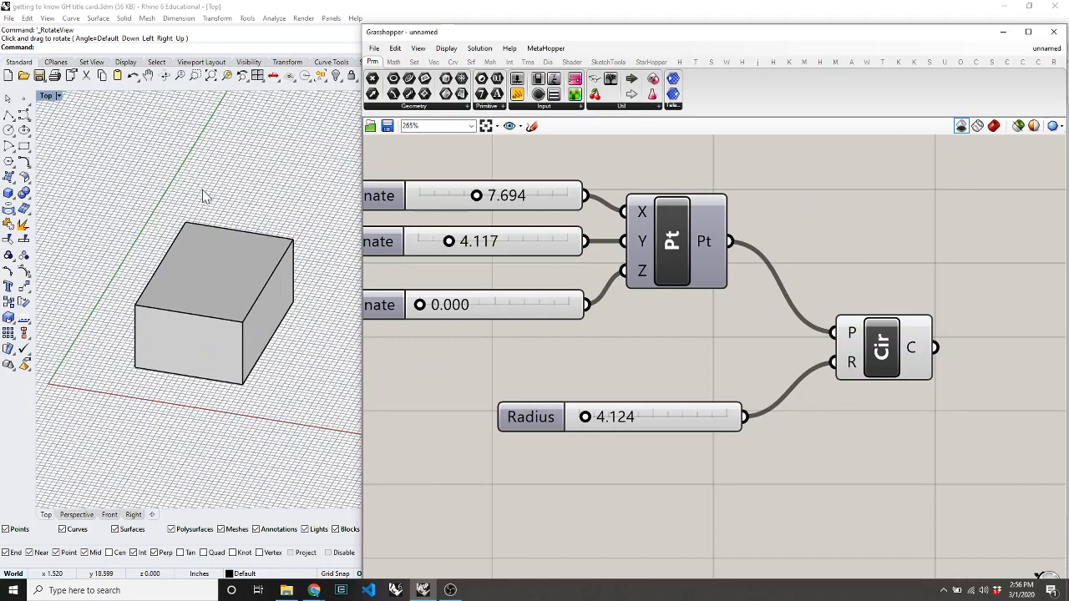
left_click(280, 324)
left_click(326, 430)
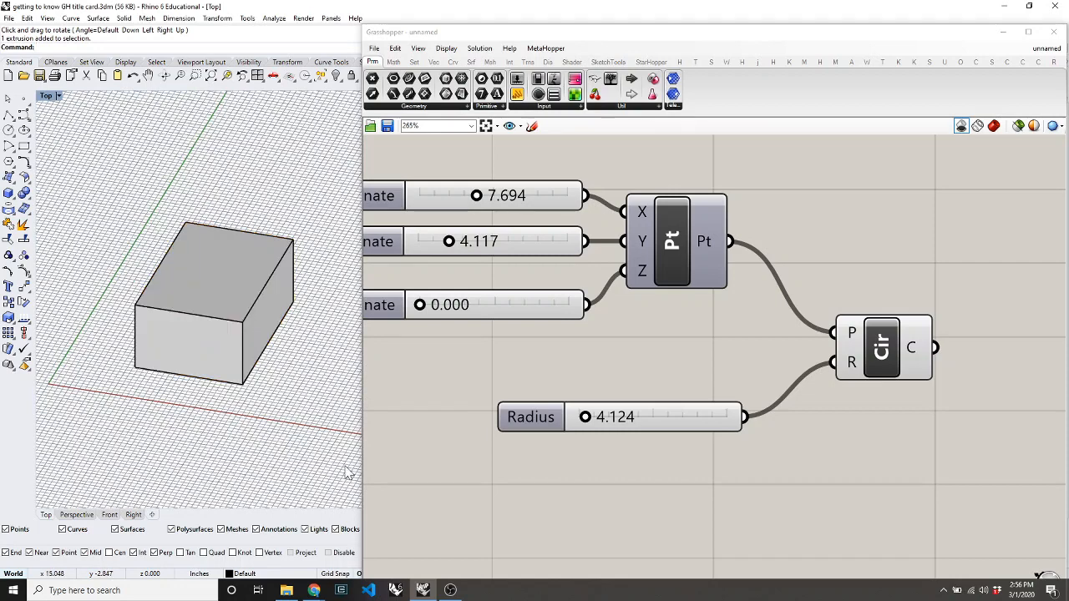
Step: Set Grasshopper to shaded preview and restrict the preview geometry to selected components only
left_click(993, 127)
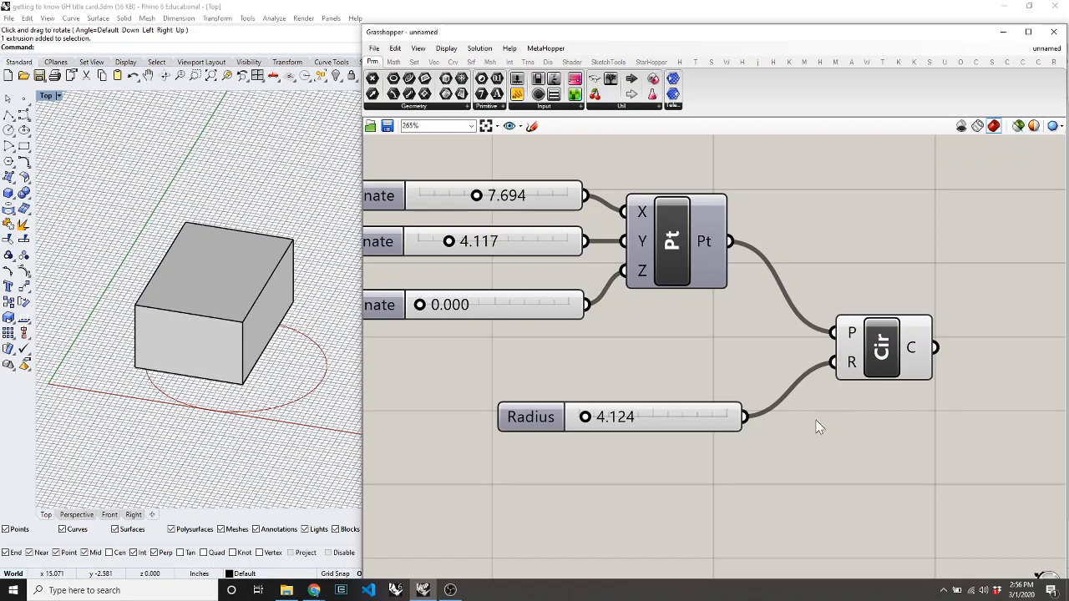
left_click(1018, 129)
left_click(993, 126)
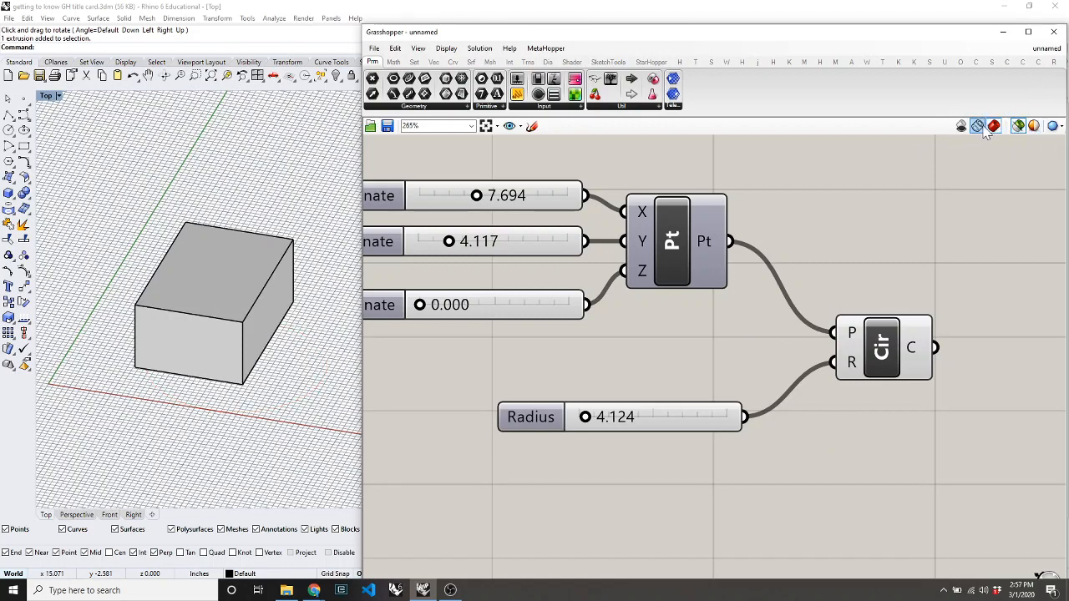
right_click(252, 183)
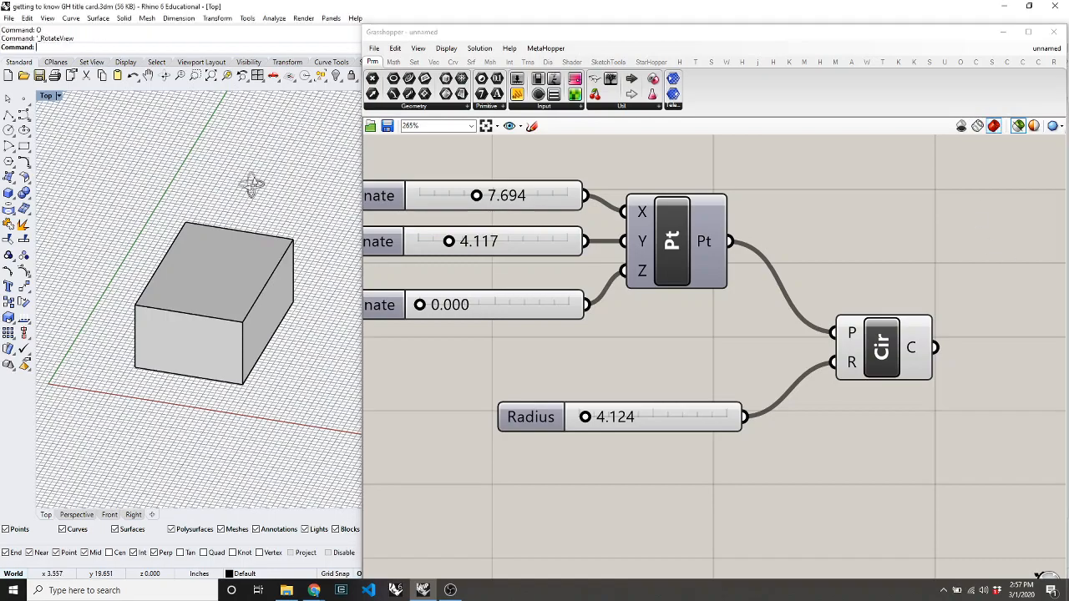
scroll(252, 183, "down", 7)
mouse_move(291, 235)
left_mouse_down()
mouse_move(279, 227)
mouse_move(302, 250)
left_mouse_up()
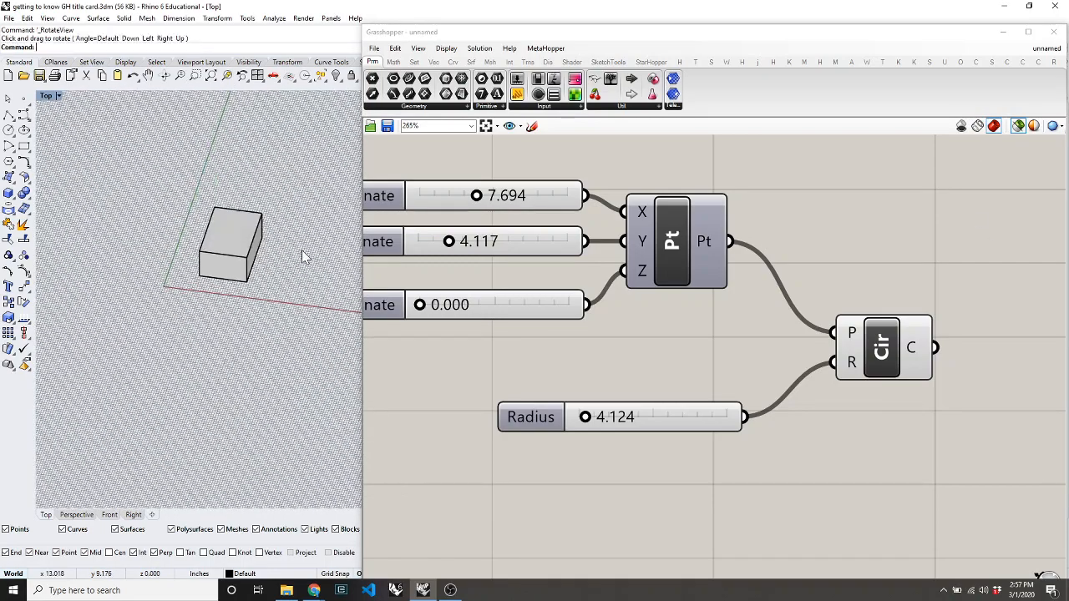
Step: Select the Construct Point component and switch Rhino's viewport to wireframe so its point shows through the box
left_click(672, 244)
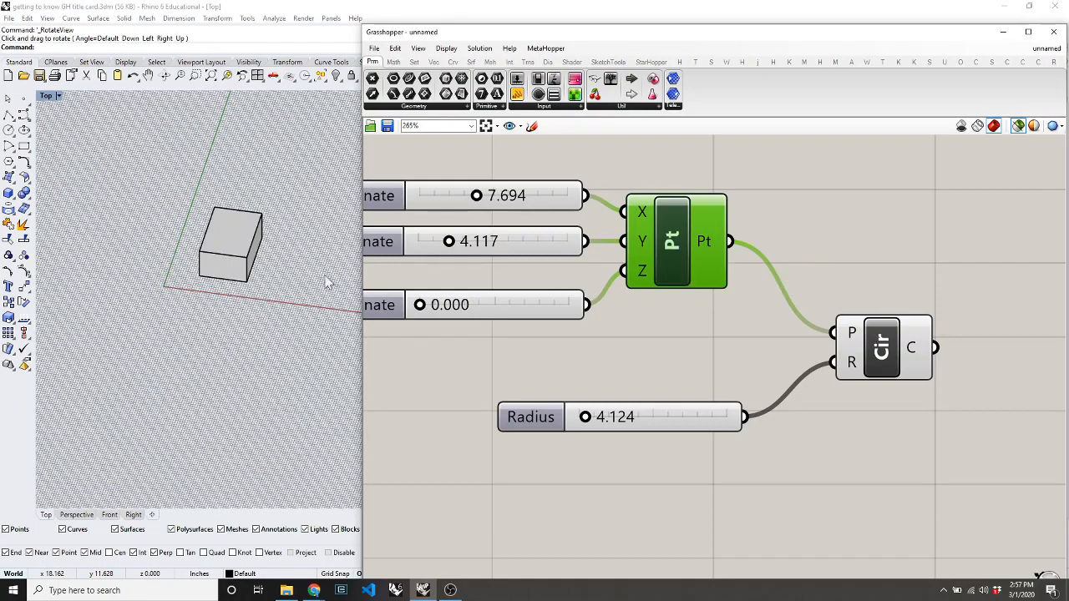
left_click(243, 280)
left_click(256, 347)
type("WV")
key("Return")
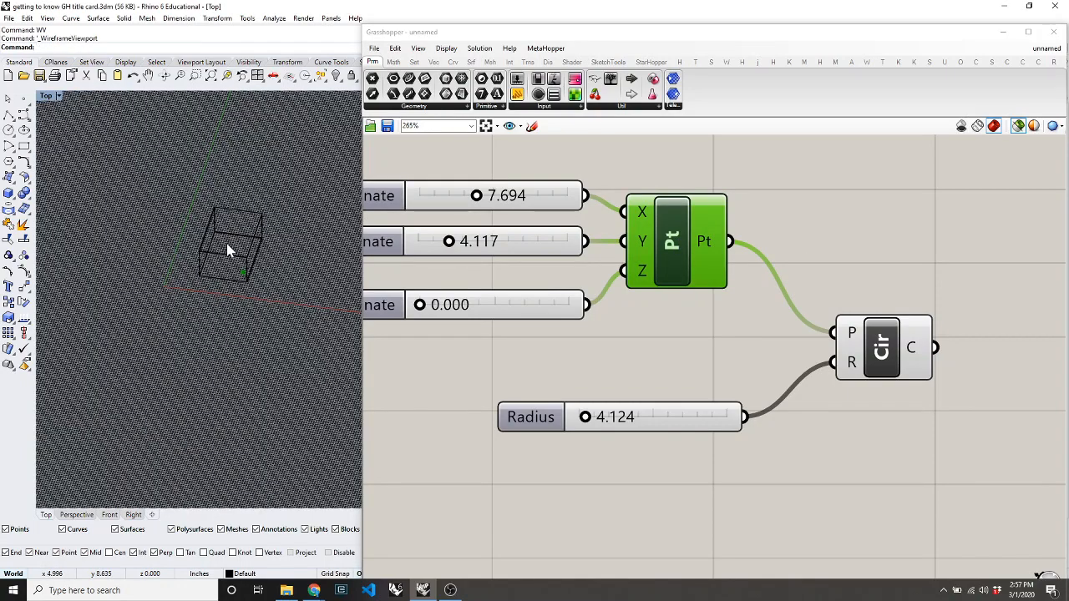
scroll(303, 338, "up", 3)
scroll(271, 338, "up", 3)
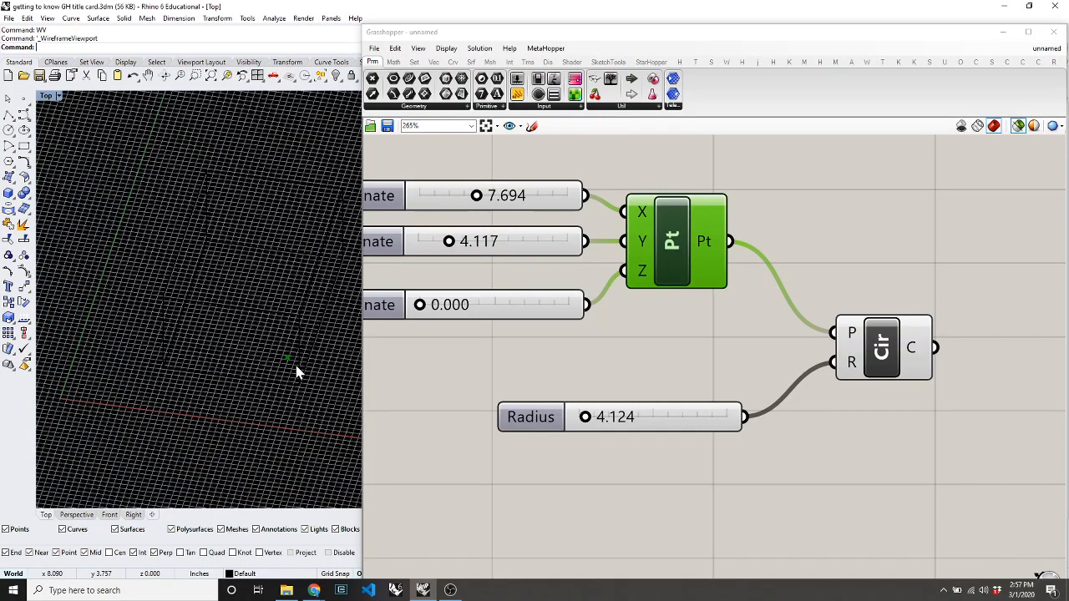
type("O")
key("Return")
left_click_drag(310, 392, 316, 355)
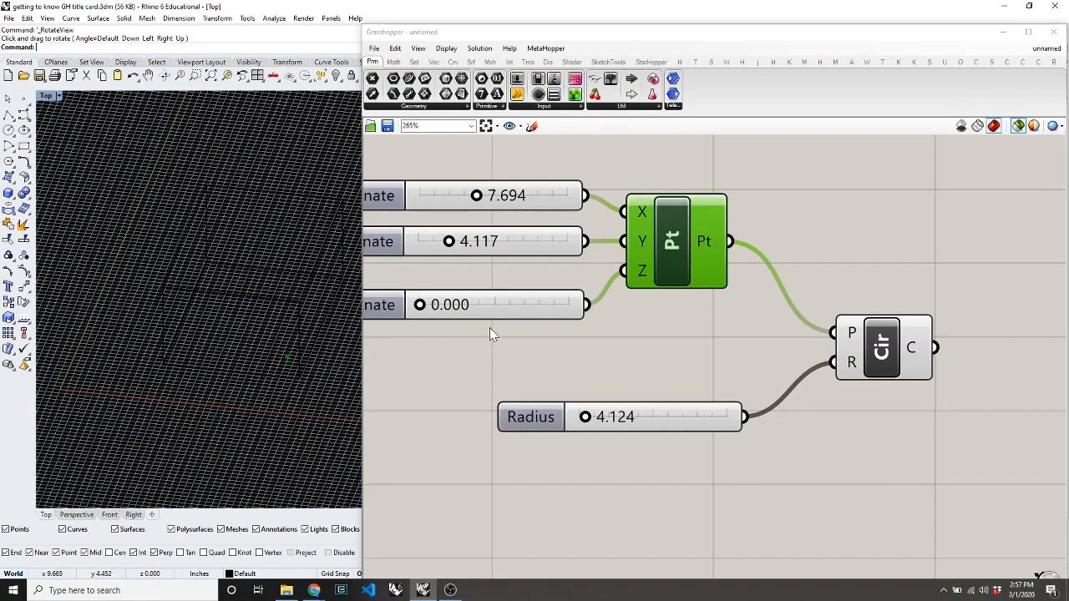
Step: Select the Circle component alone to examine its selection-only preview in Rhino, and clear the selection
right_click(713, 230)
right_click(679, 229)
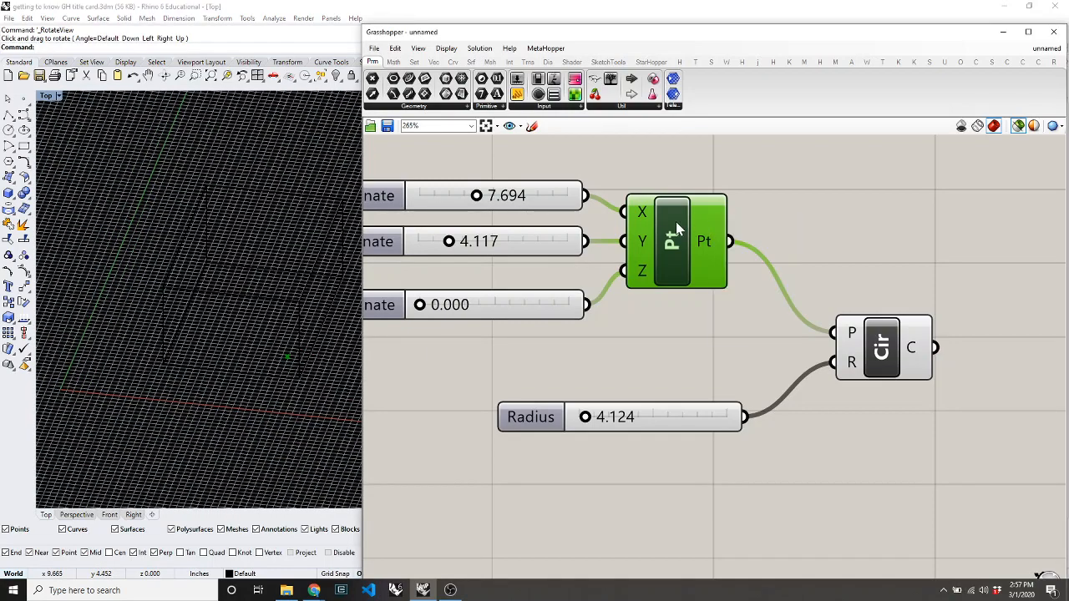
left_click(770, 234)
left_click(889, 363)
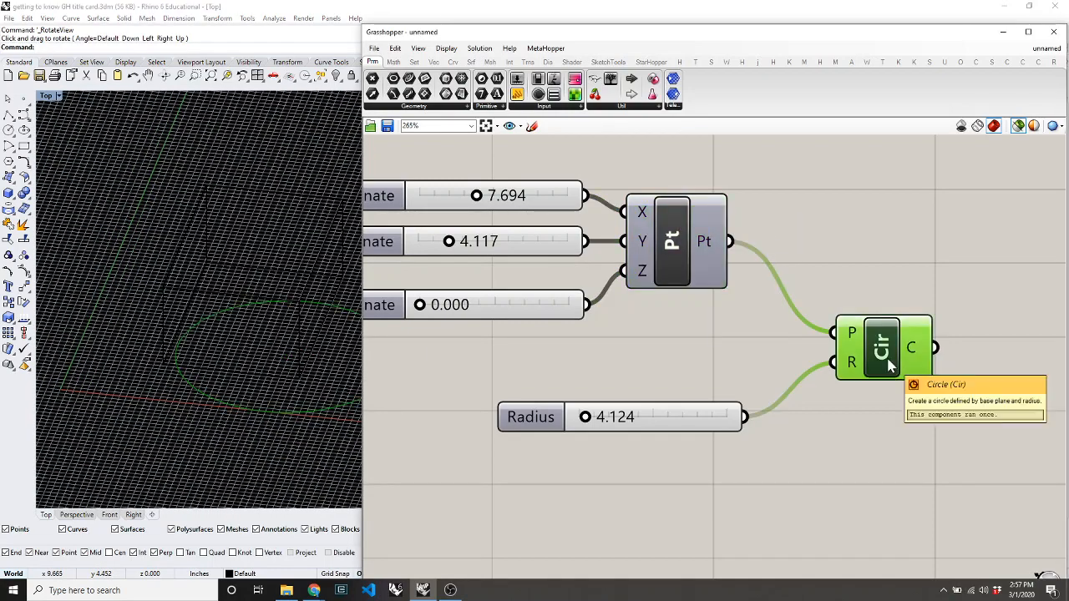
left_click(875, 260)
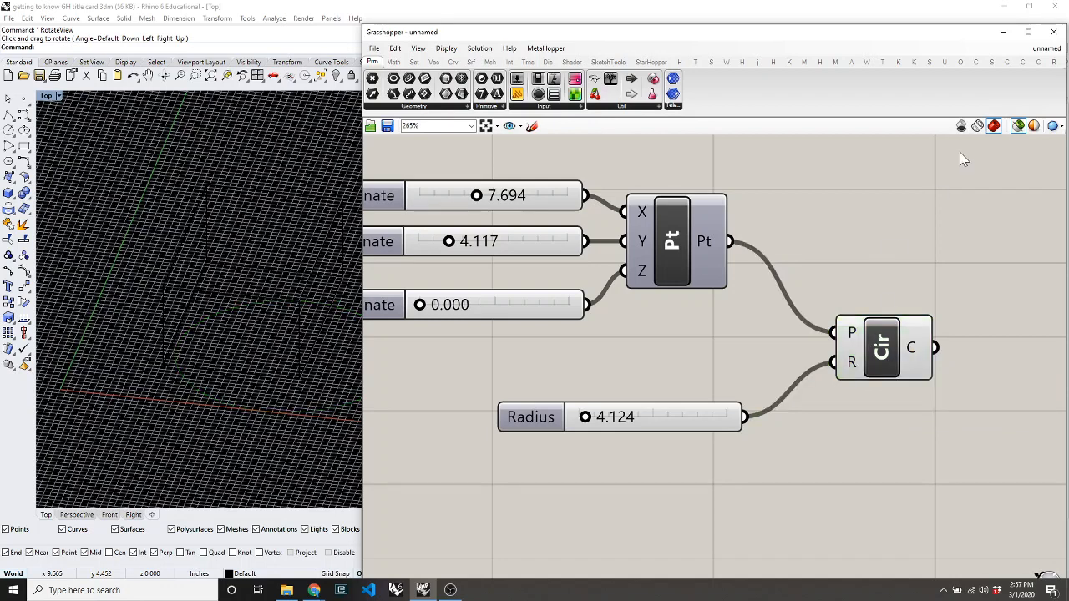
Step: Set the Radius slider to 3.370 with the Construct Point and Circle components both selected, and clear the selection
left_click_drag(981, 179, 694, 356)
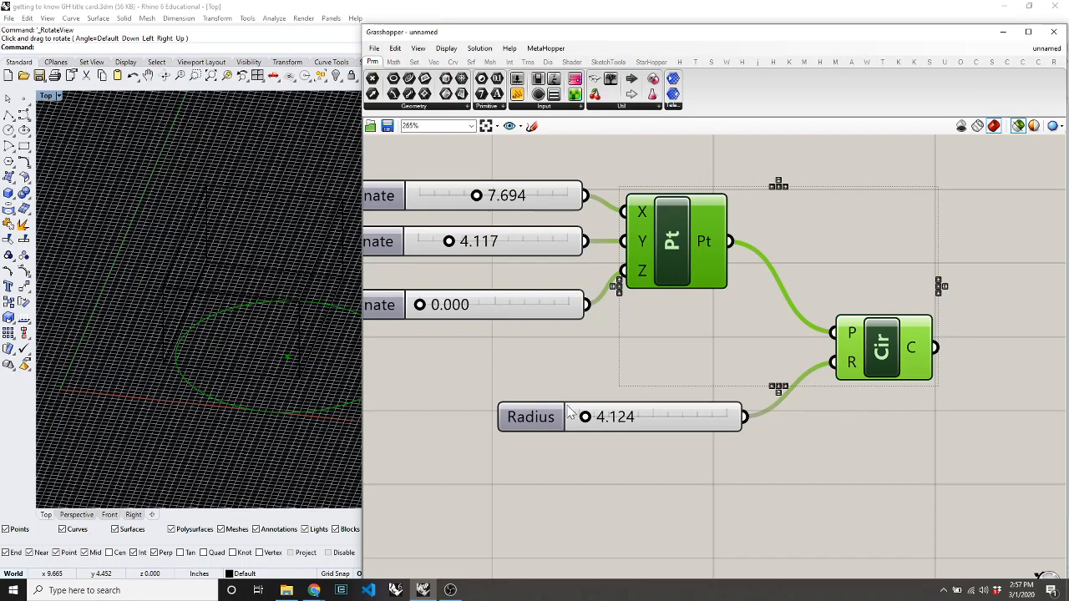
mouse_move(584, 417)
left_mouse_down()
mouse_move(612, 421)
mouse_move(584, 422)
left_mouse_up()
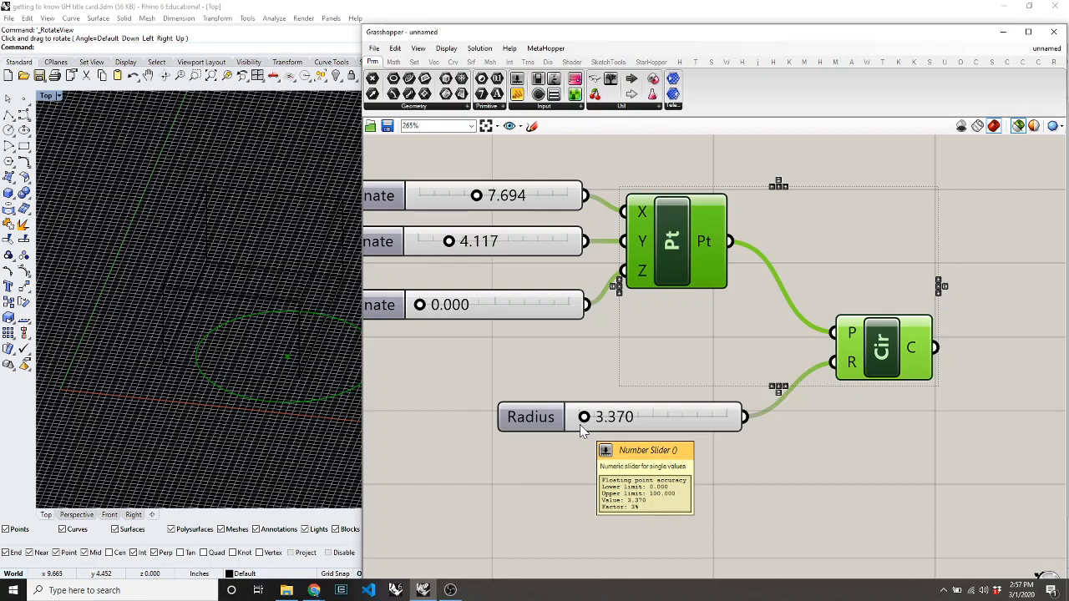
left_click(718, 306)
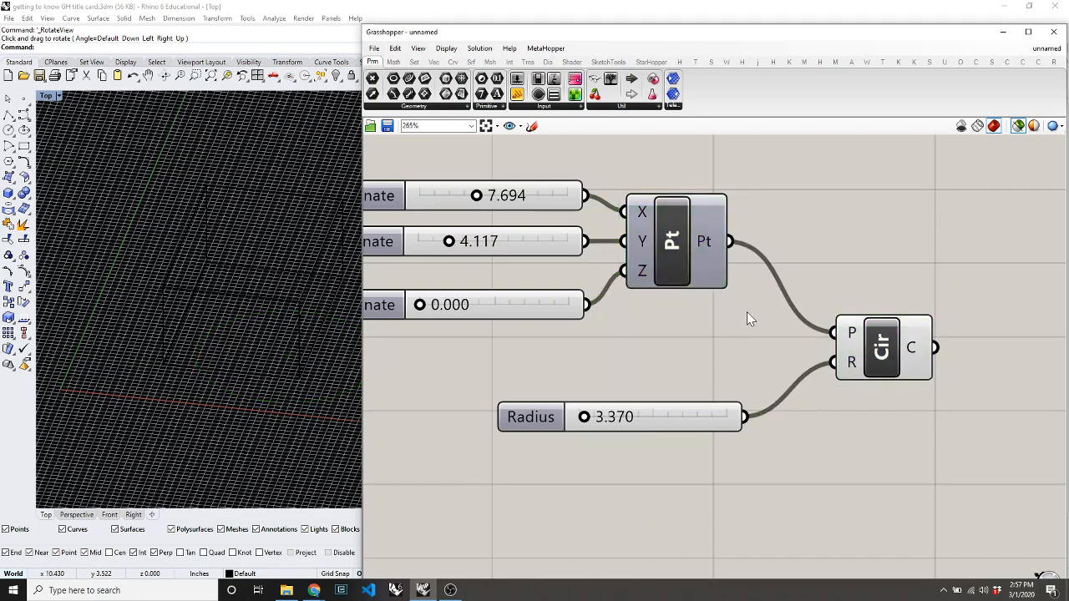
Step: Move the Circle component down to sit beside the Radius slider and clear the selection
scroll(766, 324, "down", 3)
scroll(767, 323, "up", 2)
left_click(613, 294)
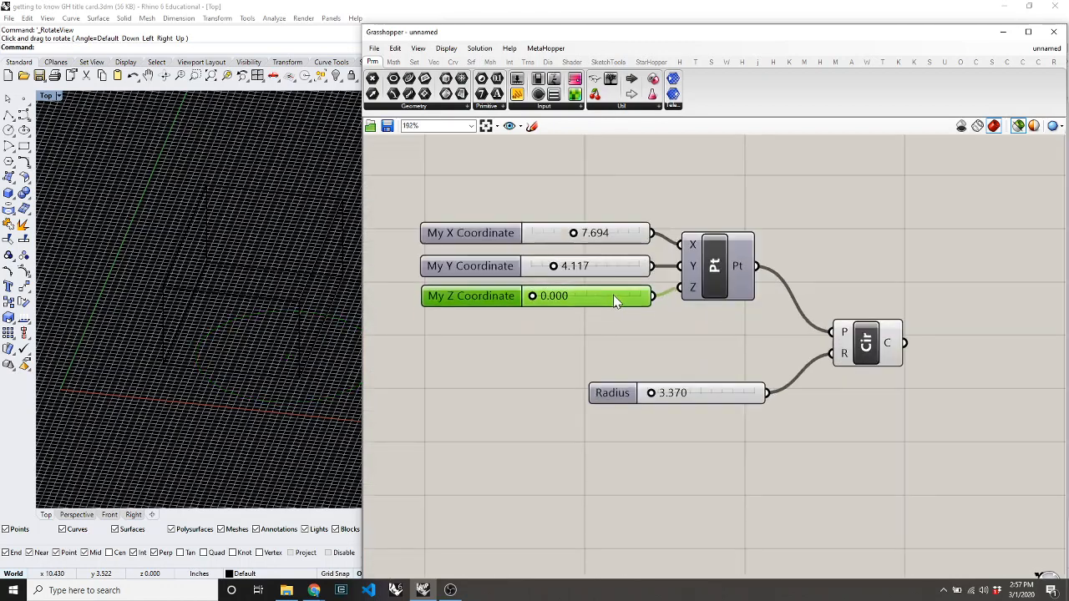
left_click(693, 341)
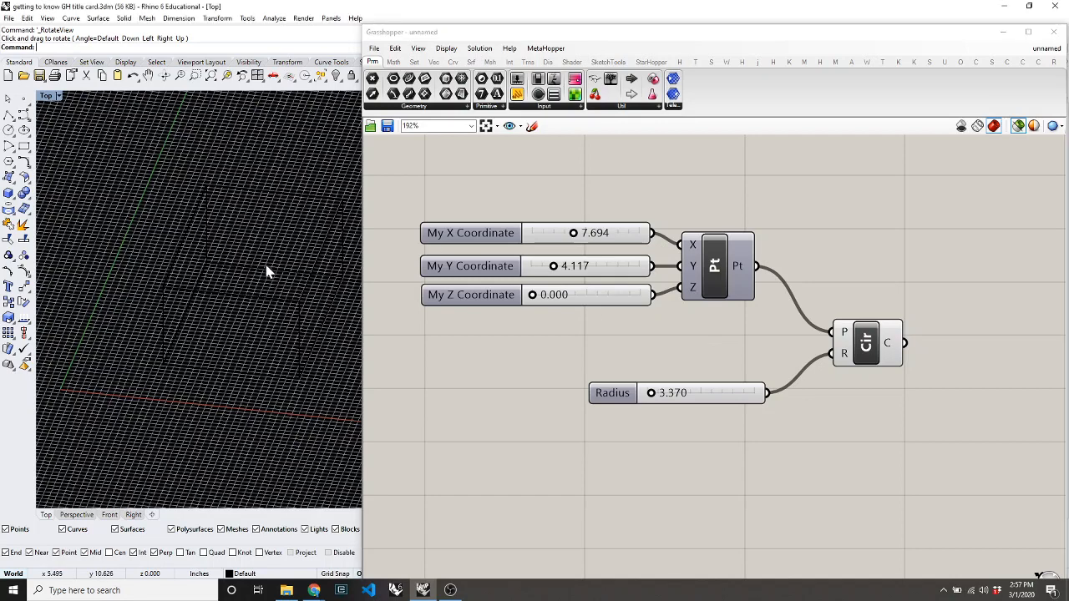
left_click(799, 434)
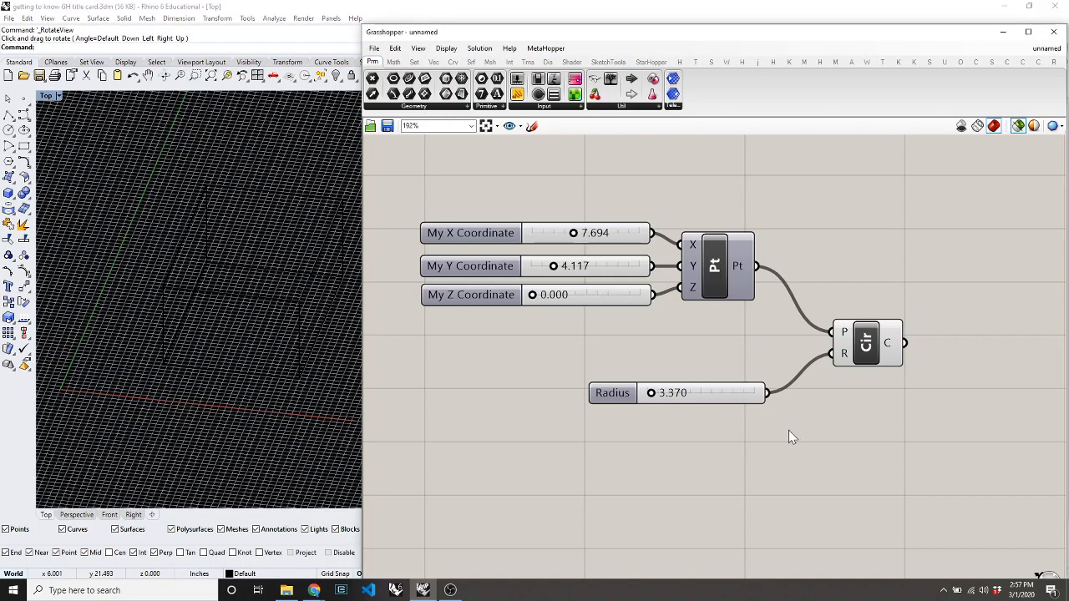
left_click_drag(873, 359, 861, 405)
left_click(874, 249)
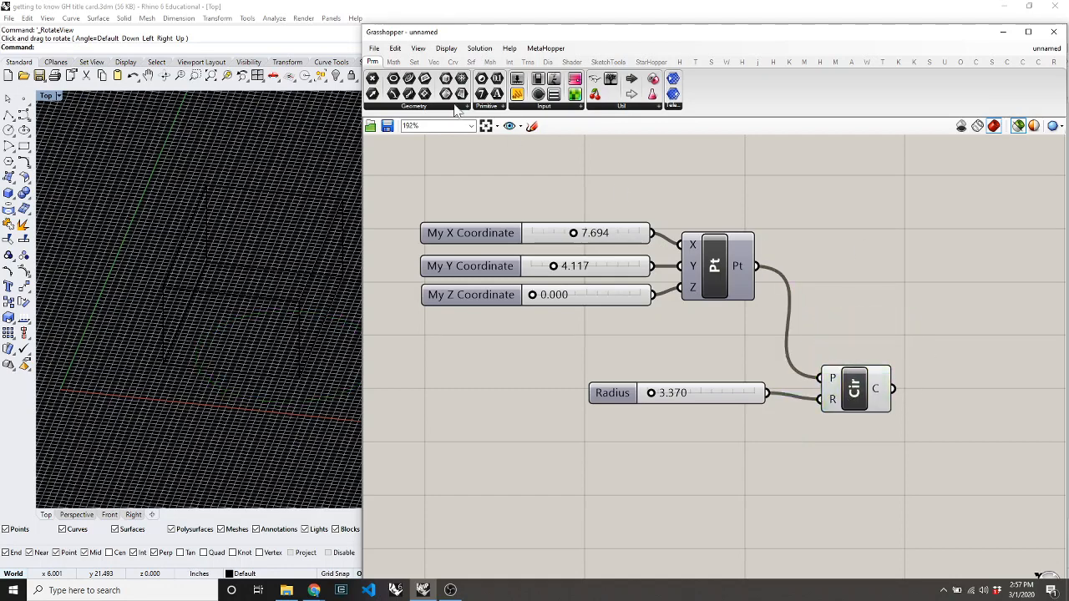
Step: Save the Grasshopper definition to the Desktop as demo script
left_click(375, 49)
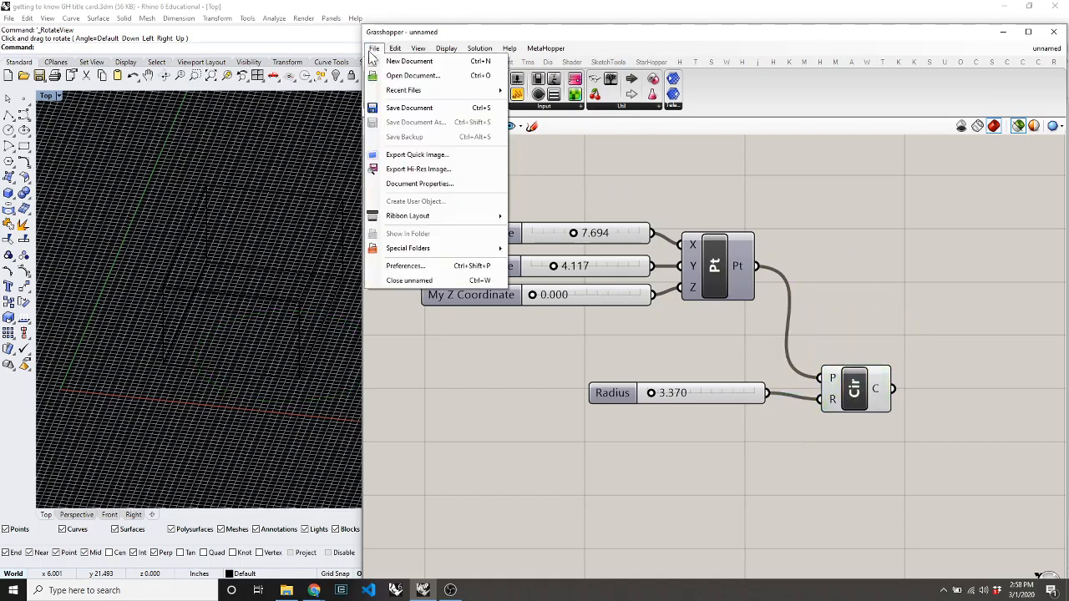
left_click(422, 109)
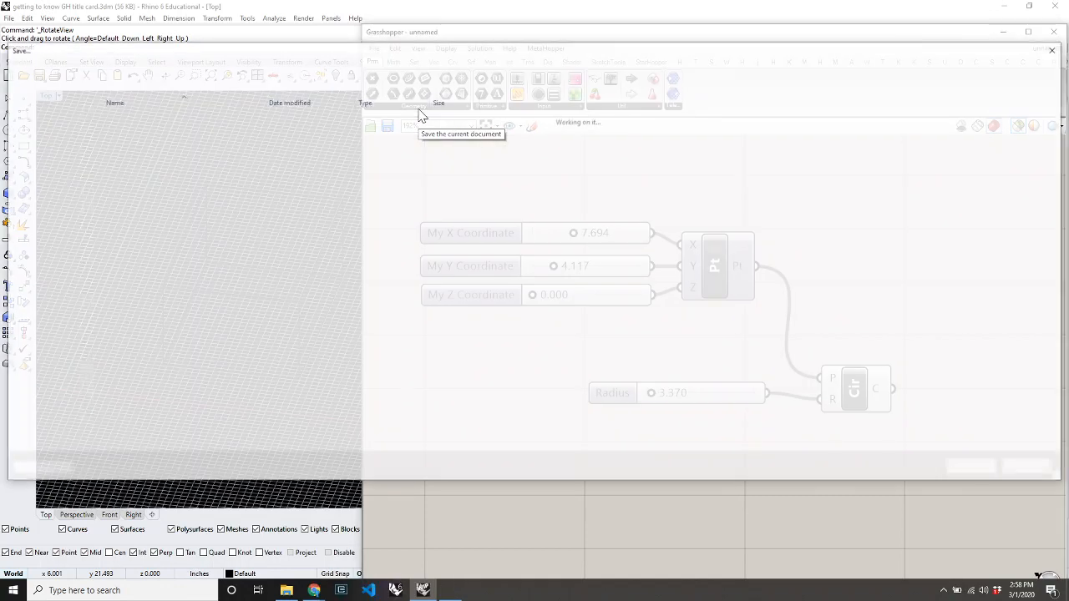
left_click(46, 127)
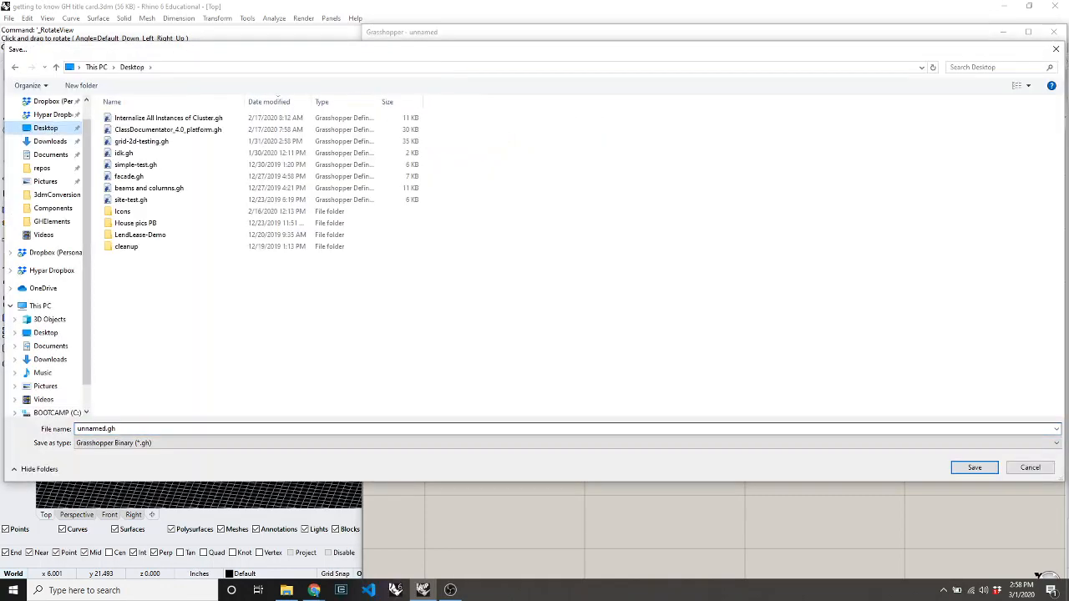
double_click(264, 428)
type("demo script")
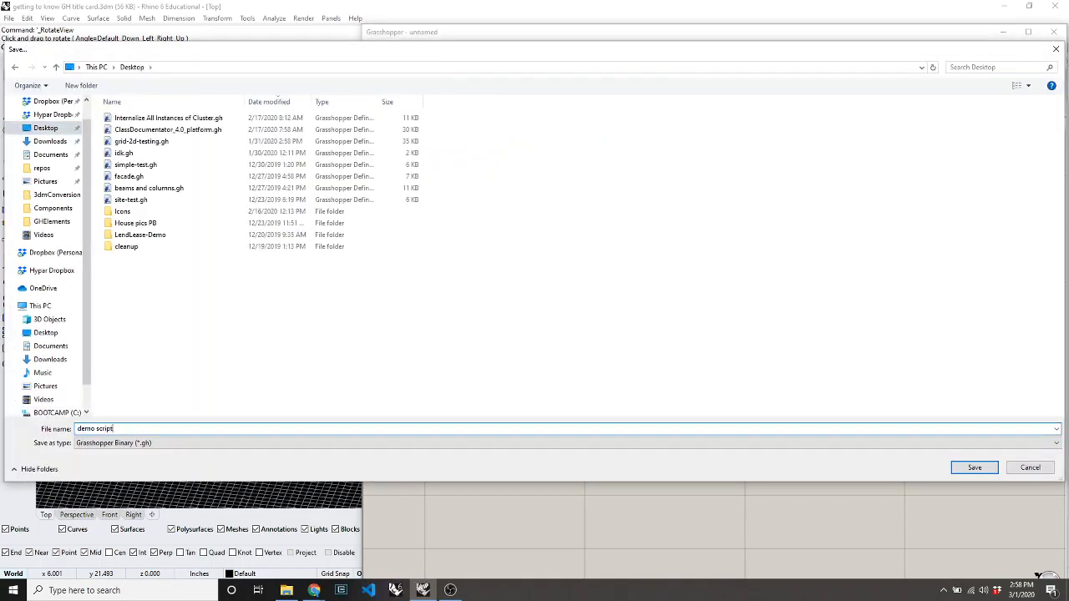
key("Return")
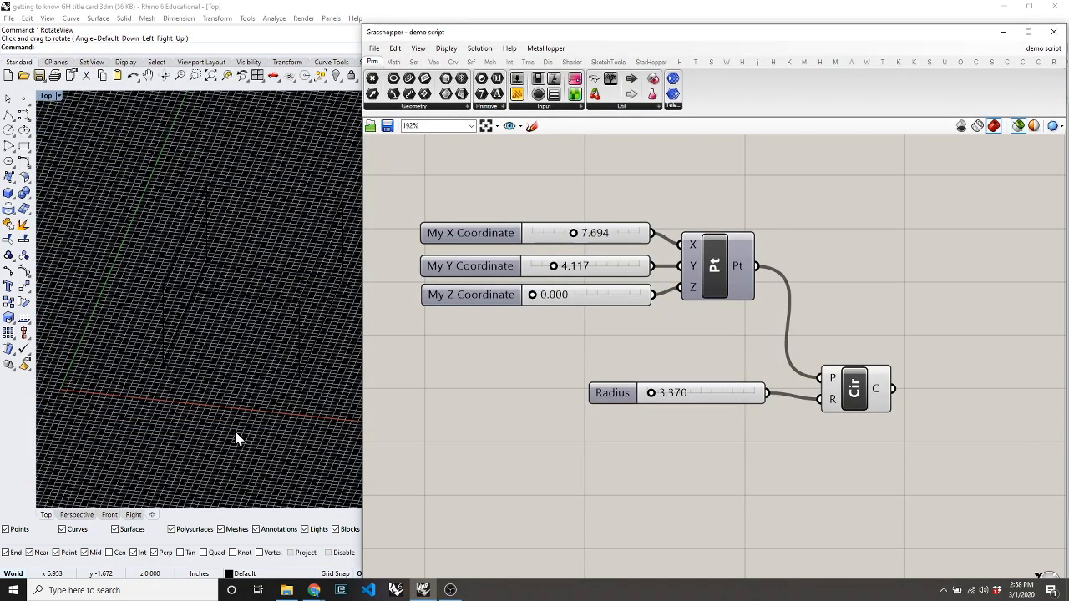
Step: Close the demo script document and reopen demo script.gh from the Desktop
left_click(378, 50)
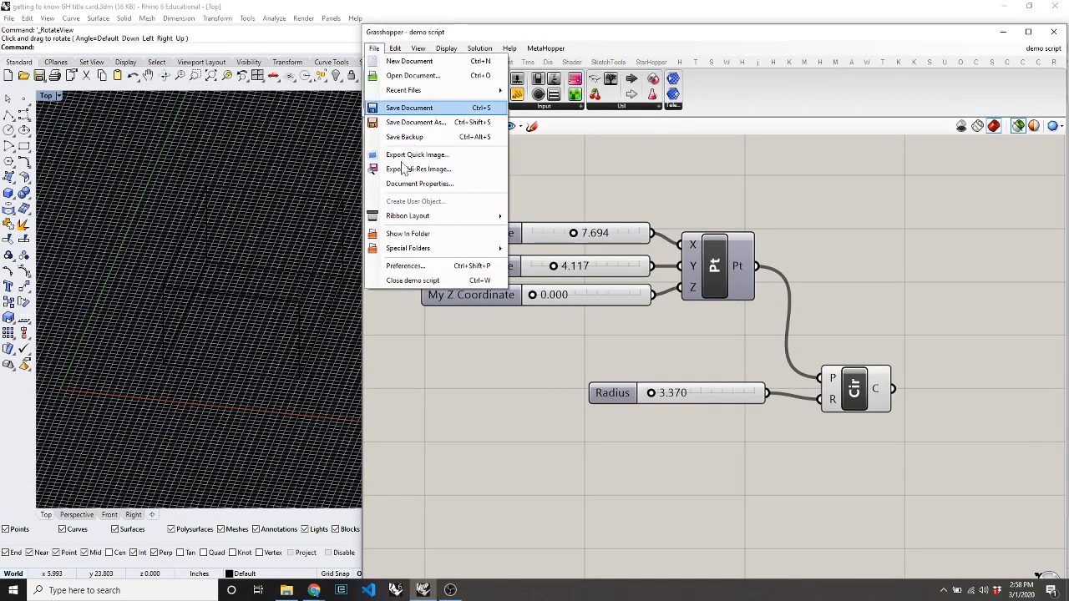
left_click(423, 282)
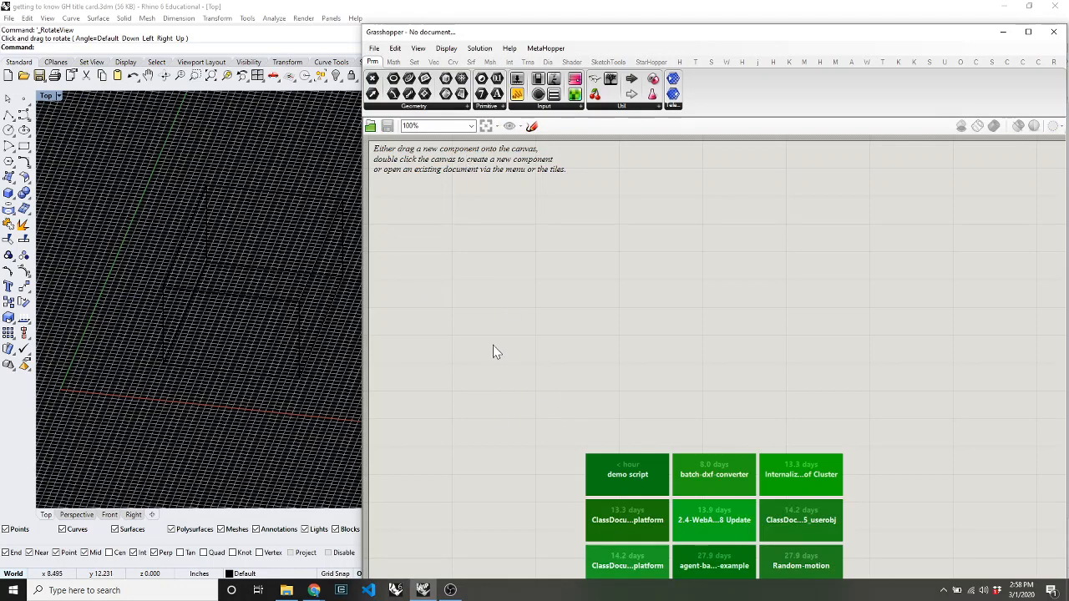
left_click(374, 50)
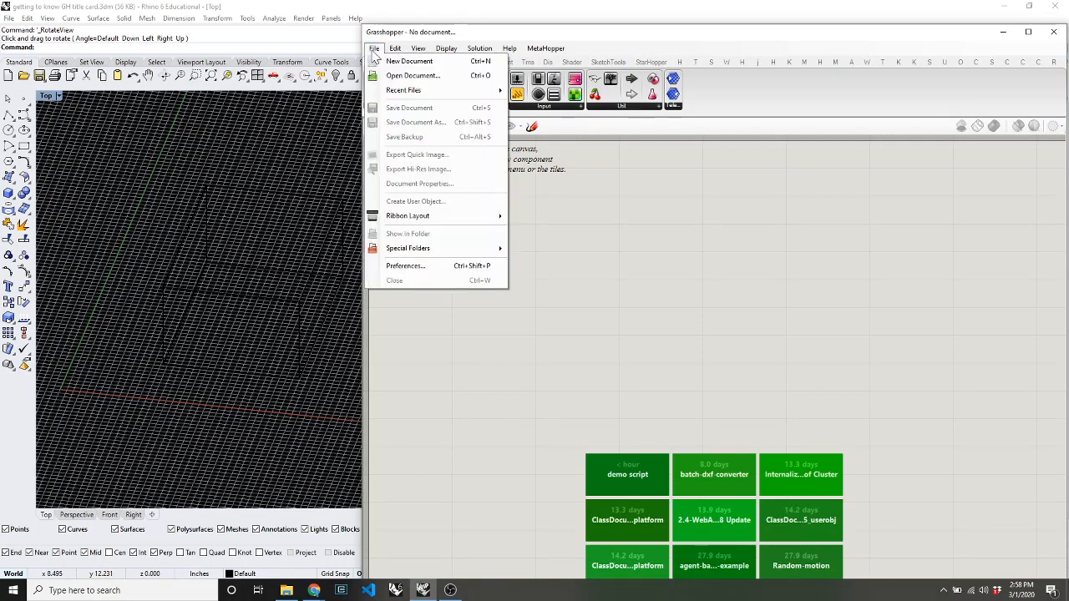
left_click(399, 79)
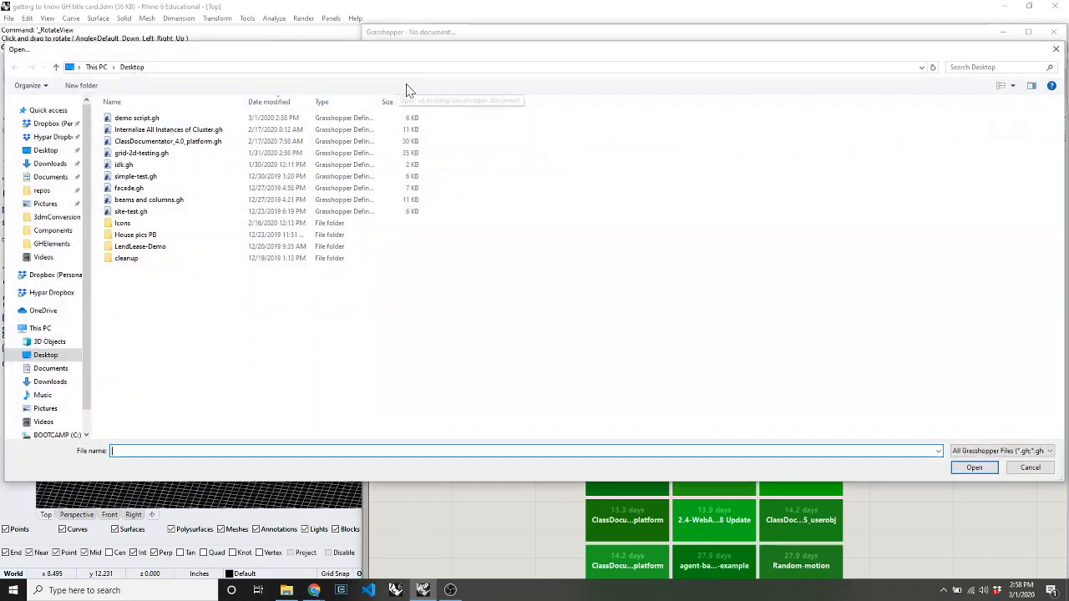
left_click(190, 118)
double_click(192, 119)
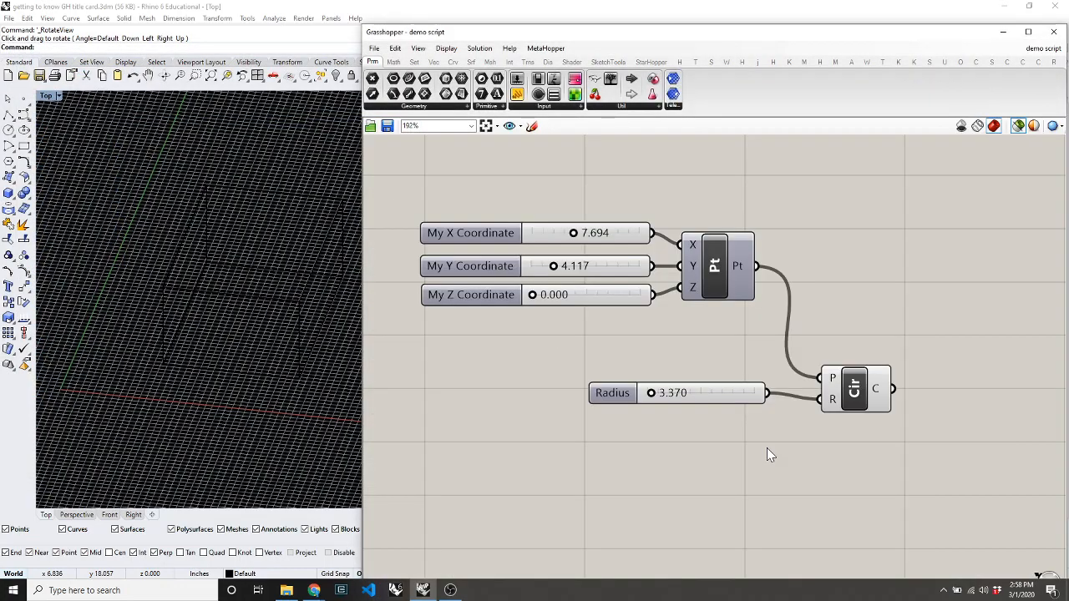
Step: Shift the Grasshopper window sideways and open ClassDocumentator_4.0_platform.gh from the Desktop as a second document
left_click_drag(639, 32, 580, 32)
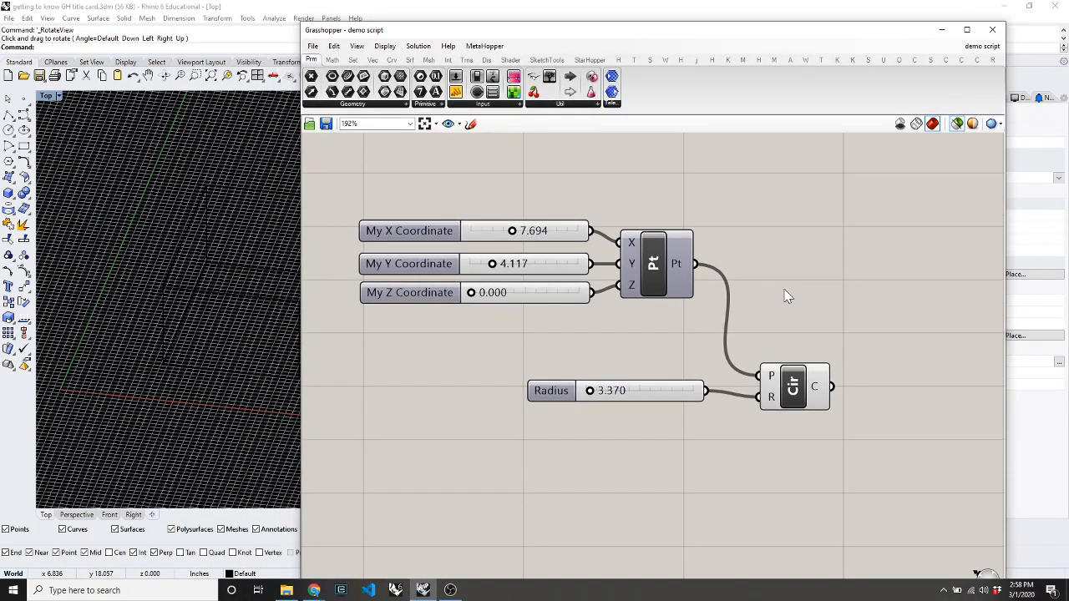
left_click(312, 46)
left_click(312, 46)
left_click(312, 46)
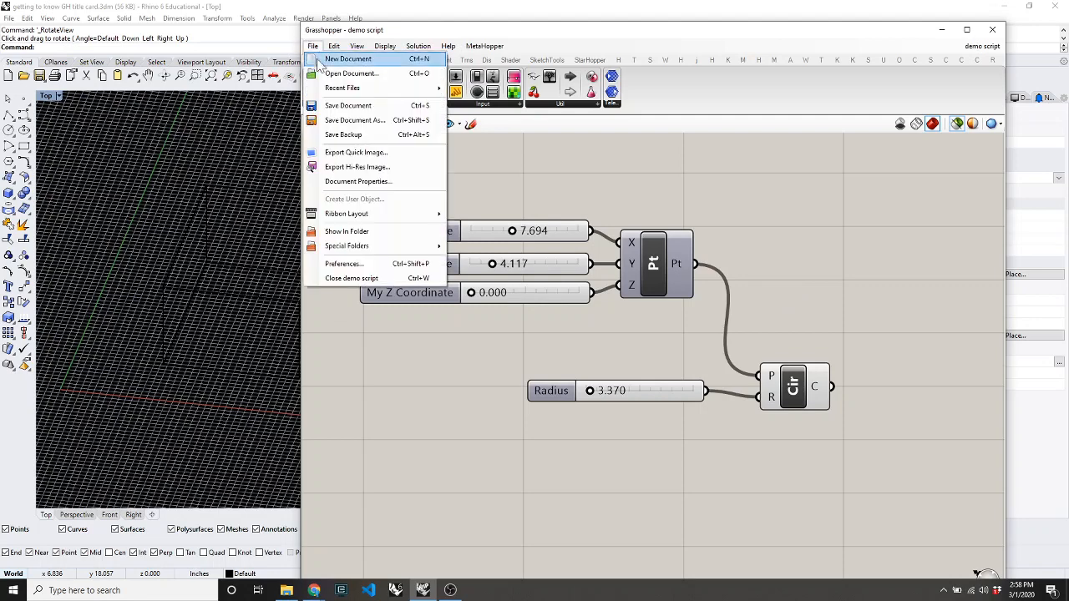
left_click(329, 75)
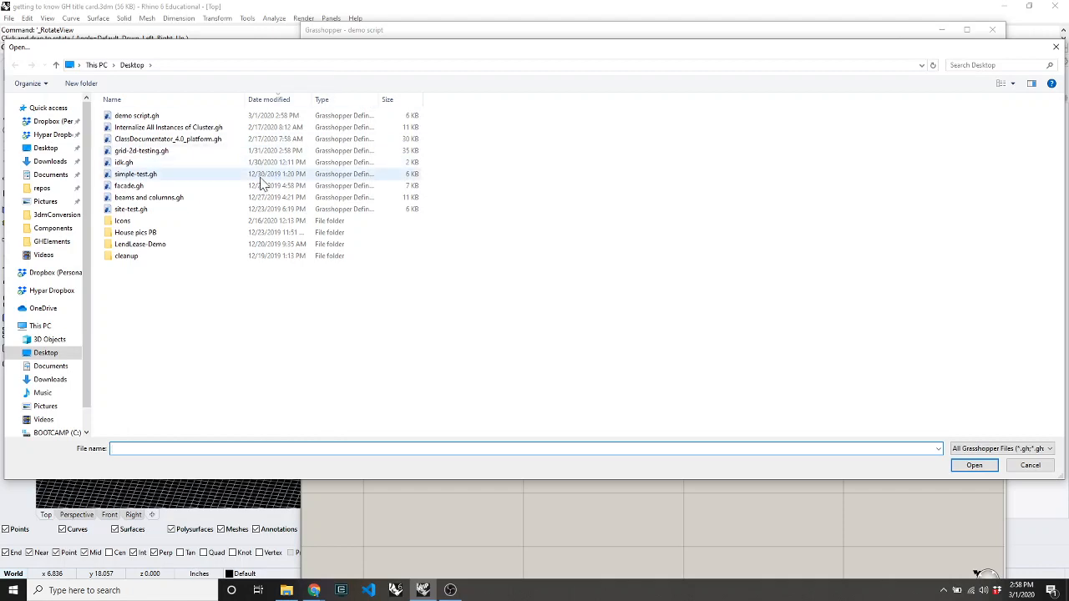
left_click(187, 142)
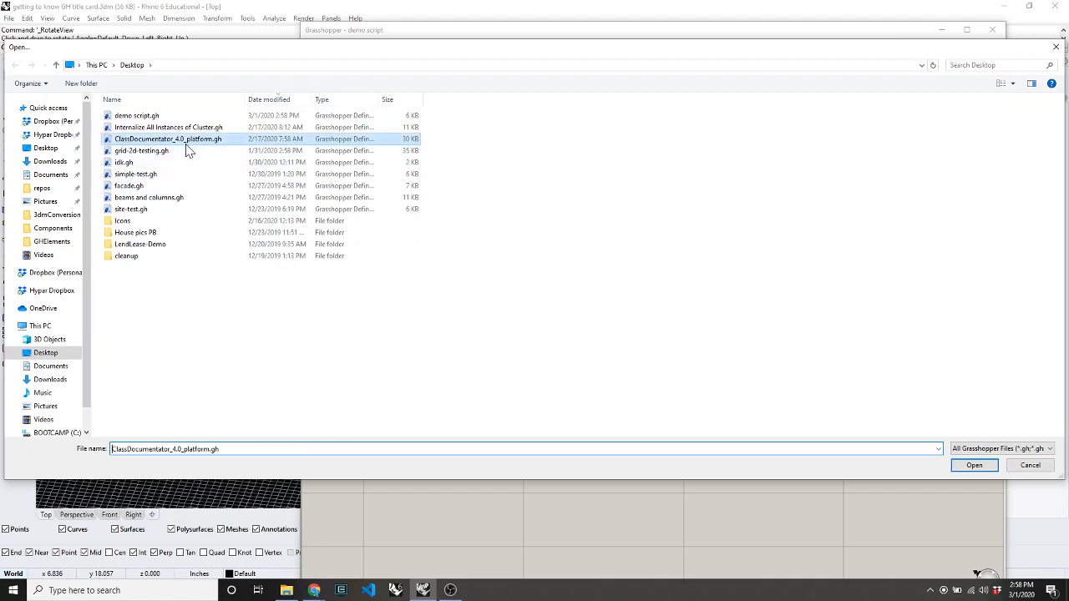
key("Escape")
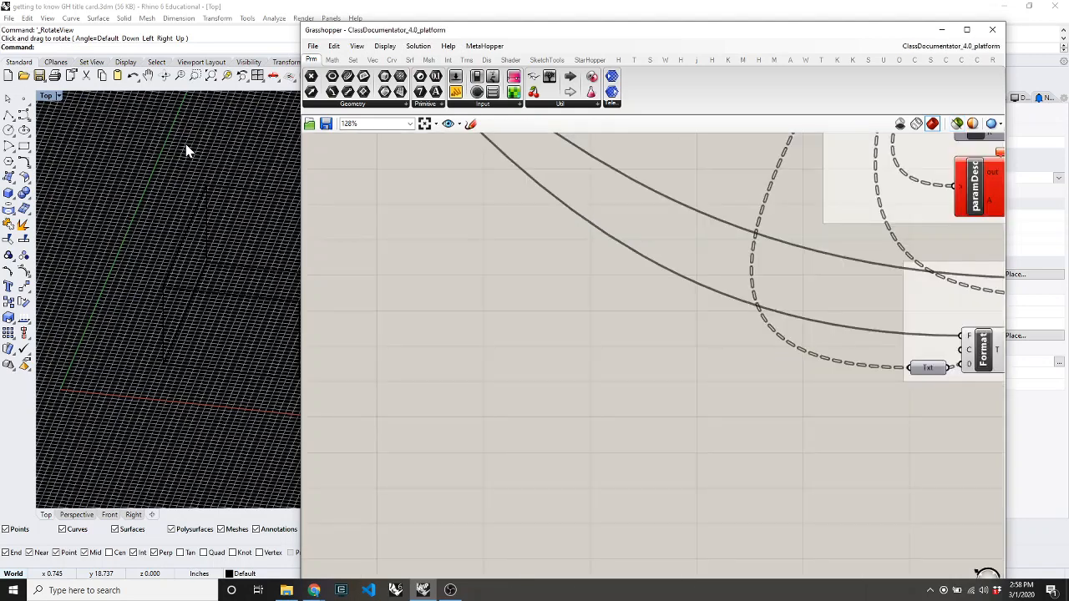
Step: Look over the whole ClassDocumentator_4.0_platform definition and switch back to the demo script document
scroll(477, 254, "down", 10)
scroll(464, 208, "up", 4)
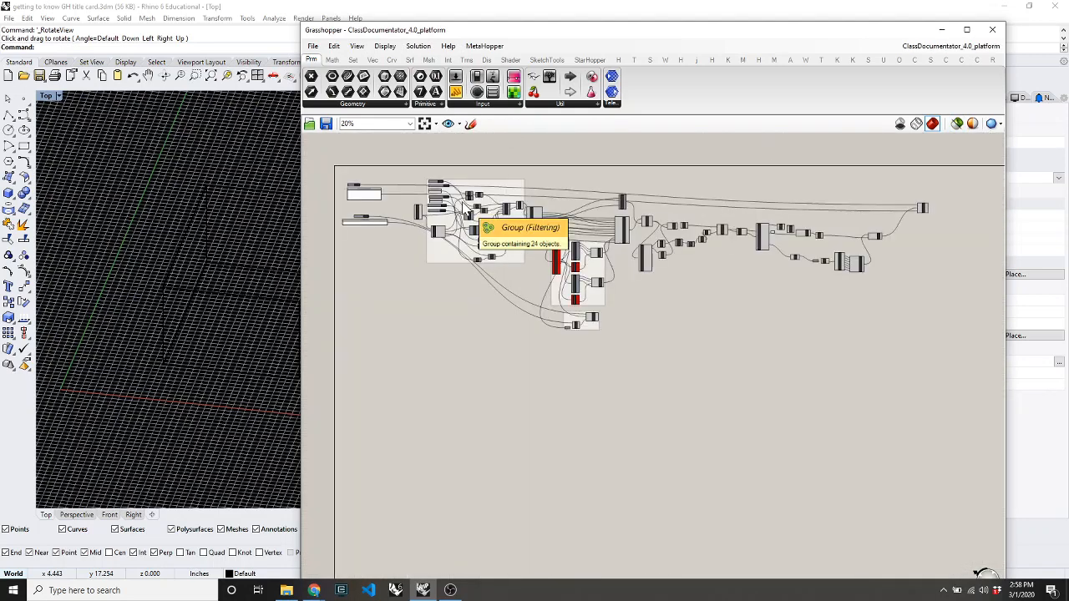
mouse_move(924, 49)
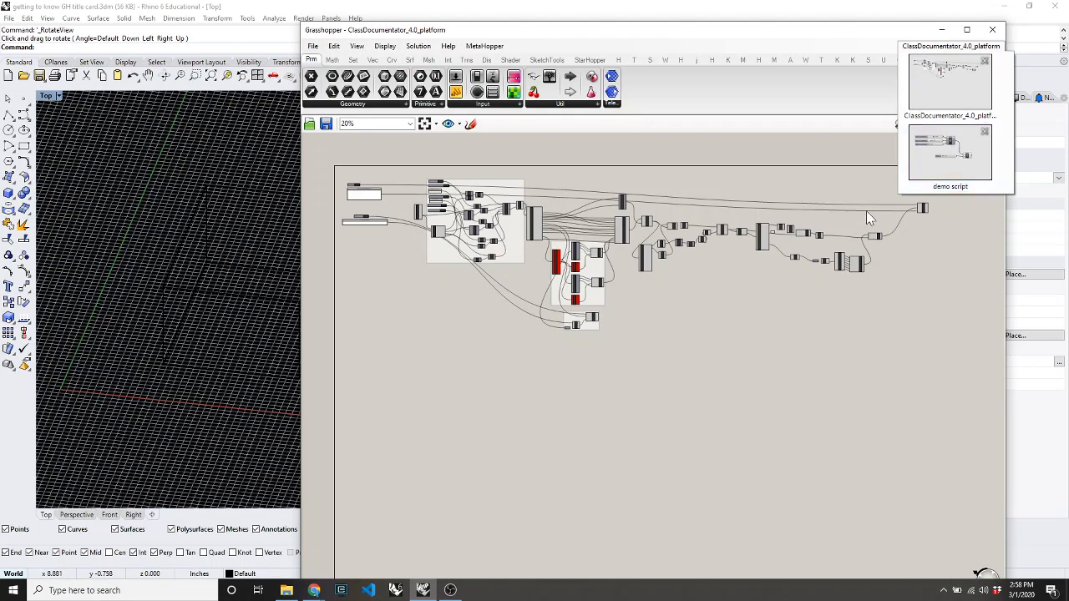
left_click(940, 155)
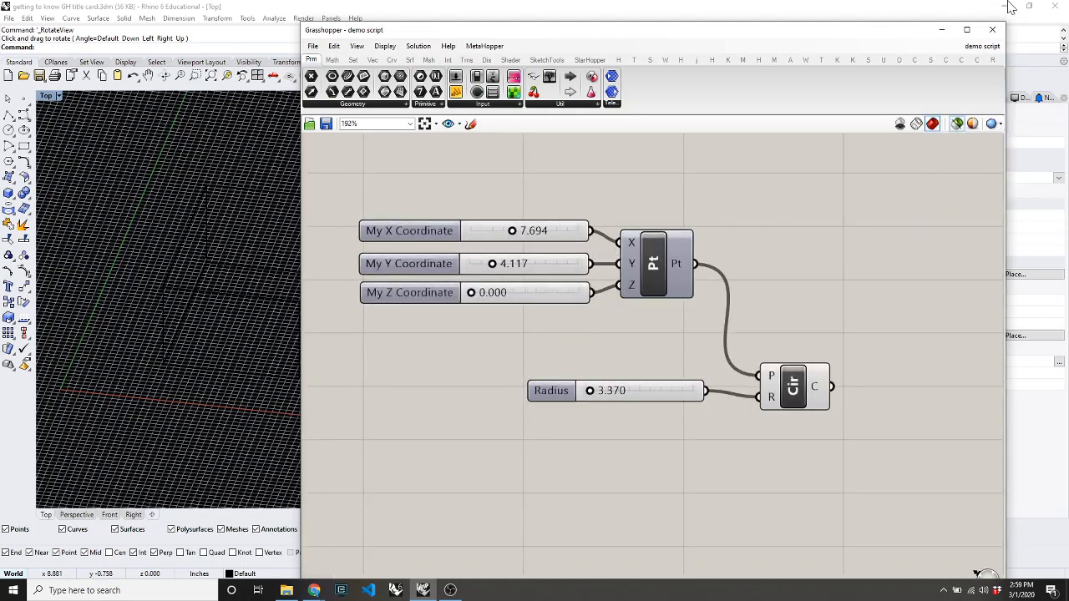
Step: Switch to ClassDocumentator_4.0_platform to inspect its red Component Info and parameter components, and return to demo script
left_click(996, 148)
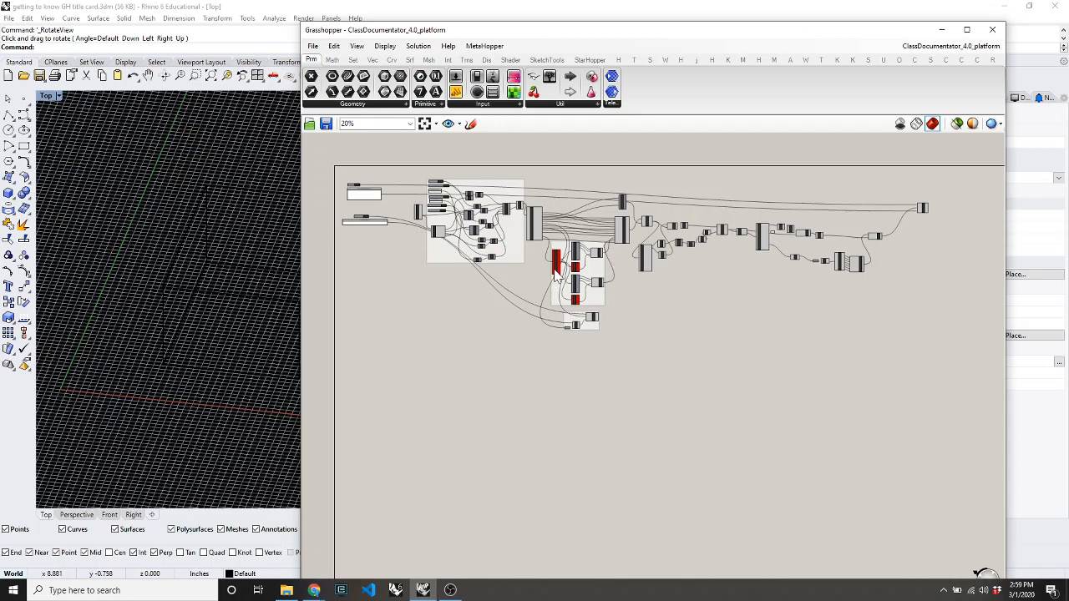
scroll(562, 275, "up", 5)
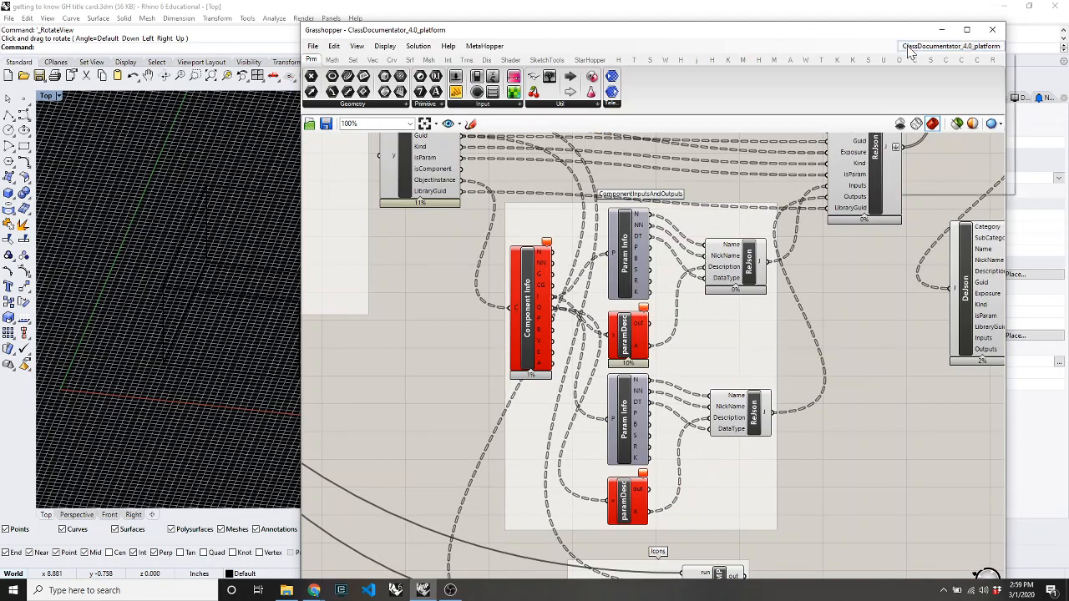
left_click(952, 46)
left_click(944, 151)
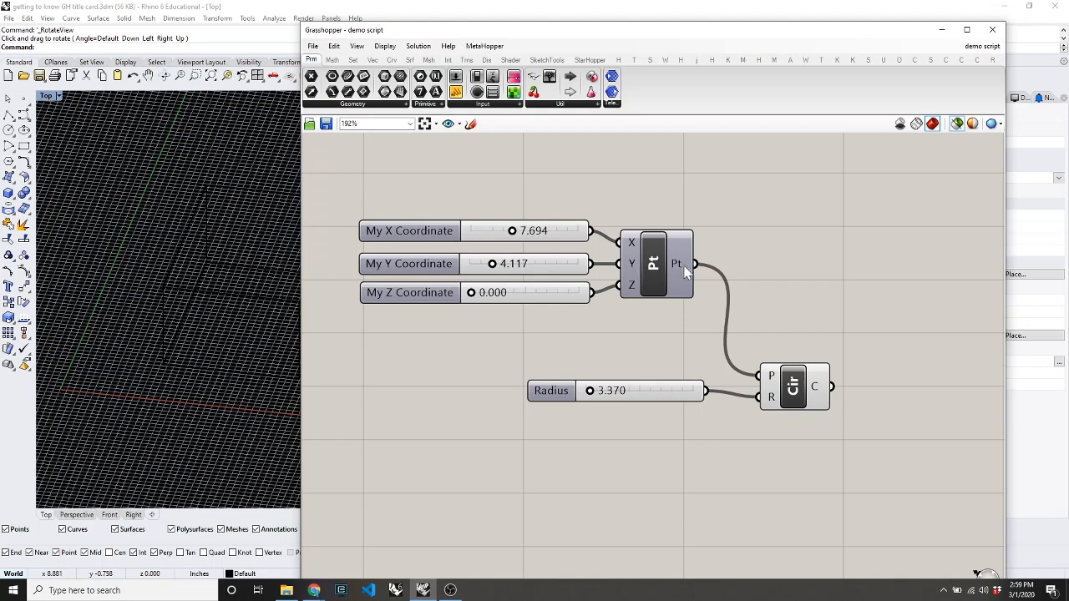
Step: Nudge the Circle component up in line with the Radius slider and compare its Rhino preview when selected and unselected
left_click_drag(796, 398, 792, 393)
left_click(786, 317)
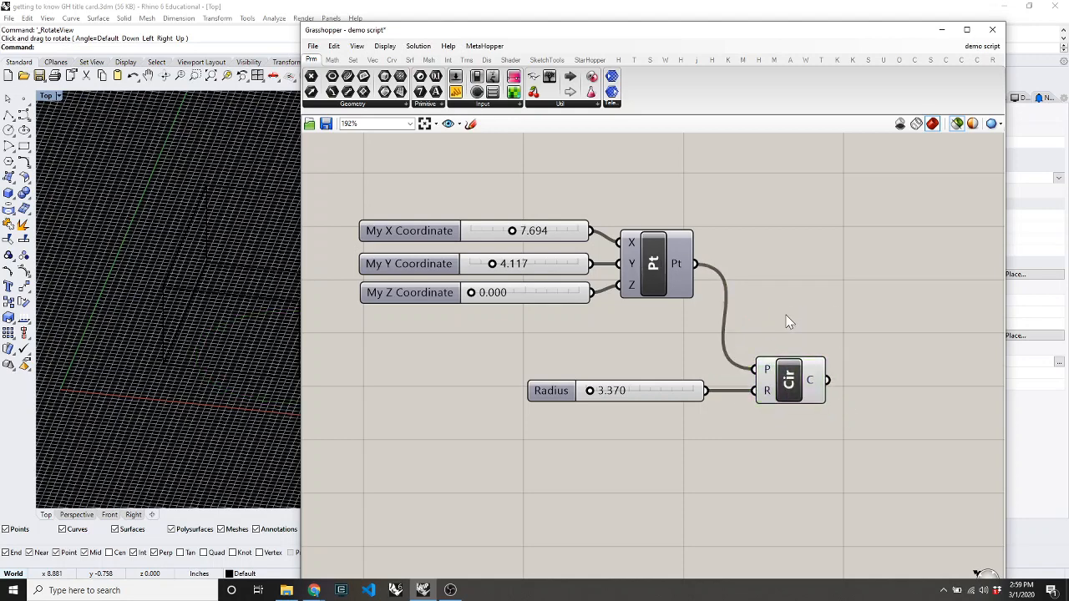
left_click(789, 386)
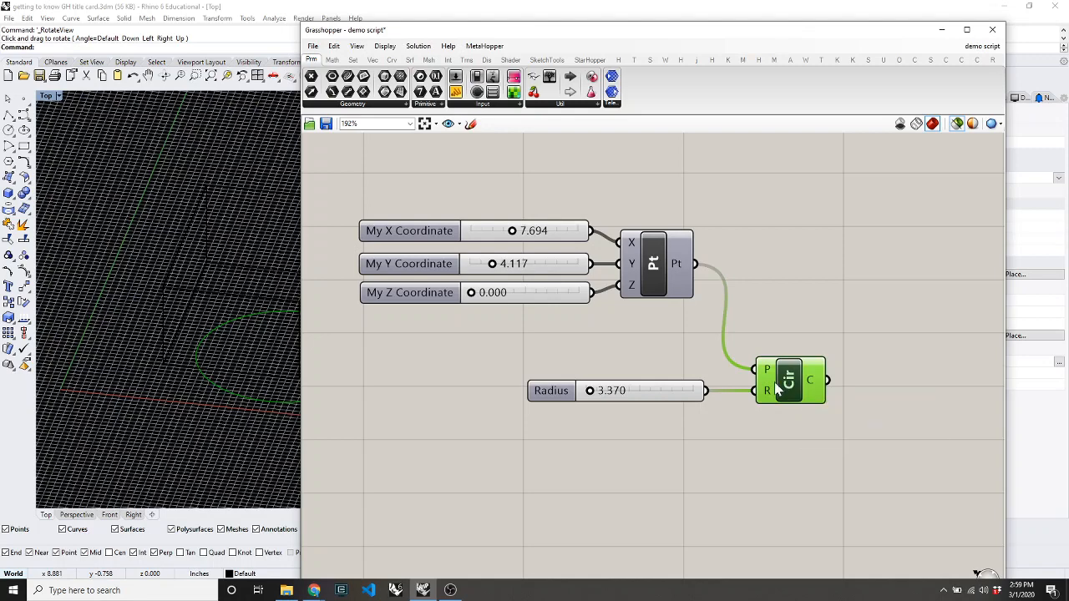
left_click(888, 309)
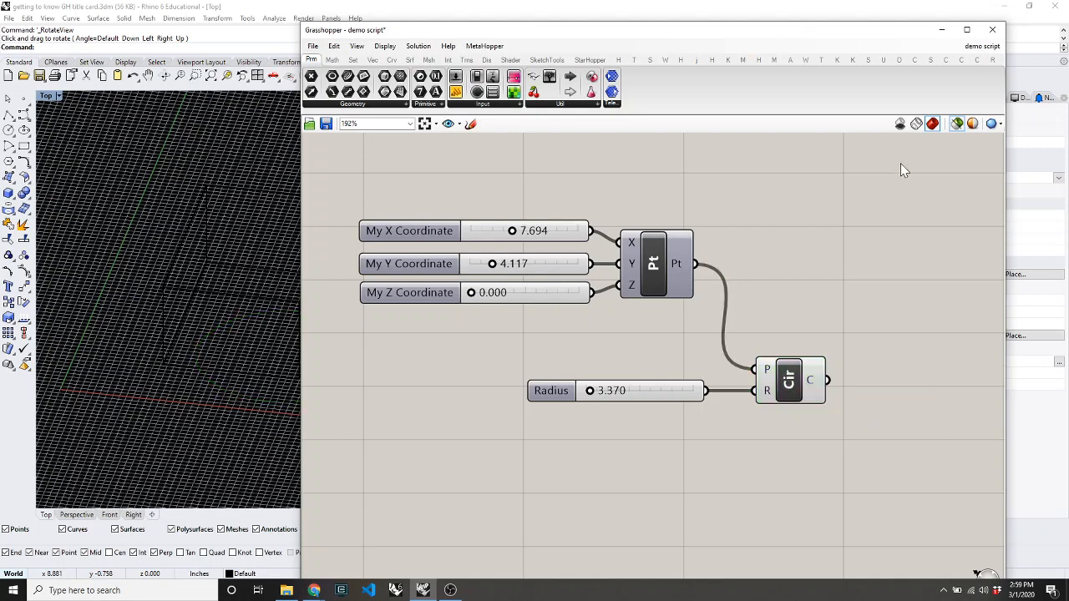
left_click(785, 382)
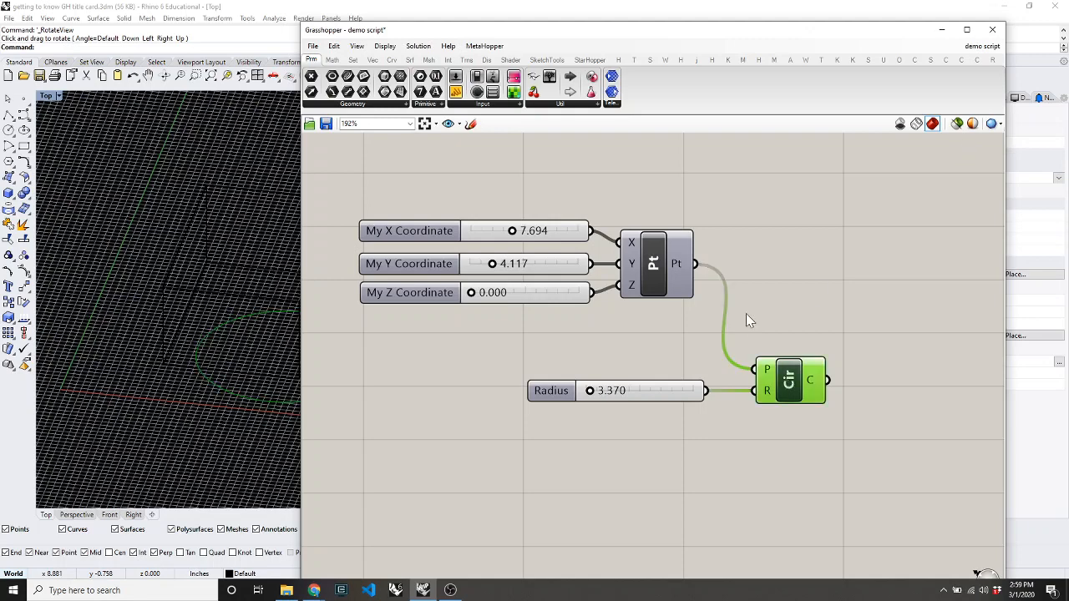
left_click(746, 313)
Step: Restore the shaded Rhino viewport and the preview of unselected components, and hide the box extrusion
left_click(200, 367)
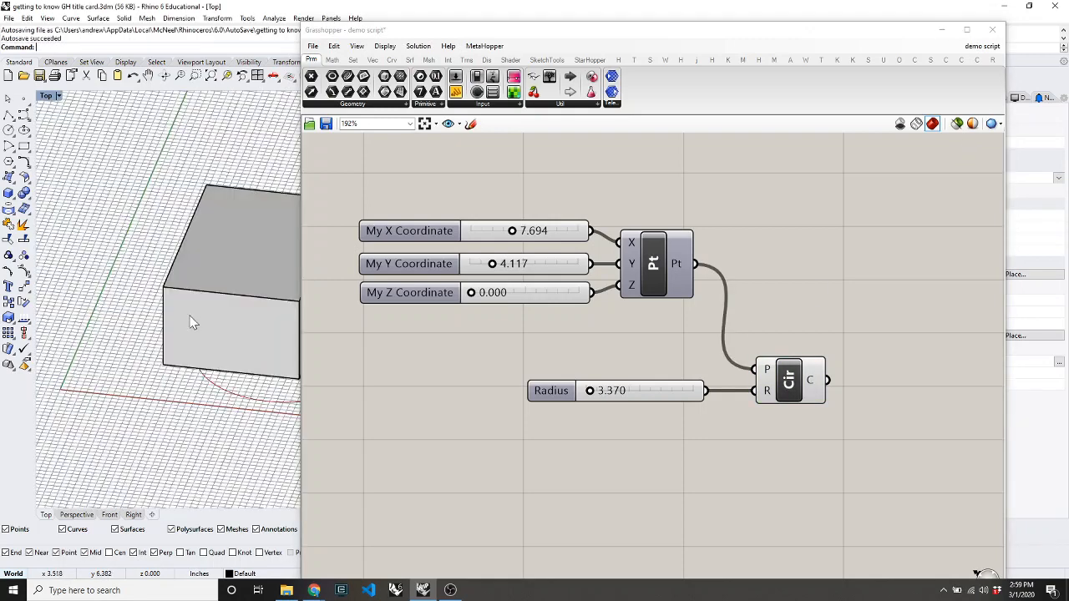
left_click(173, 301)
key("ctrl+h")
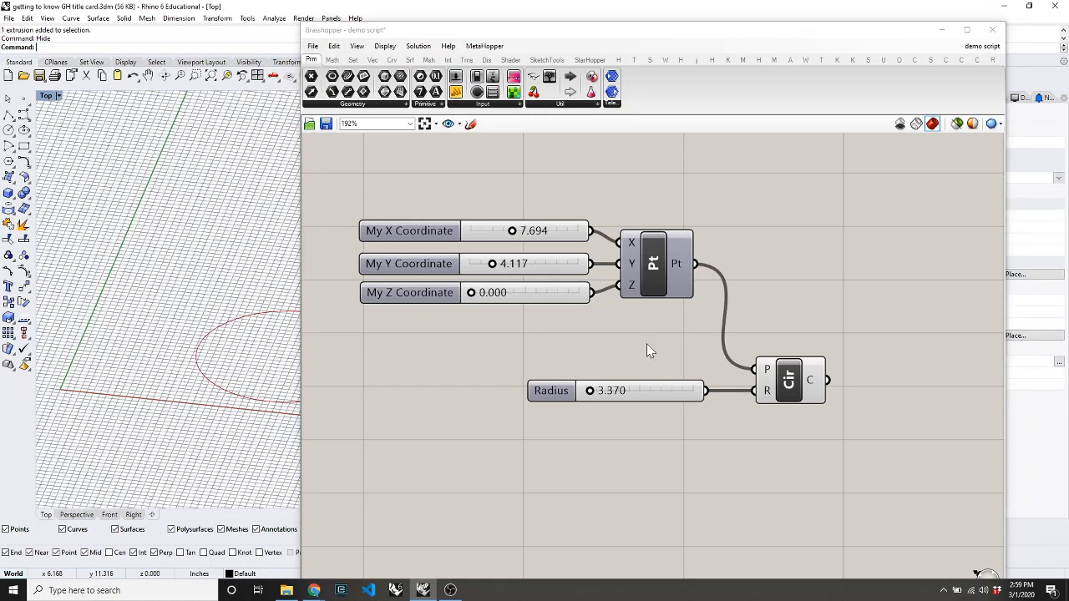
Step: Nudge the Construct Point component down, turn its preview on, and reselect it to highlight its point in Rhino
left_click_drag(650, 269, 656, 278)
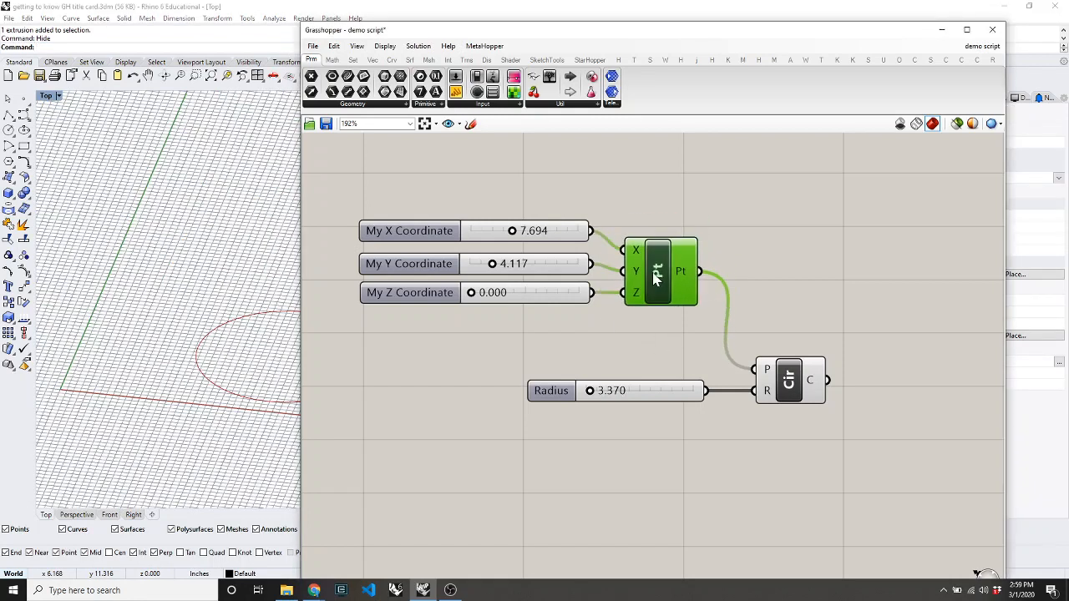
right_click(723, 247)
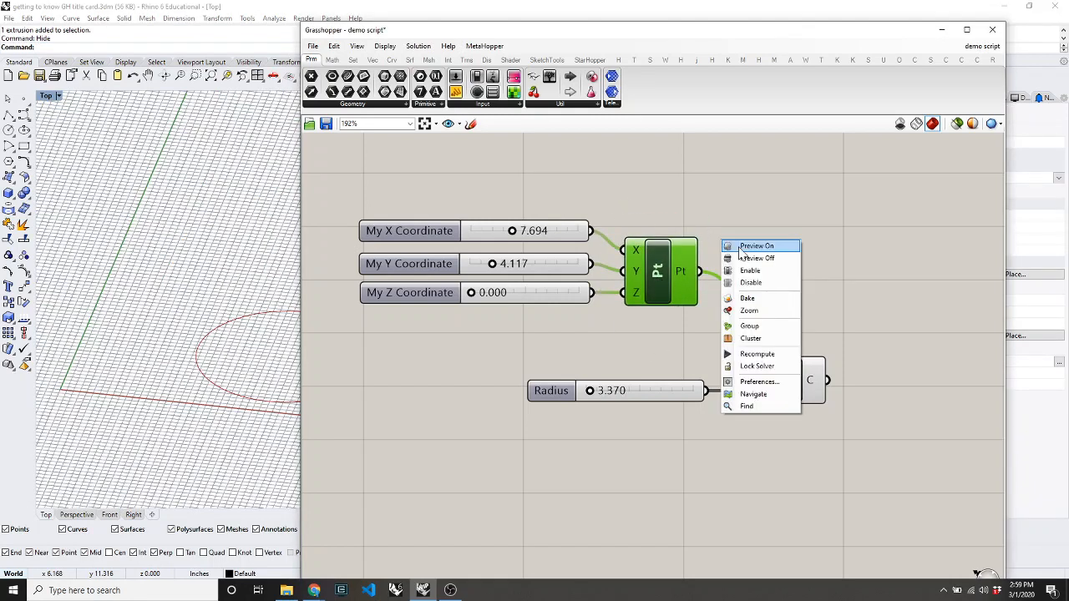
left_click(735, 252)
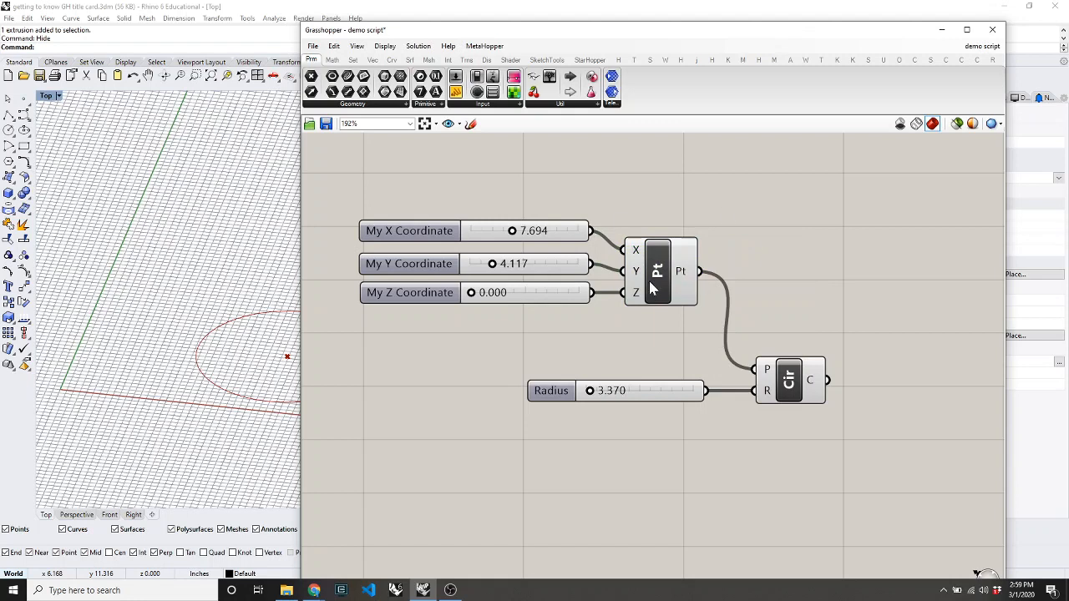
left_click(664, 286)
left_click(746, 265)
left_click(674, 253)
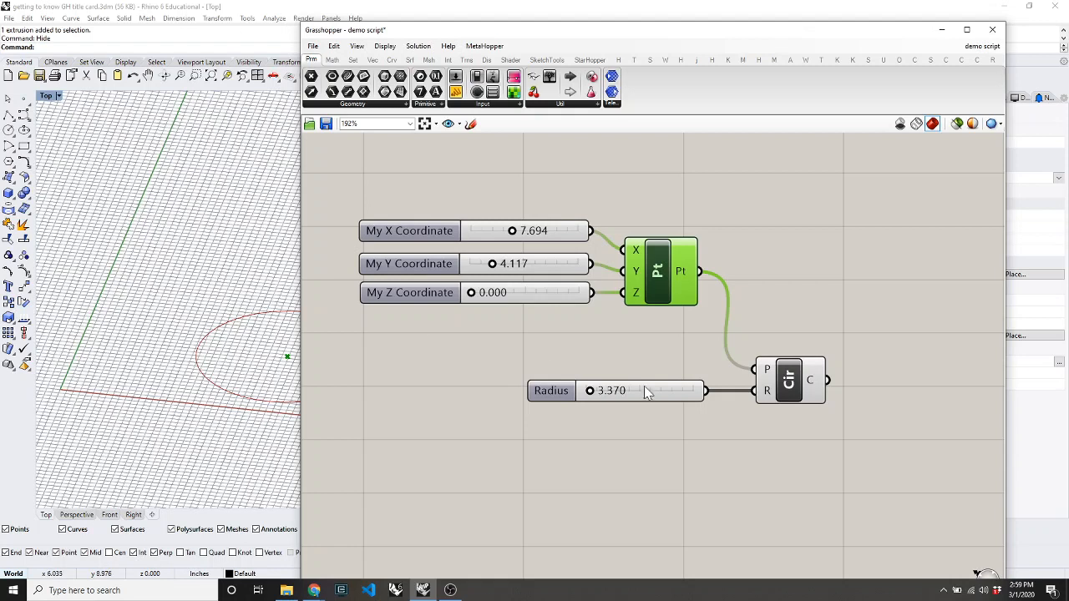
Step: Add a text panel to the canvas below the Radius slider and set its content to "dfgdfgdds"
left_click(652, 336)
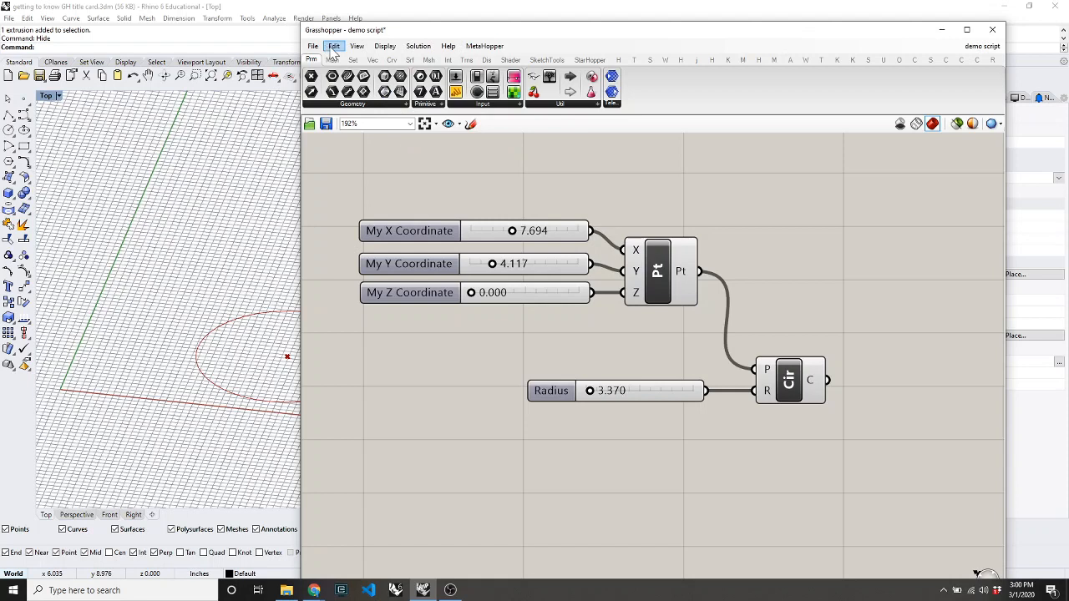
left_click(457, 93)
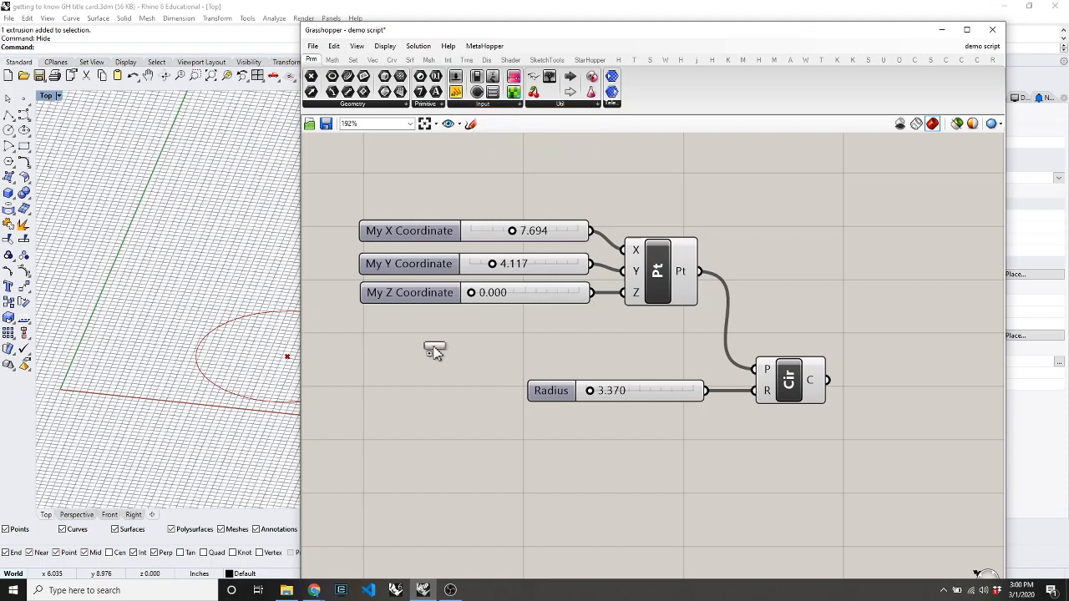
left_click(445, 465)
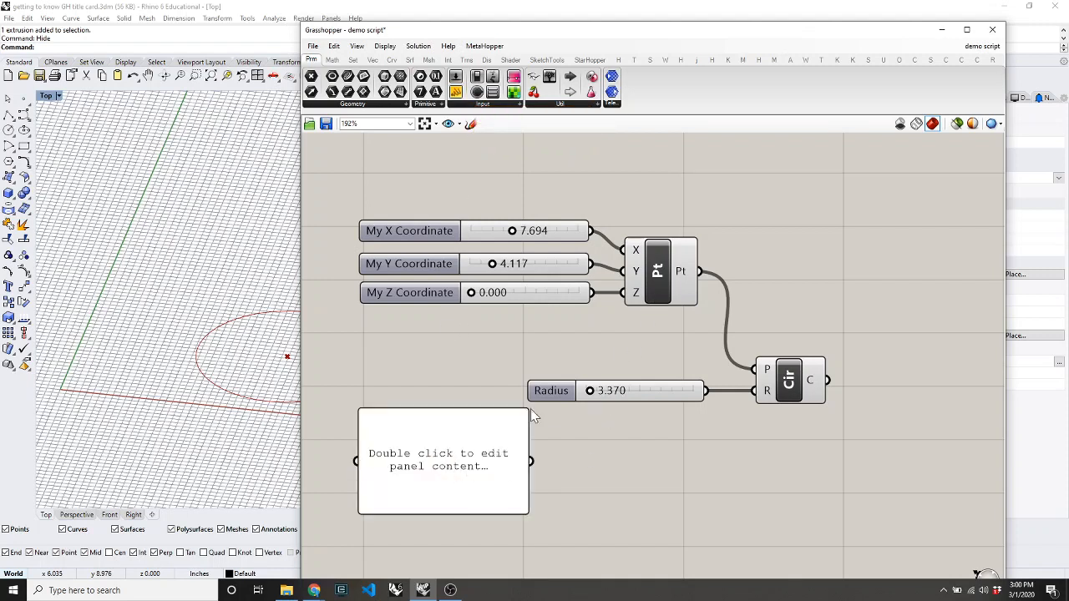
double_click(410, 443)
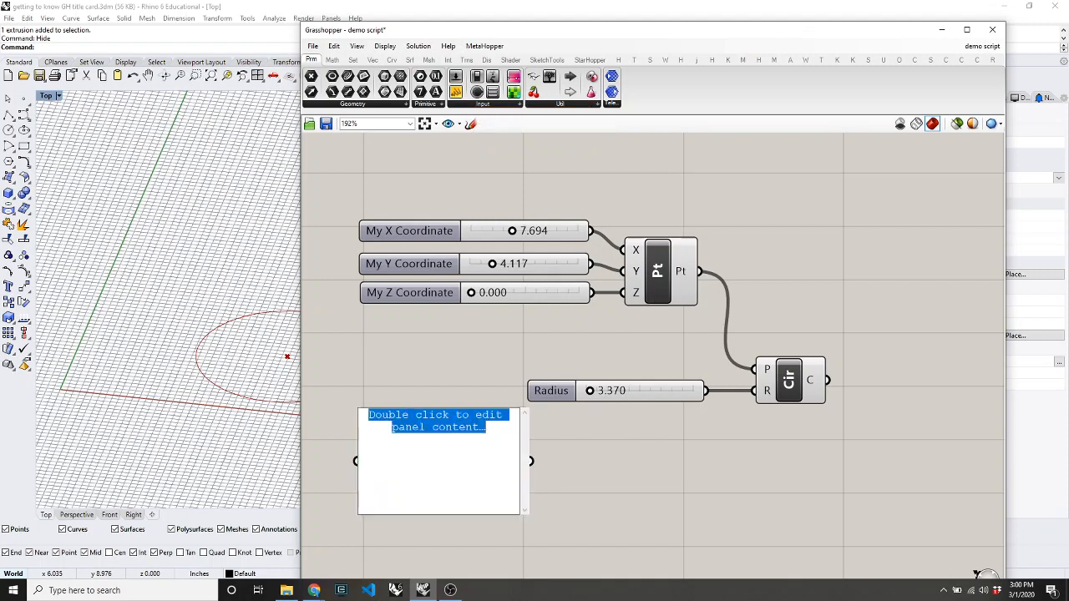
type("dfgdfgdds")
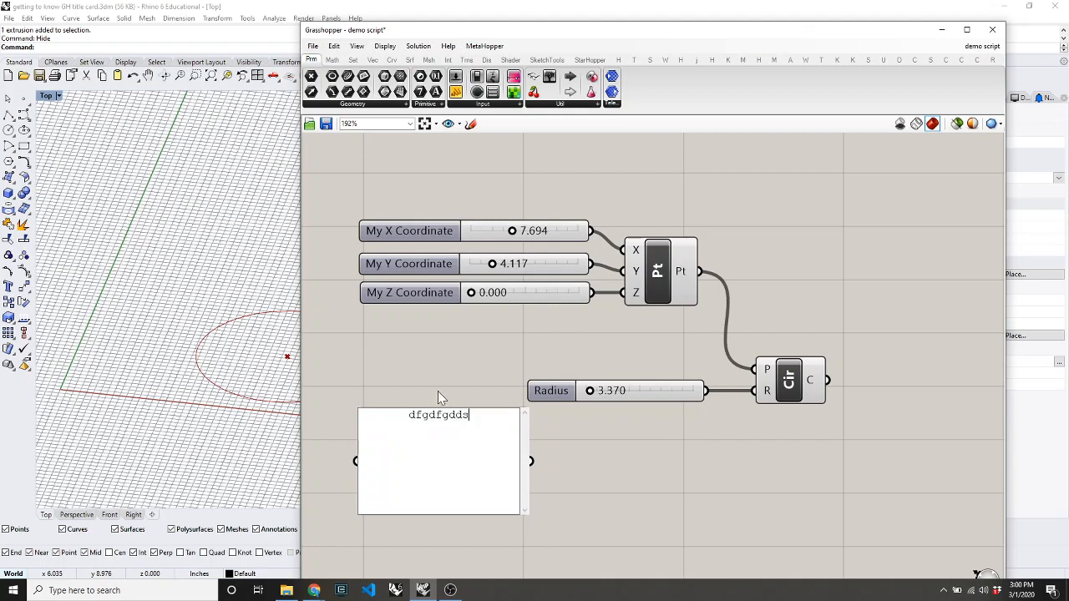
left_click(465, 357)
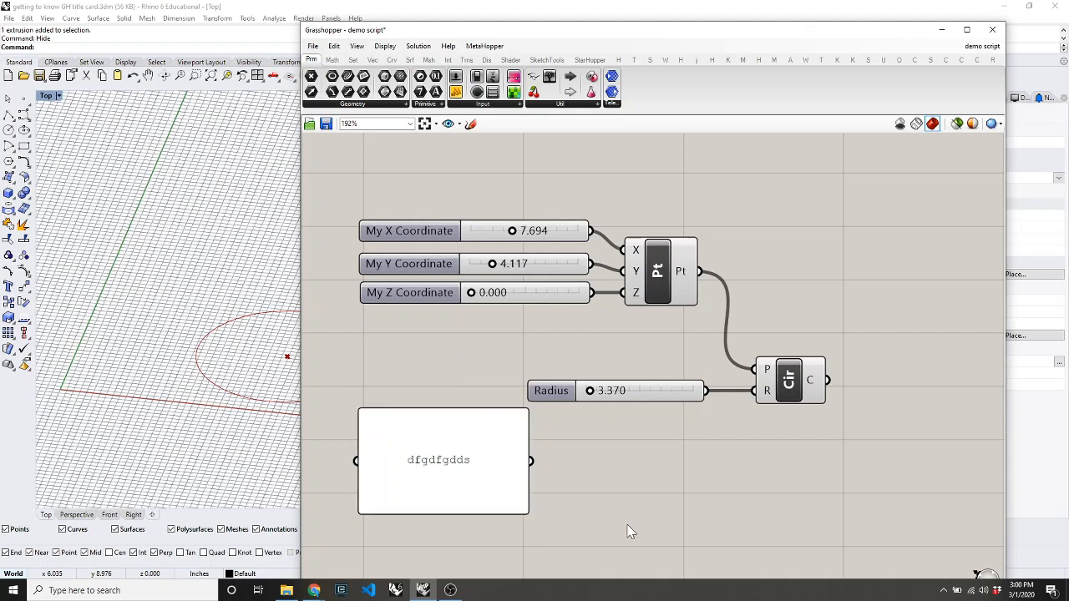
Step: Connect the text panel to the Circle's P input, shrink it around its text, and place it just above the Radius slider
left_click_drag(531, 460, 754, 368)
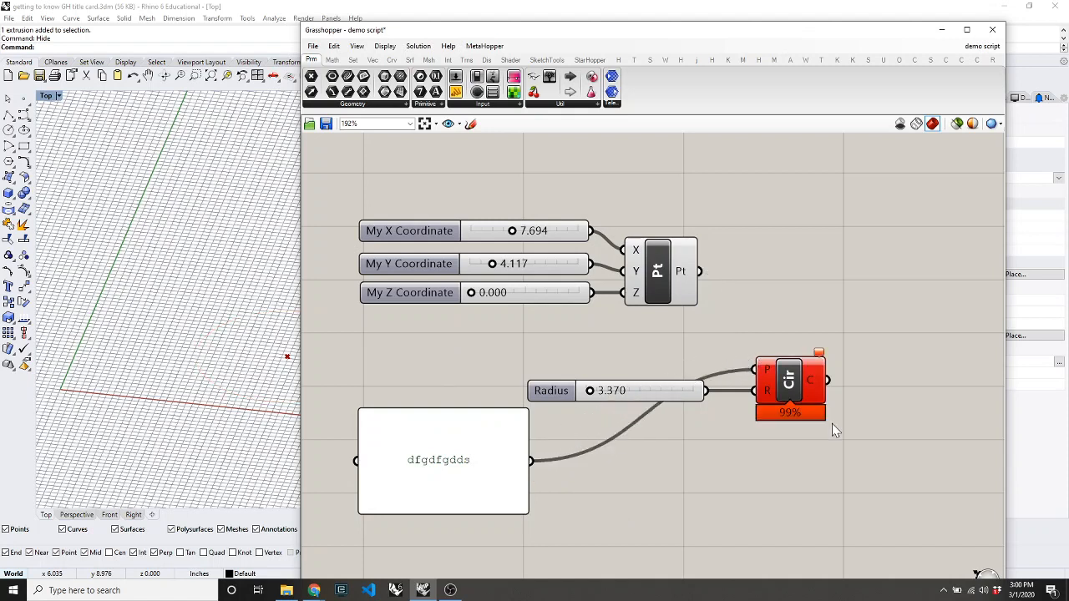
left_click_drag(526, 508, 432, 429)
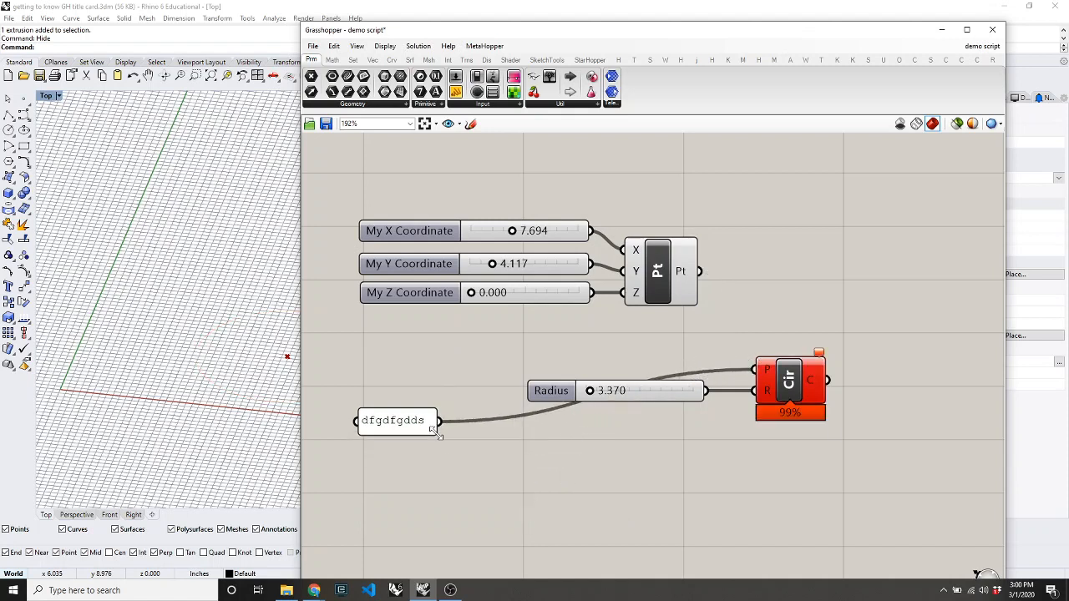
mouse_move(821, 358)
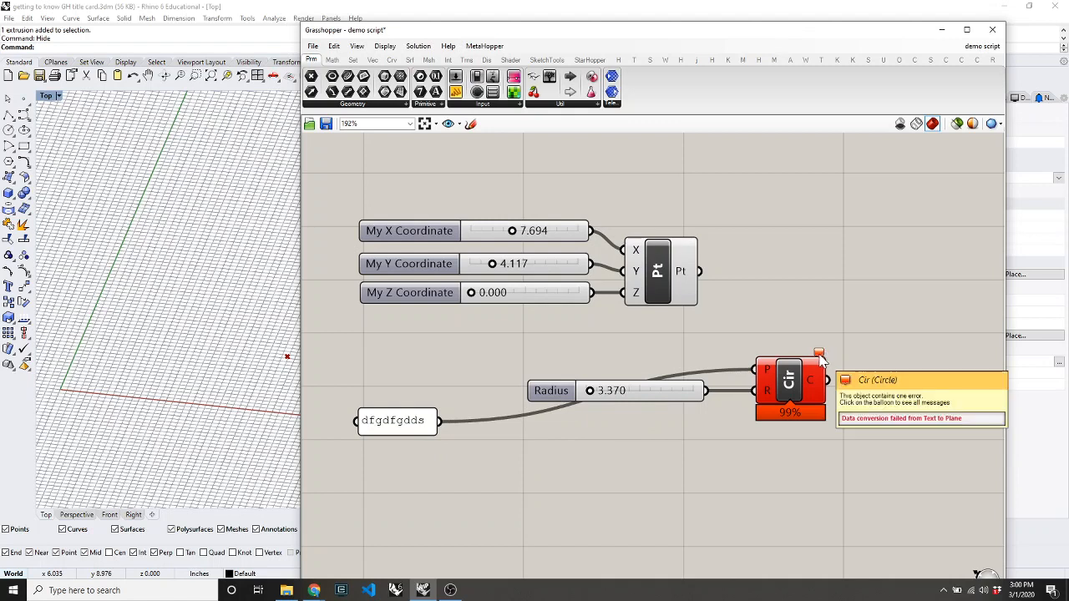
left_click_drag(426, 420, 638, 357)
left_click(806, 336)
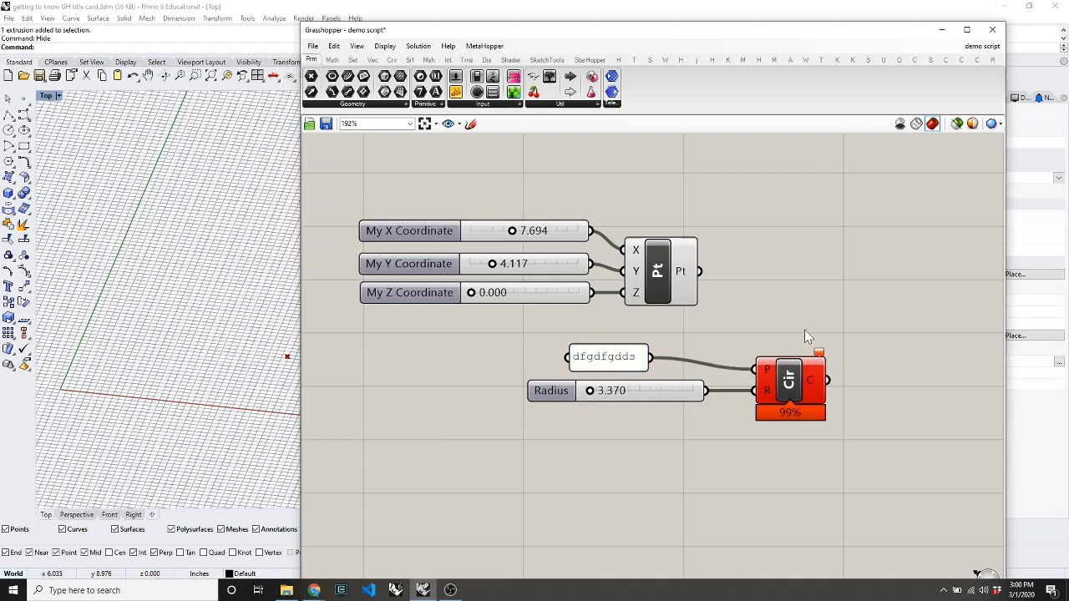
Step: Check the Circle's error message, nudge the text panel up, and reconnect the Construct Point output to the Circle's P input
mouse_move(821, 356)
left_click_drag(700, 272, 748, 282)
mouse_move(821, 356)
left_click_drag(610, 363, 605, 344)
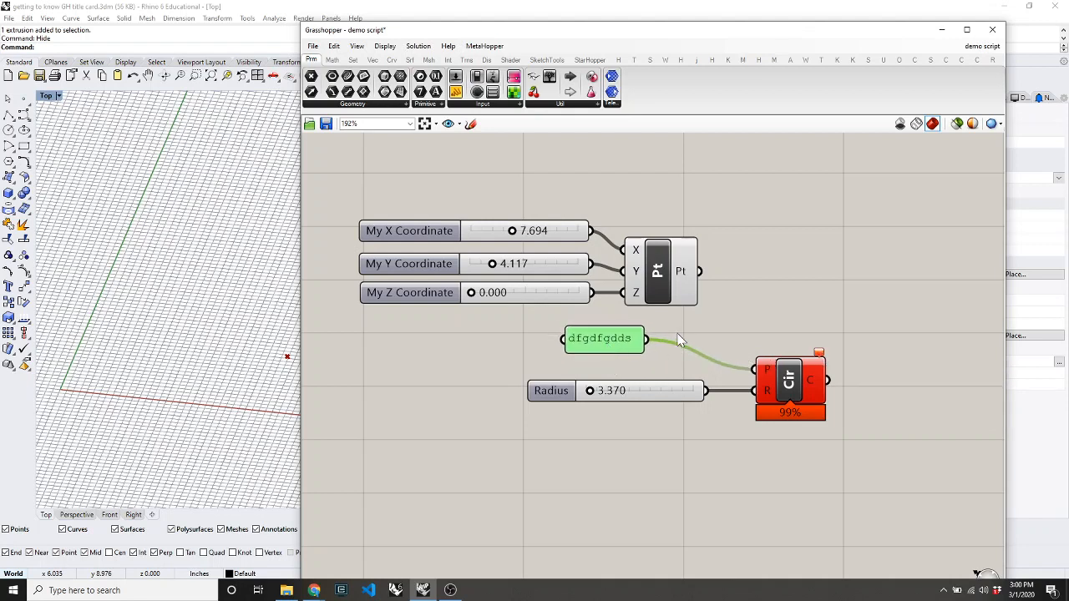
left_click_drag(700, 270, 765, 376)
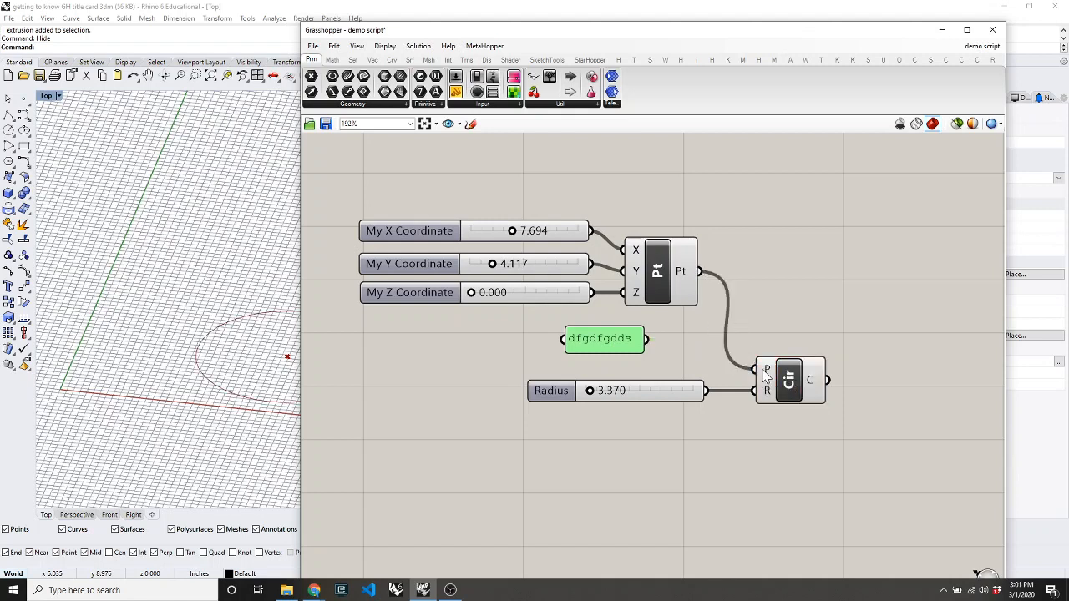
left_click(760, 324)
Step: Wire the text panel into the Circle's P input as an additional source alongside the Construct Point
left_click_drag(646, 339, 777, 381, "shift")
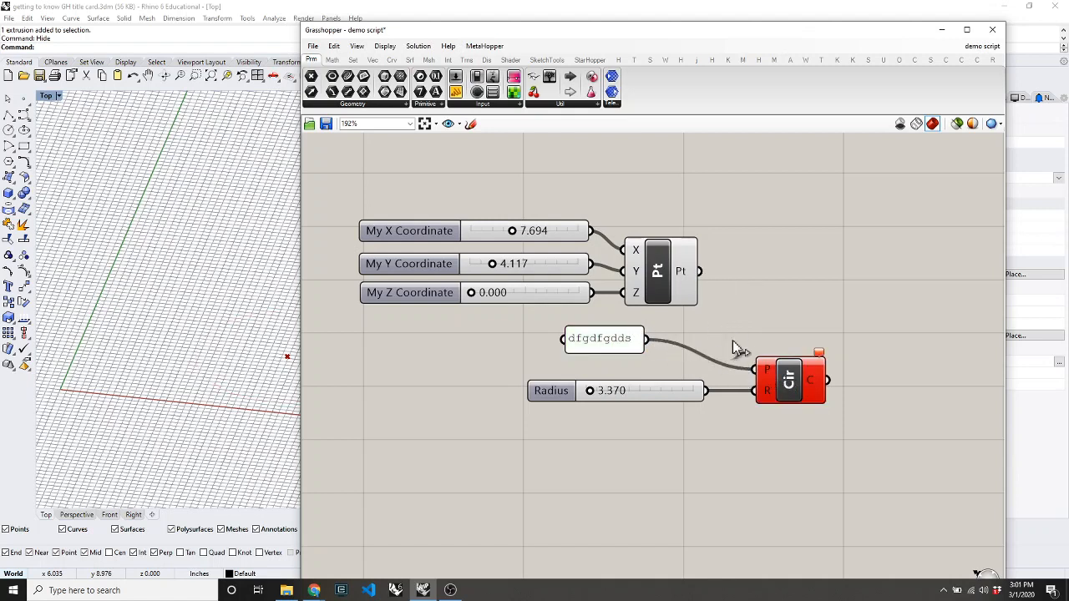
key("ctrl+z")
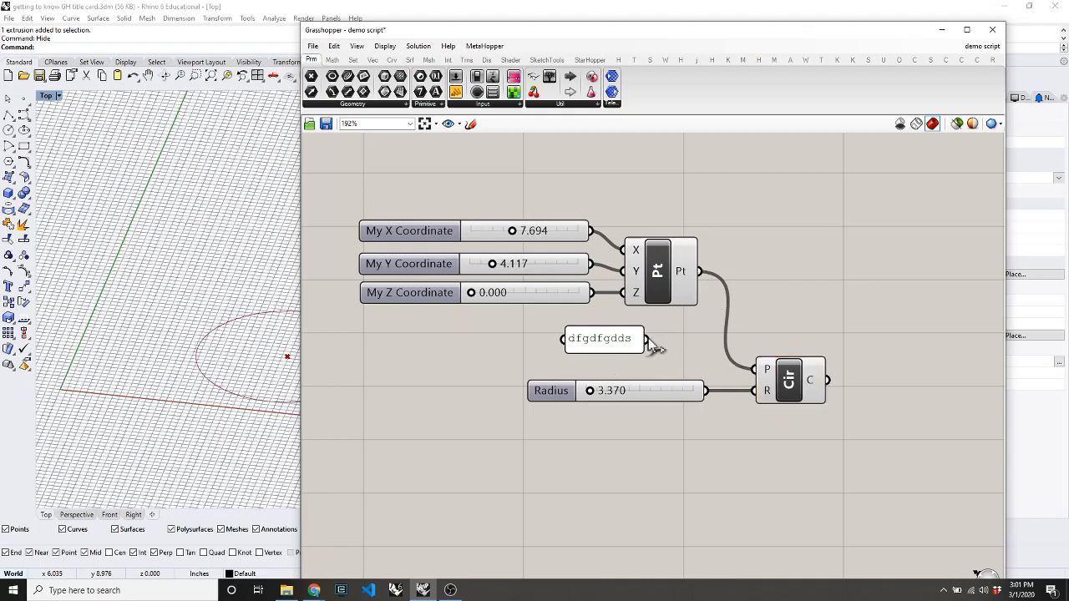
left_click_drag(648, 344, 757, 370)
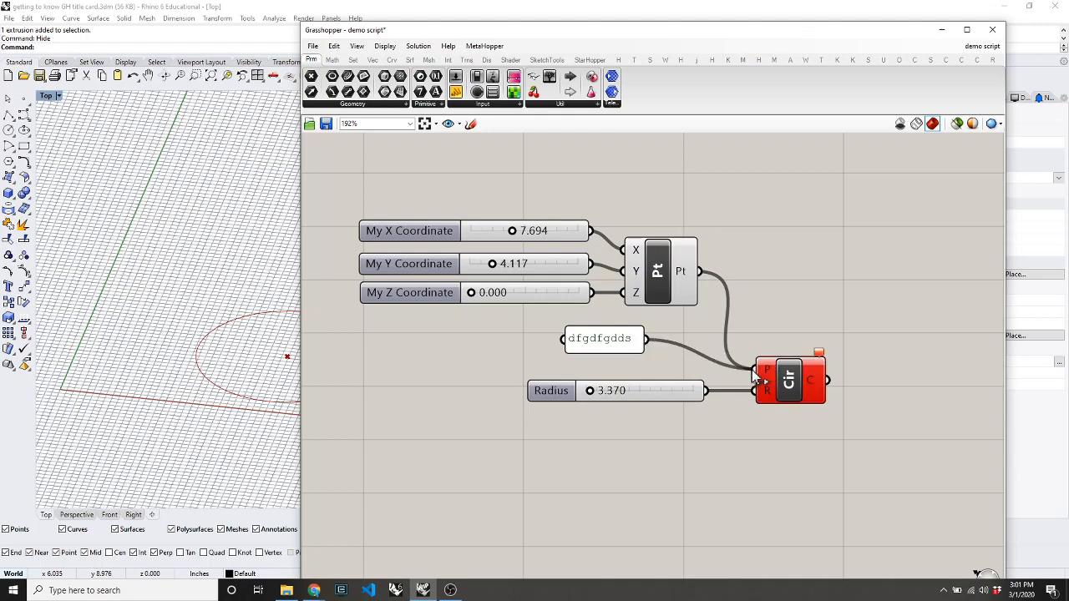
Step: Disconnect only the text panel from the Circle's P input, keeping the Construct Point wire
right_click(764, 378)
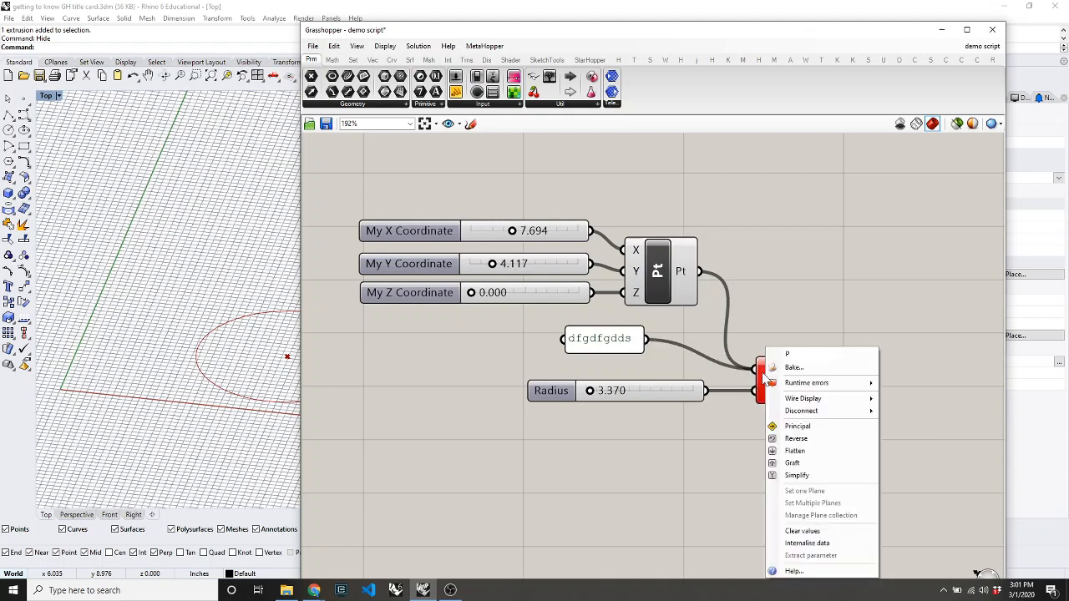
left_click(740, 375)
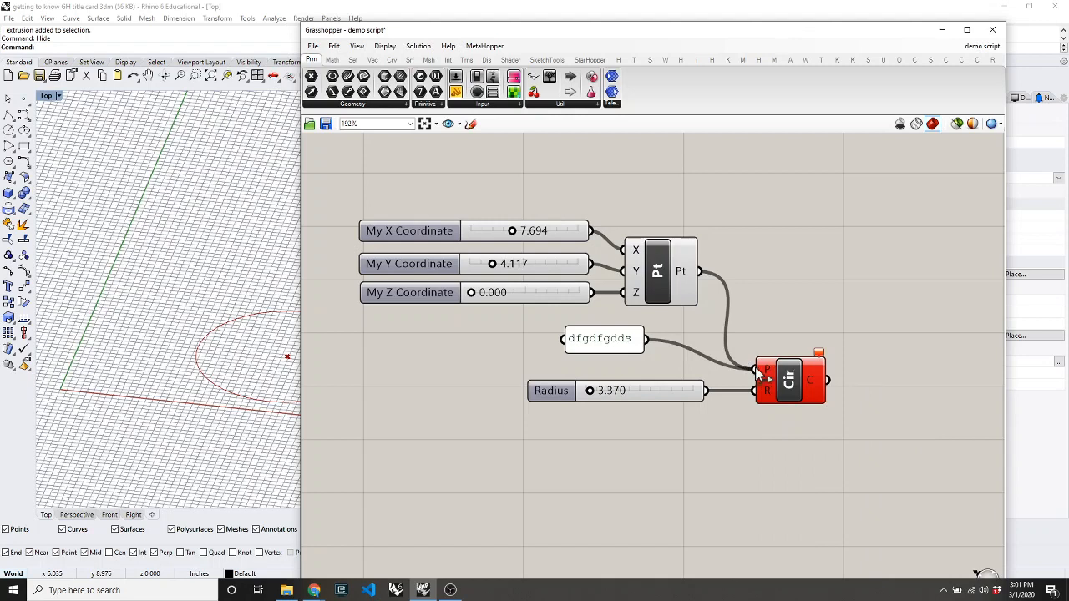
right_click(764, 368)
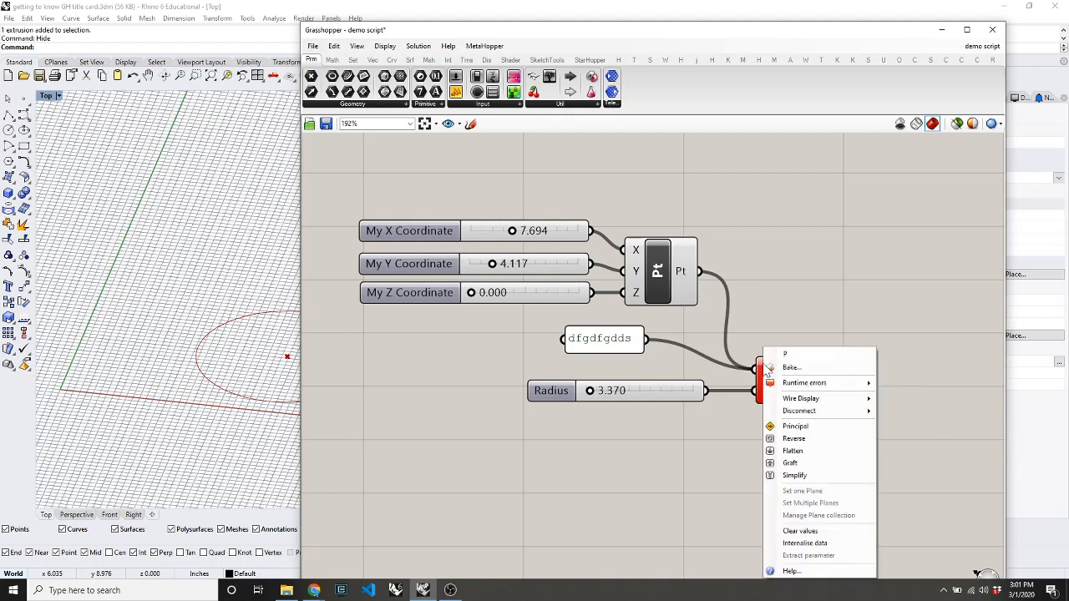
mouse_move(799, 411)
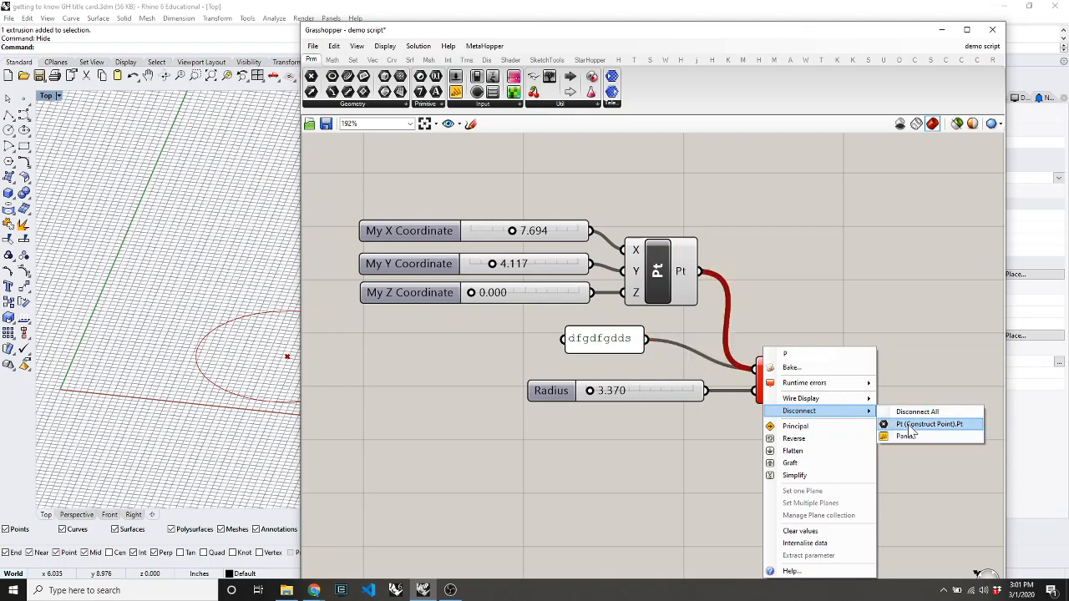
left_click(906, 437)
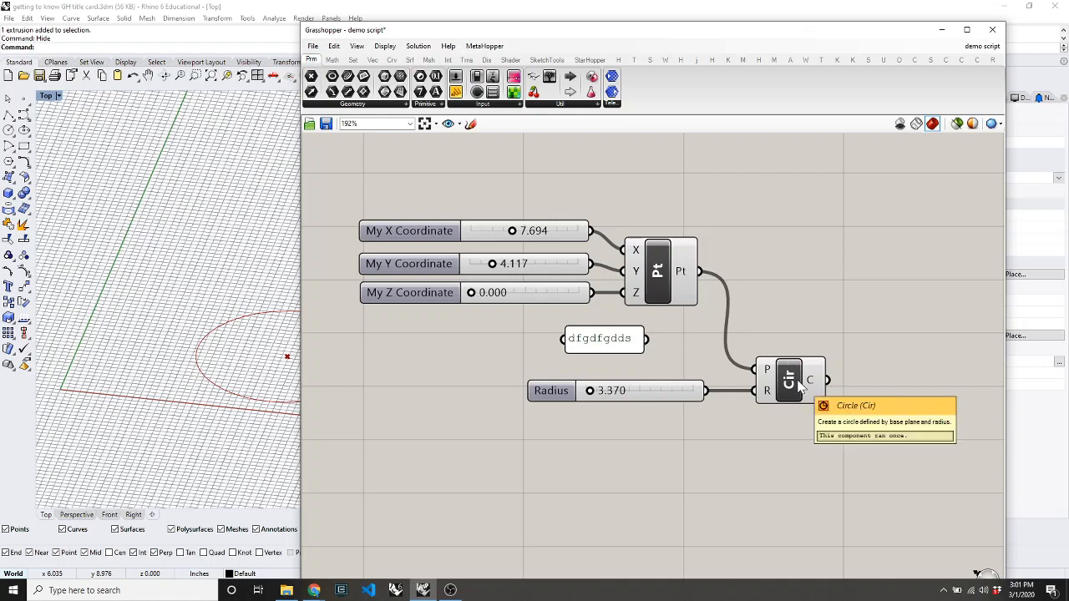
left_click_drag(733, 34, 725, 15)
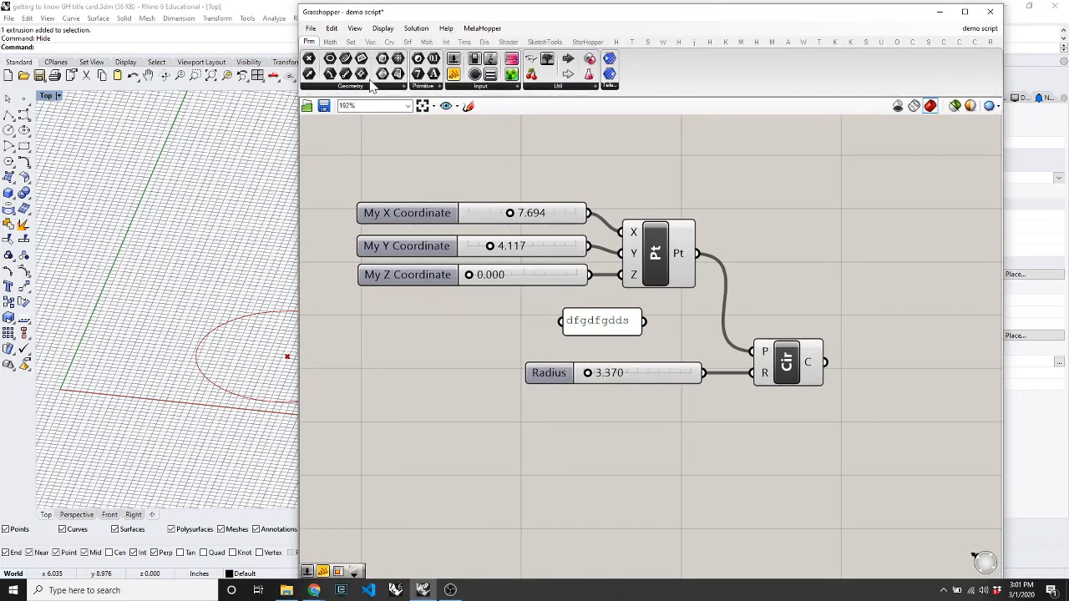
left_click(332, 30)
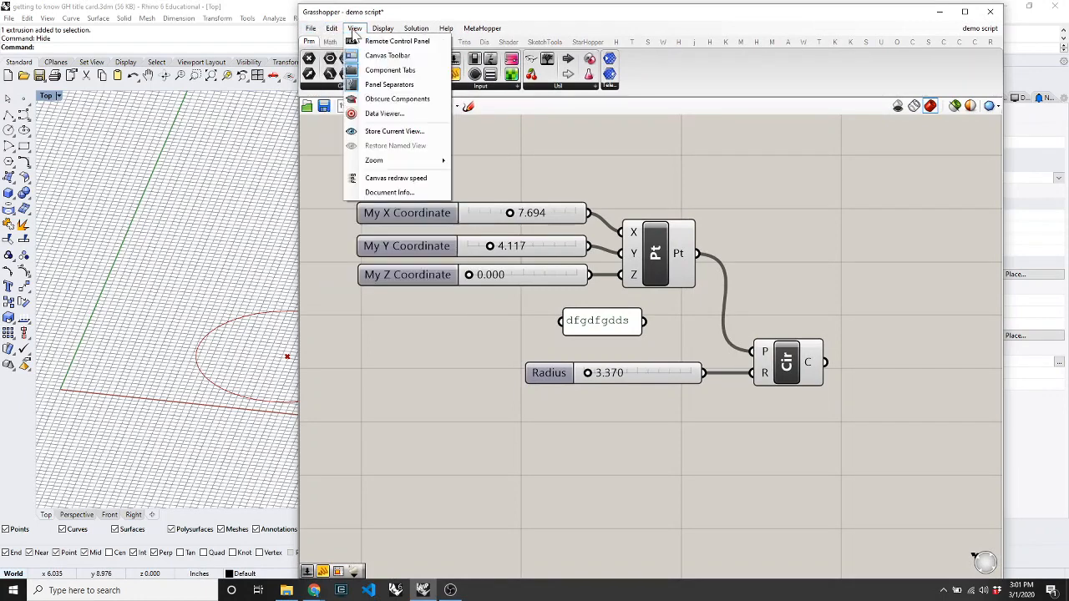
mouse_move(383, 30)
mouse_move(417, 31)
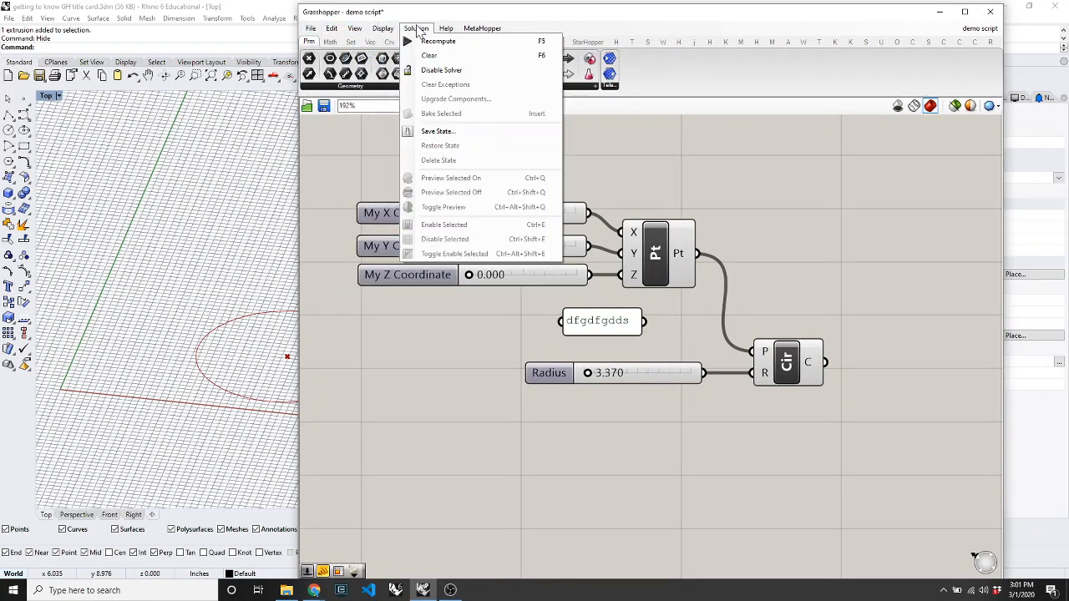
key("Escape")
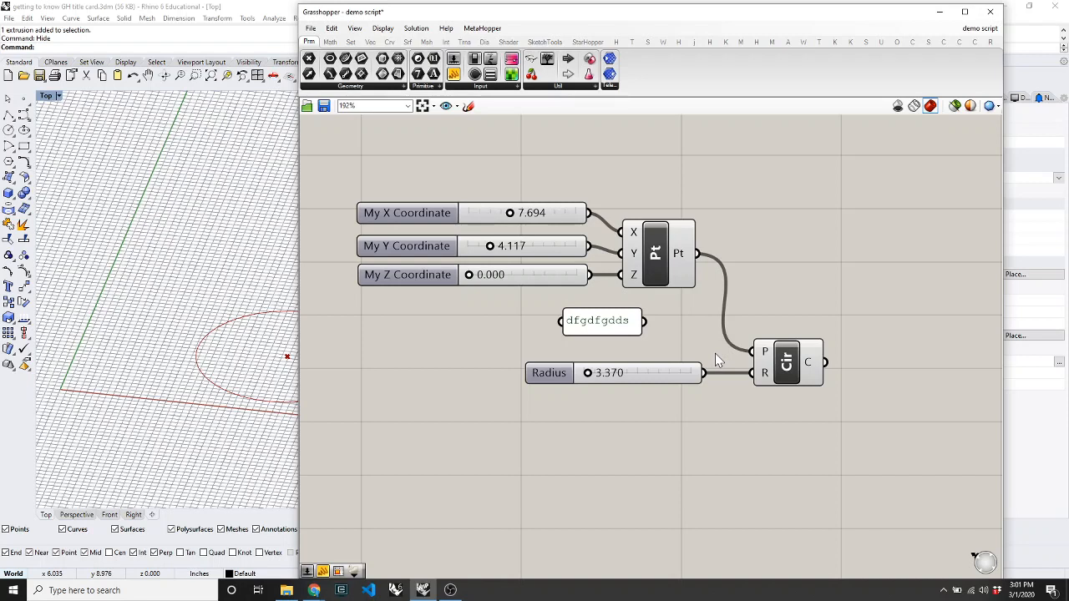
left_click(942, 590)
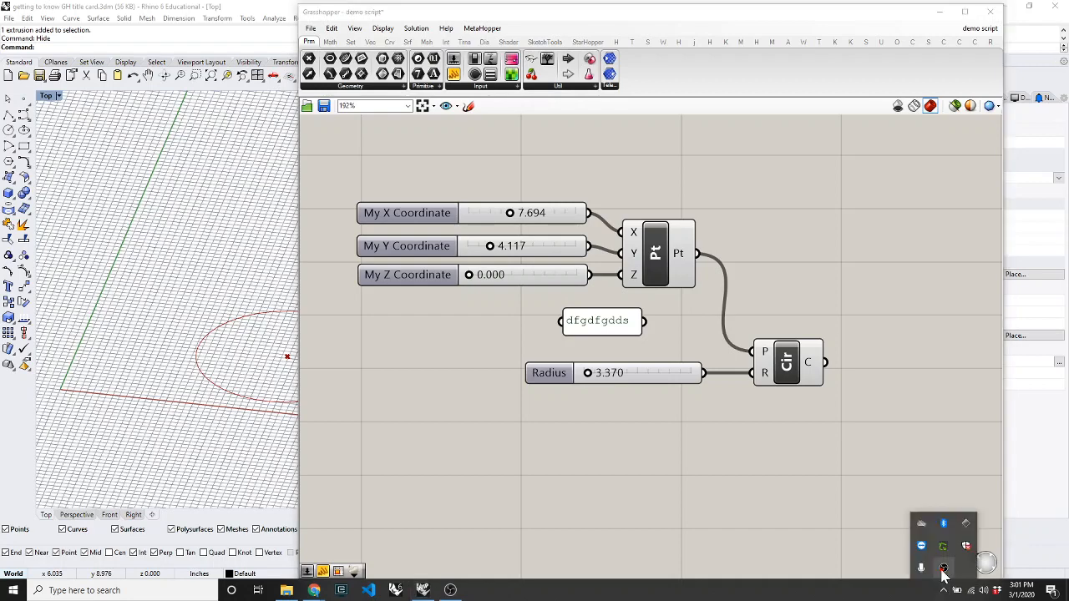